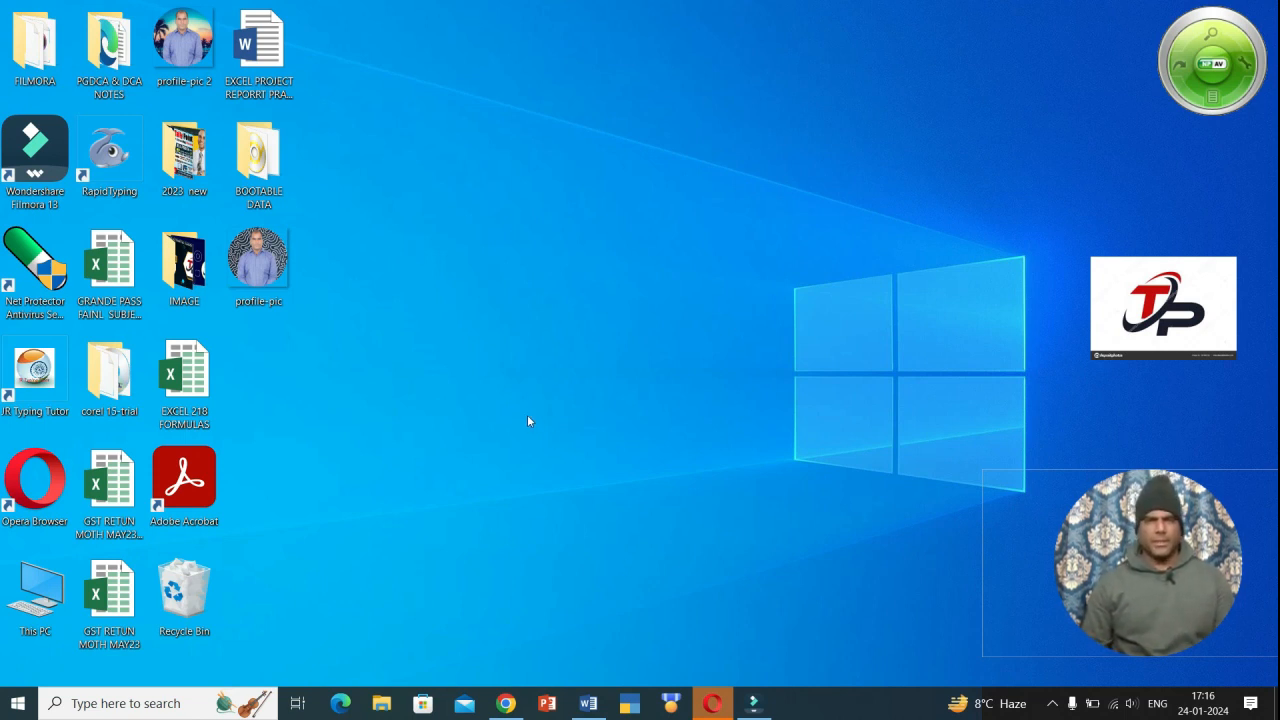
# - Bring the Word document of sample paragraphs to the front from the taskbar
pyautogui.click(590, 705)
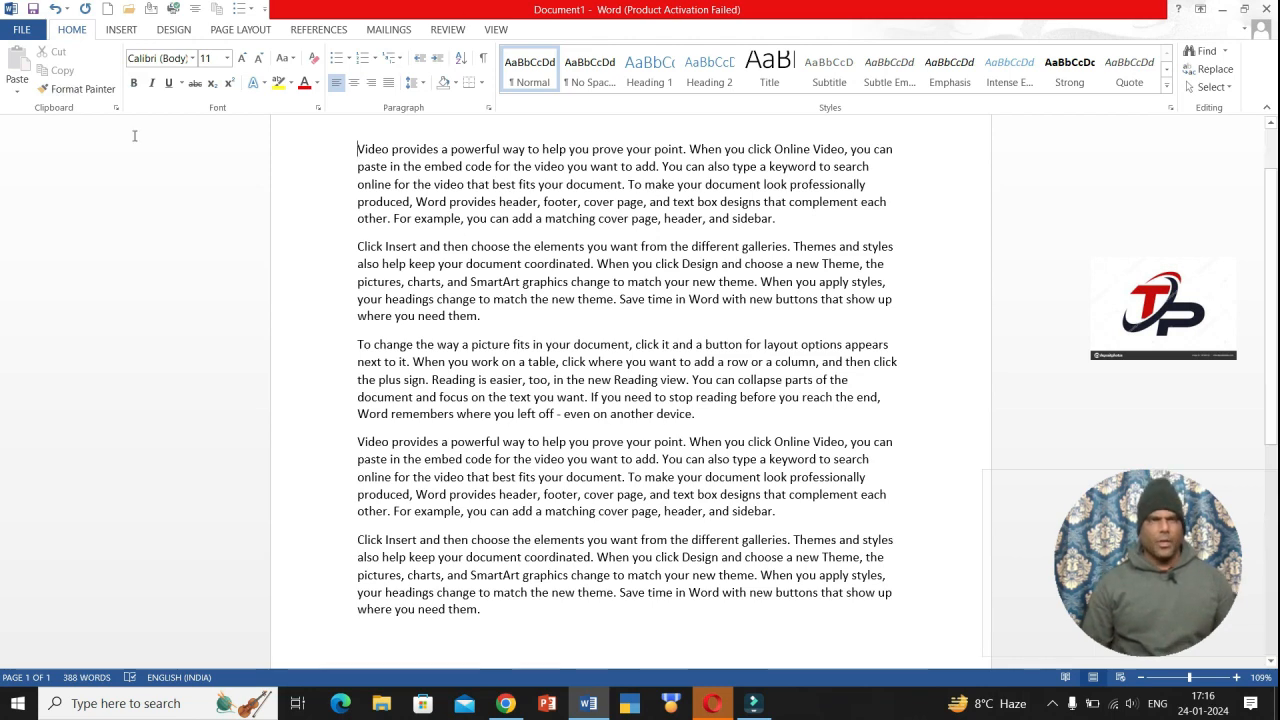
# - Show the Insert commands and scroll back to the top of the page
pyautogui.click(121, 30)
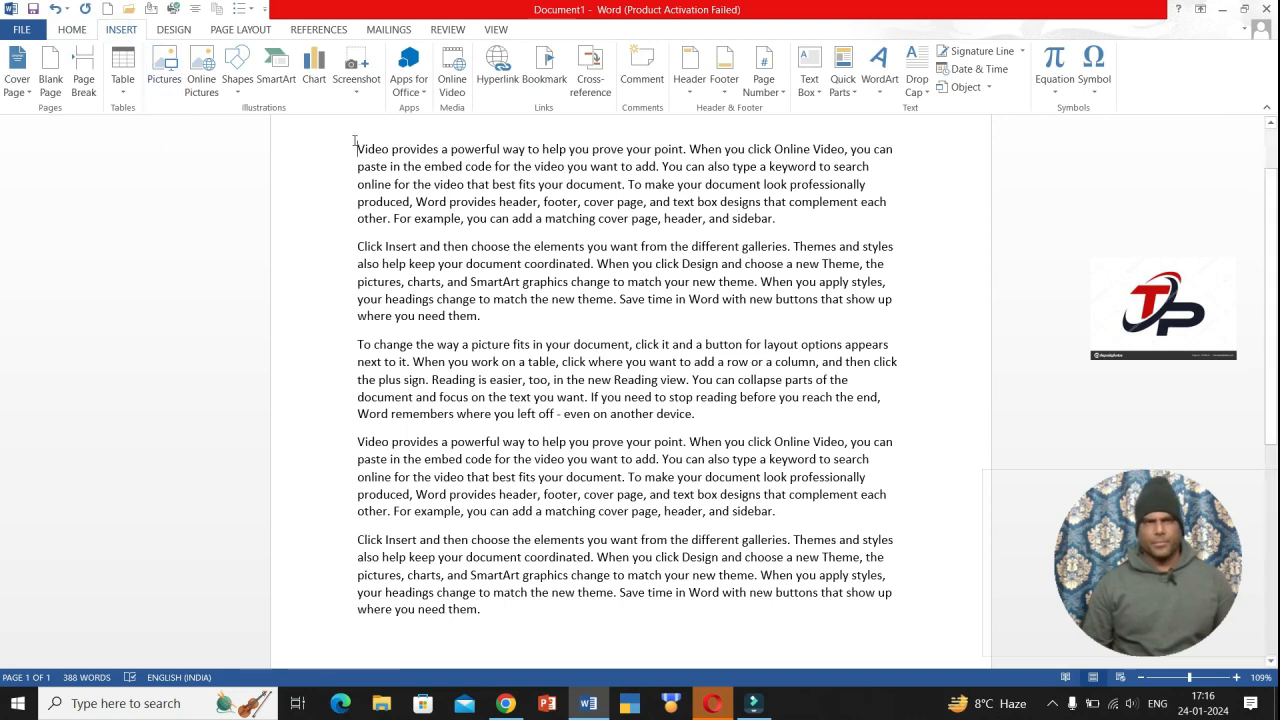
pyautogui.scroll(2, 352, 140)
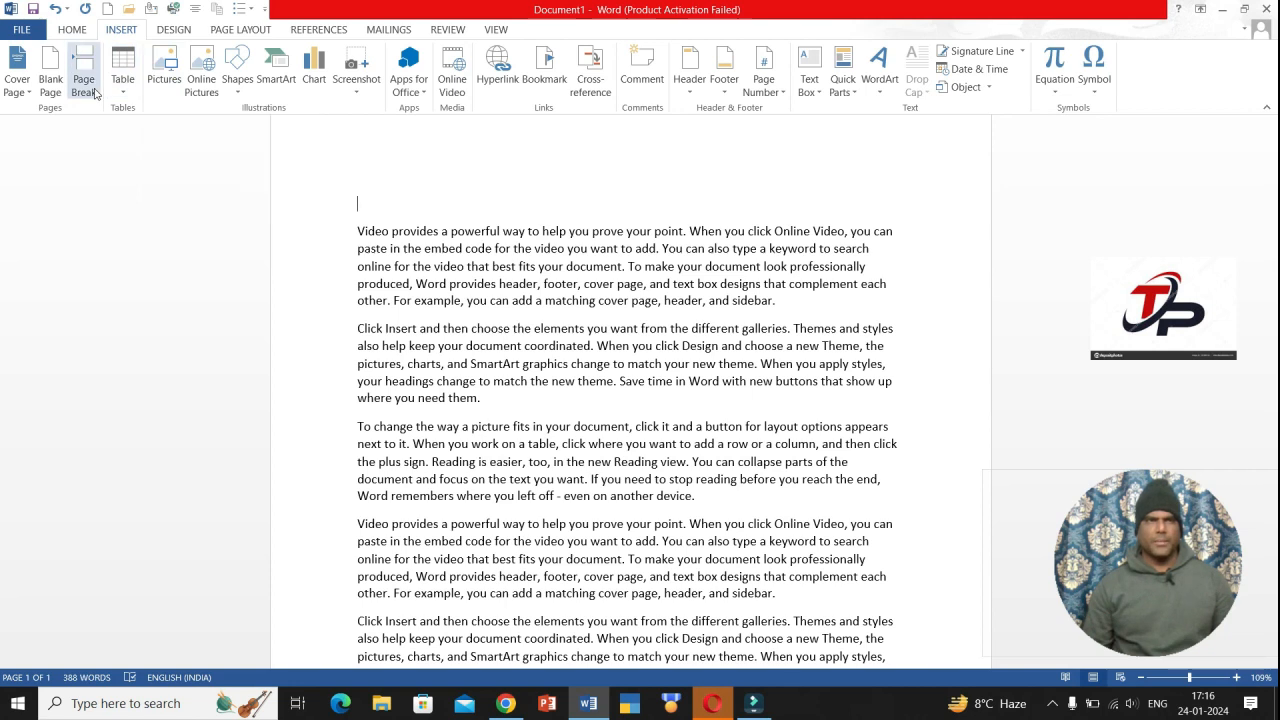
# - Insert the profile-pic 2 photo from the Desktop folder at the top of the document
pyautogui.click(166, 88)
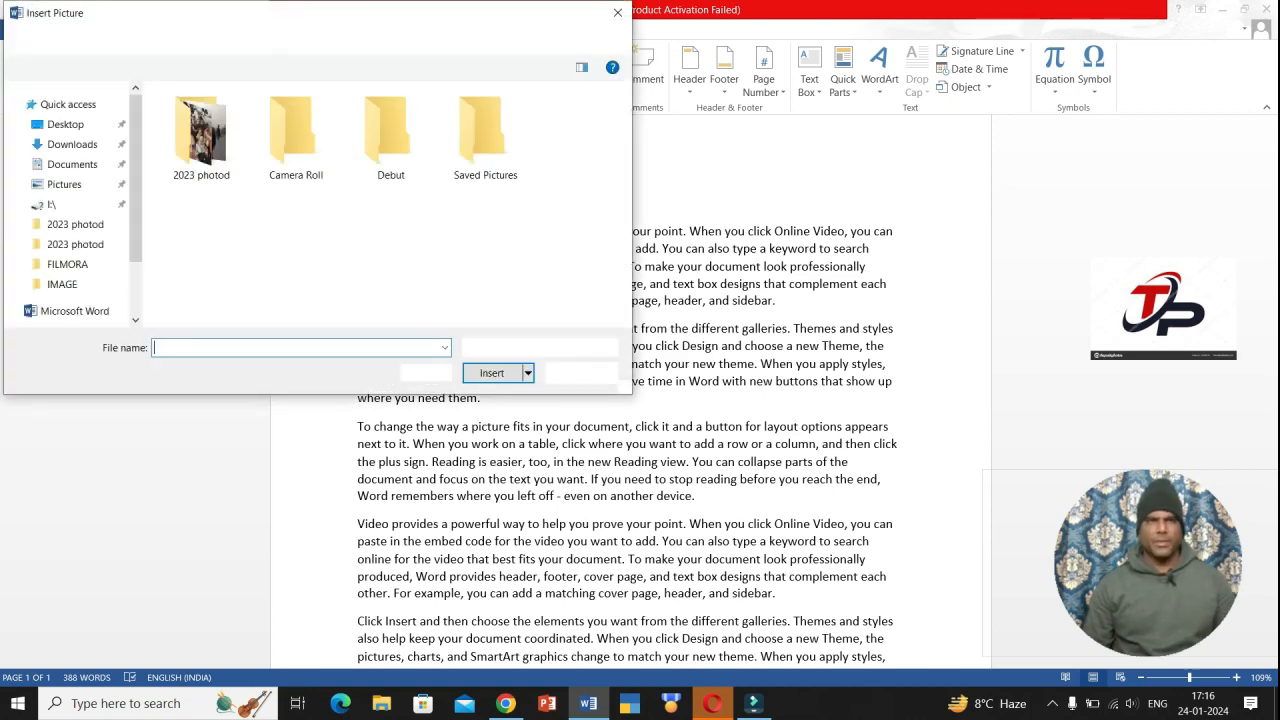
pyautogui.moveTo(445, 16); pyautogui.dragTo(634, 26)
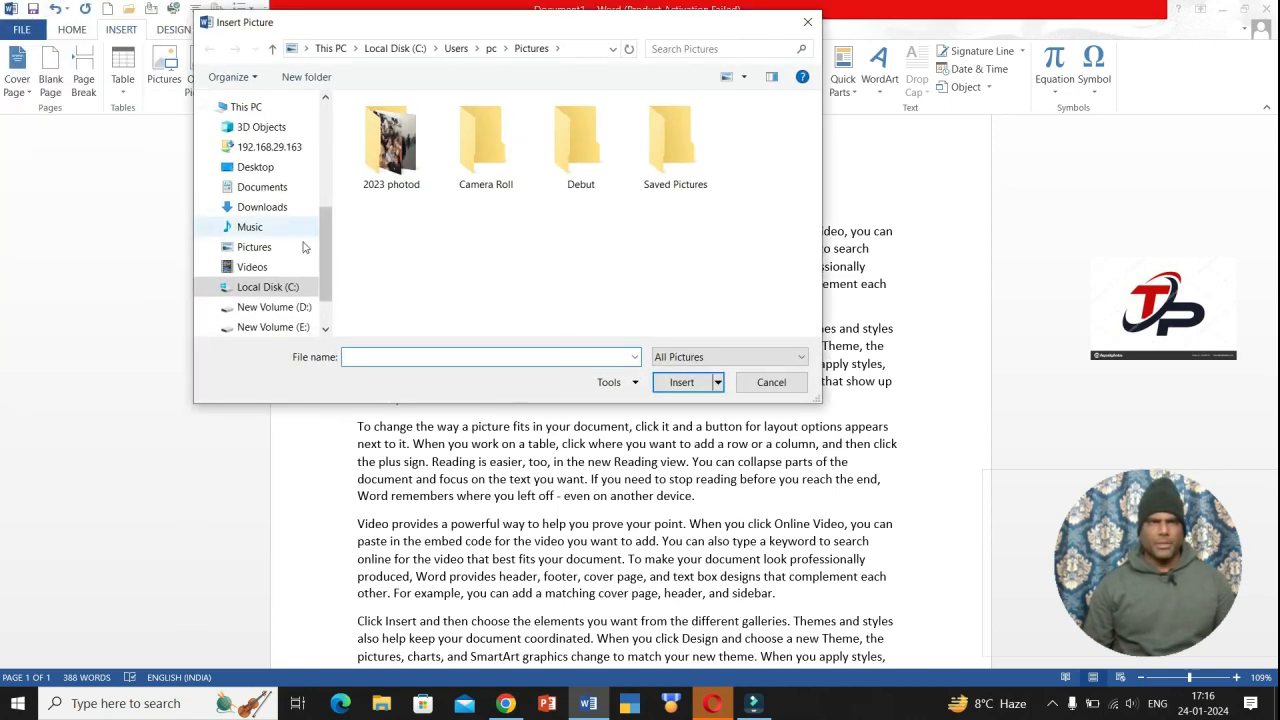
pyautogui.click(260, 170)
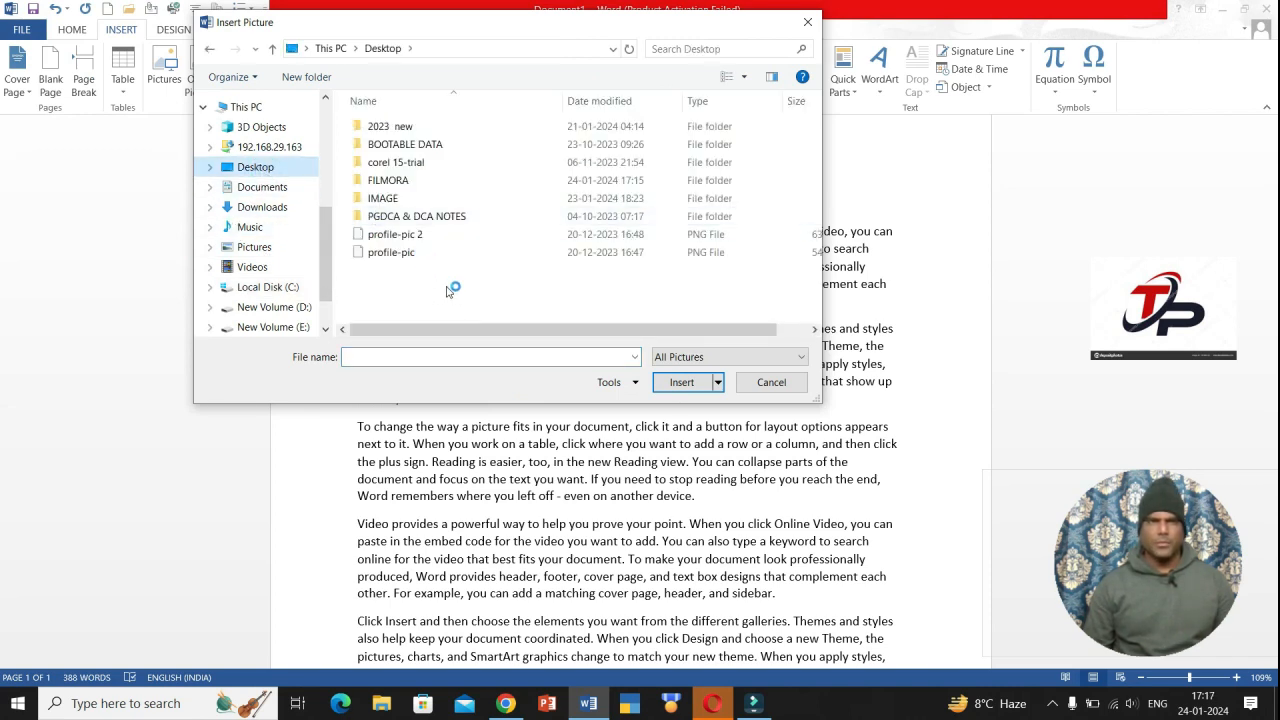
pyautogui.click(395, 234)
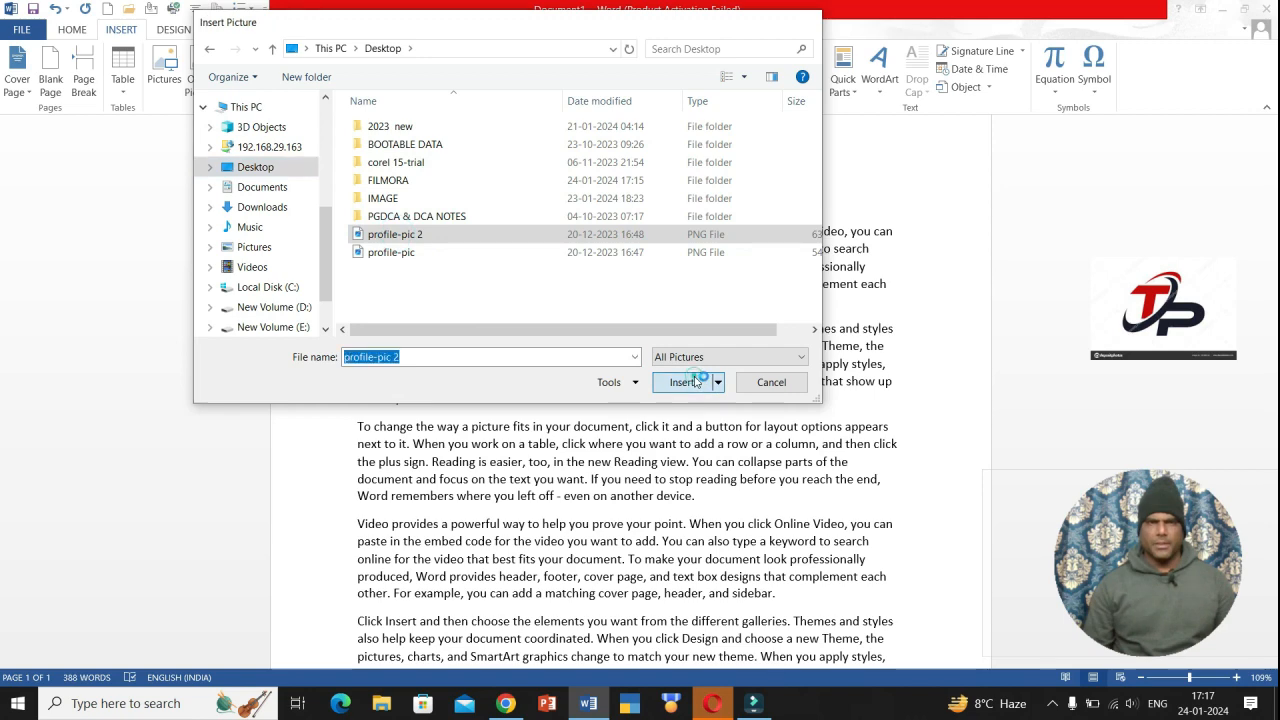
pyautogui.click(681, 382)
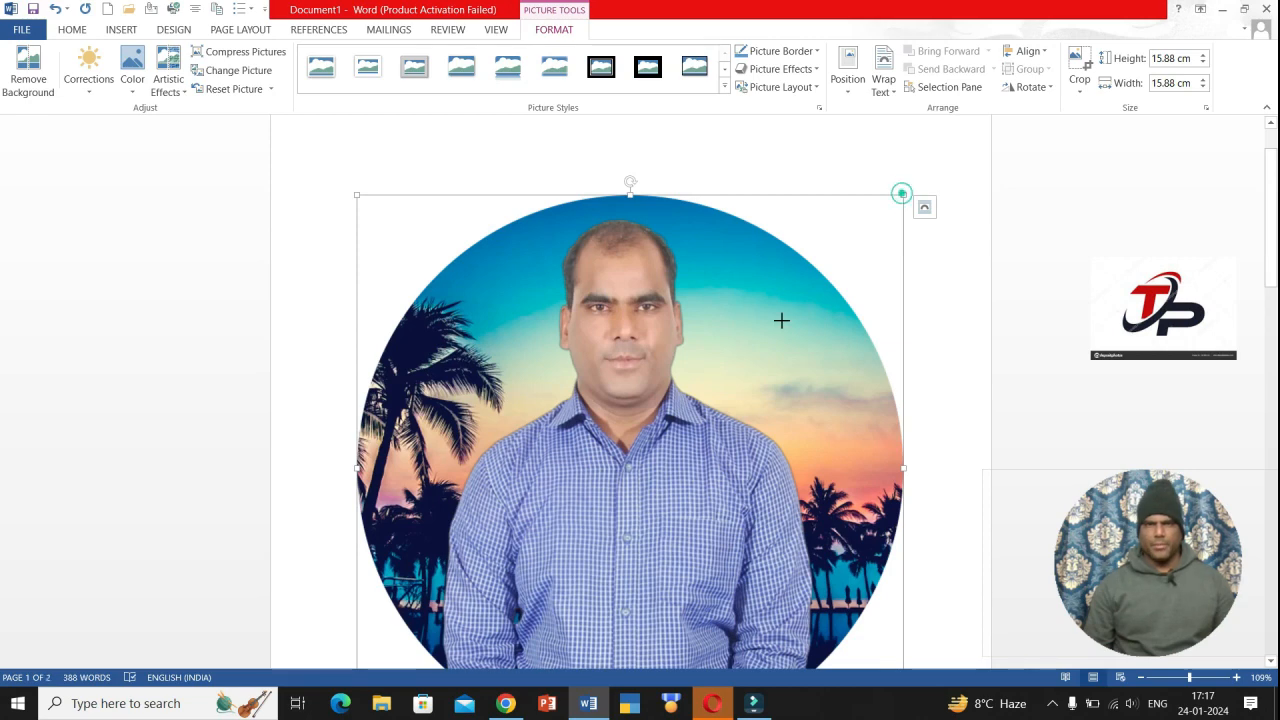
# - Shrink the photo to 2.42 cm, wrap text Square, and place it at the top-left
pyautogui.moveTo(781, 320); pyautogui.dragTo(623, 461)
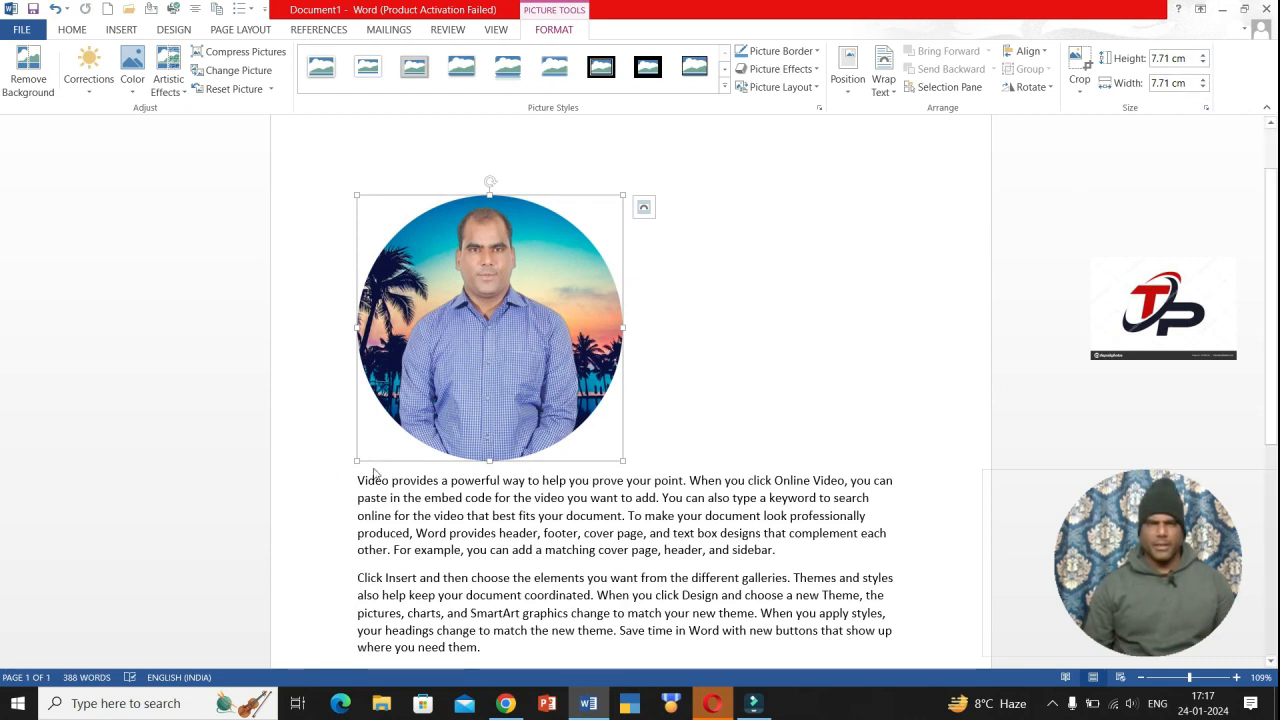
pyautogui.moveTo(355, 465); pyautogui.dragTo(442, 278)
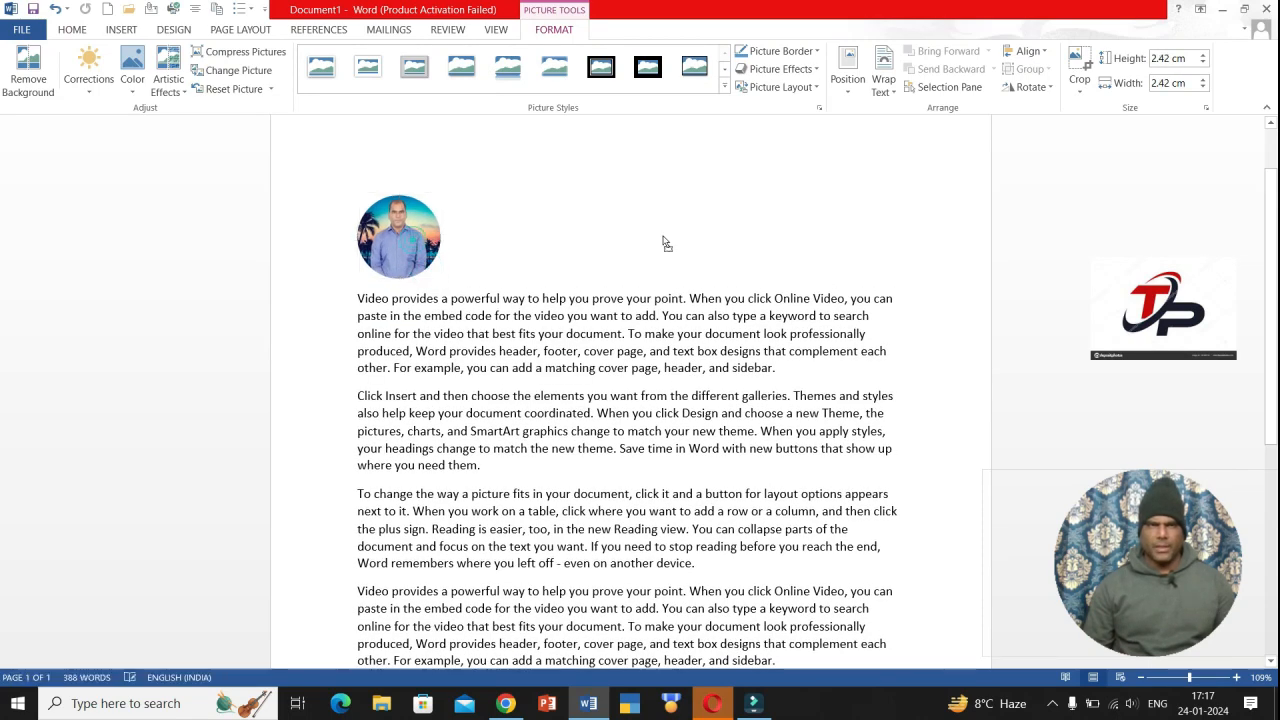
pyautogui.click(888, 90)
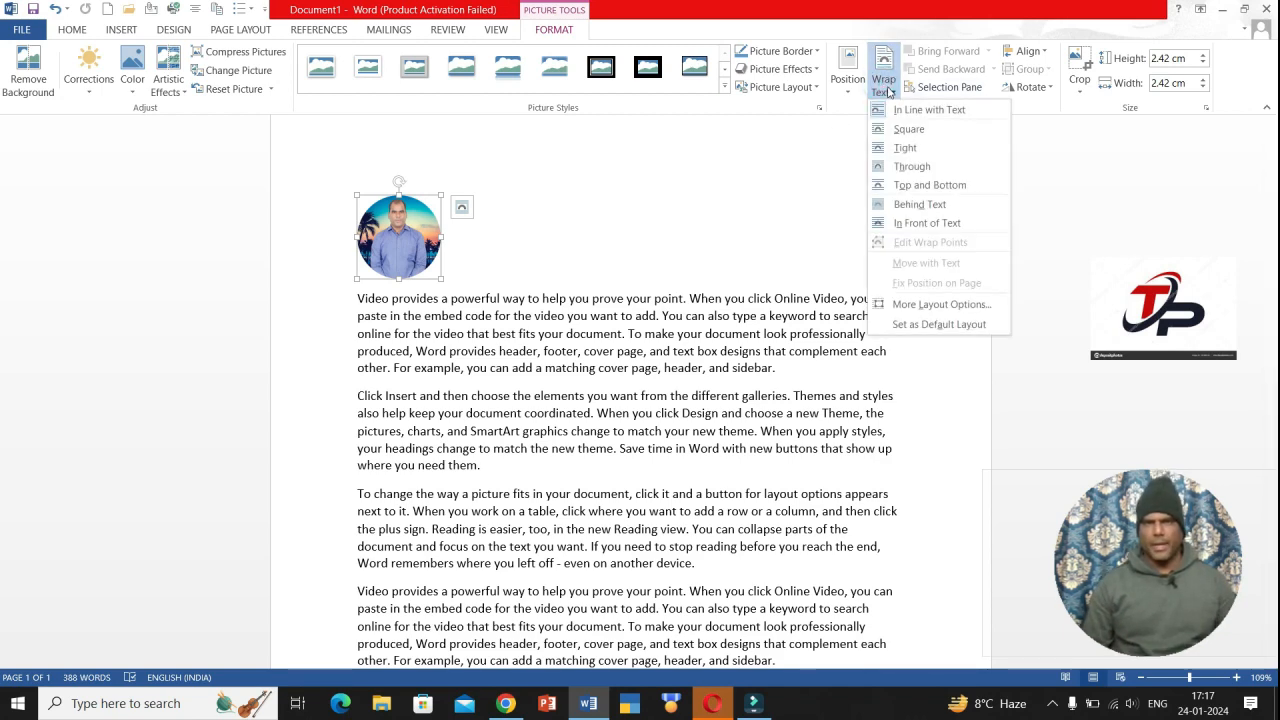
pyautogui.click(905, 129)
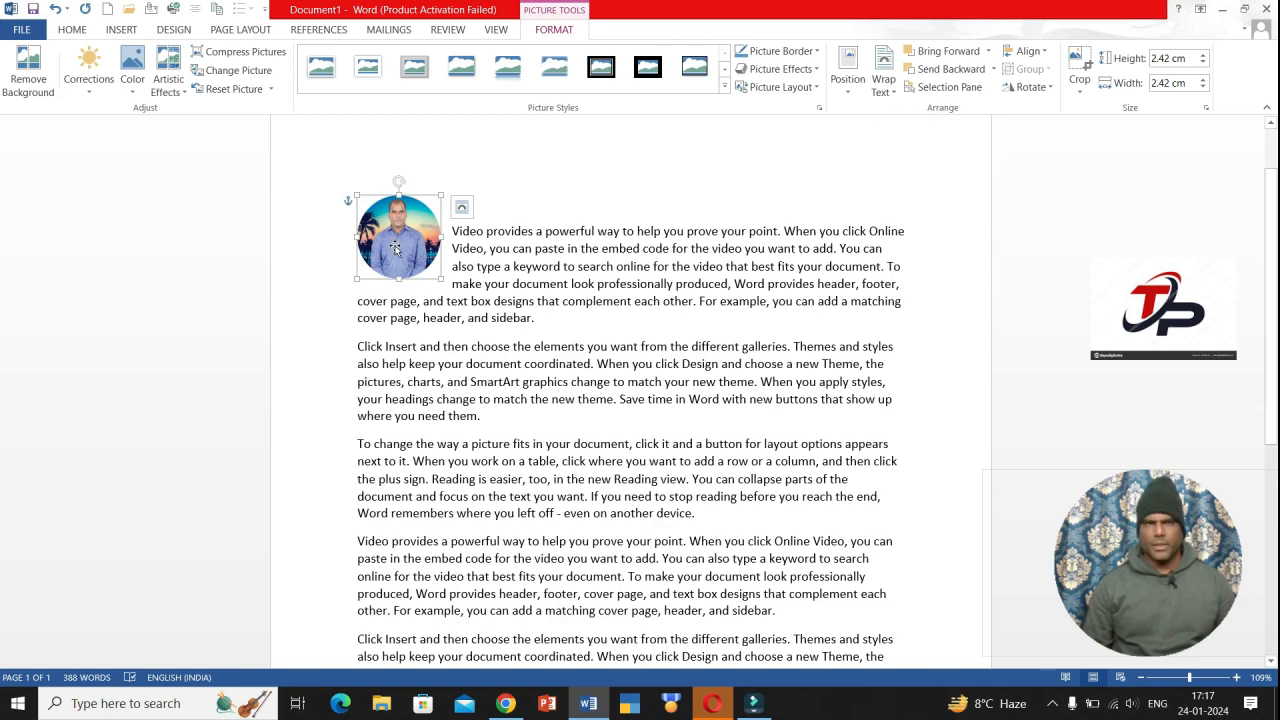
pyautogui.moveTo(396, 248); pyautogui.dragTo(371, 190)
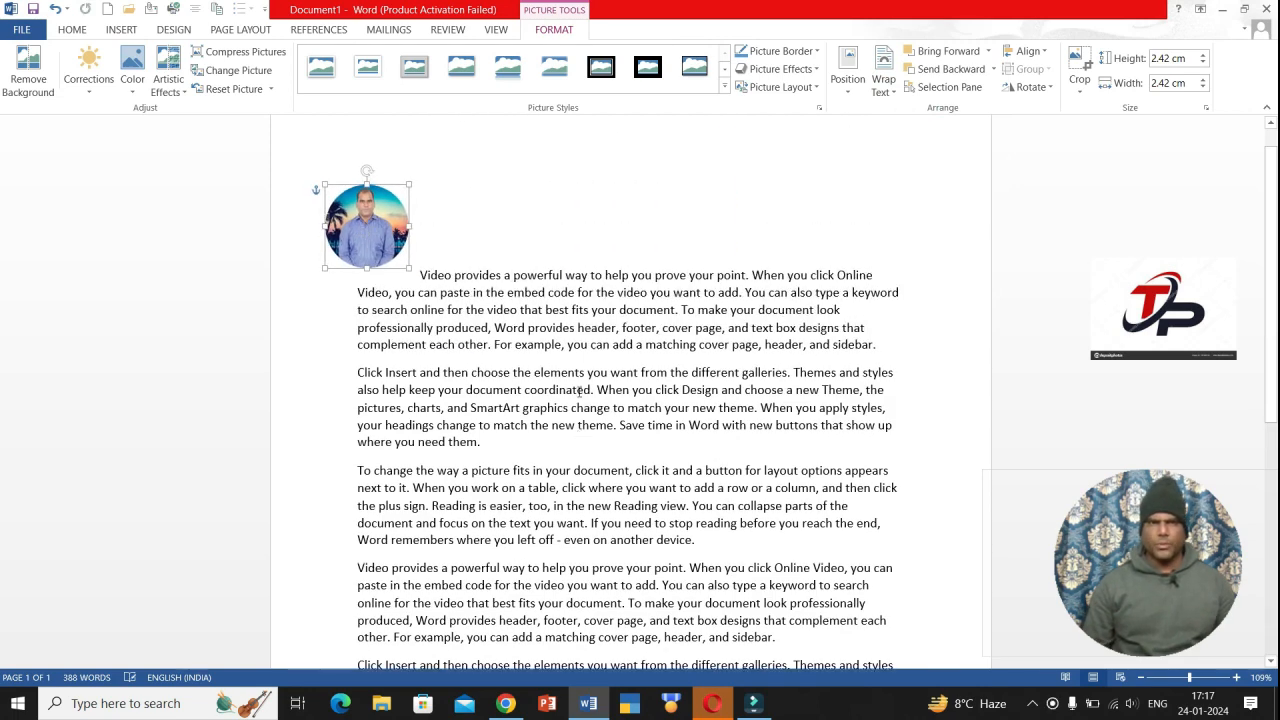
pyautogui.click(458, 252)
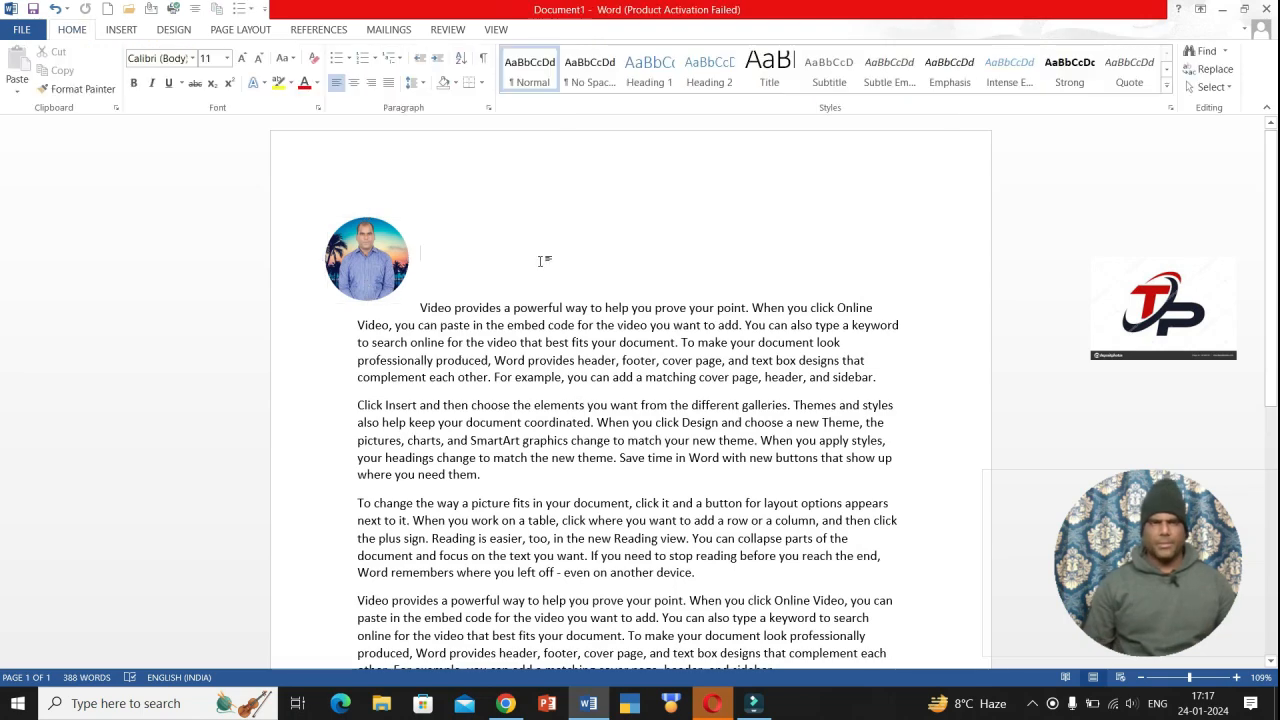
pyautogui.moveTo(378, 262); pyautogui.dragTo(383, 262)
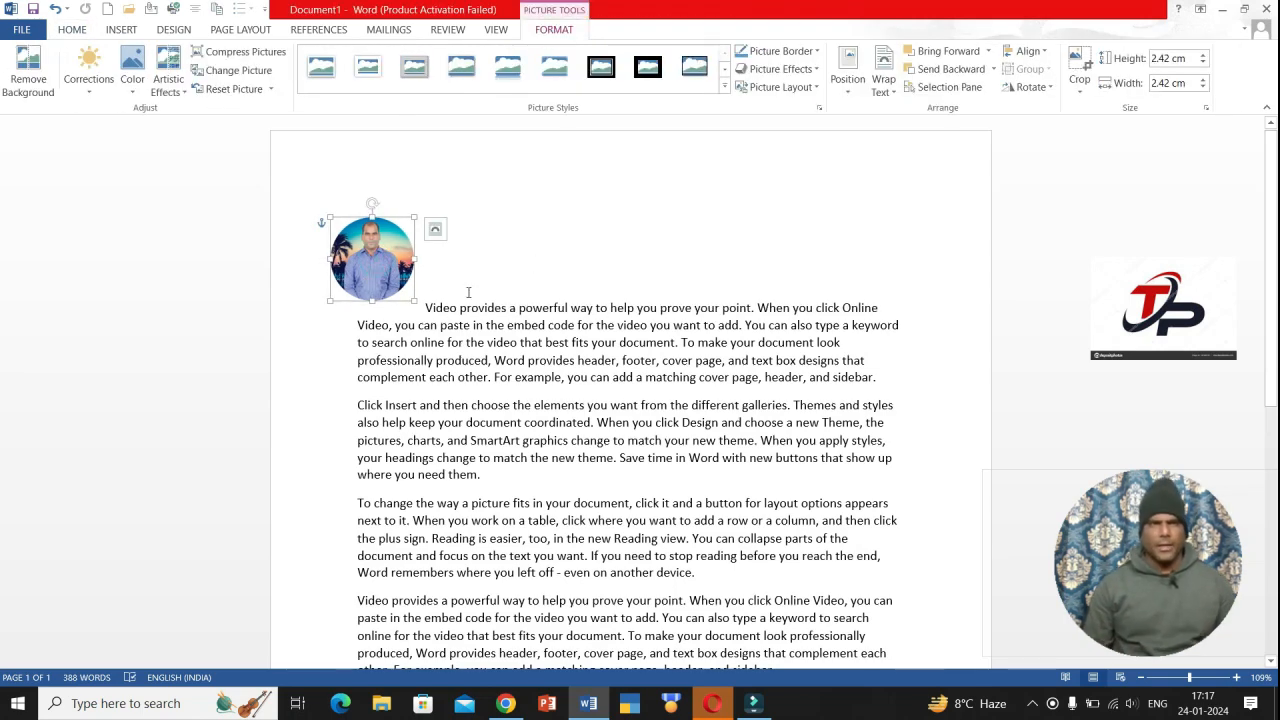
# - Delete the photo and draw an oval above the text at the upper right
pyautogui.press('Delete')
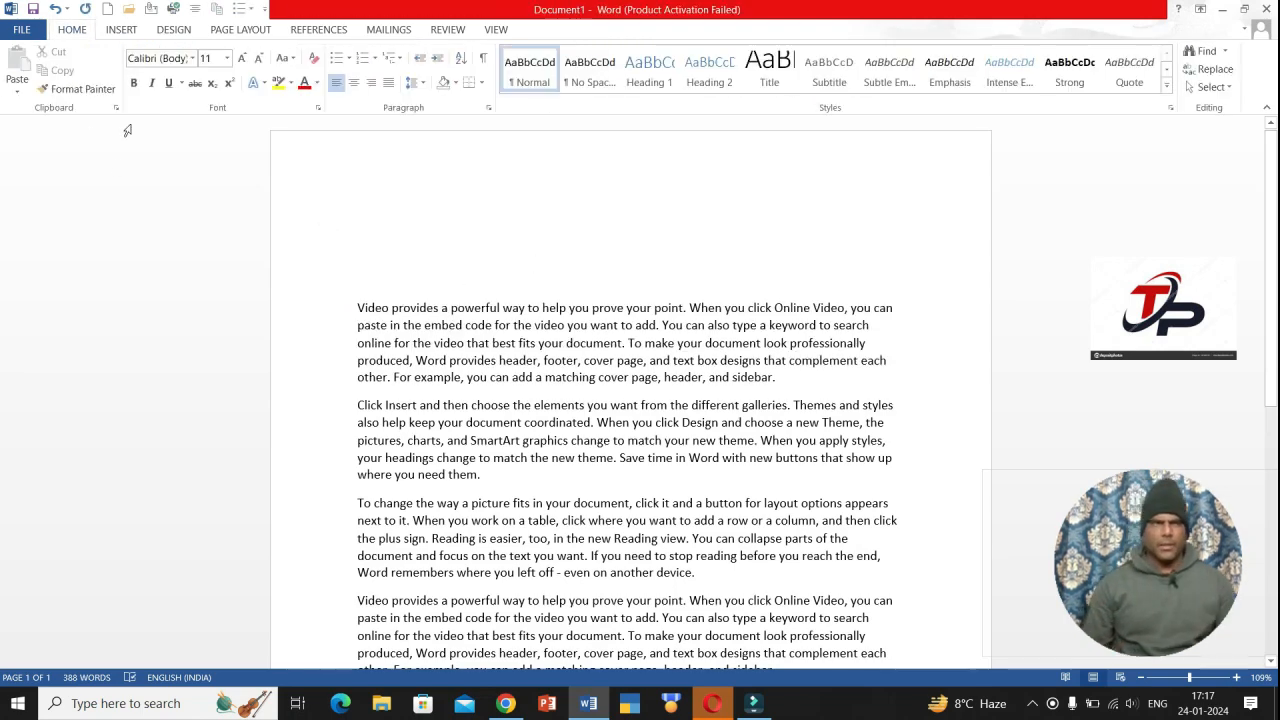
pyautogui.click(120, 29)
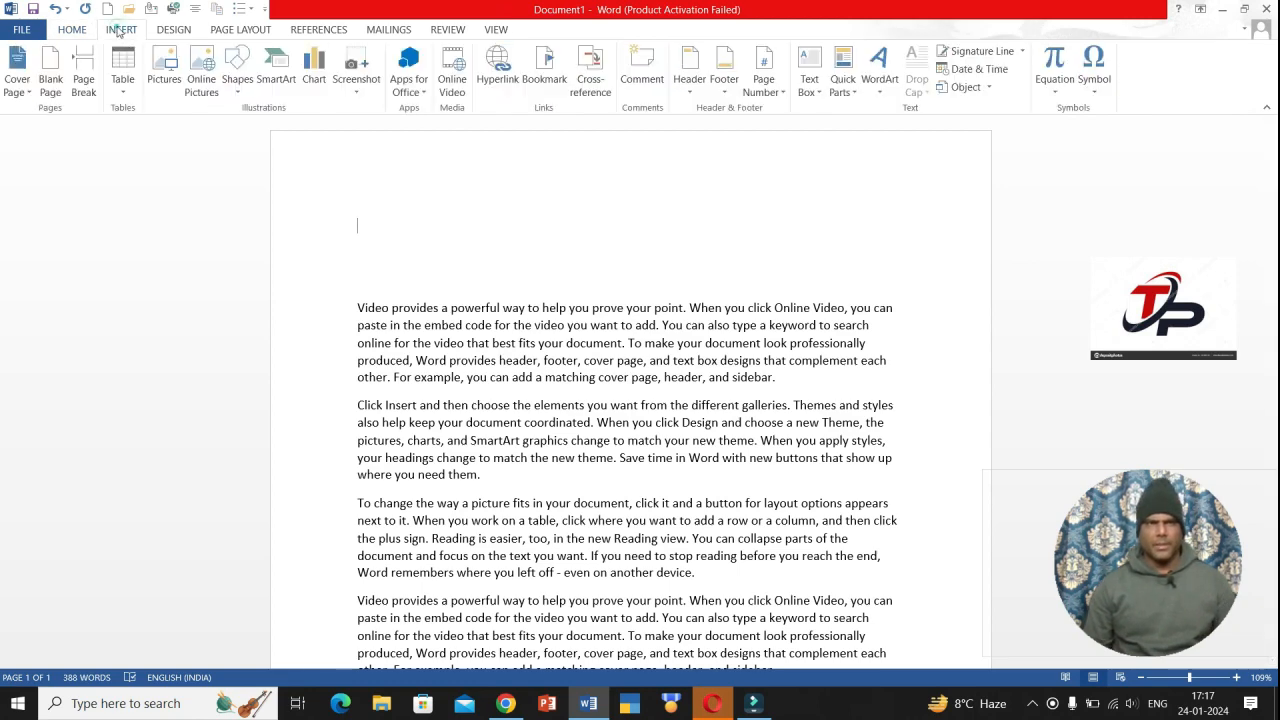
pyautogui.click(215, 88)
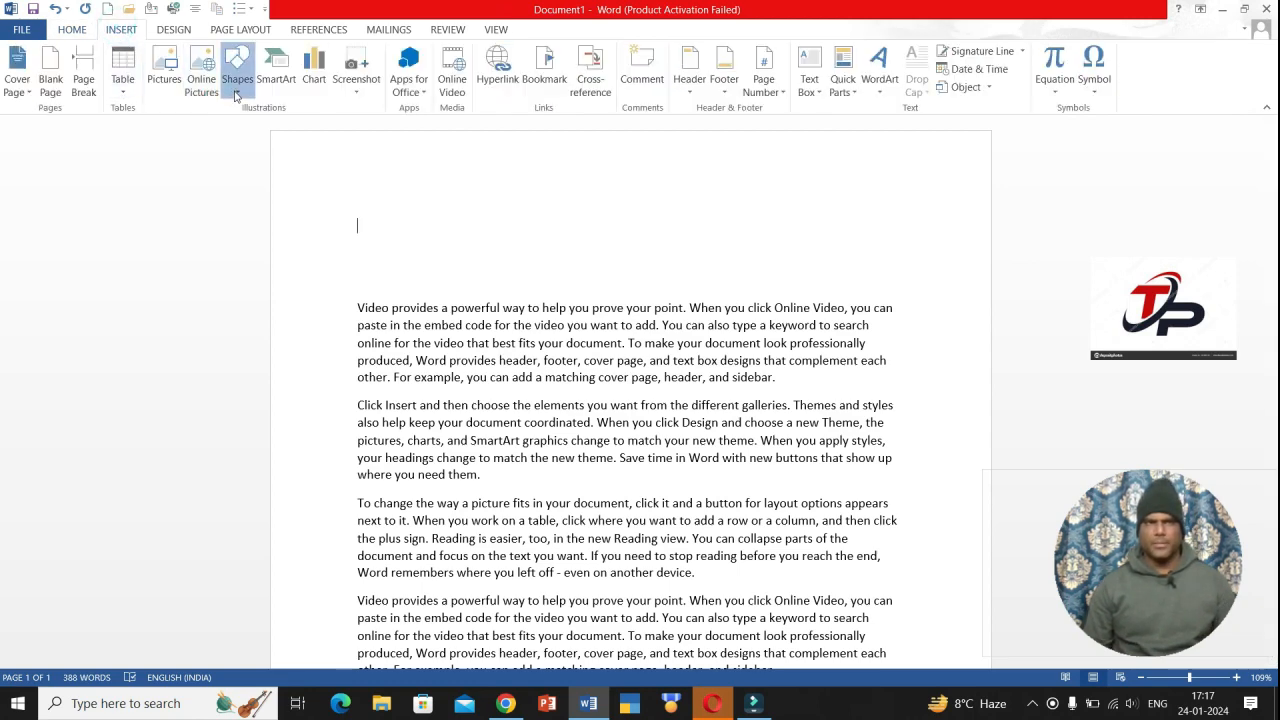
pyautogui.click(235, 88)
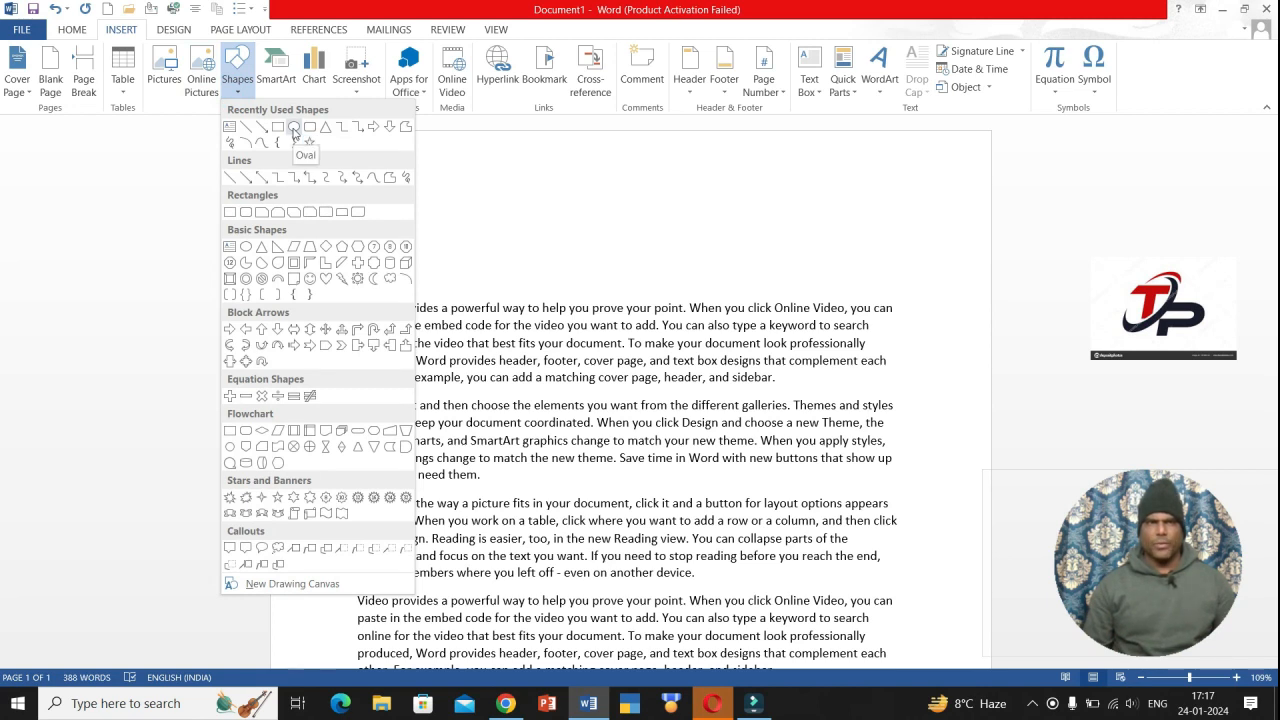
pyautogui.click(294, 129)
pyautogui.moveTo(716, 160); pyautogui.dragTo(846, 277)
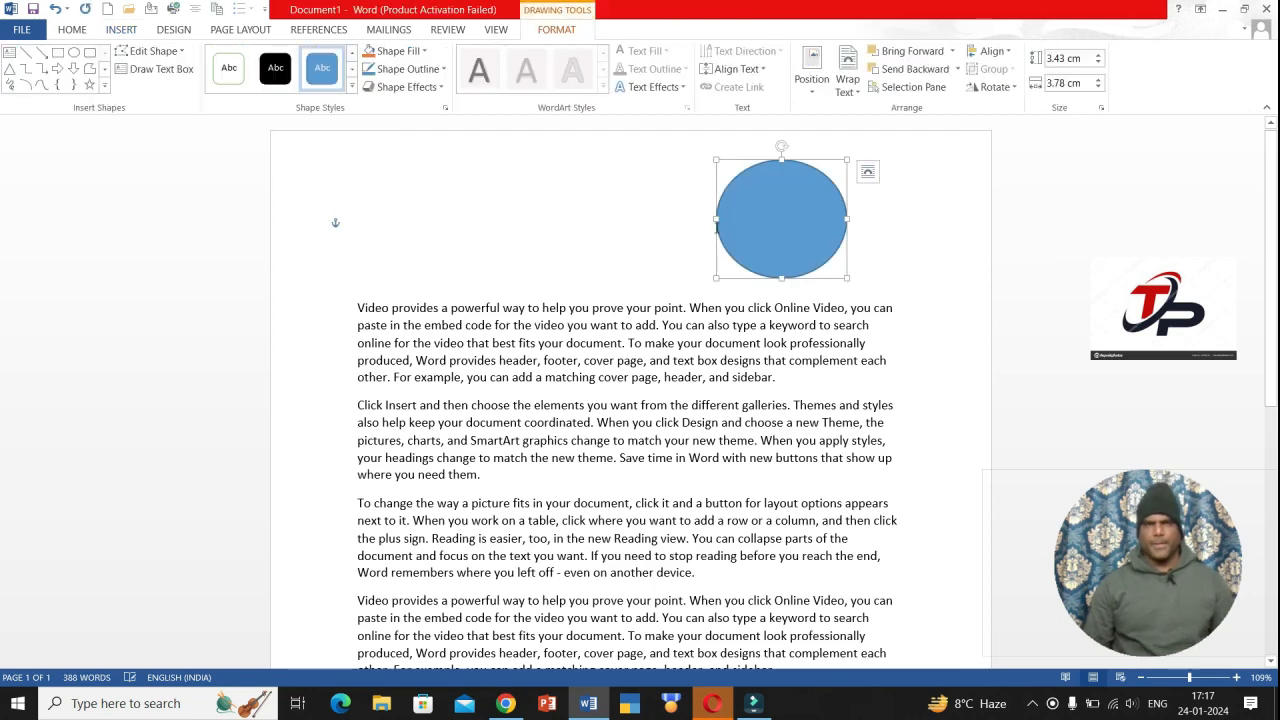
# - Give the oval a white fill with green outline and pick profile-pic 2 as its picture fill
pyautogui.click(228, 70)
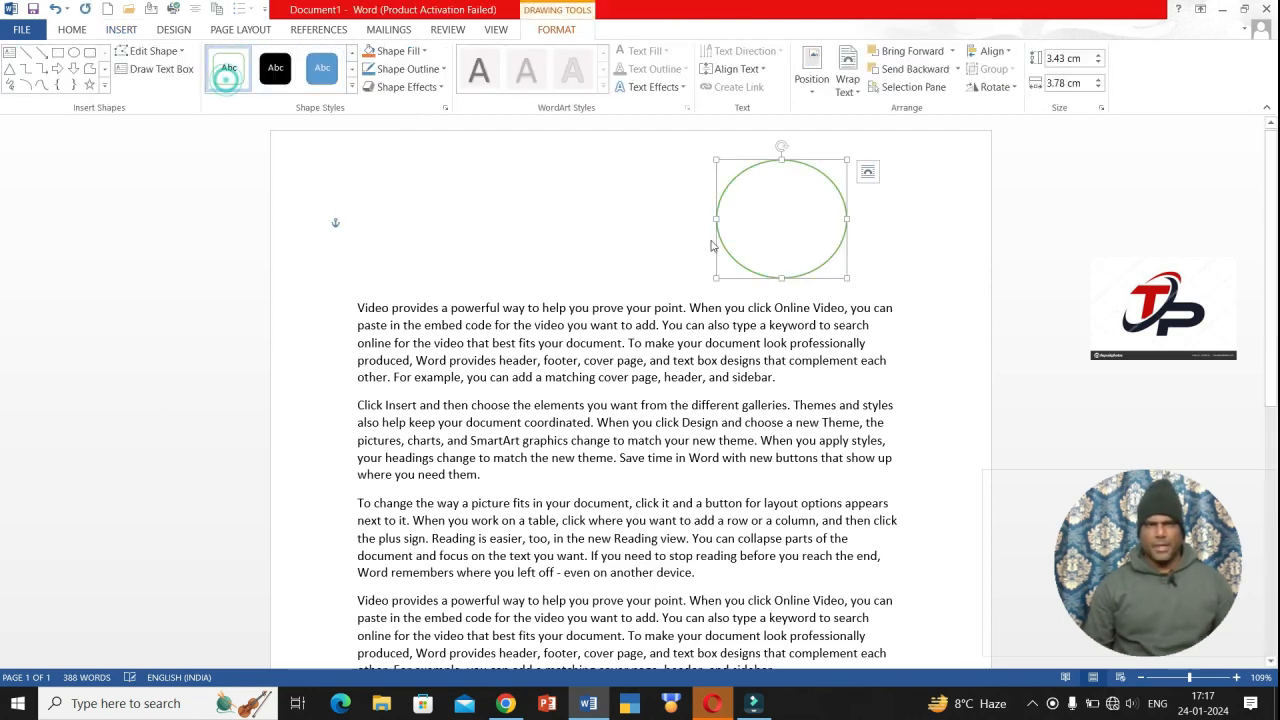
pyautogui.click(423, 52)
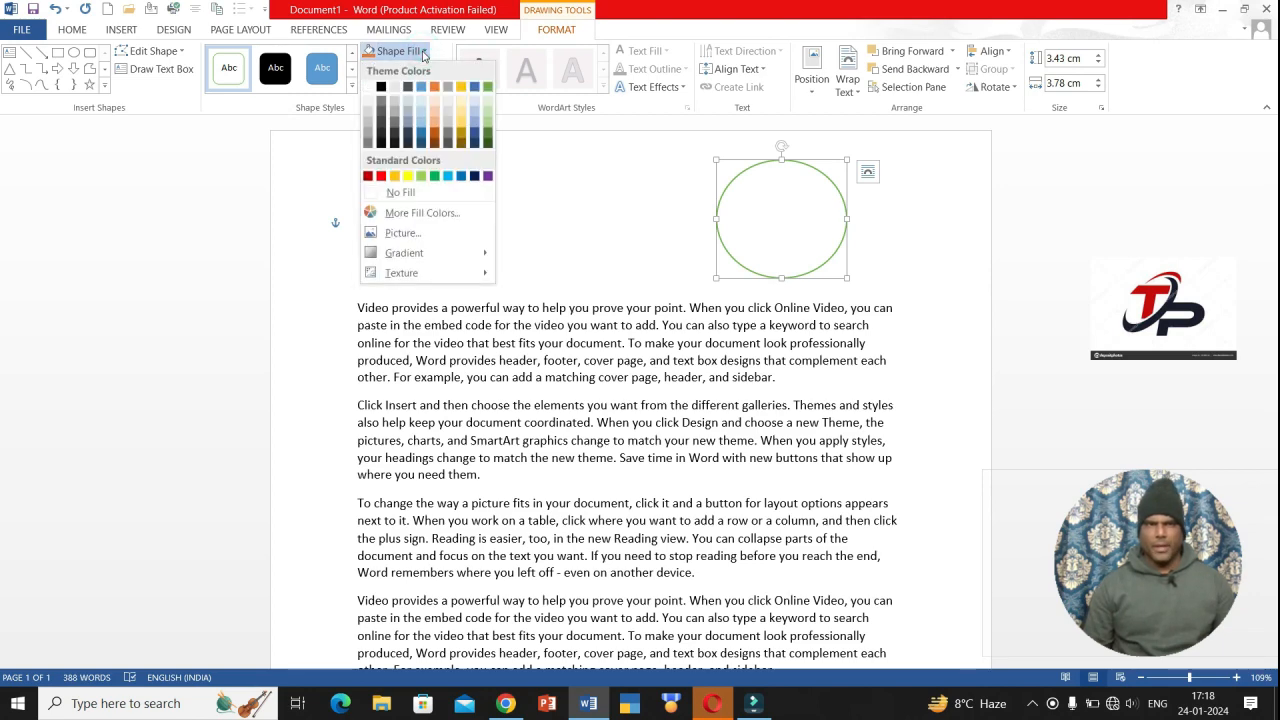
pyautogui.click(398, 233)
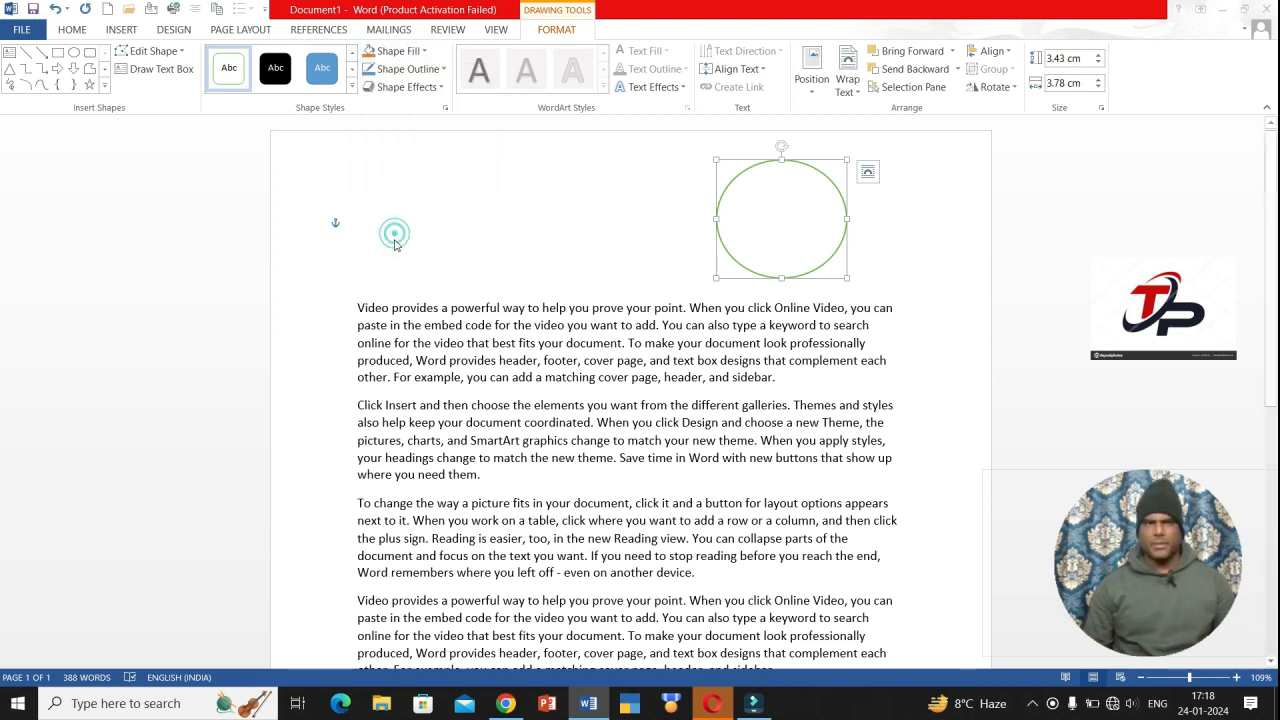
pyautogui.click(709, 438)
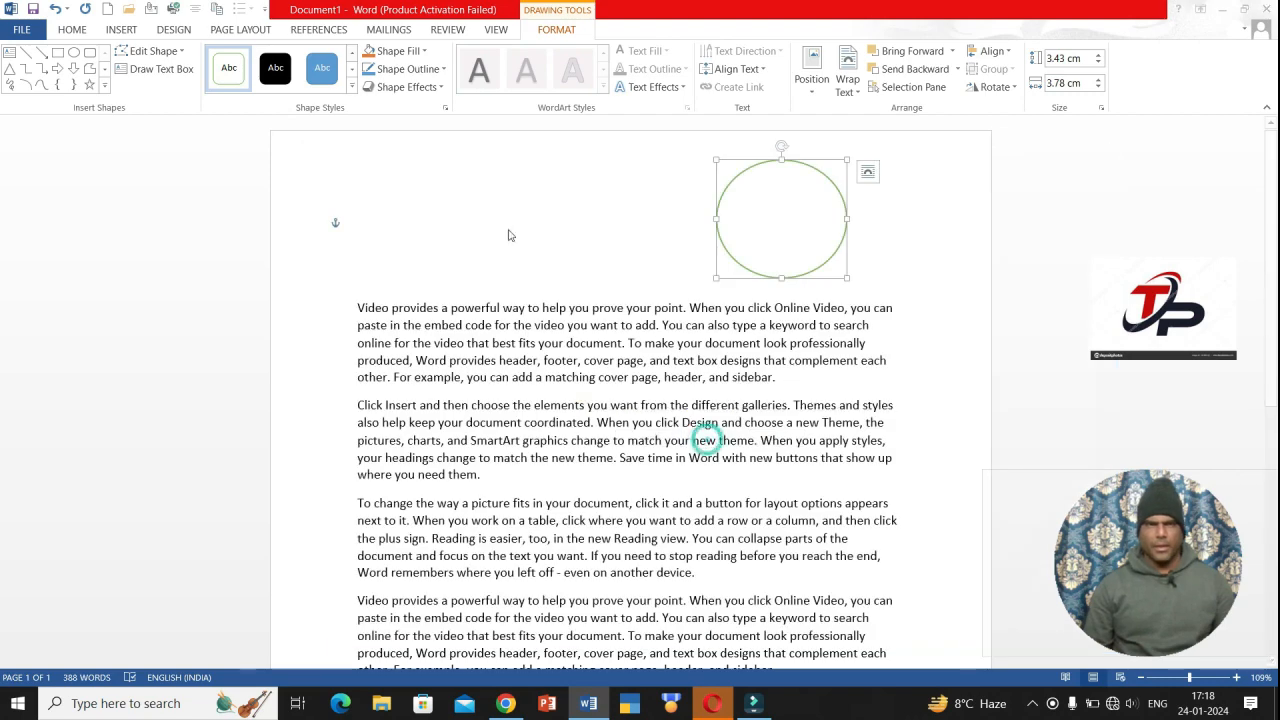
pyautogui.click(395, 252)
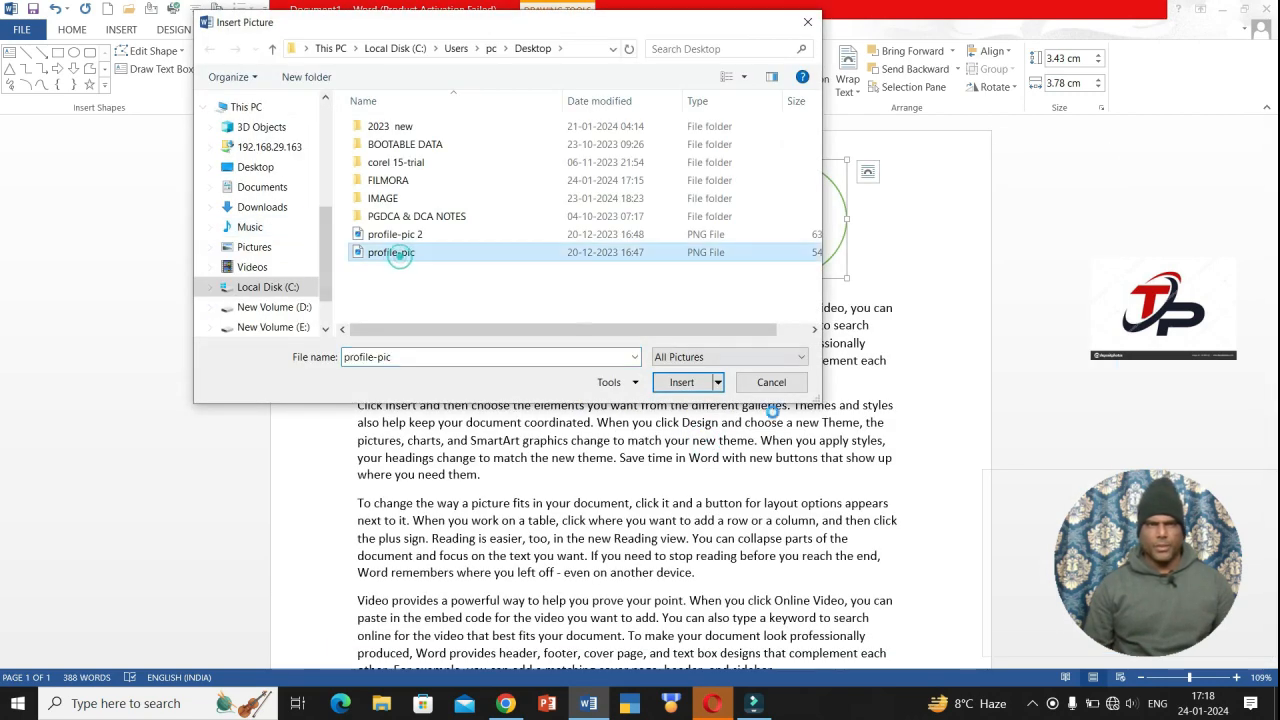
# - Fill the oval with the profile-pic 2 photo
pyautogui.click(681, 383)
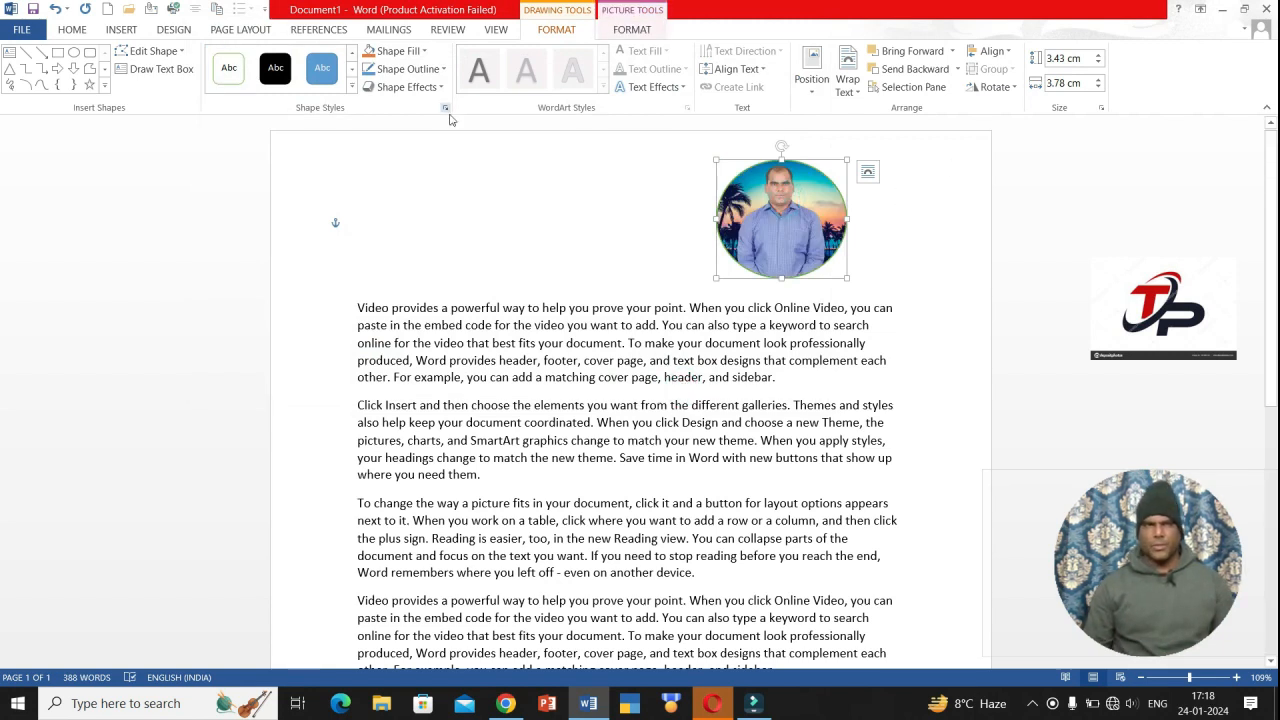
pyautogui.click(425, 55)
pyautogui.click(423, 51)
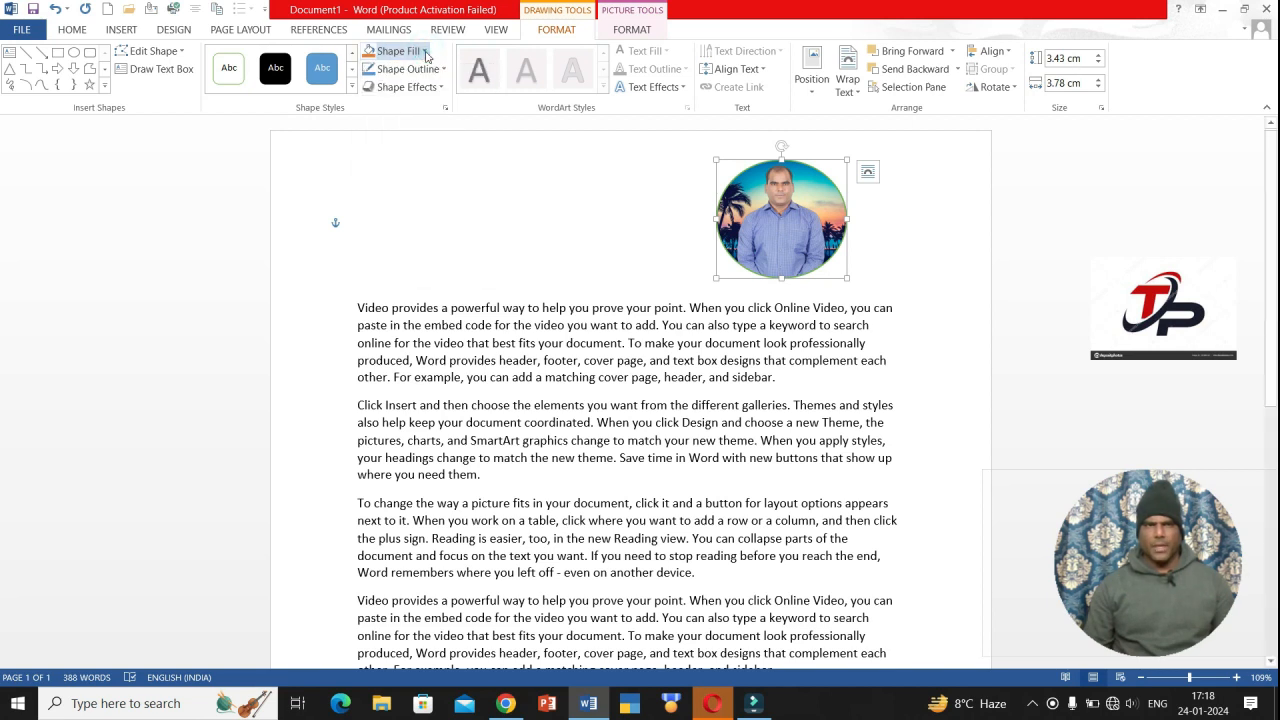
# - Give the photo a solid 4½ pt yellow outline, then delete it
pyautogui.click(441, 69)
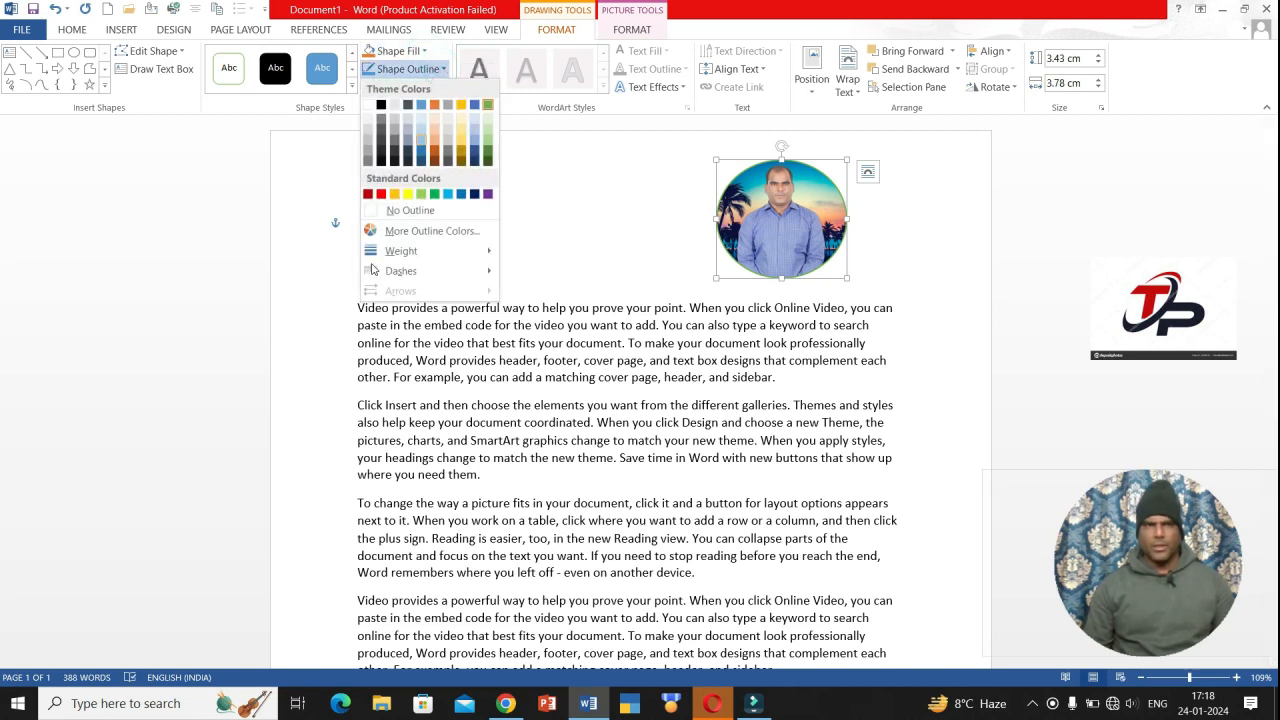
pyautogui.moveTo(420, 271)
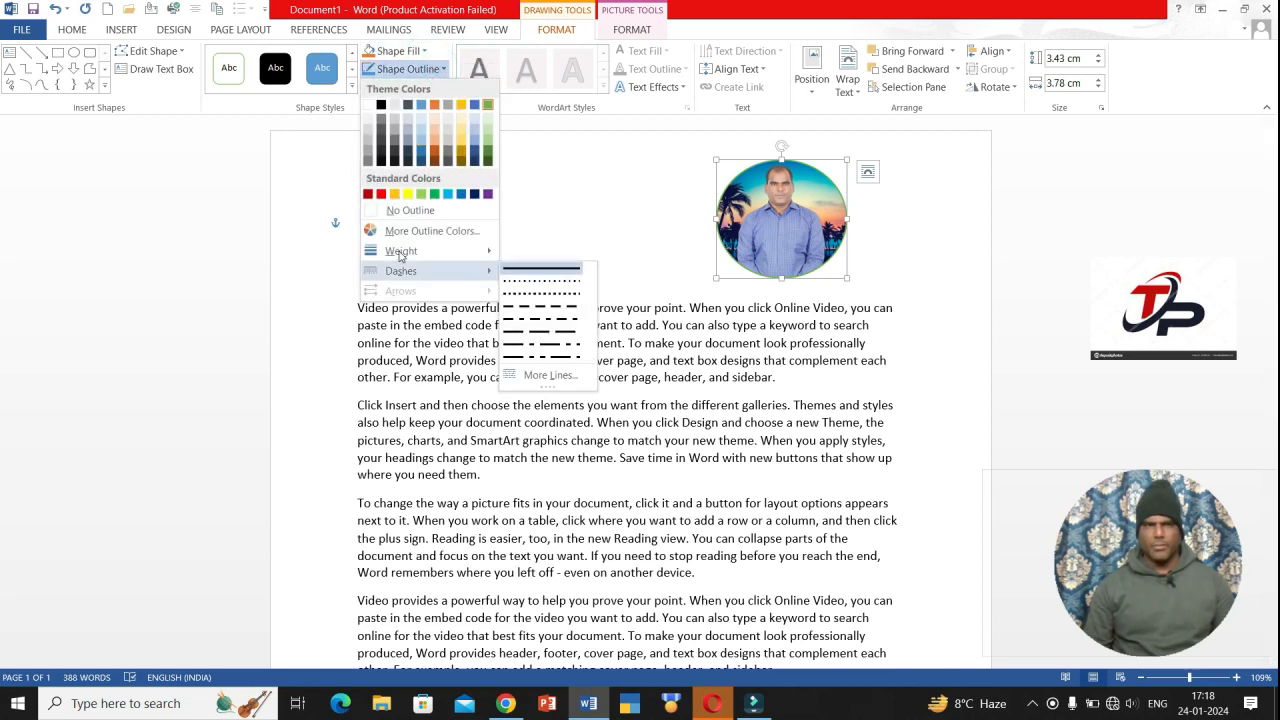
pyautogui.click(541, 279)
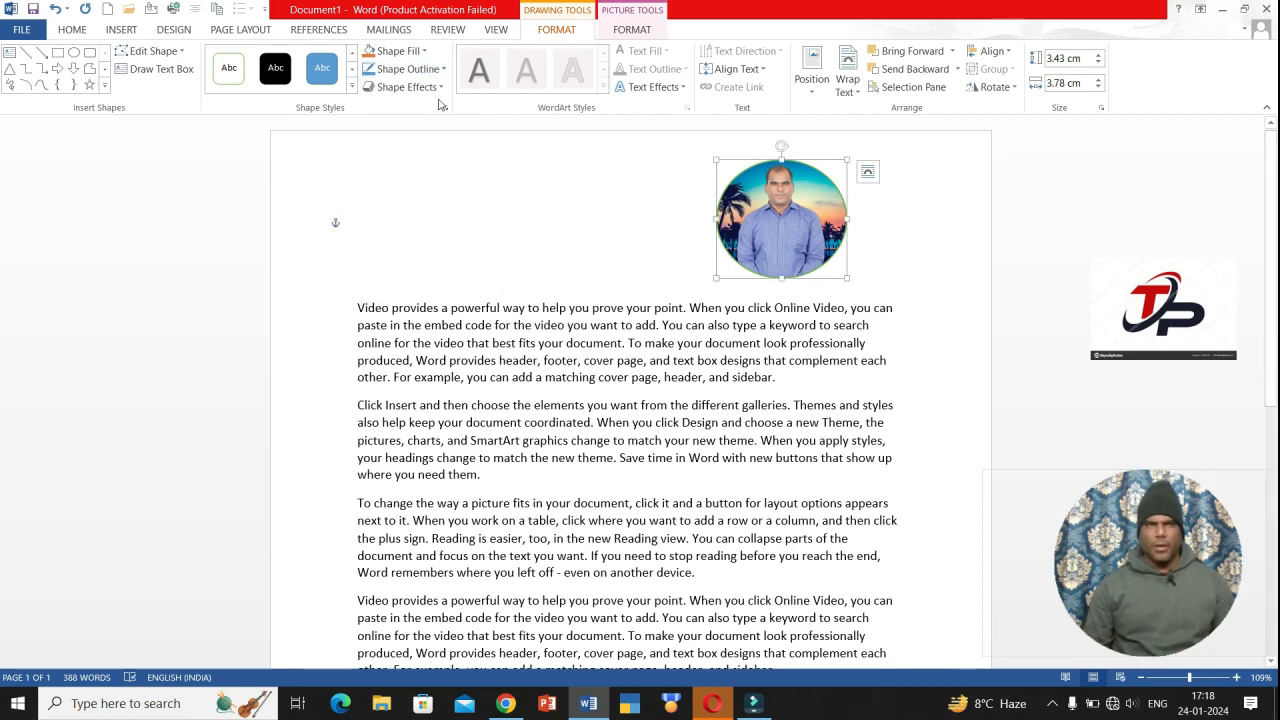
pyautogui.click(441, 68)
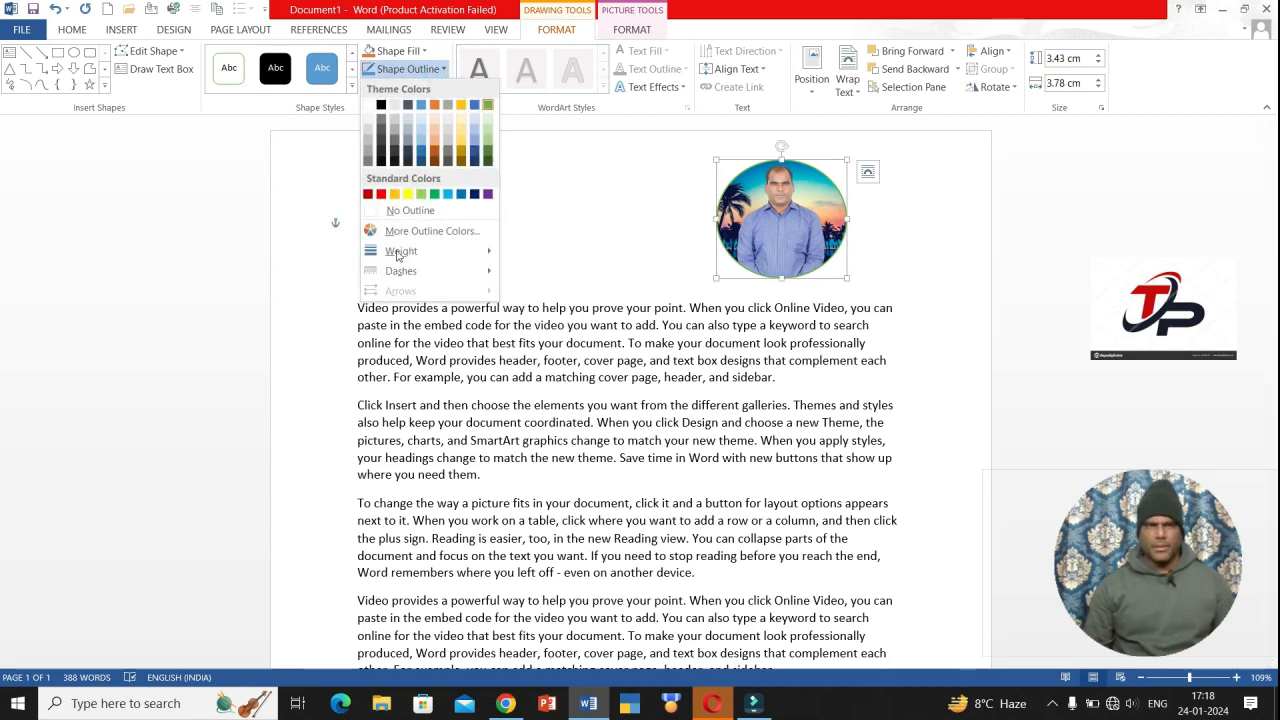
pyautogui.moveTo(396, 278)
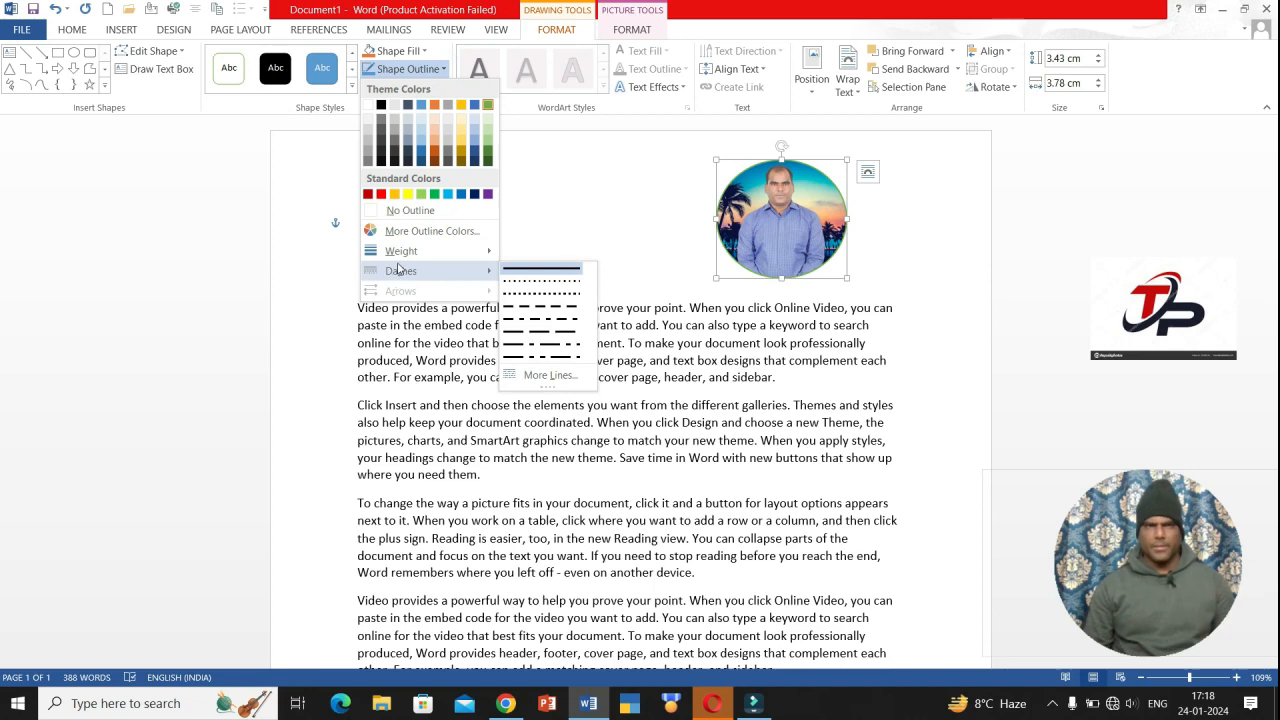
pyautogui.moveTo(470, 254)
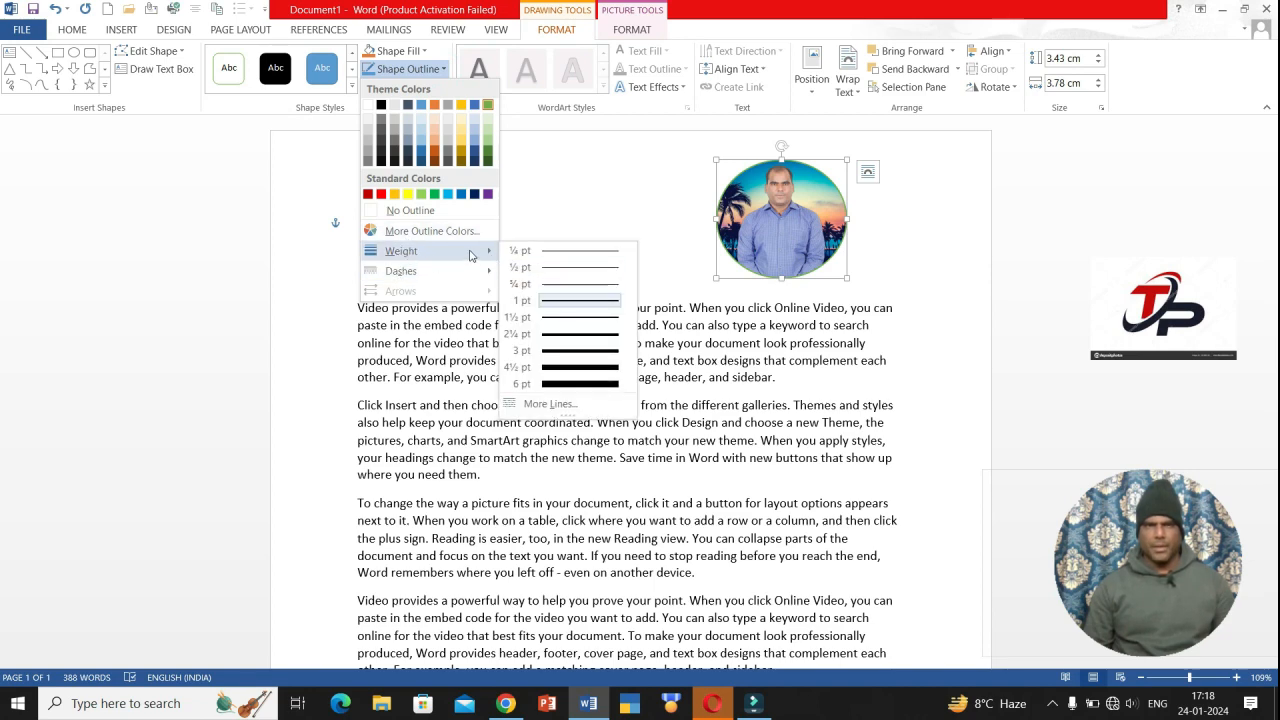
pyautogui.click(572, 368)
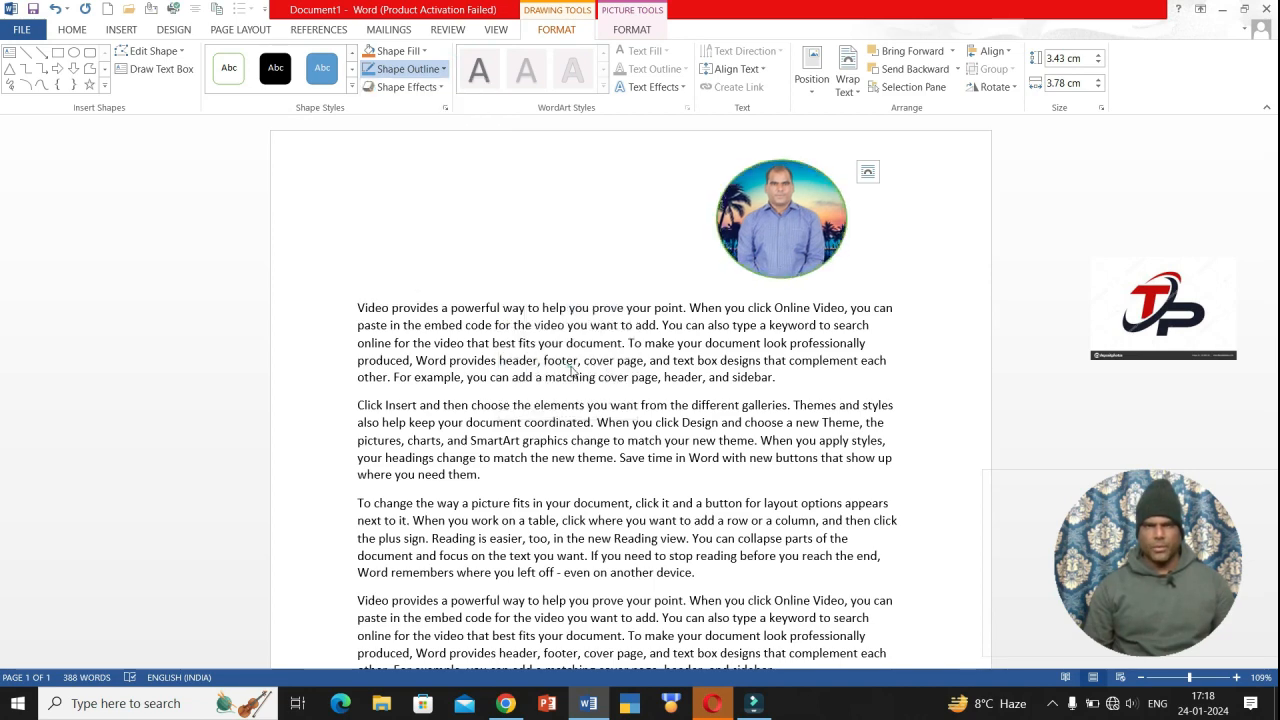
pyautogui.click(445, 69)
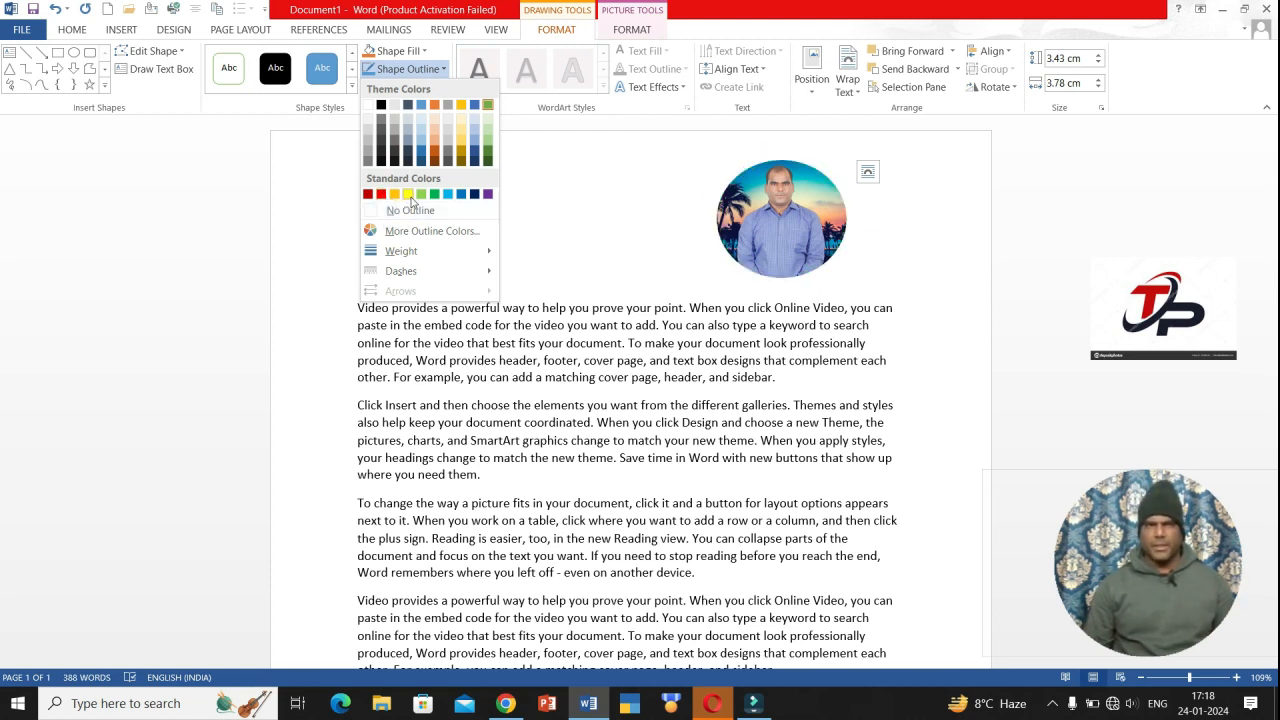
pyautogui.click(408, 195)
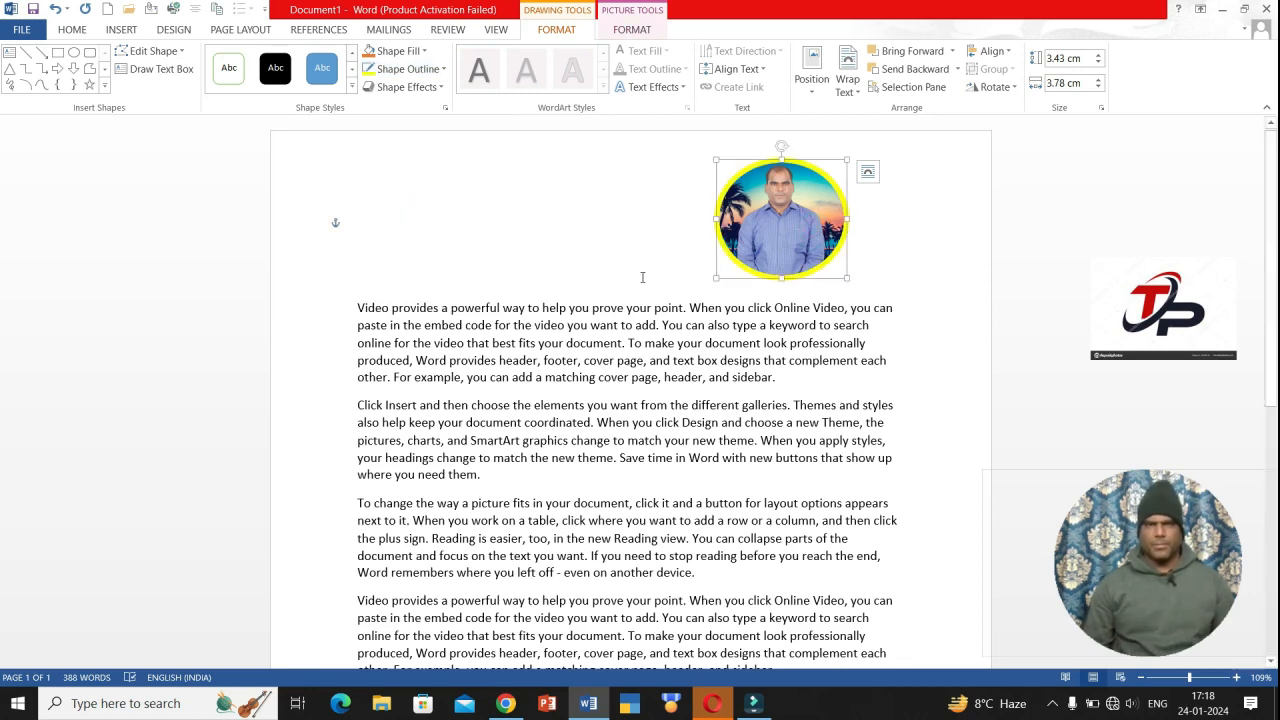
pyautogui.press('Delete')
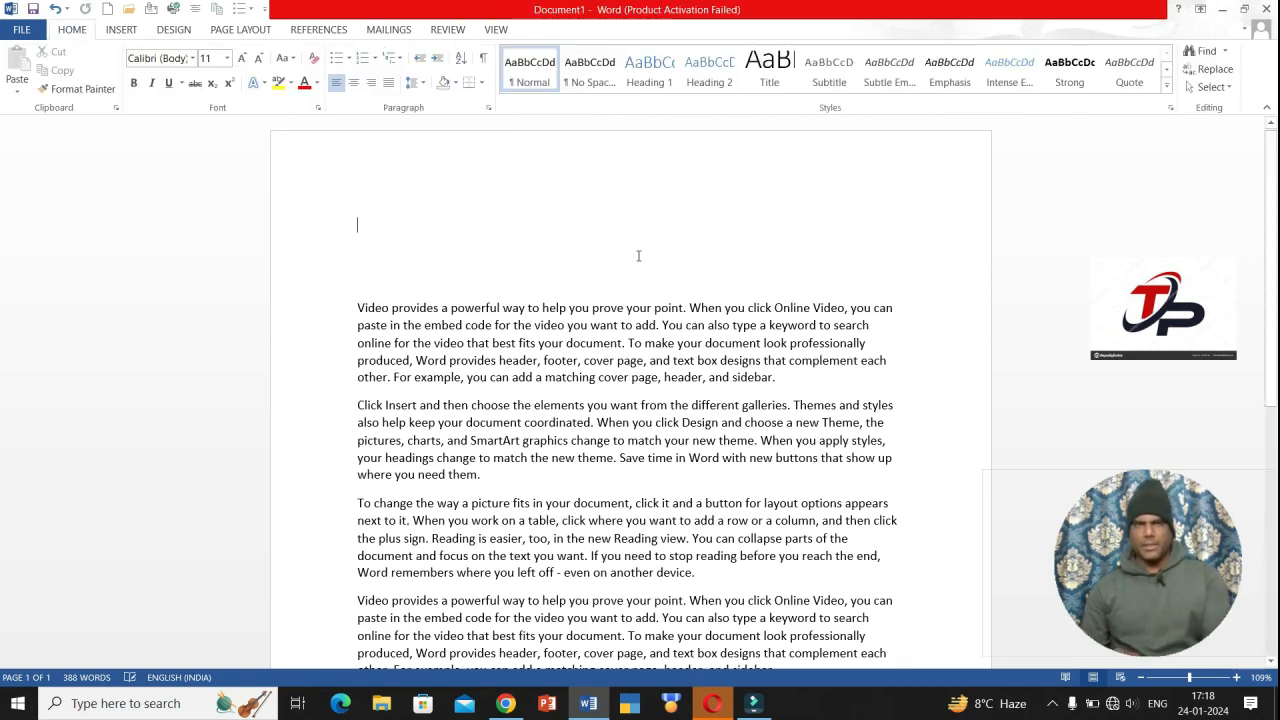
# - Insert the profile-pic image at the top of the document
pyautogui.click(121, 30)
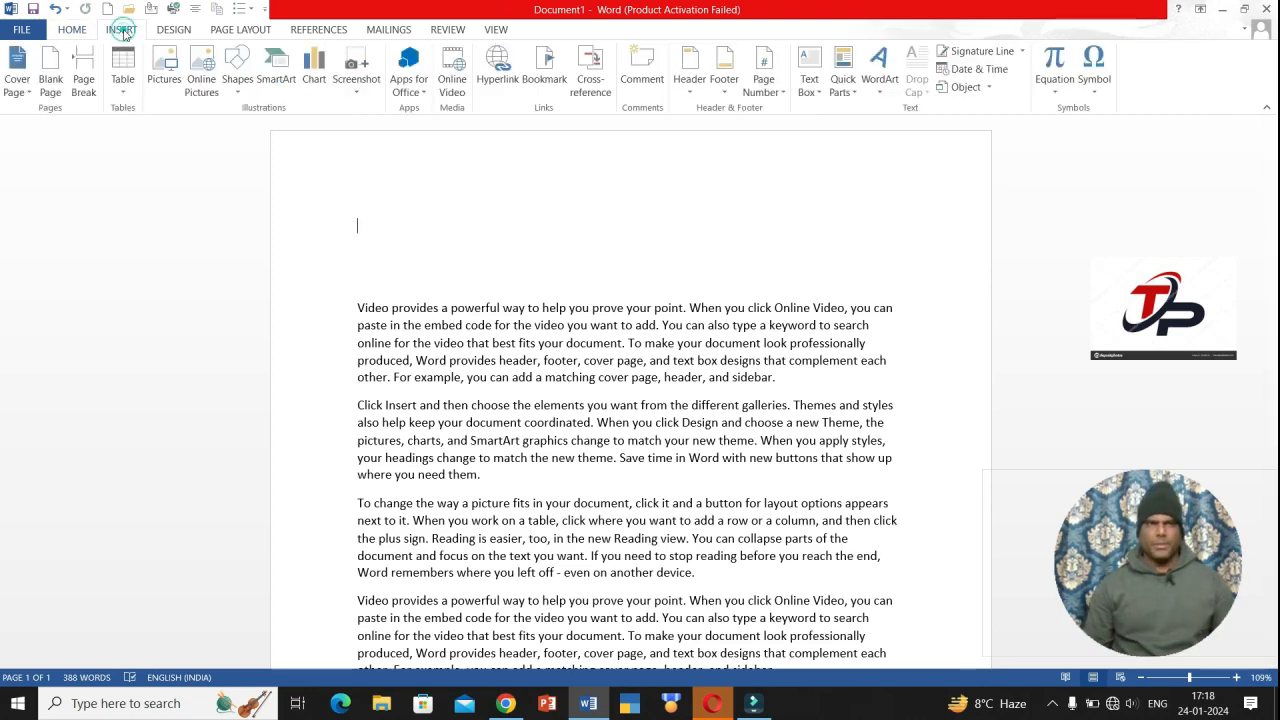
pyautogui.click(165, 84)
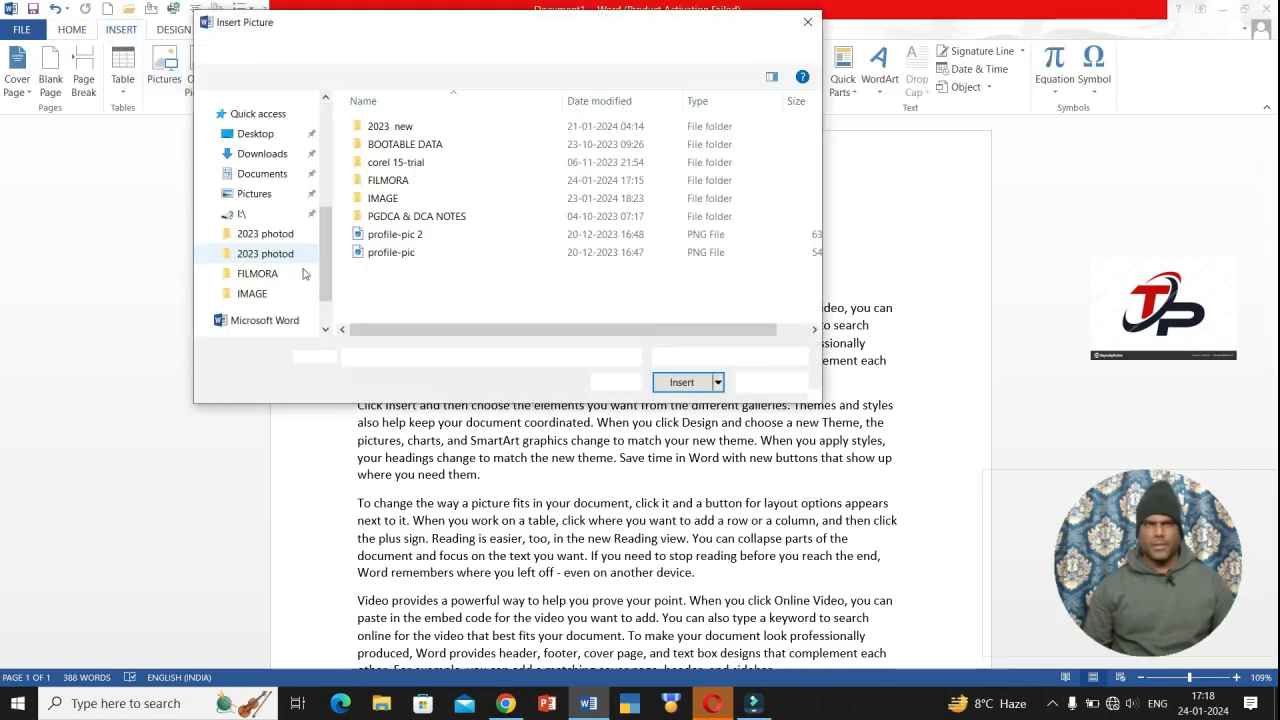
pyautogui.click(397, 258)
pyautogui.click(681, 382)
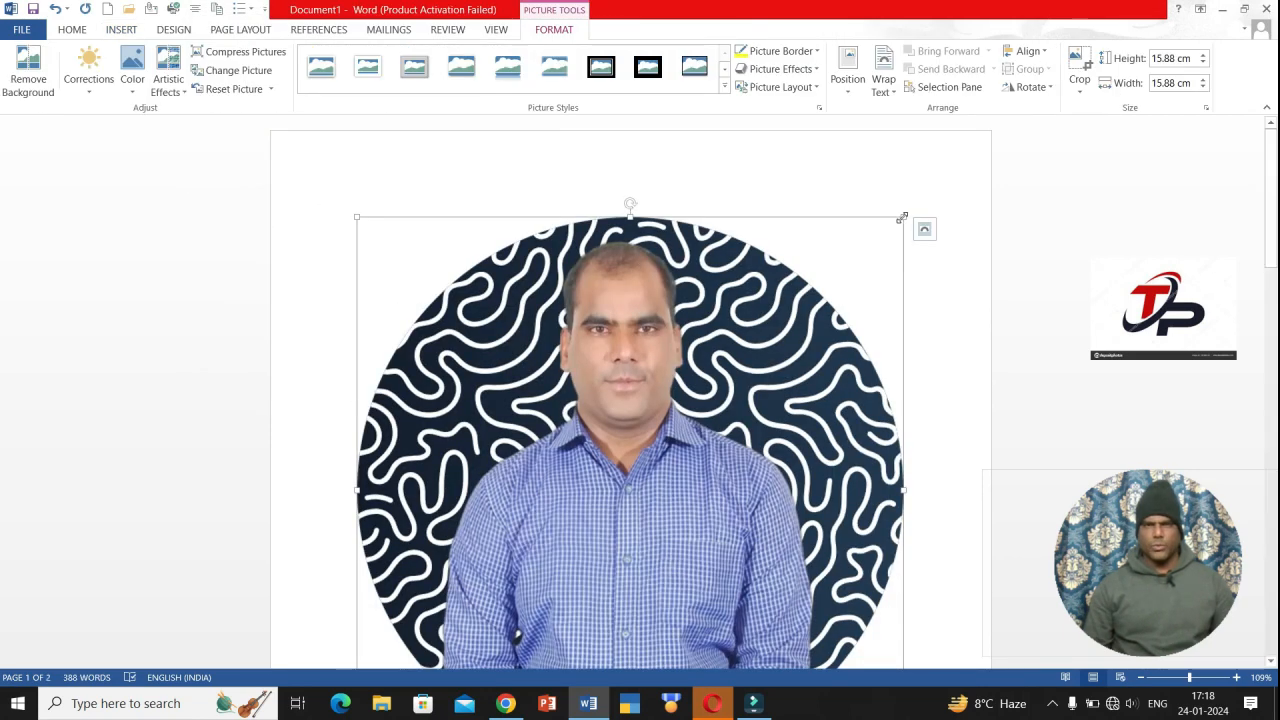
# - Shrink the new photo to a small upright circle, undoing the accidental flip
pyautogui.moveTo(902, 217); pyautogui.dragTo(709, 569)
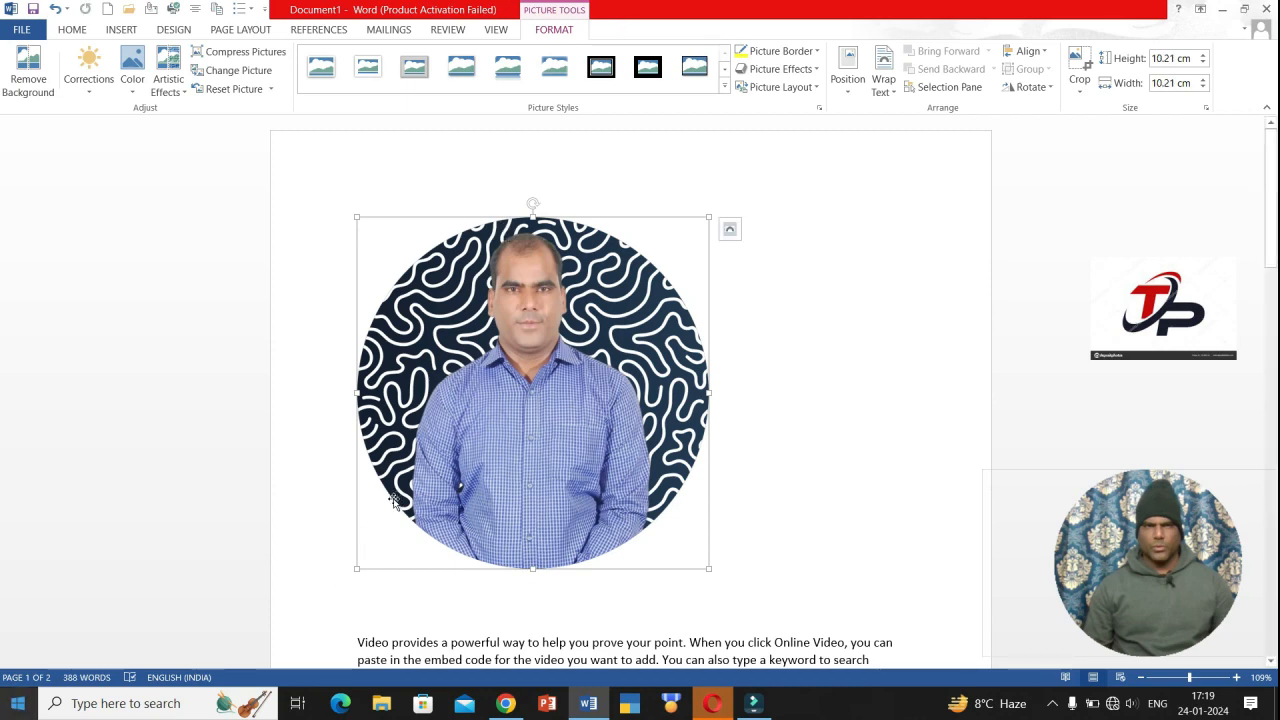
pyautogui.moveTo(359, 569); pyautogui.dragTo(486, 157)
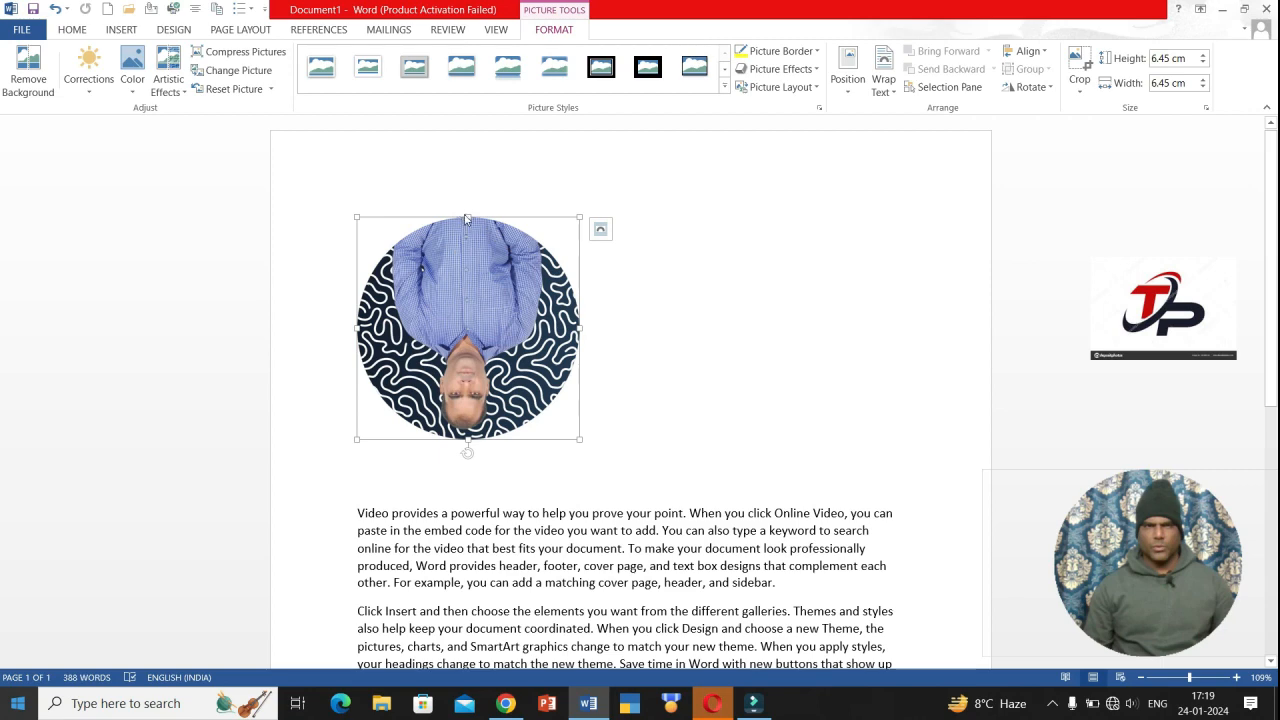
pyautogui.hotkey('ctrl', 'z')
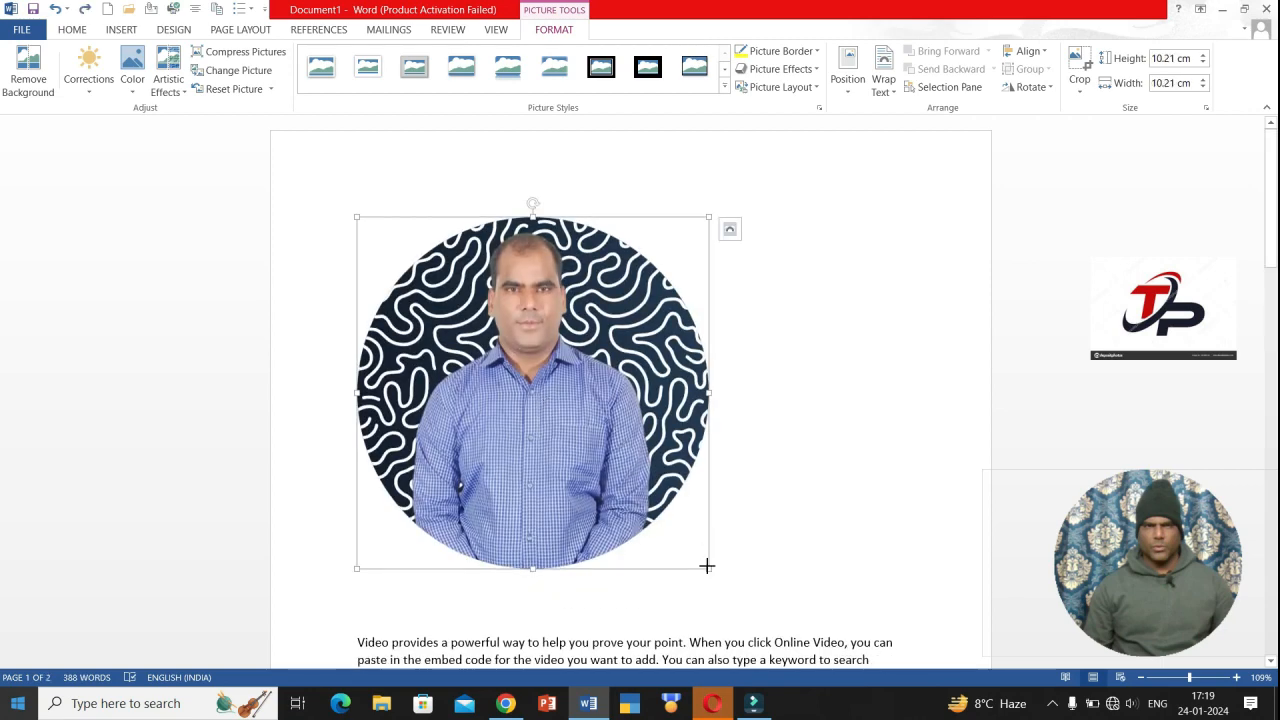
pyautogui.moveTo(706, 566); pyautogui.dragTo(389, 323)
pyautogui.moveTo(356, 389); pyautogui.dragTo(366, 386)
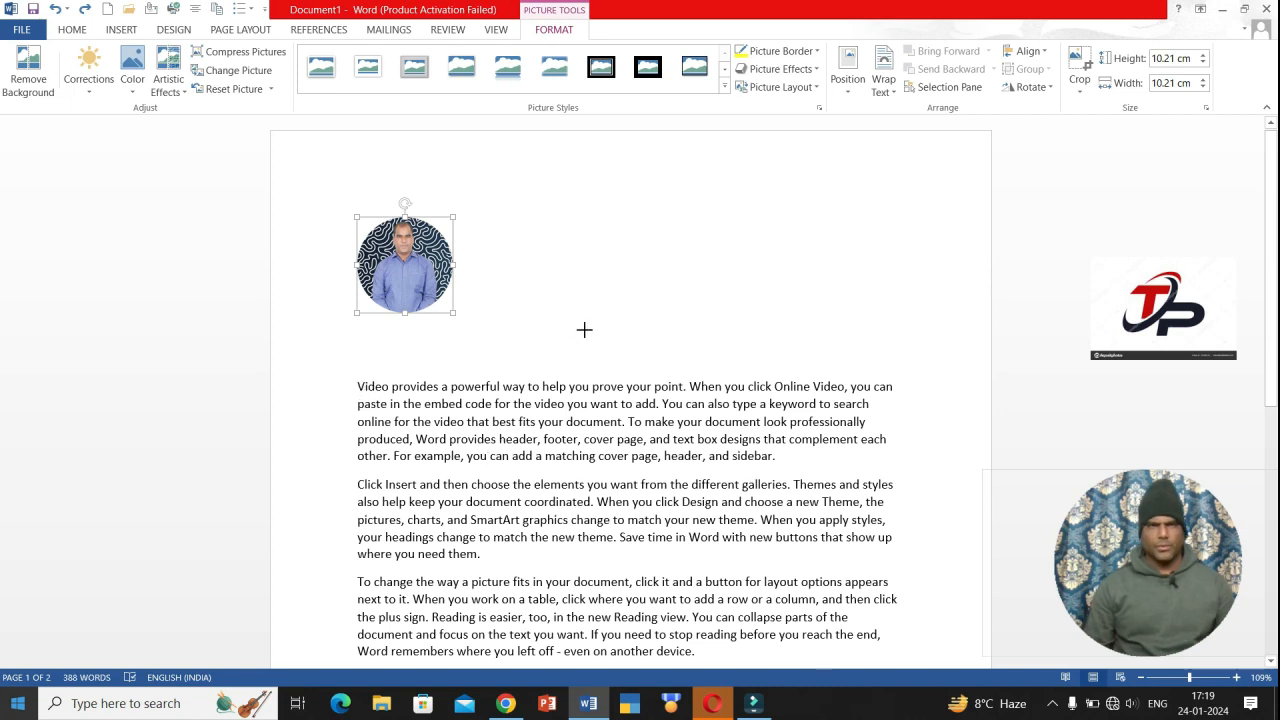
# - Remove the empty line between the photo and the first paragraph
pyautogui.doubleClick(557, 348)
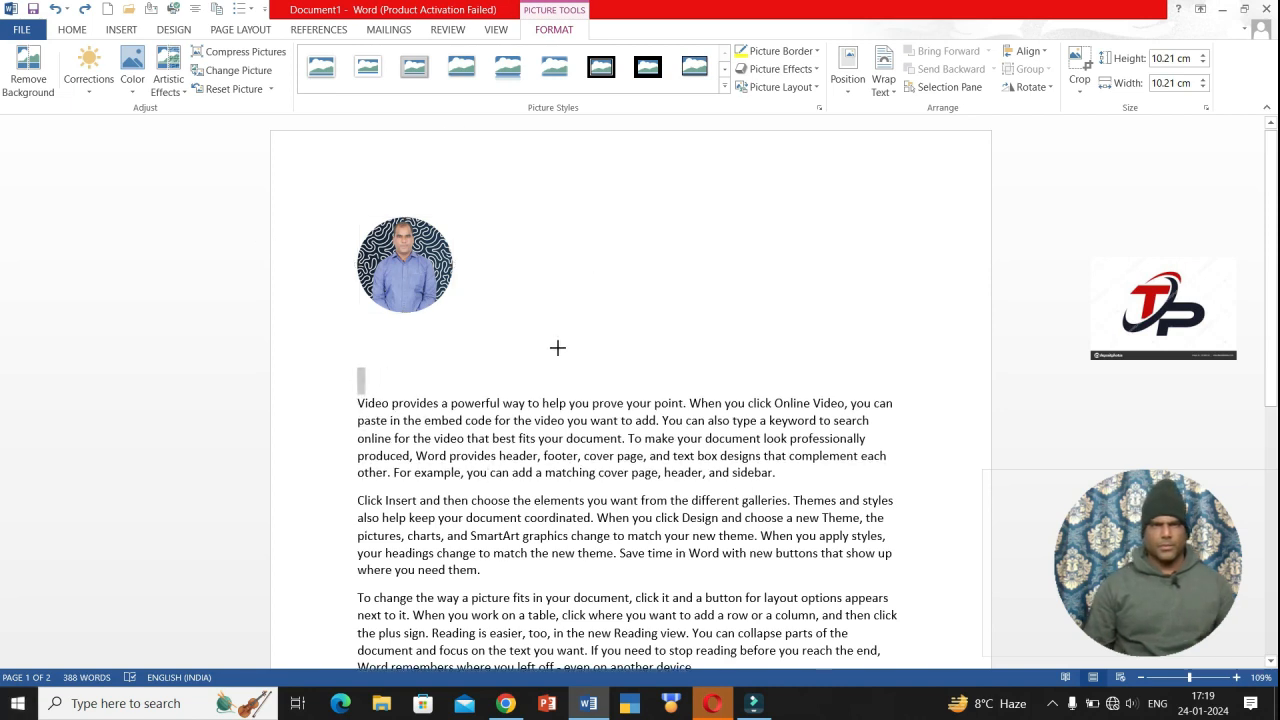
pyautogui.click(382, 353)
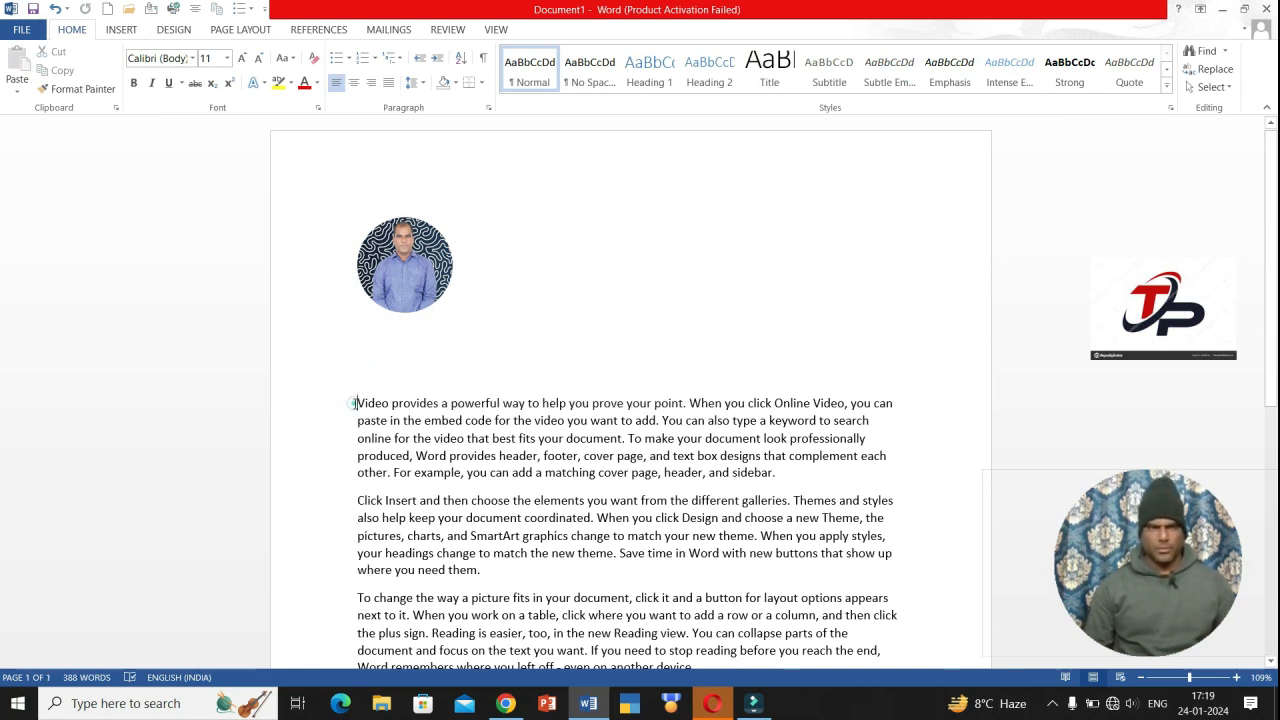
pyautogui.click(354, 403)
pyautogui.press('BackSpace')
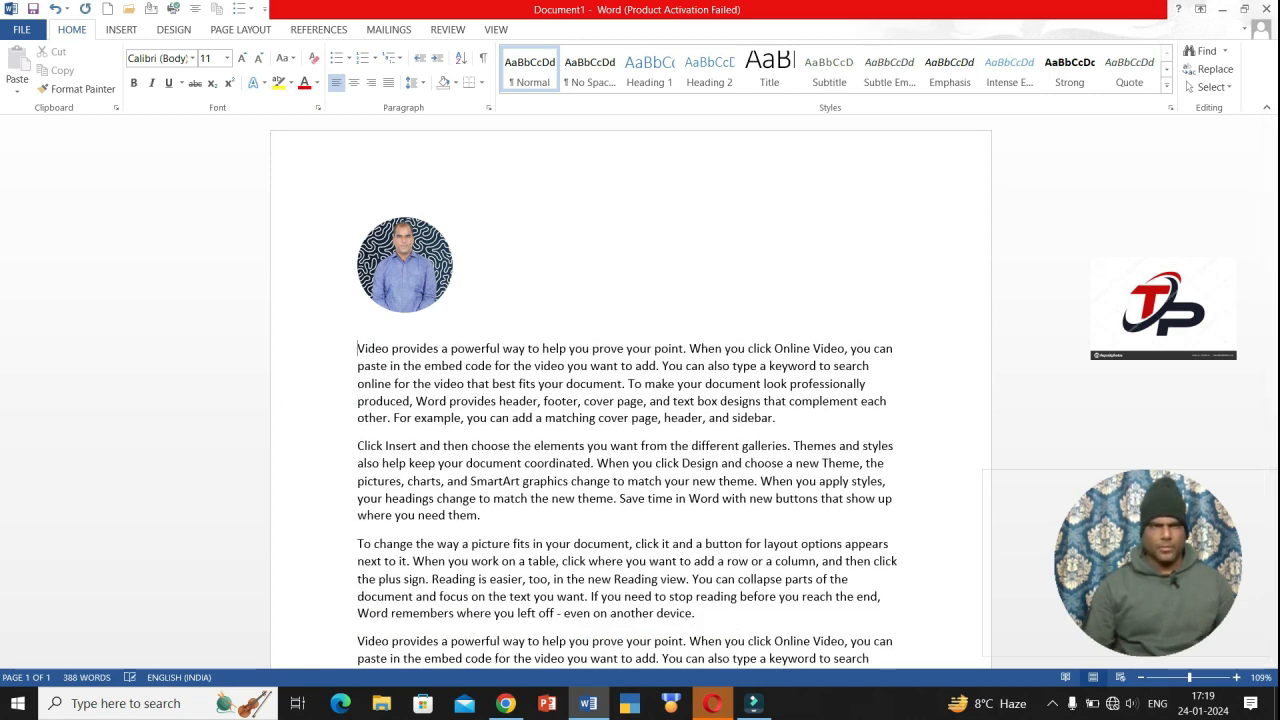
# - Set Square text wrapping on the round photo and nudge it slightly right
pyautogui.click(407, 271)
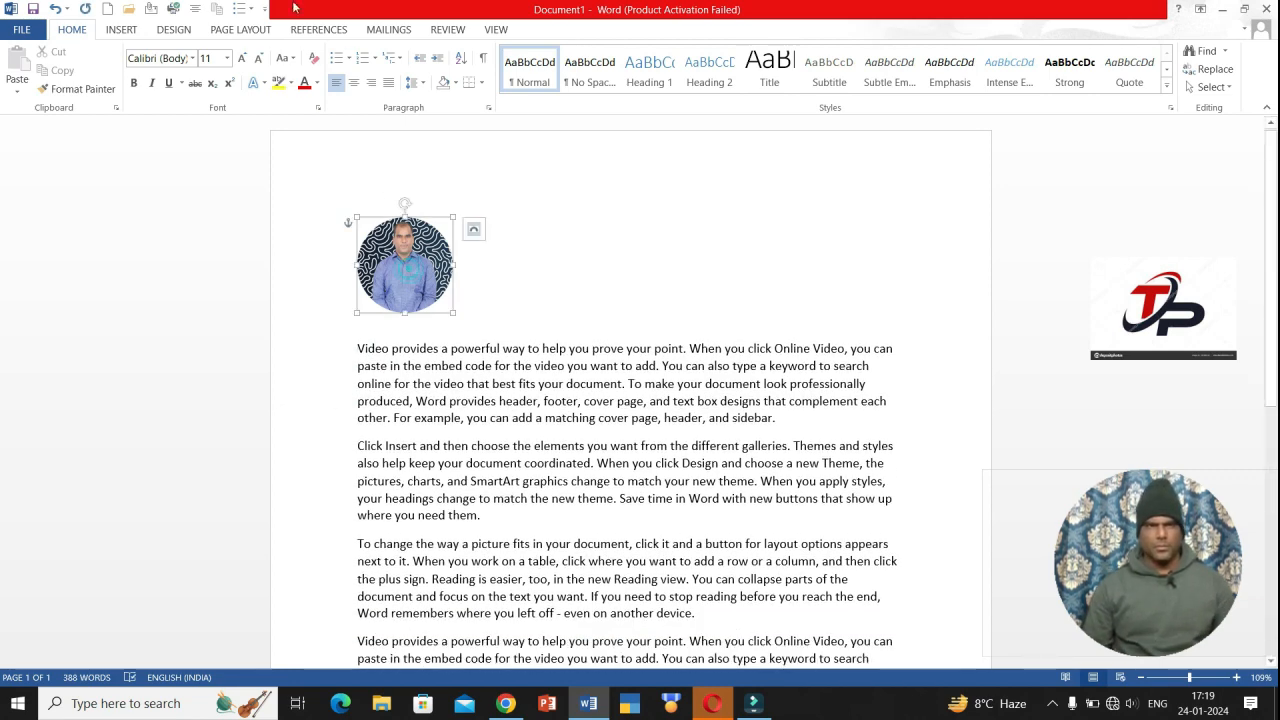
pyautogui.click(121, 29)
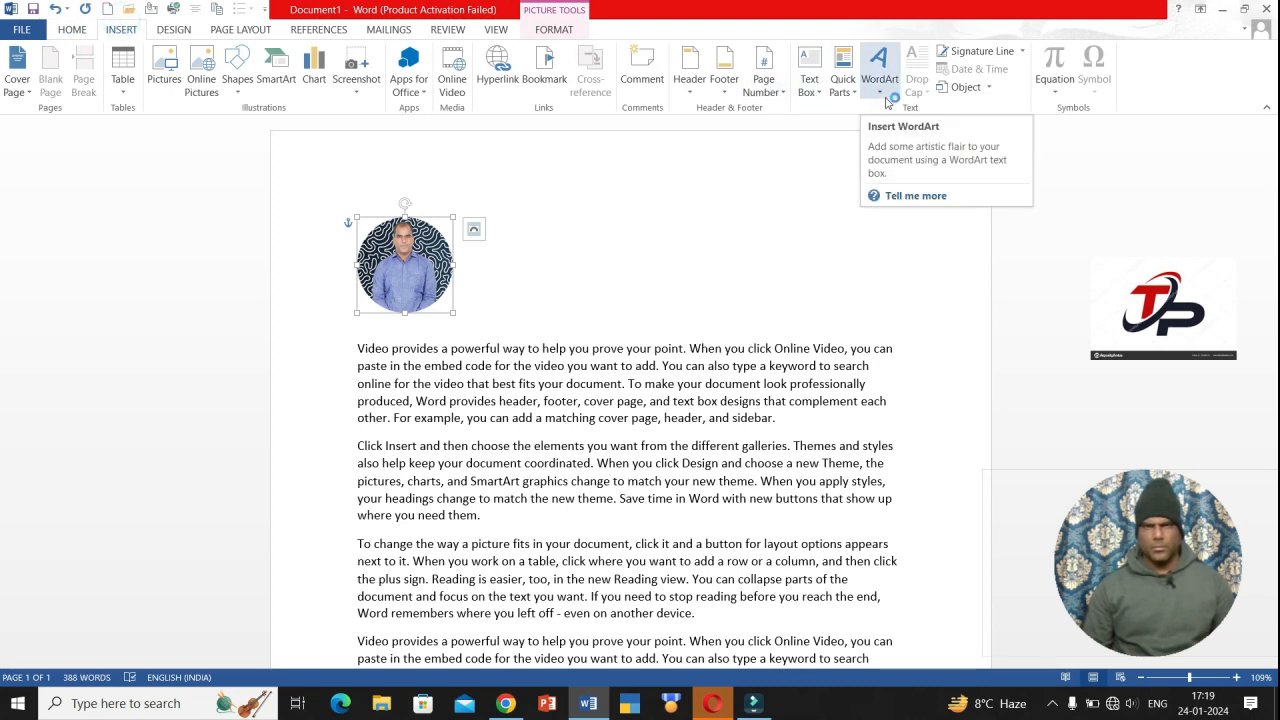
pyautogui.click(552, 30)
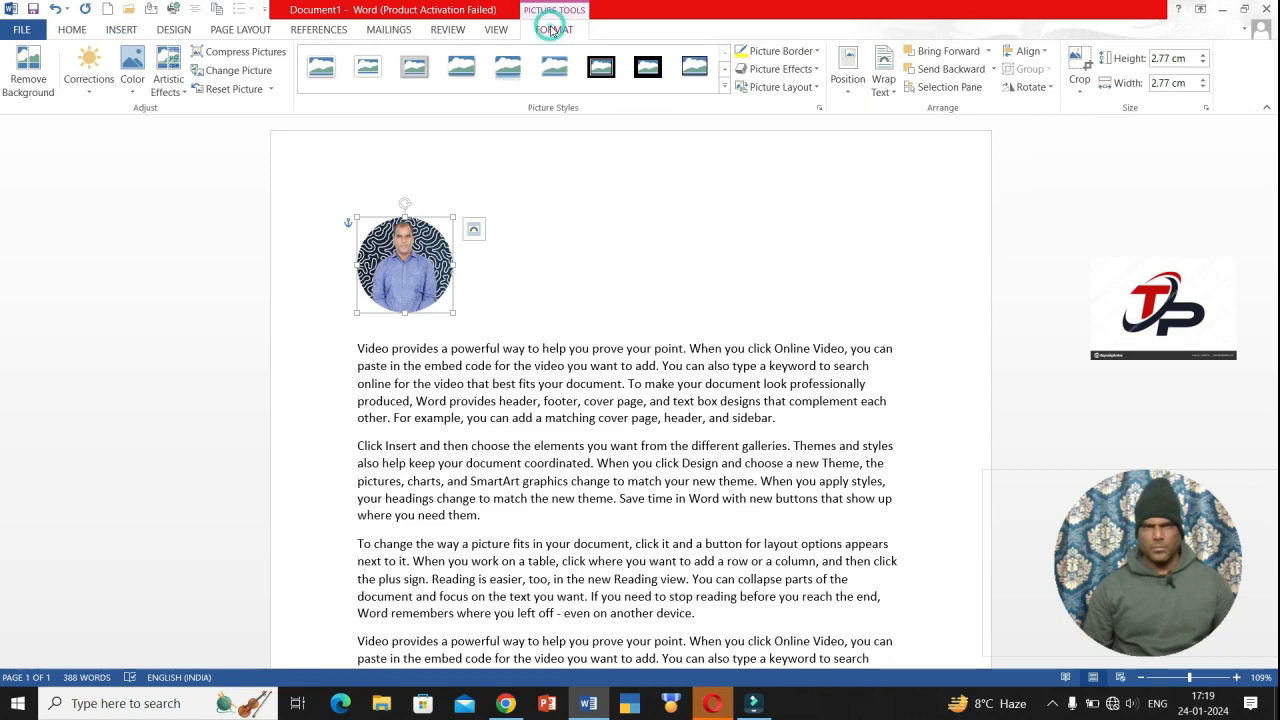
pyautogui.click(883, 80)
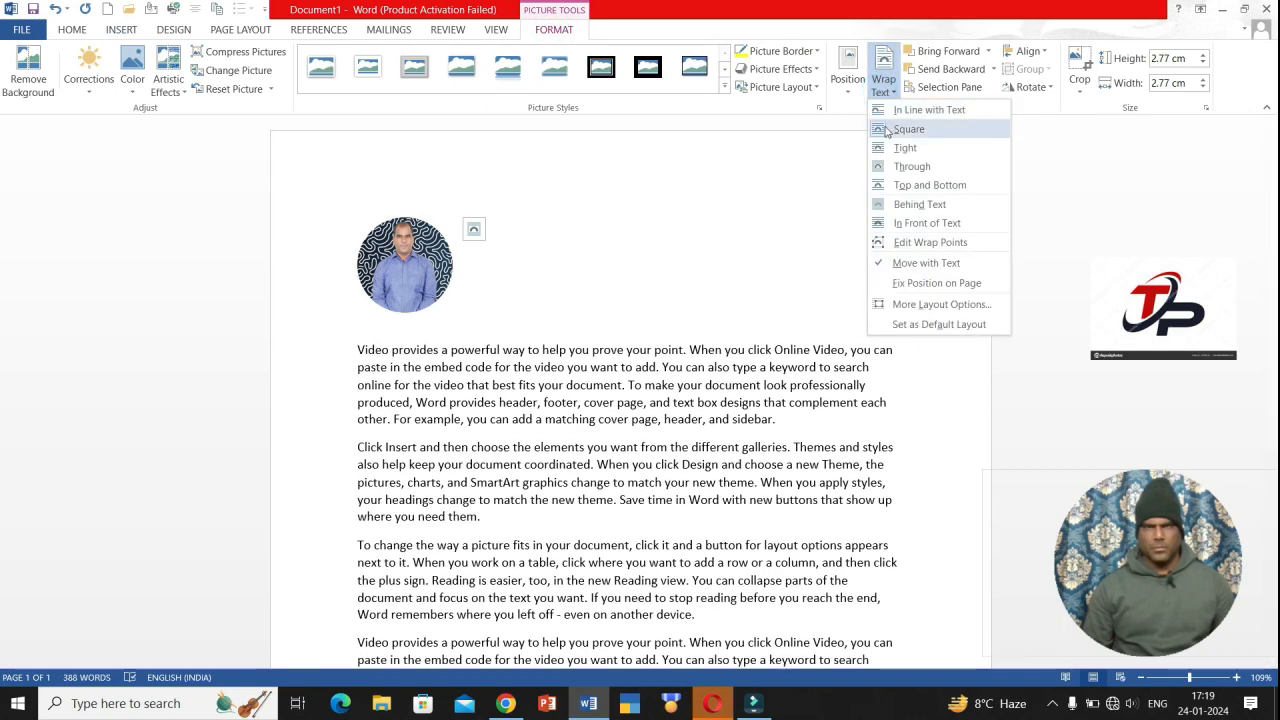
pyautogui.click(885, 129)
pyautogui.moveTo(426, 219); pyautogui.dragTo(442, 222)
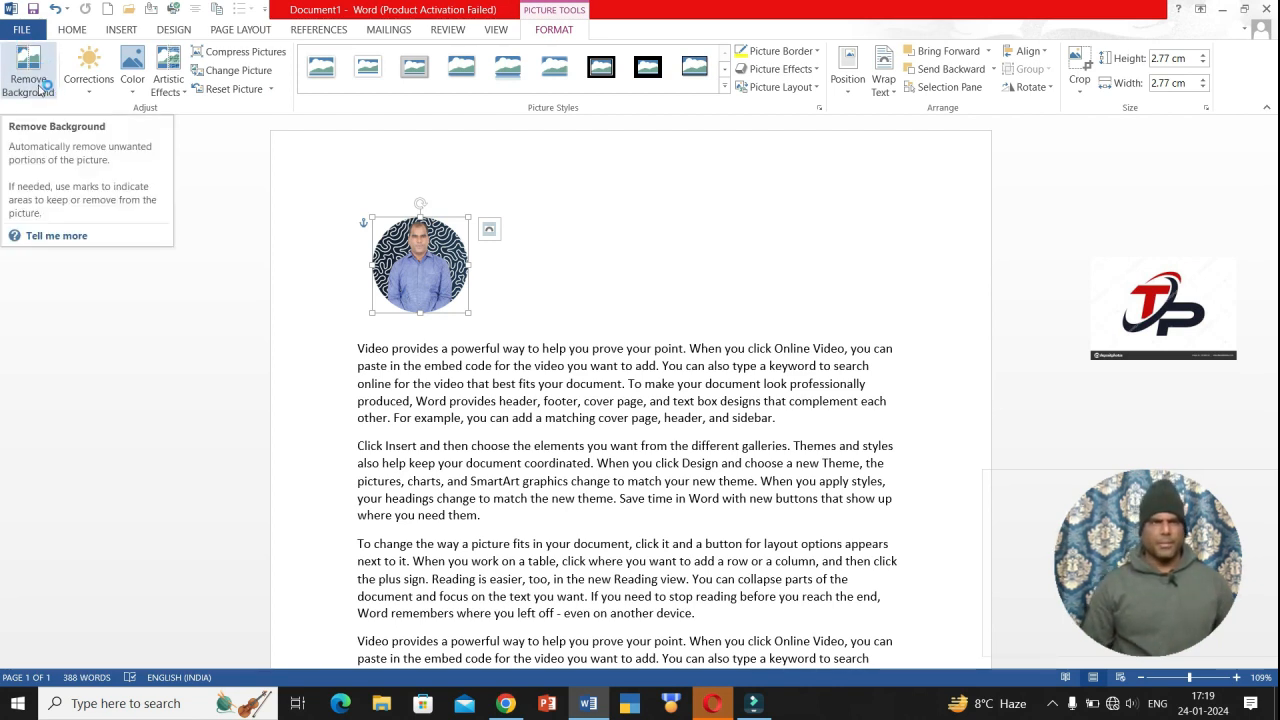
pyautogui.click(89, 92)
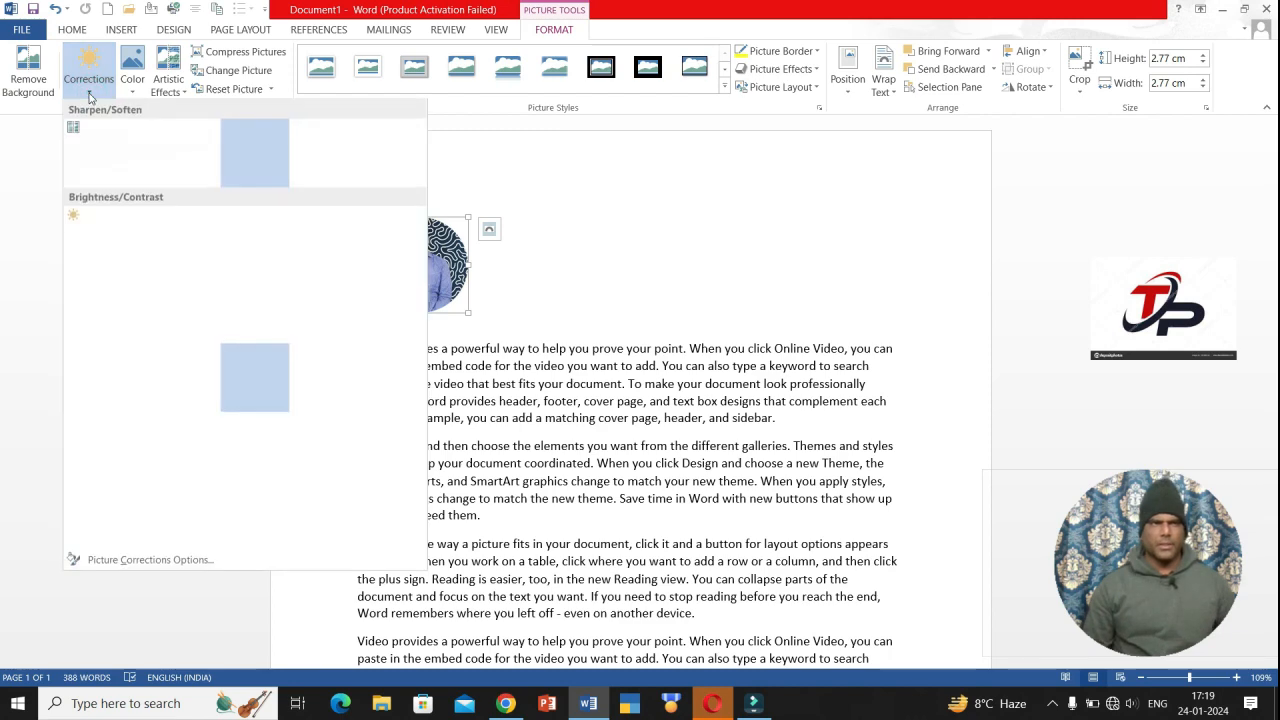
pyautogui.click(89, 95)
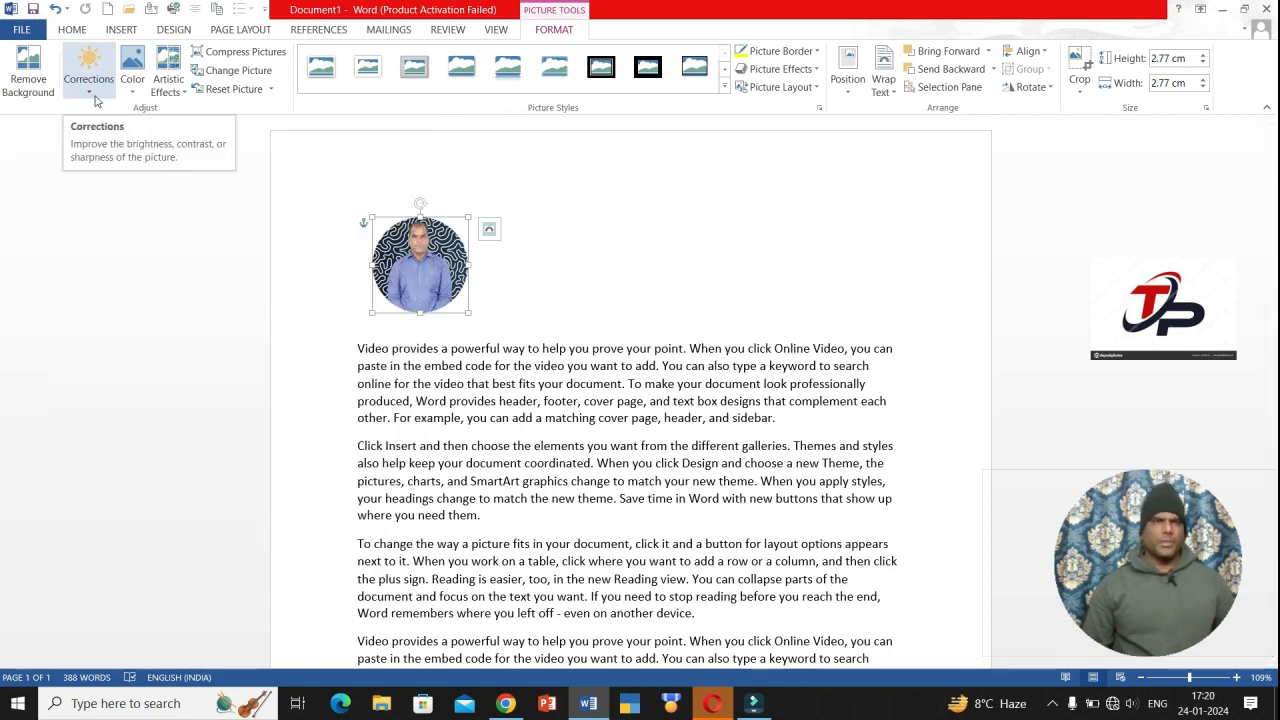
pyautogui.click(129, 93)
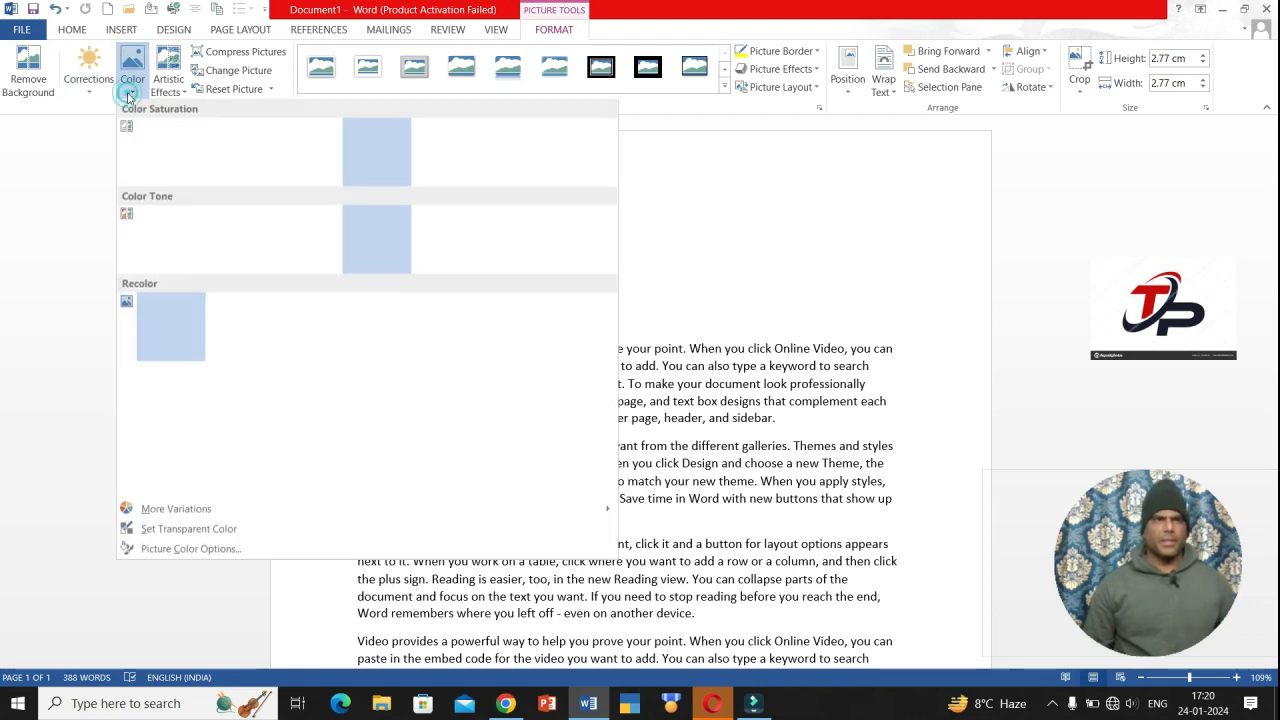
pyautogui.click(128, 95)
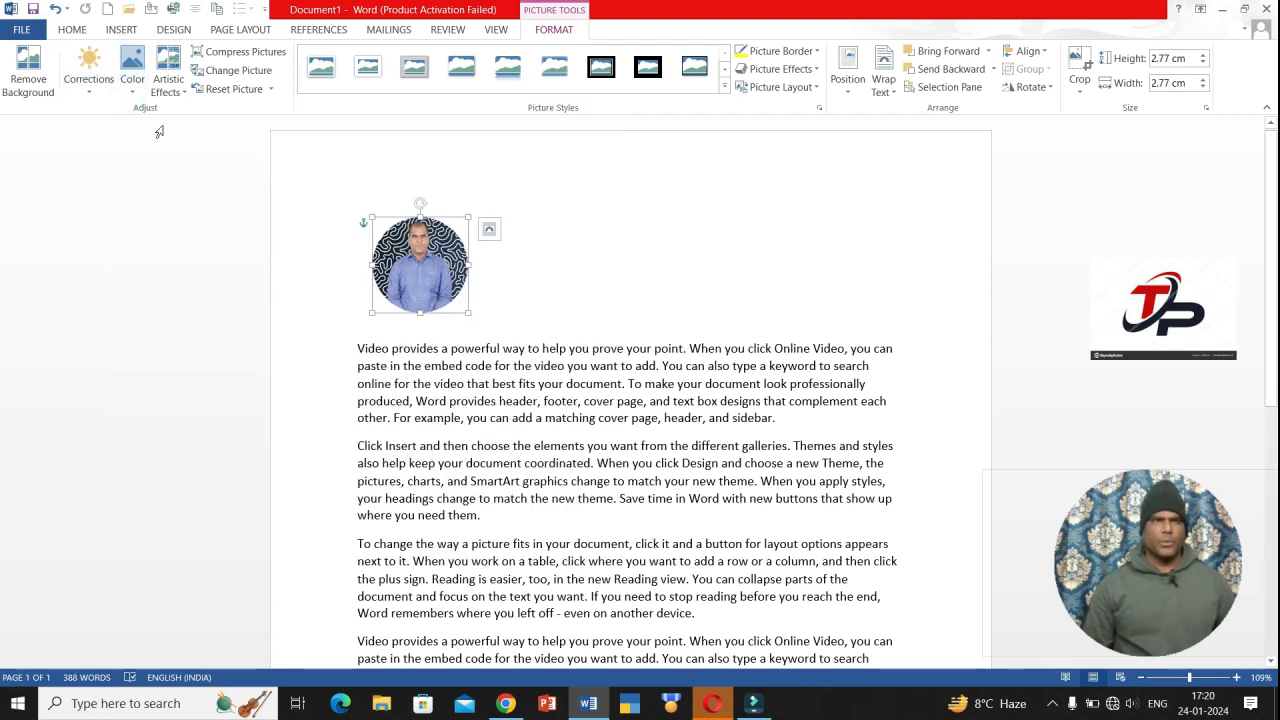
pyautogui.click(168, 94)
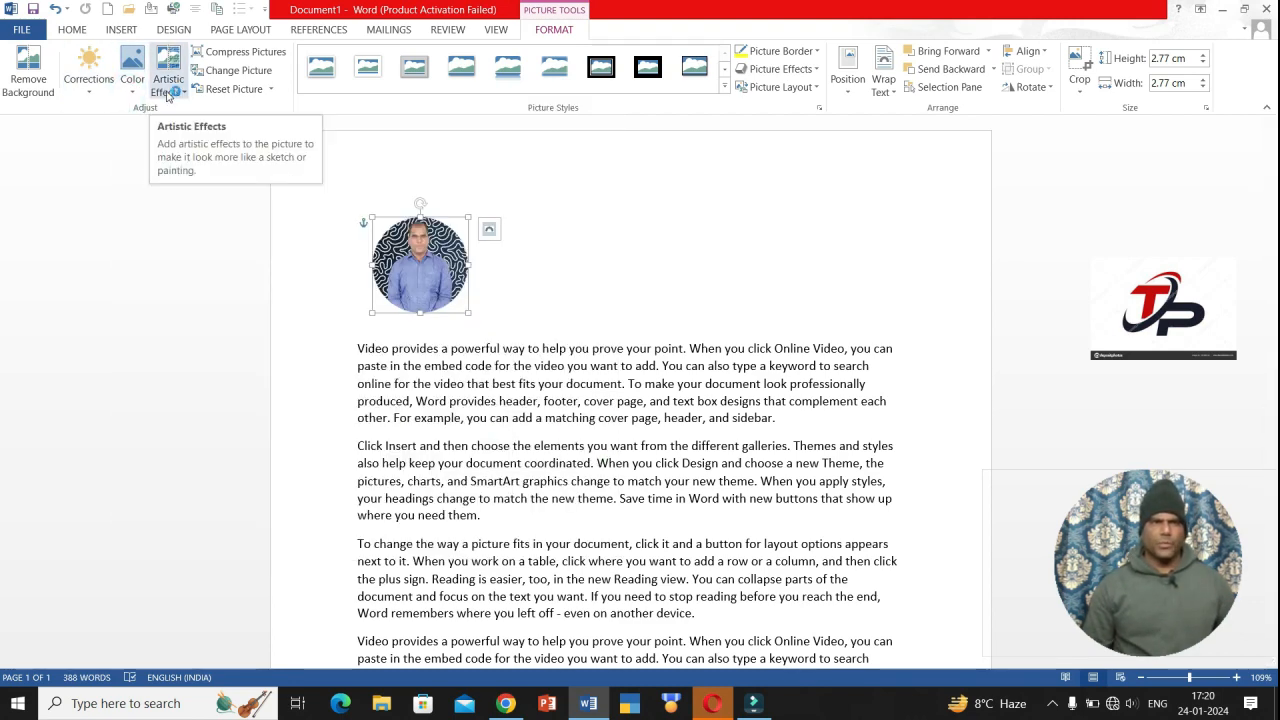
pyautogui.click(246, 53)
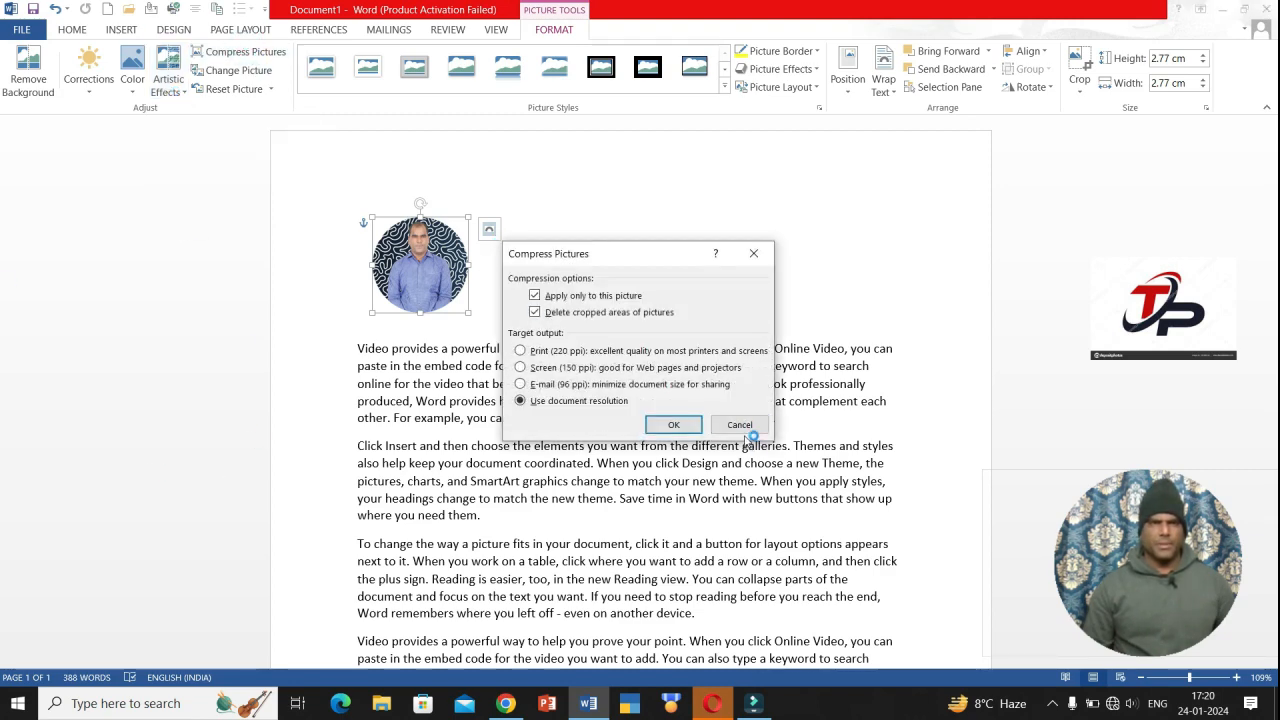
pyautogui.click(740, 426)
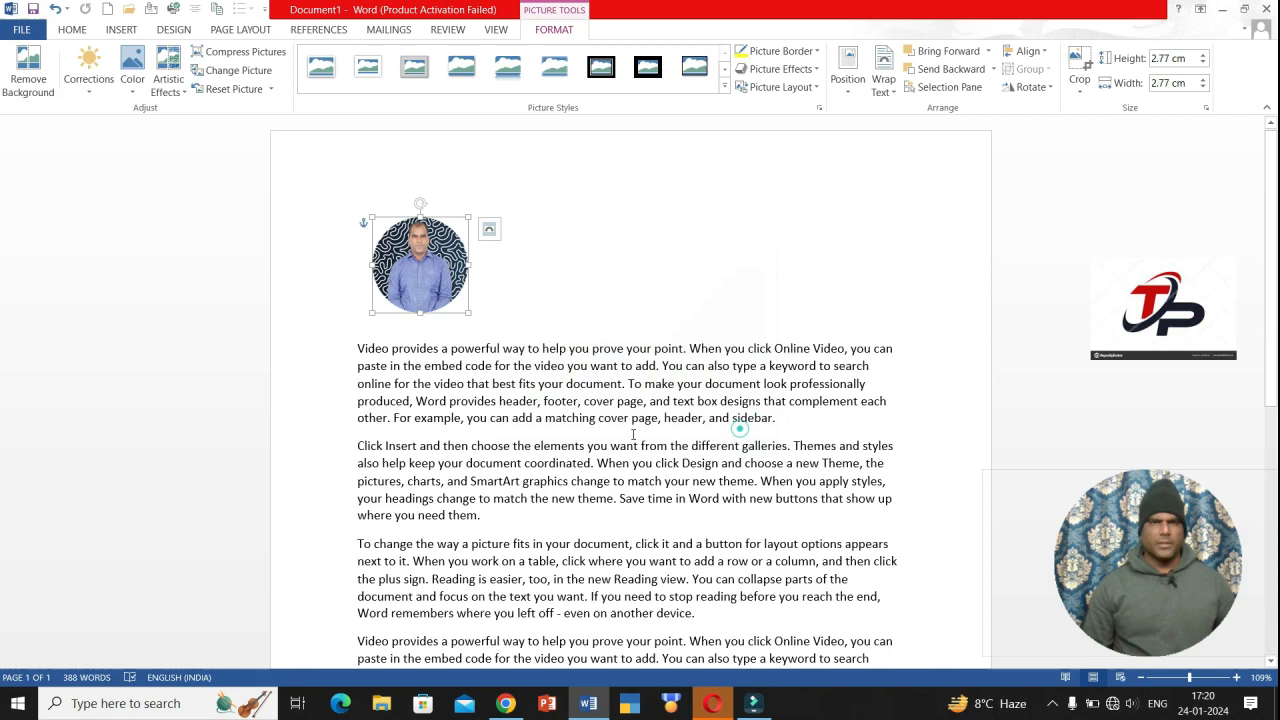
# - Replace the photo with the profile-pic image from the Desktop
pyautogui.click(240, 70)
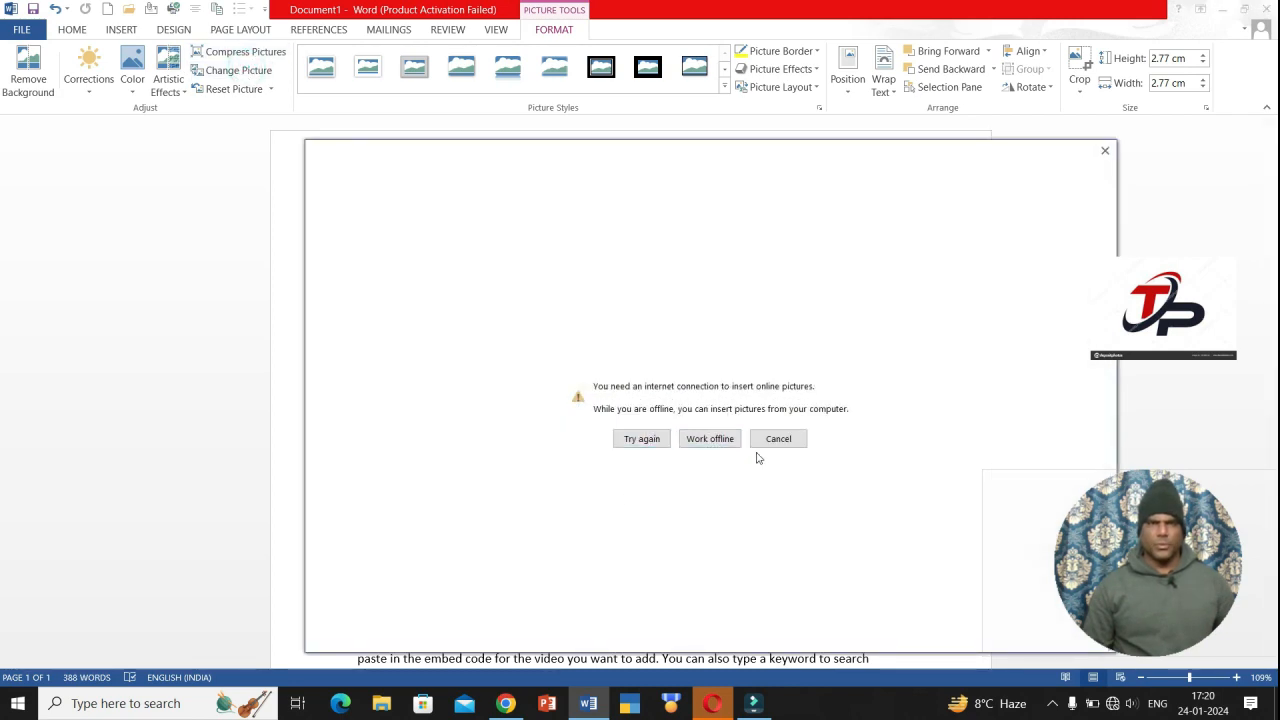
pyautogui.click(724, 442)
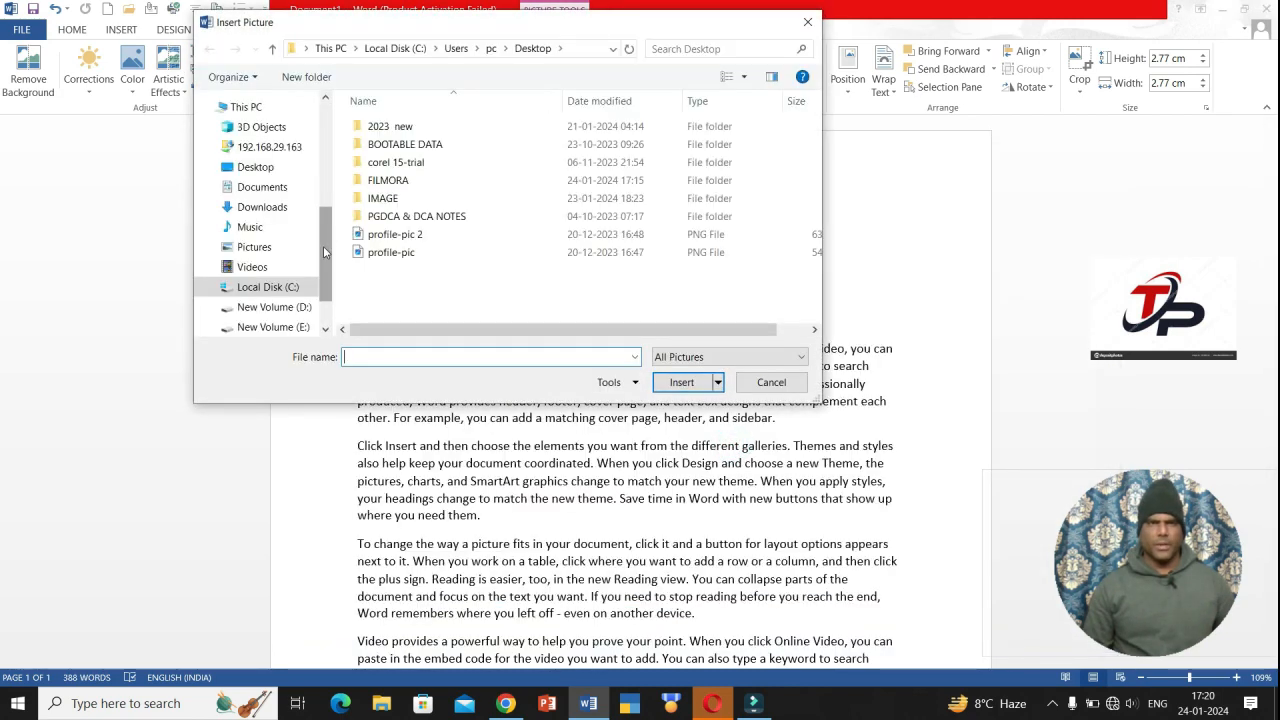
pyautogui.click(395, 252)
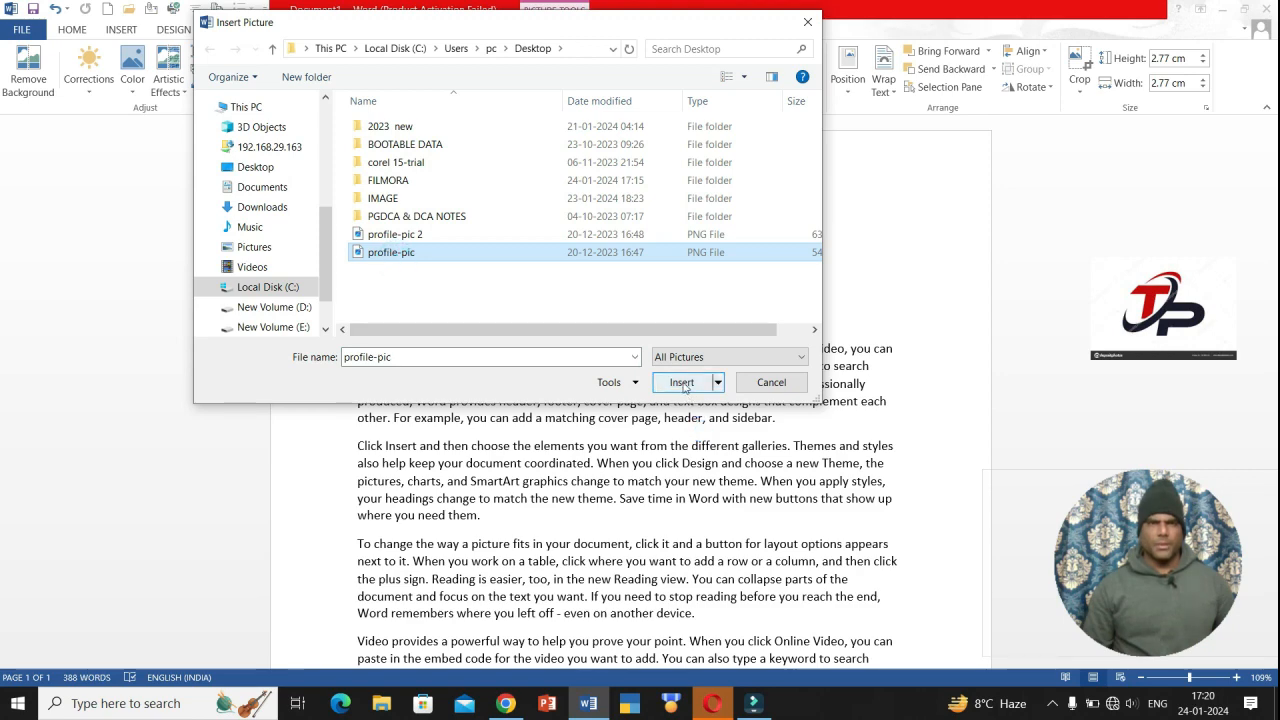
pyautogui.click(682, 384)
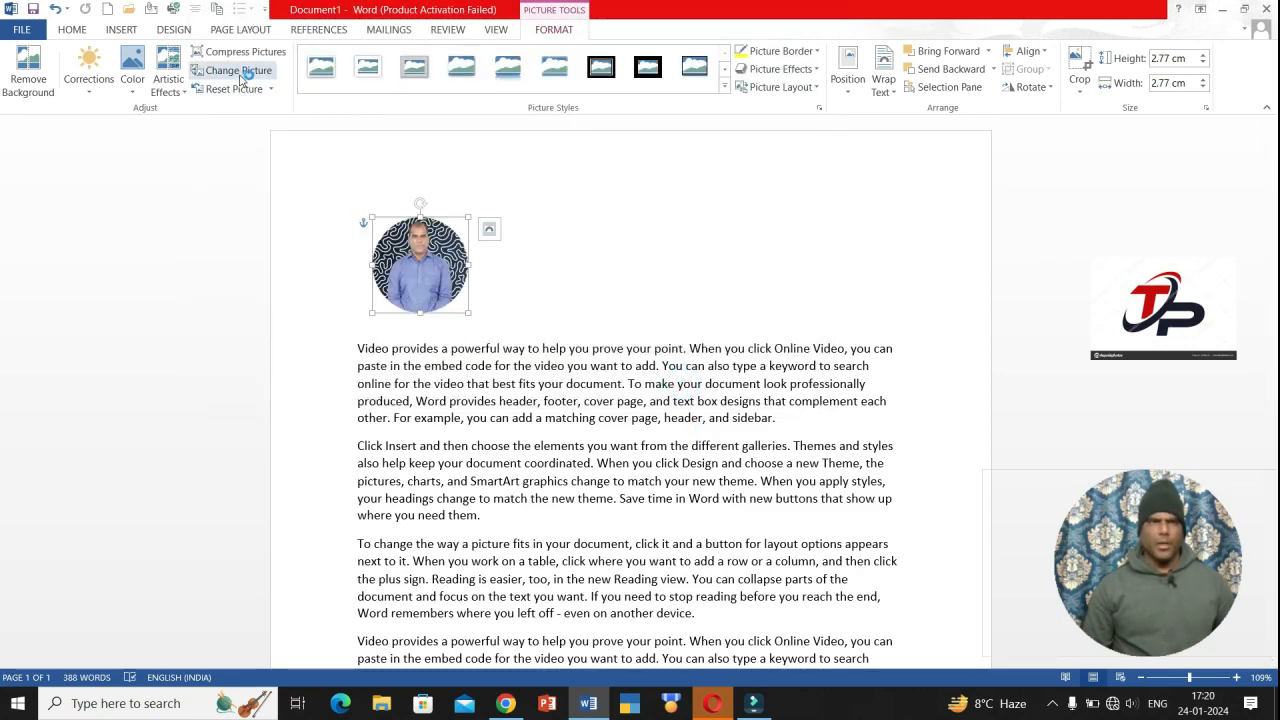
# - Swap the photo again for profile-pic 2, the man in front of palm trees
pyautogui.click(240, 74)
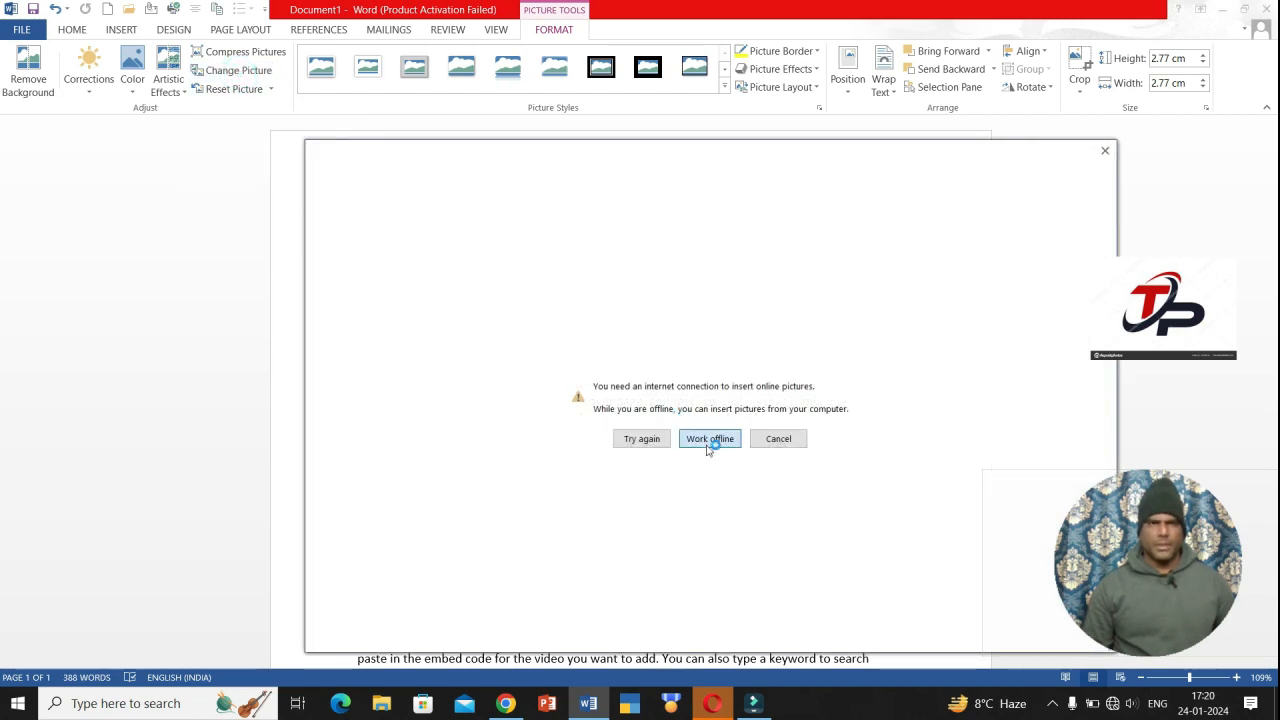
pyautogui.click(709, 441)
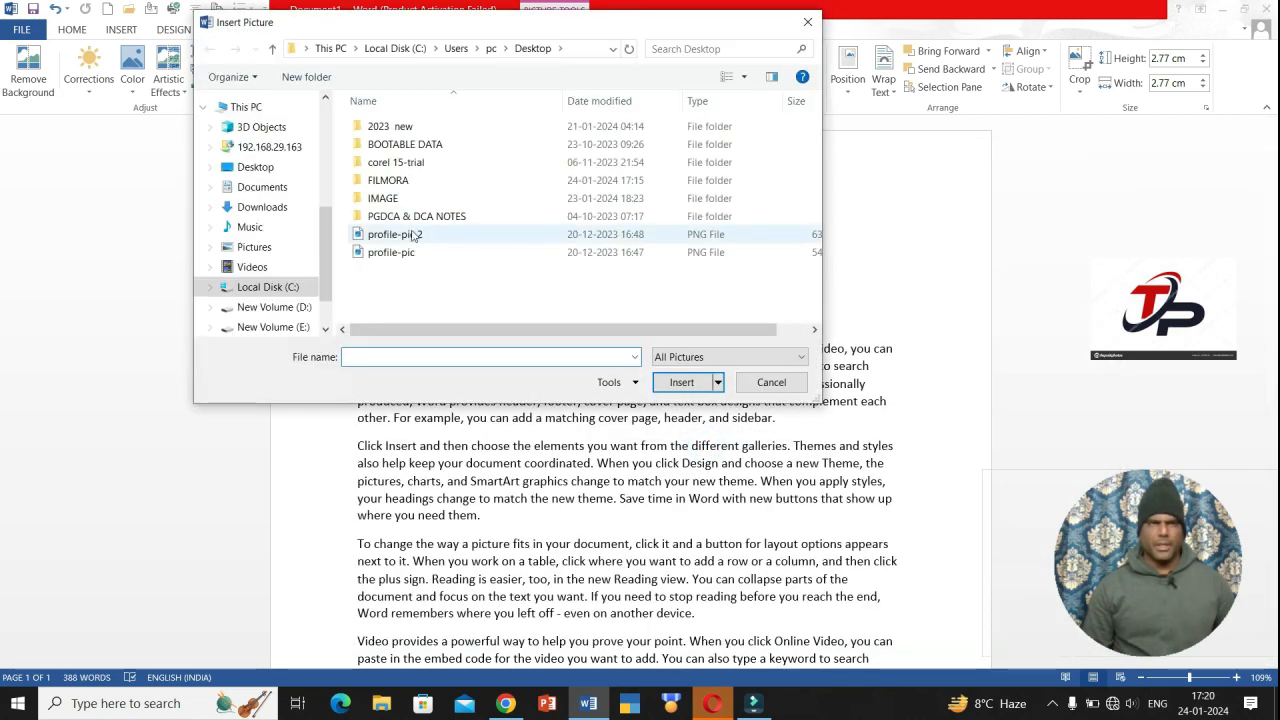
pyautogui.click(413, 236)
pyautogui.click(681, 382)
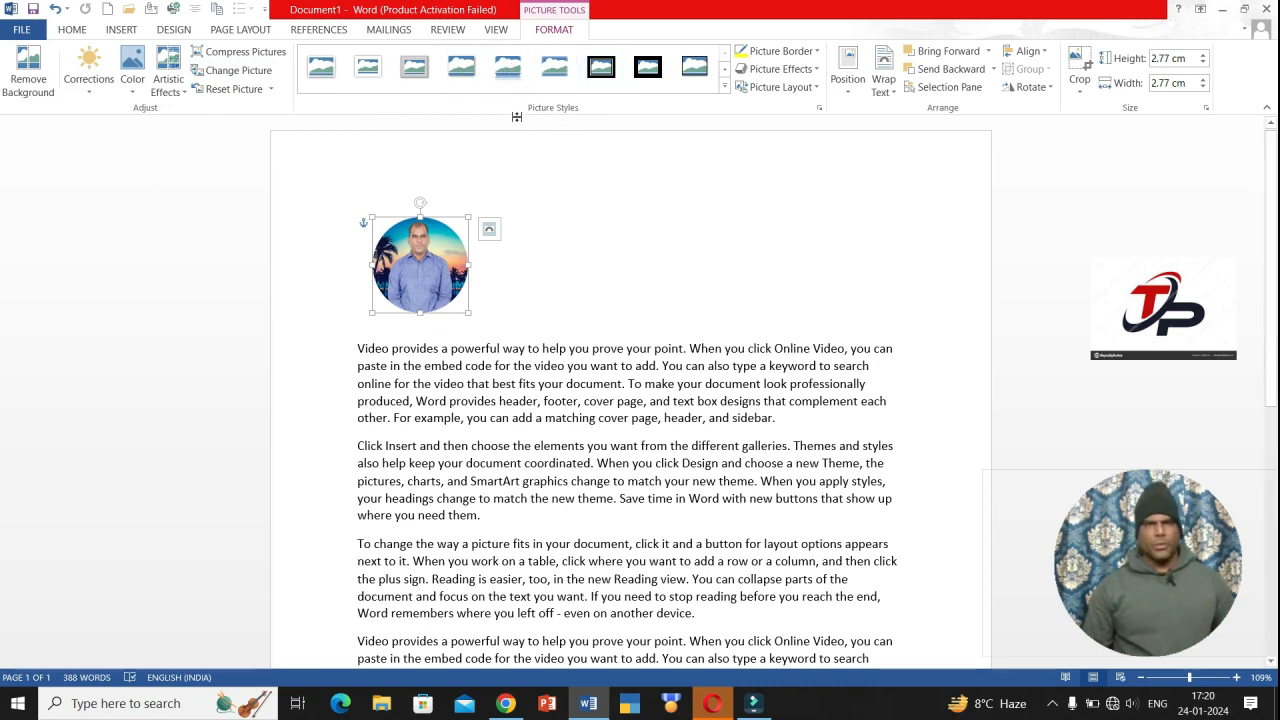
# - Apply the oval picture style, giving the photo a dark rim and soft shadow
pyautogui.click(724, 87)
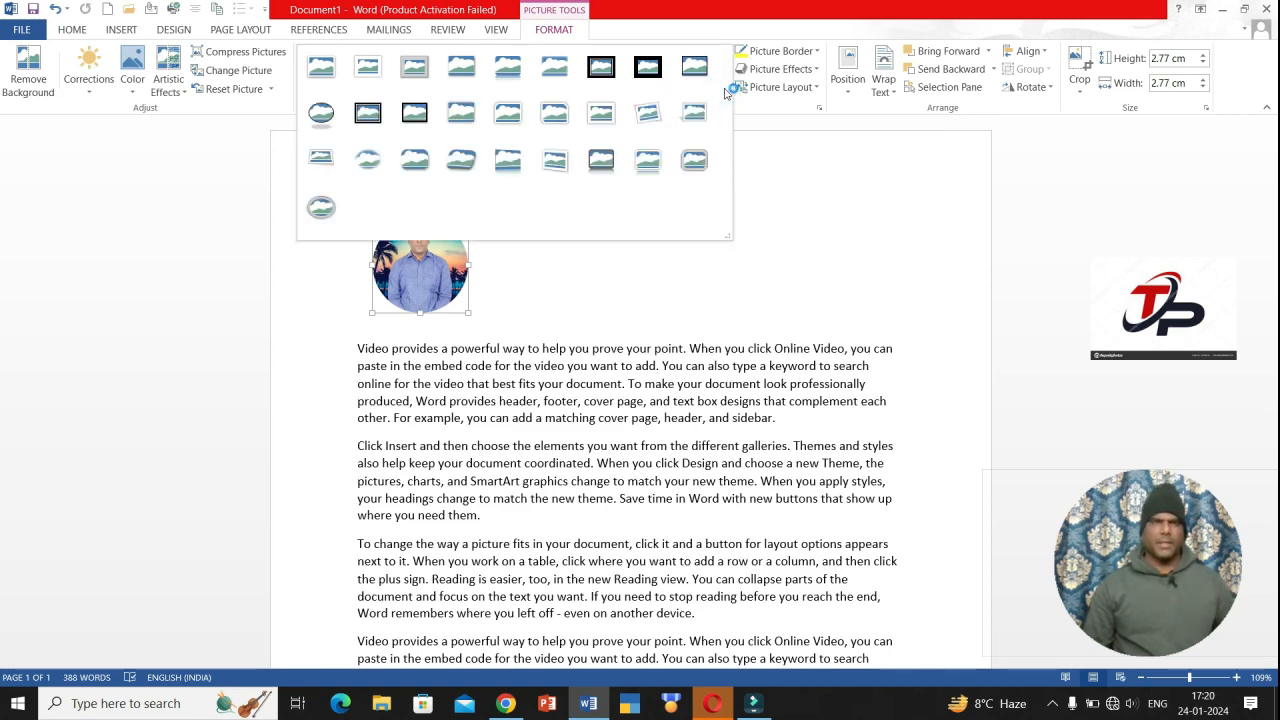
pyautogui.click(322, 118)
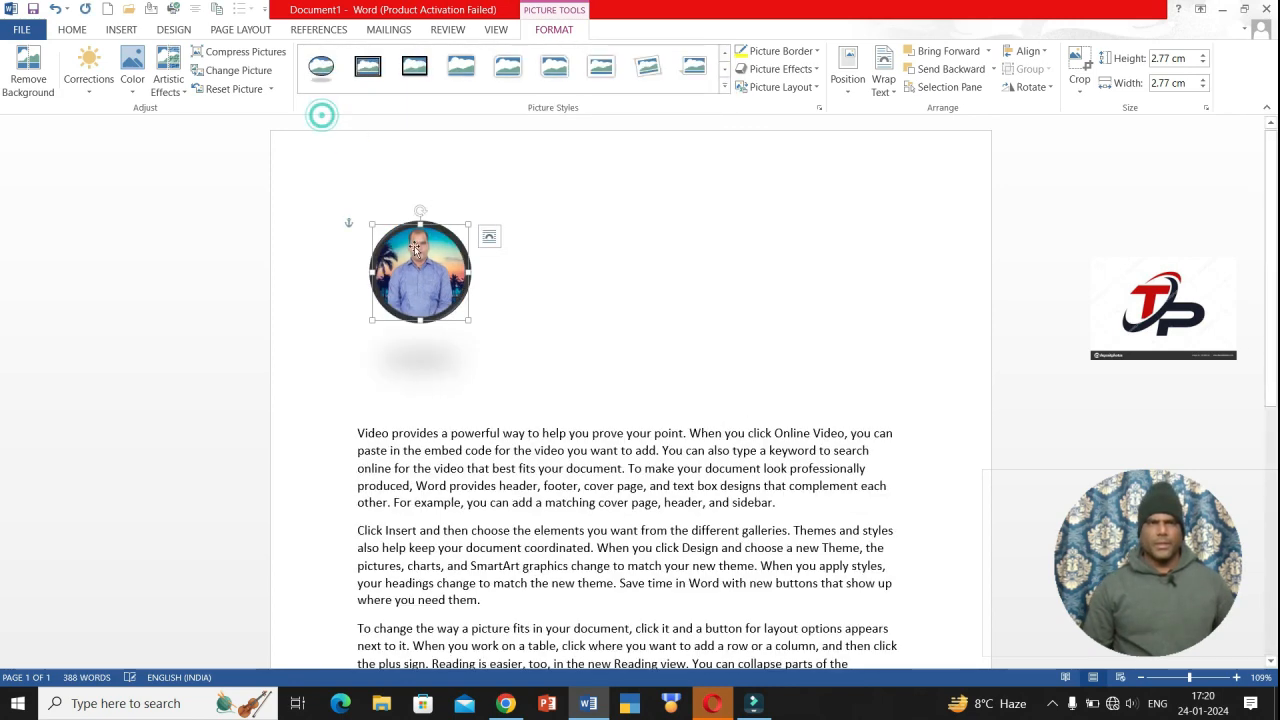
pyautogui.click(722, 93)
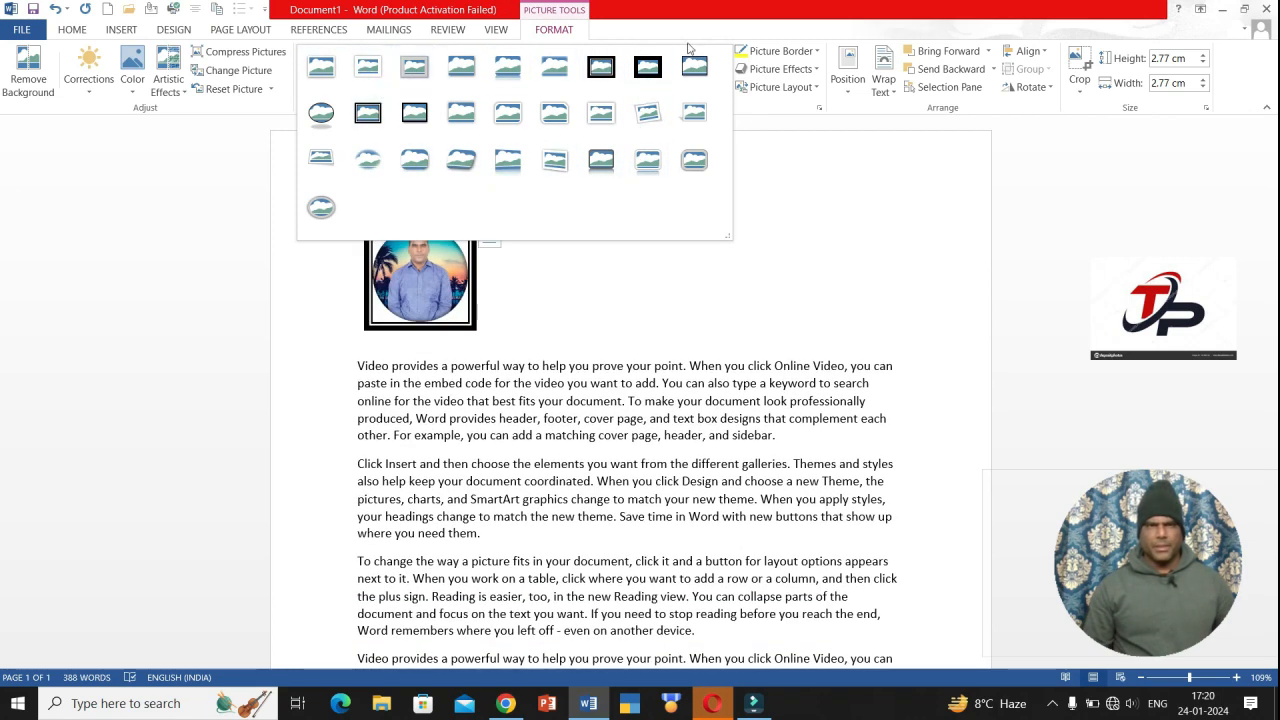
pyautogui.press('Escape')
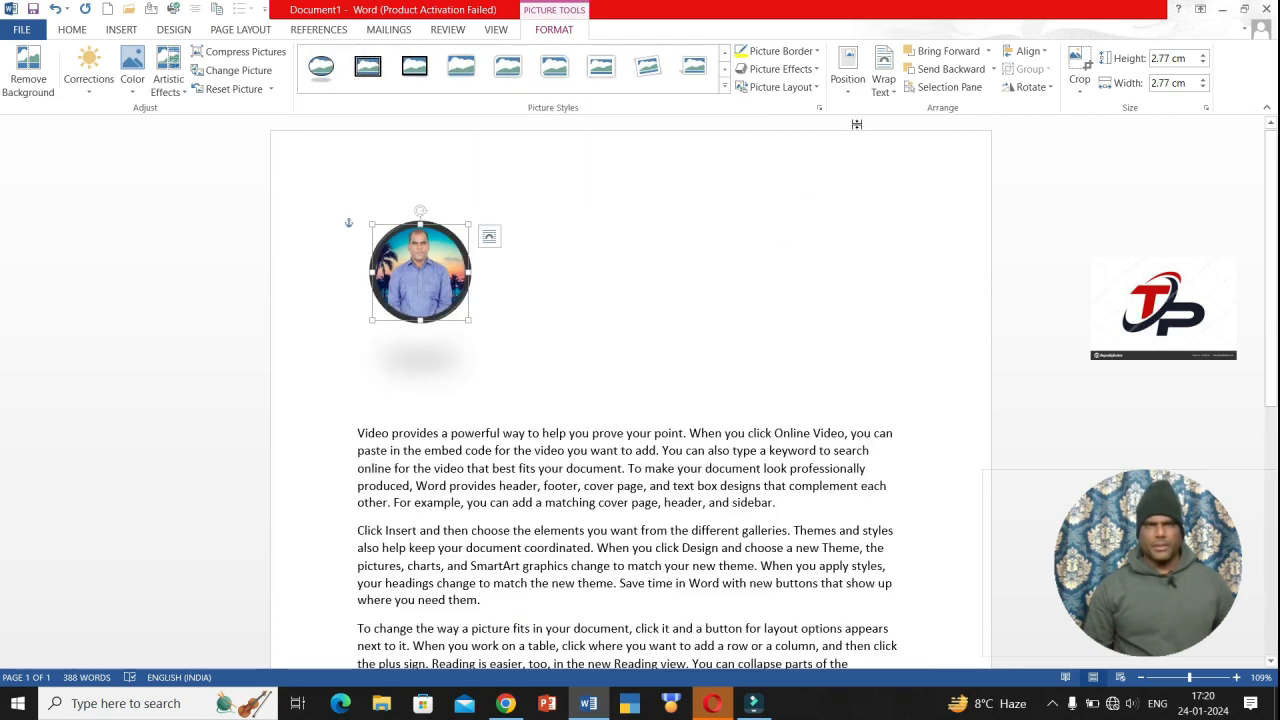
pyautogui.click(819, 51)
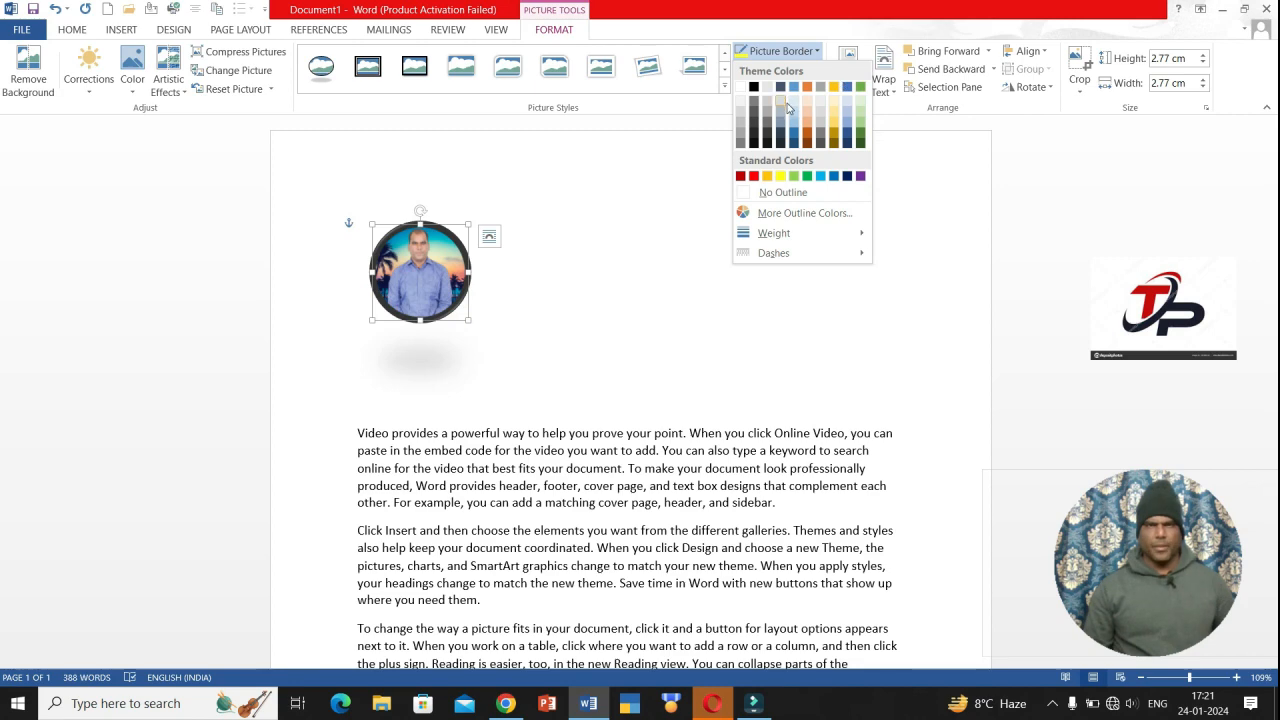
# - Look over the border Weight and Dashes options unchanged, then bring up the Picture Effects list
pyautogui.moveTo(808, 233)
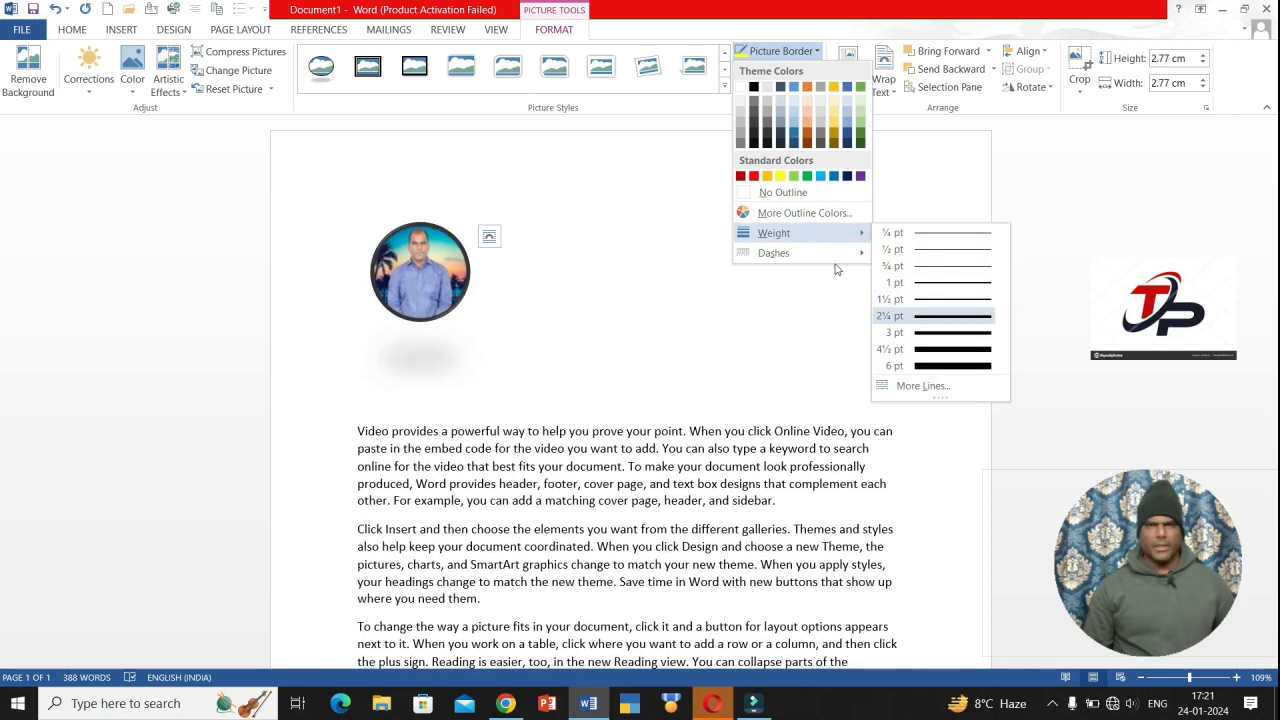
pyautogui.moveTo(815, 258)
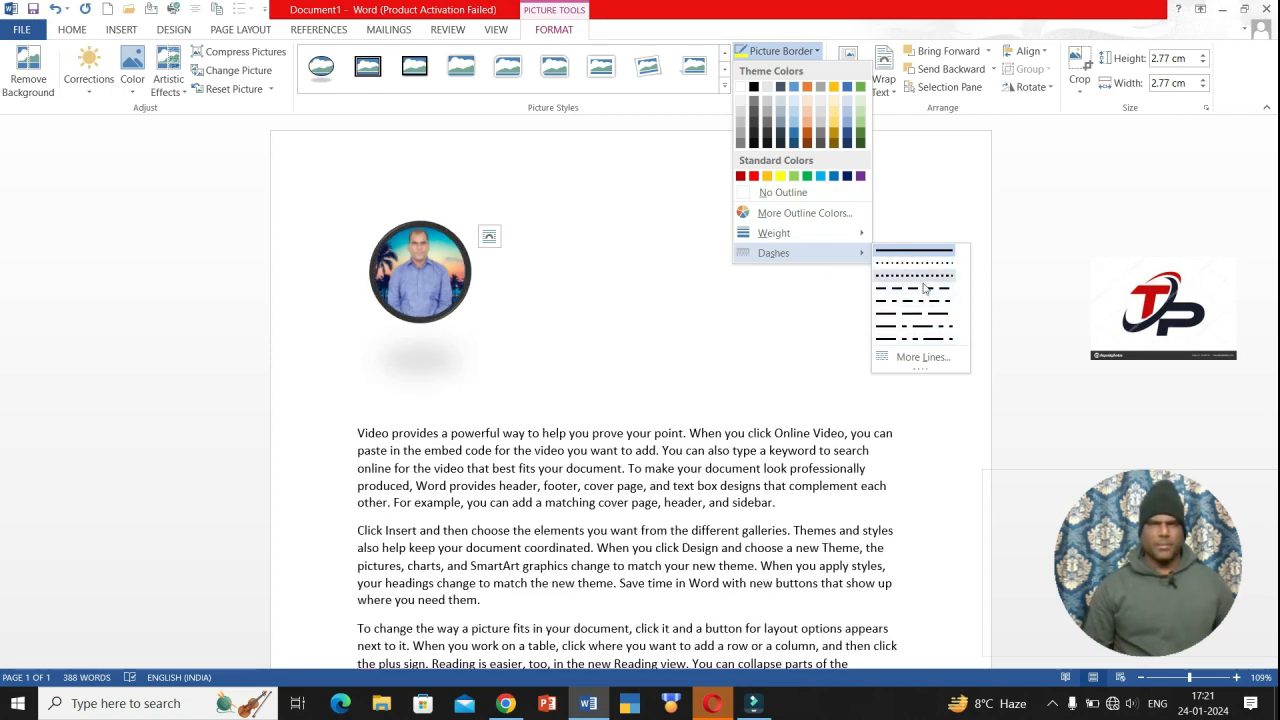
pyautogui.click(725, 301)
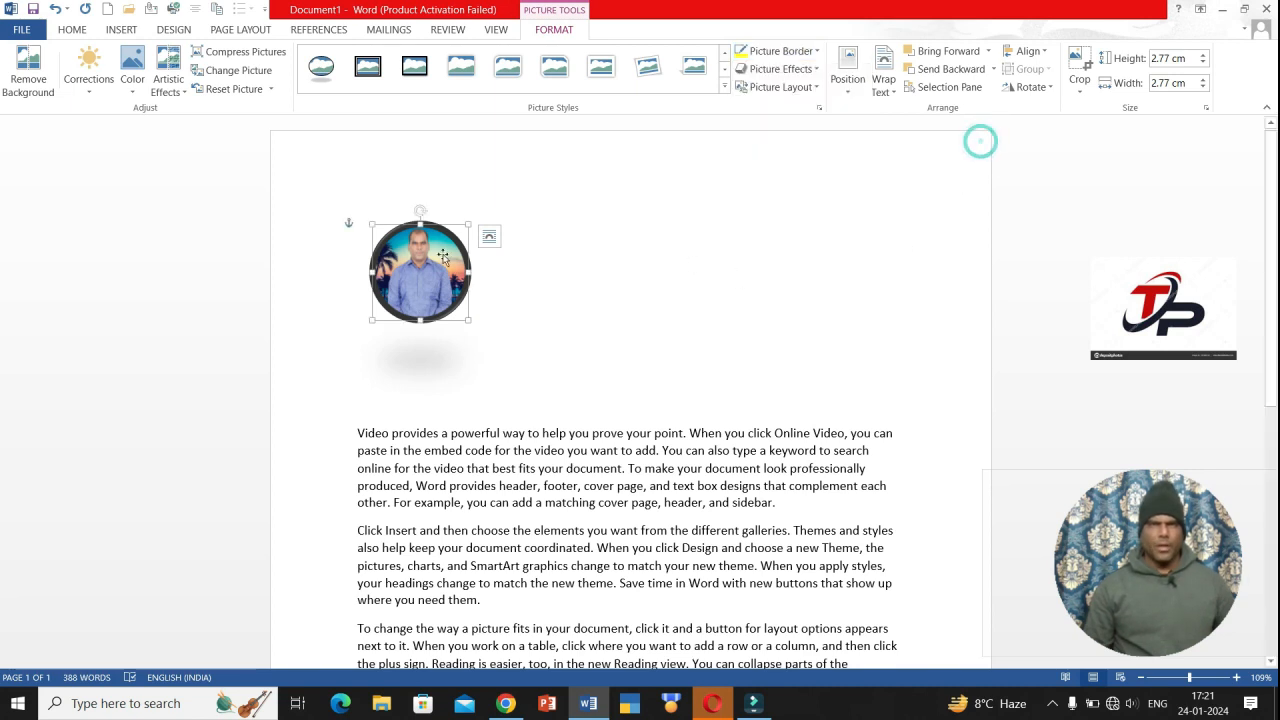
pyautogui.click(816, 68)
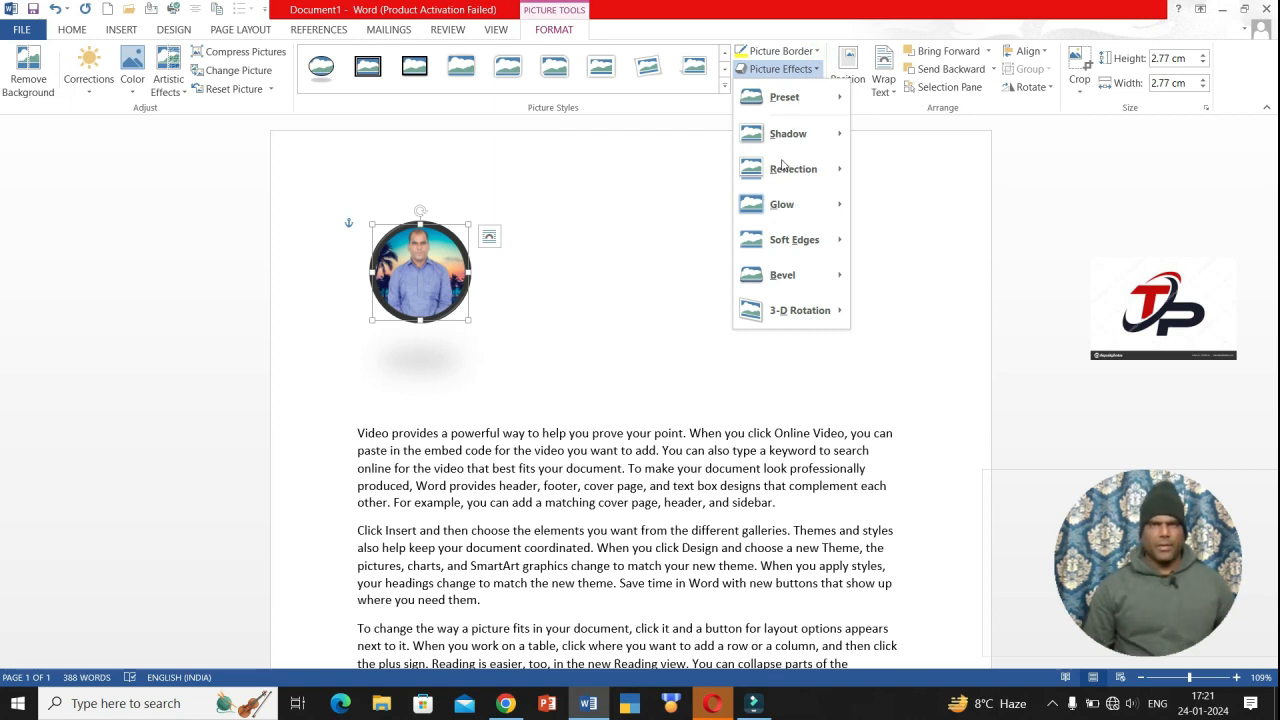
pyautogui.click(640, 246)
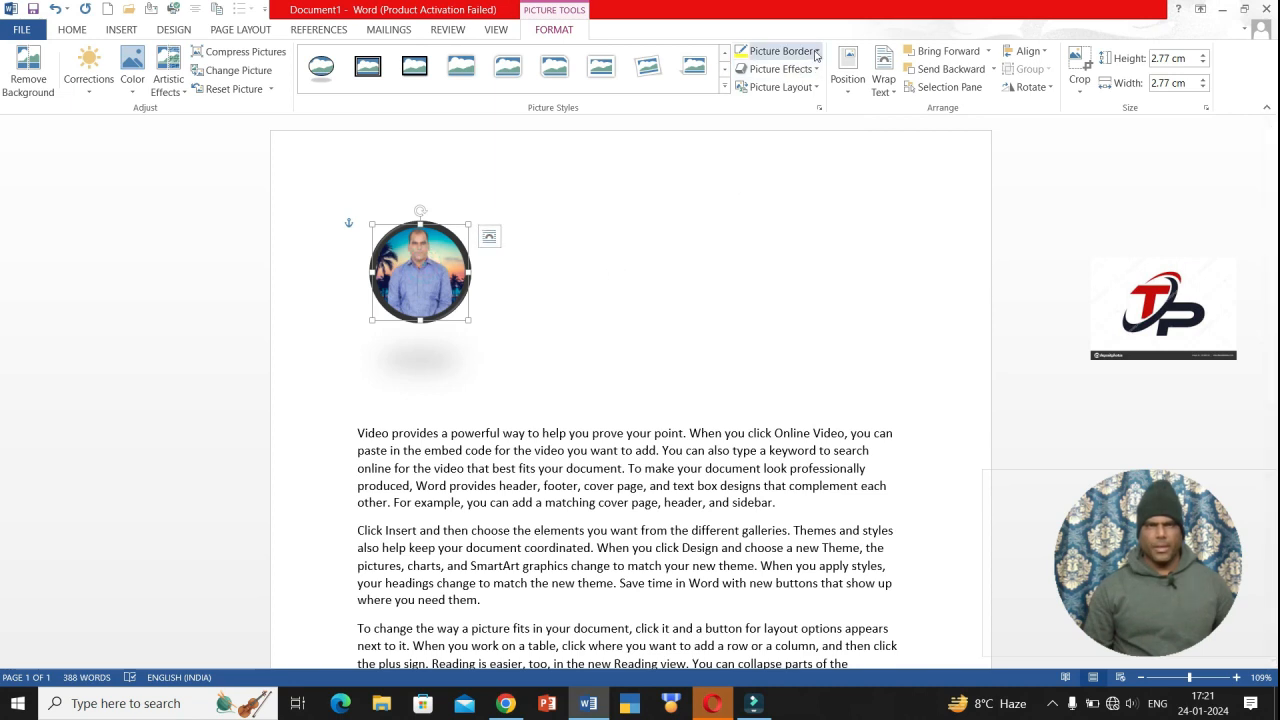
pyautogui.click(790, 69)
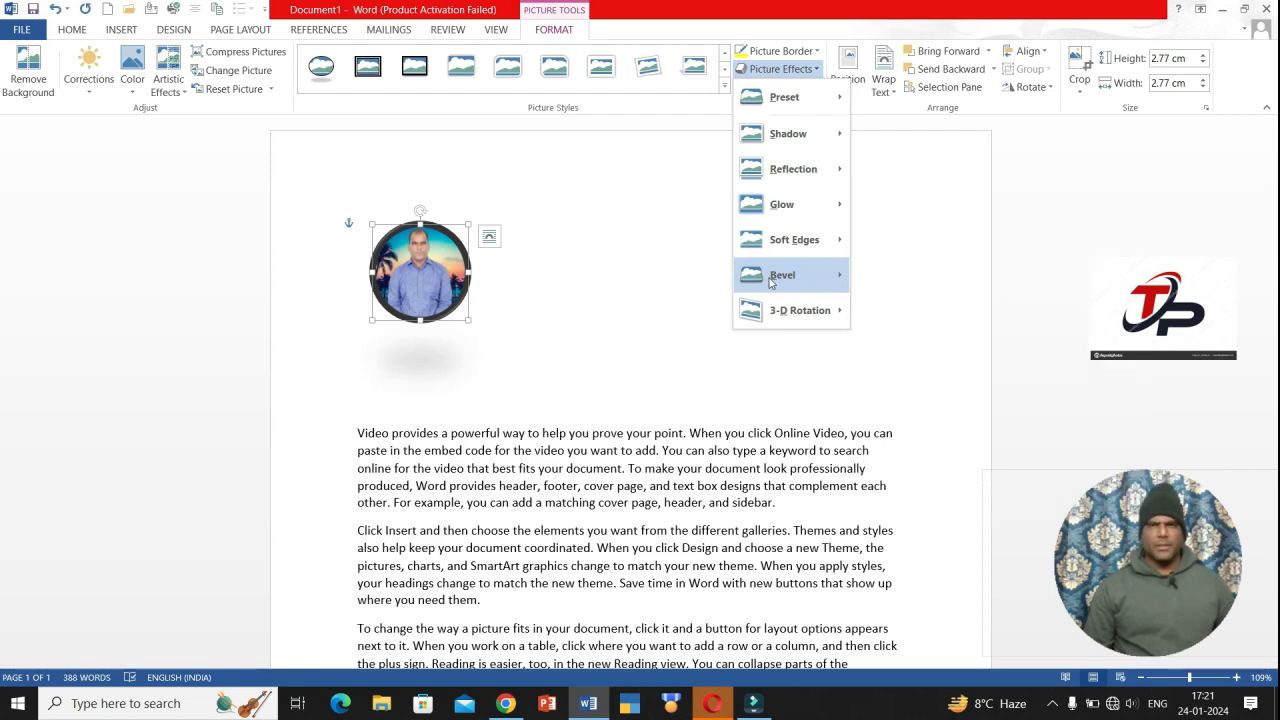
pyautogui.moveTo(772, 319)
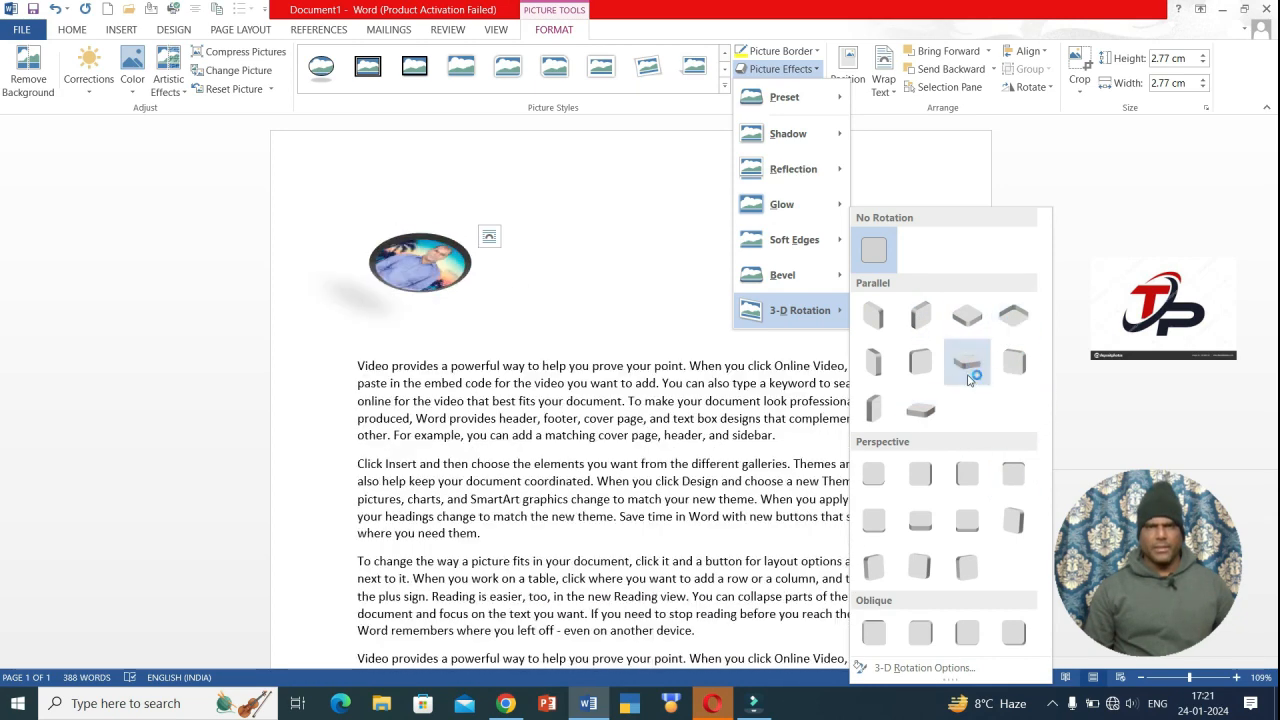
pyautogui.moveTo(785, 97)
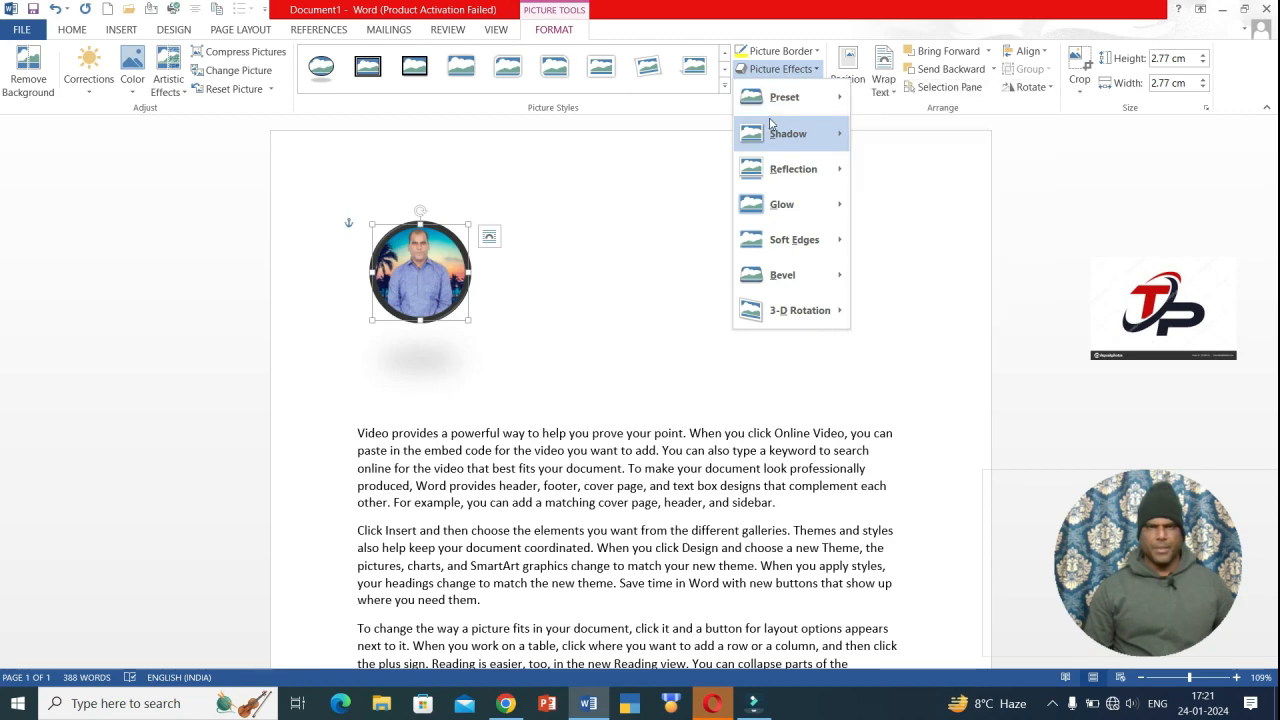
pyautogui.moveTo(771, 124)
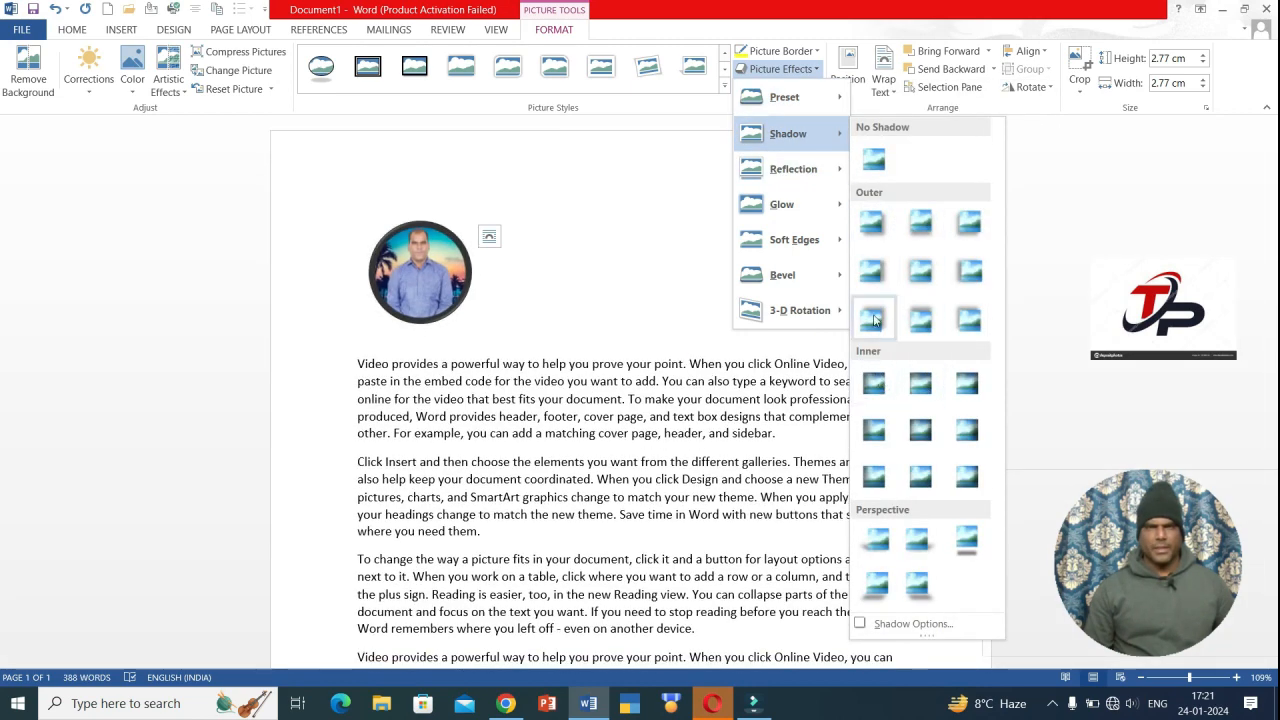
pyautogui.moveTo(788, 185)
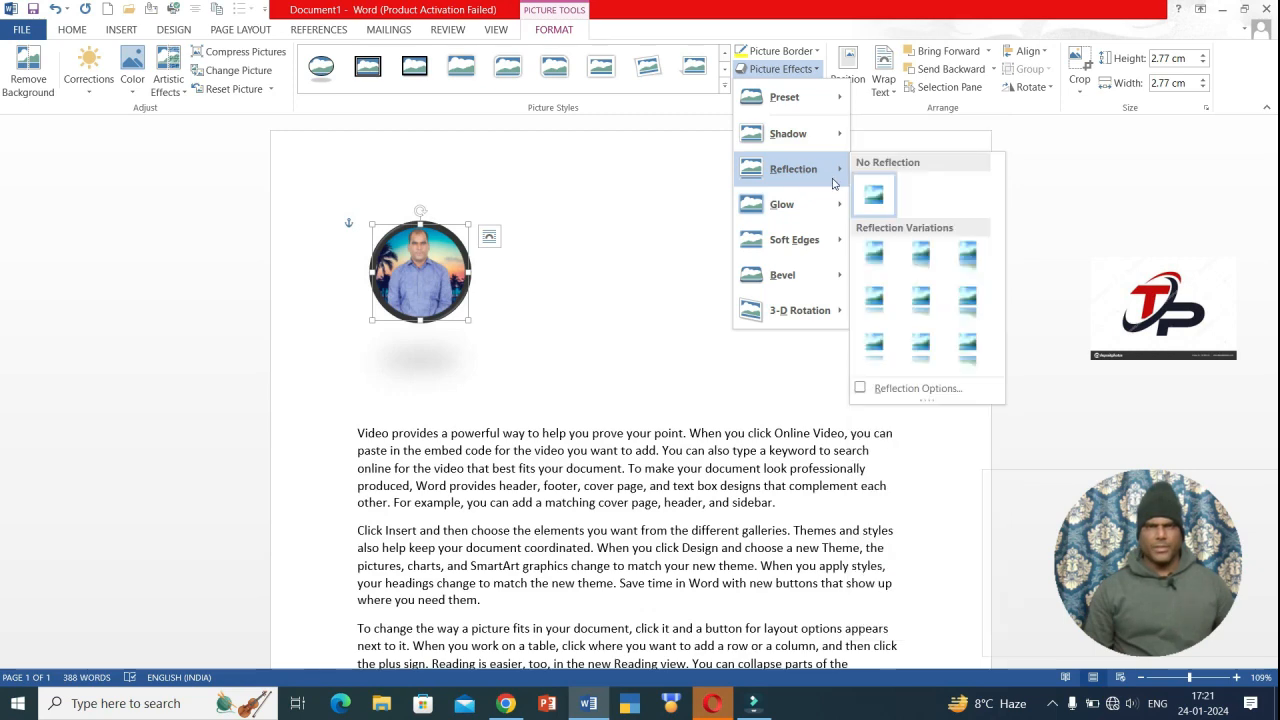
pyautogui.moveTo(794, 208)
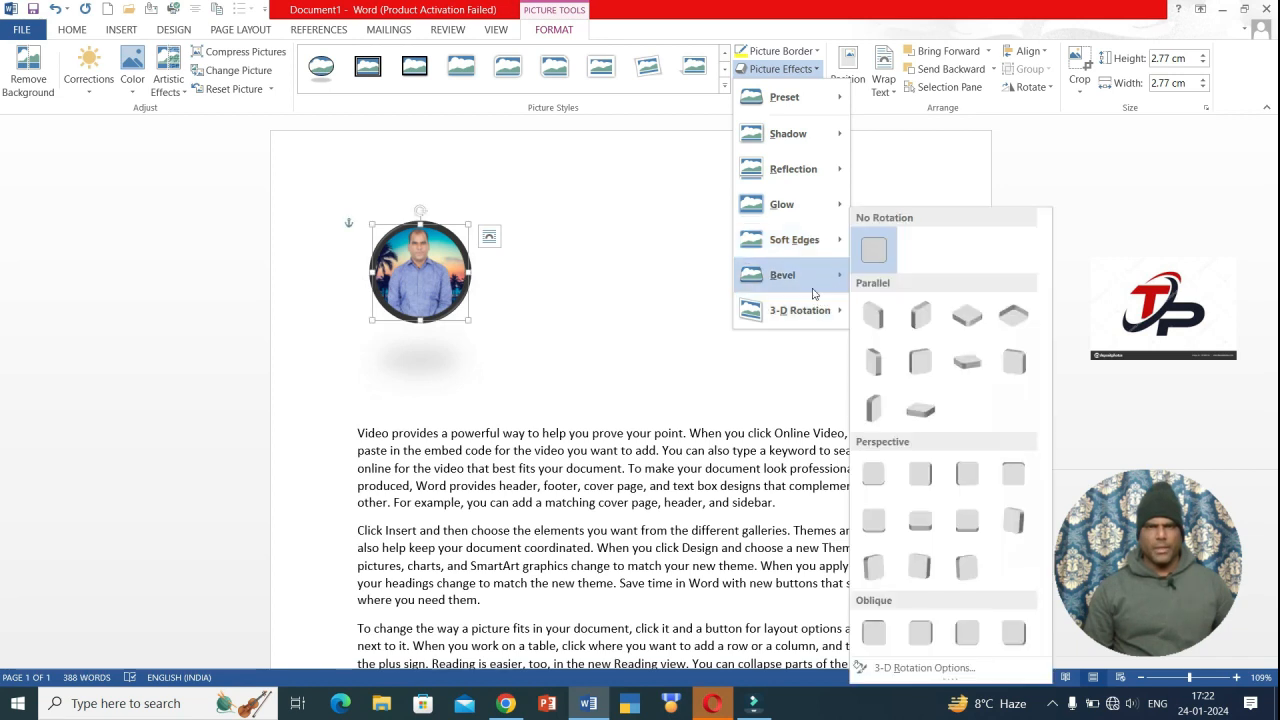
pyautogui.moveTo(812, 293)
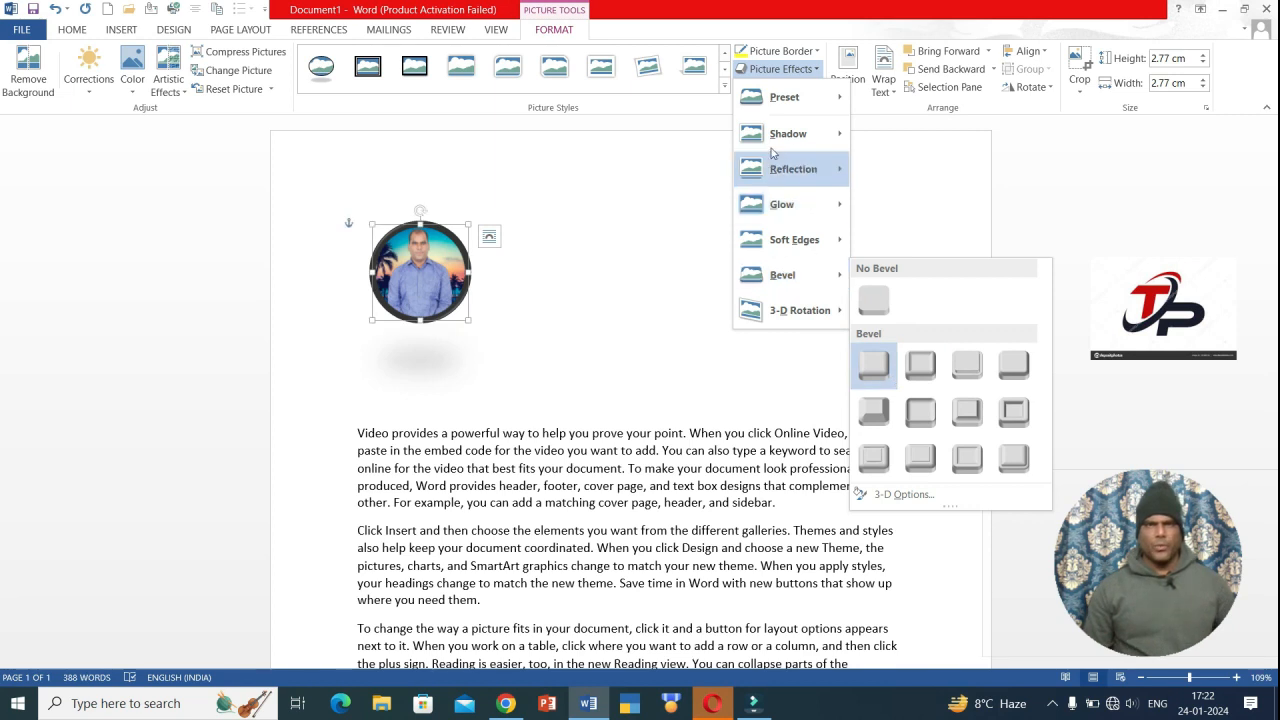
pyautogui.click(660, 144)
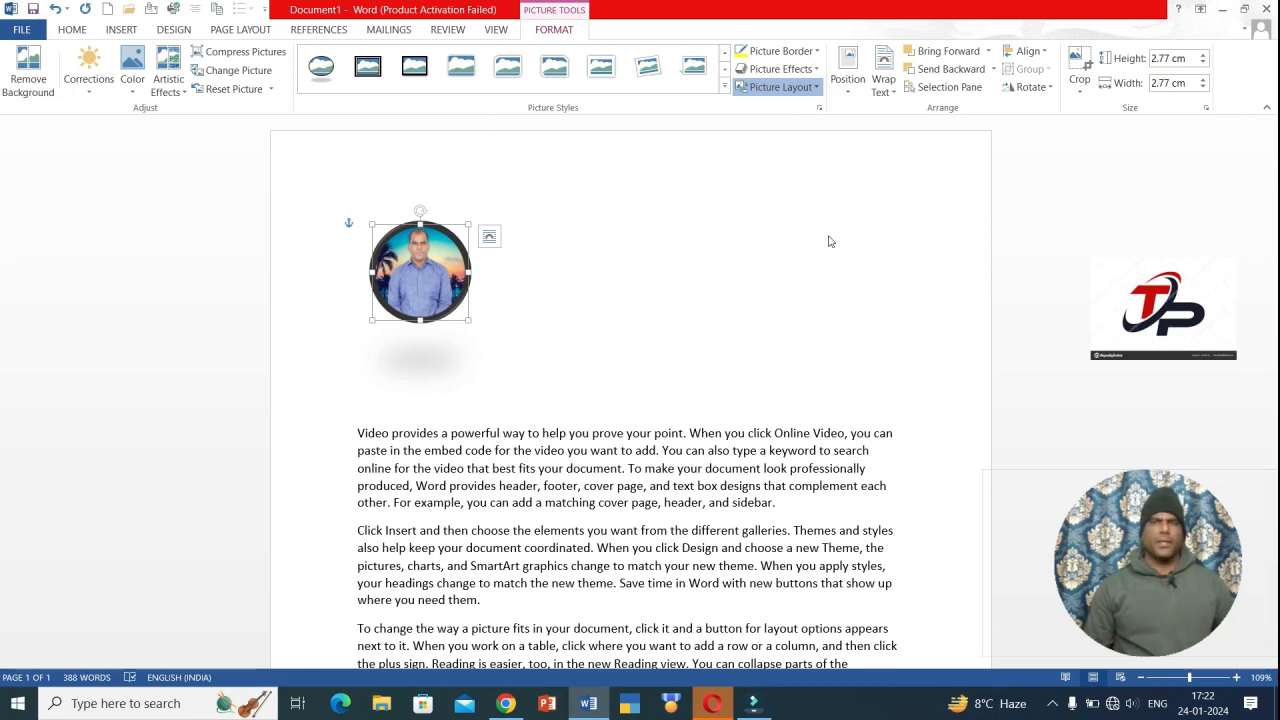
# - Check Picture Layout without changes, then set the photo's Position to In Line with Text
pyautogui.click(817, 88)
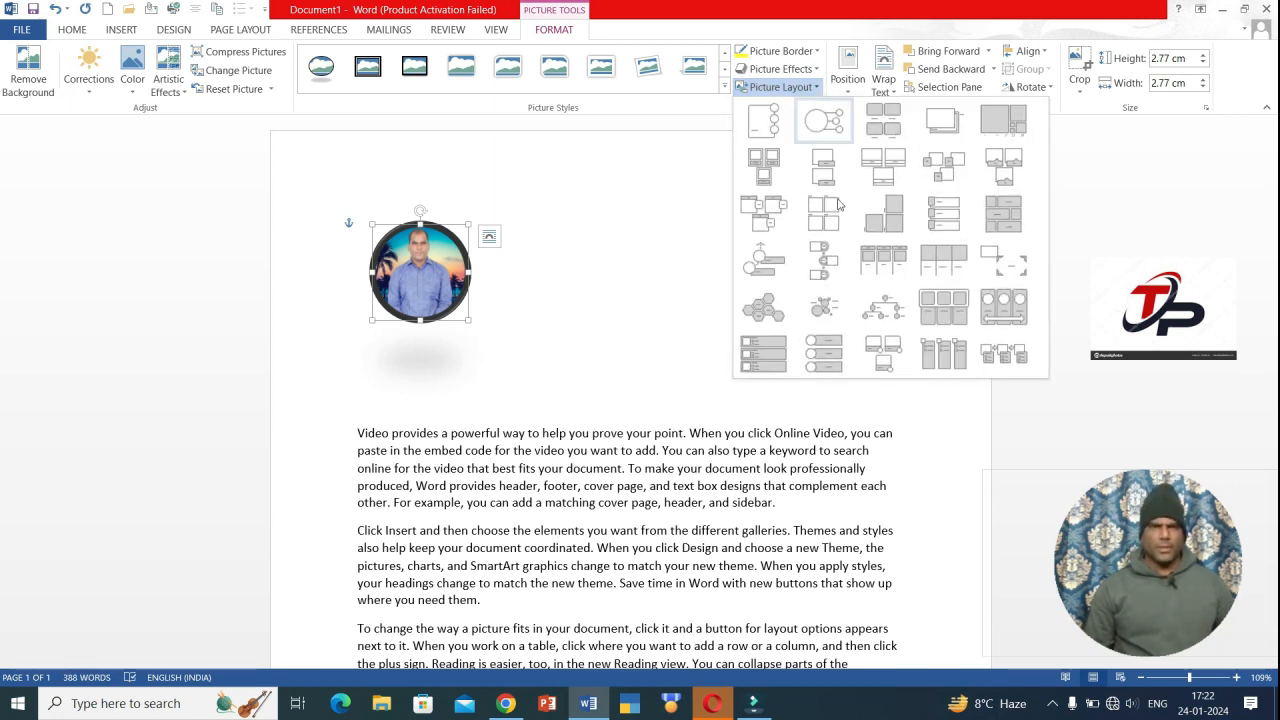
pyautogui.click(669, 207)
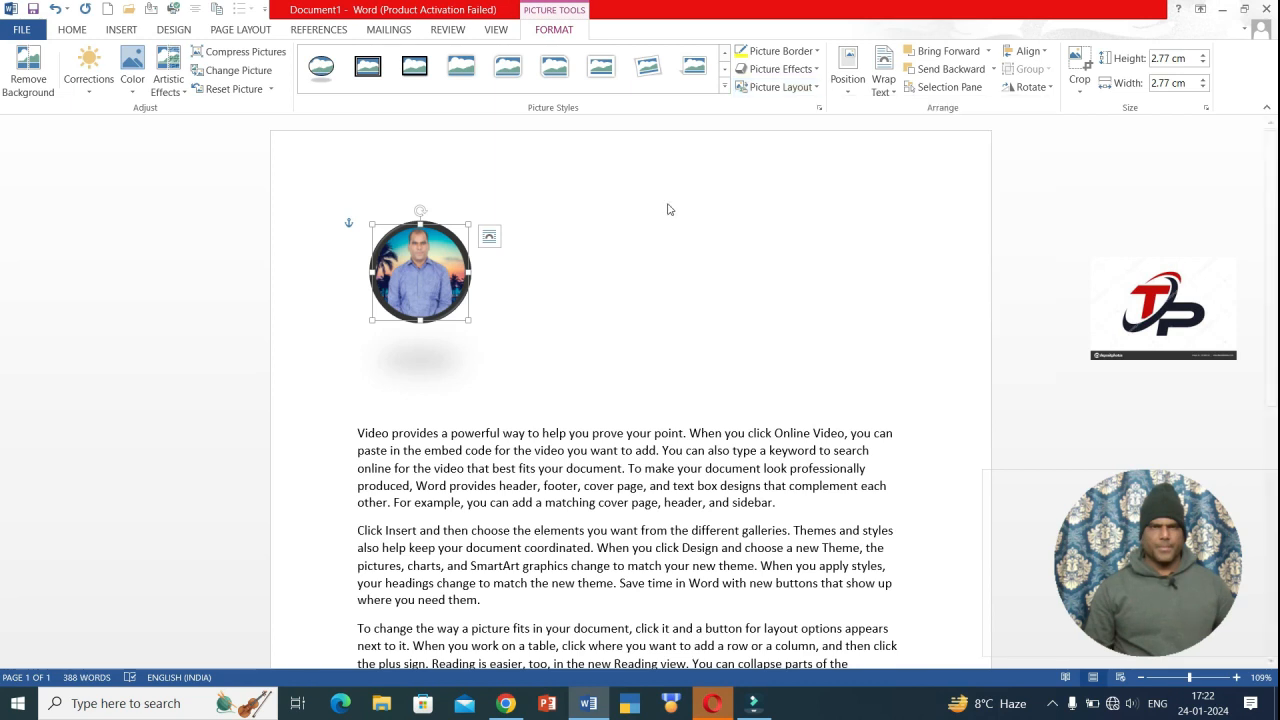
pyautogui.click(848, 80)
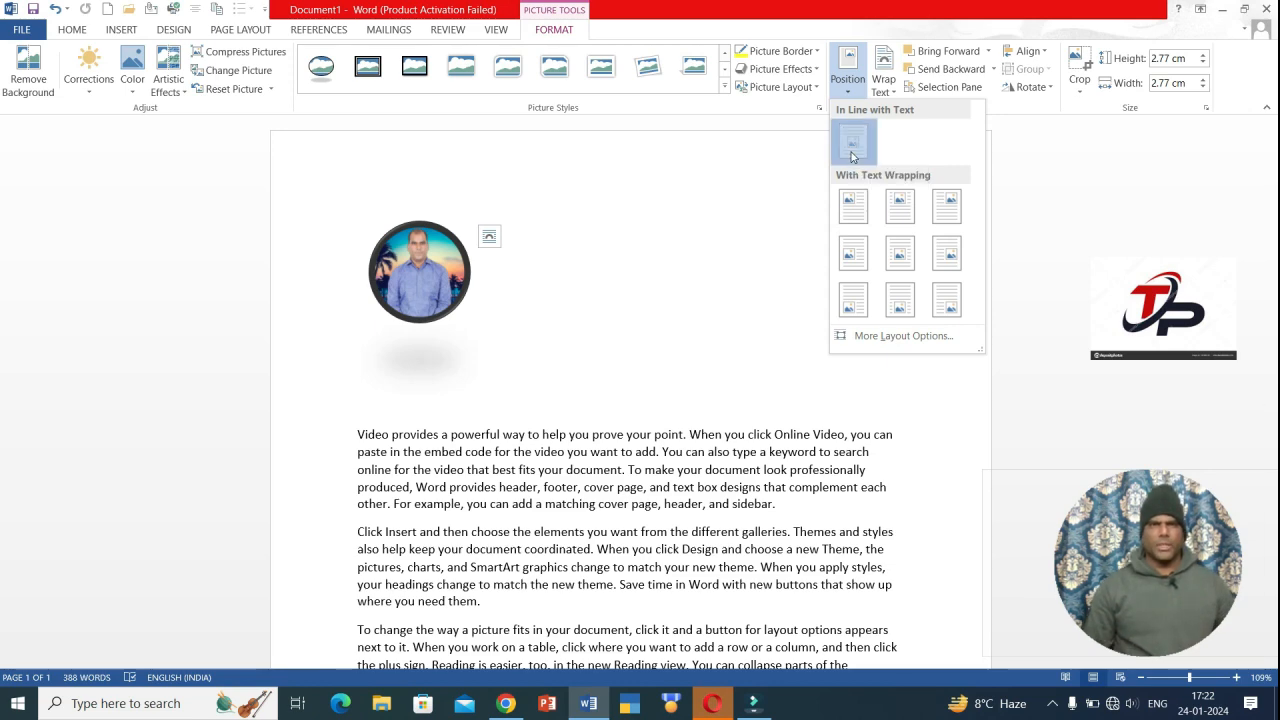
pyautogui.click(852, 152)
# - Remove the blank lines before the first paragraph, undoing to restore the deleted photo
pyautogui.click(357, 430)
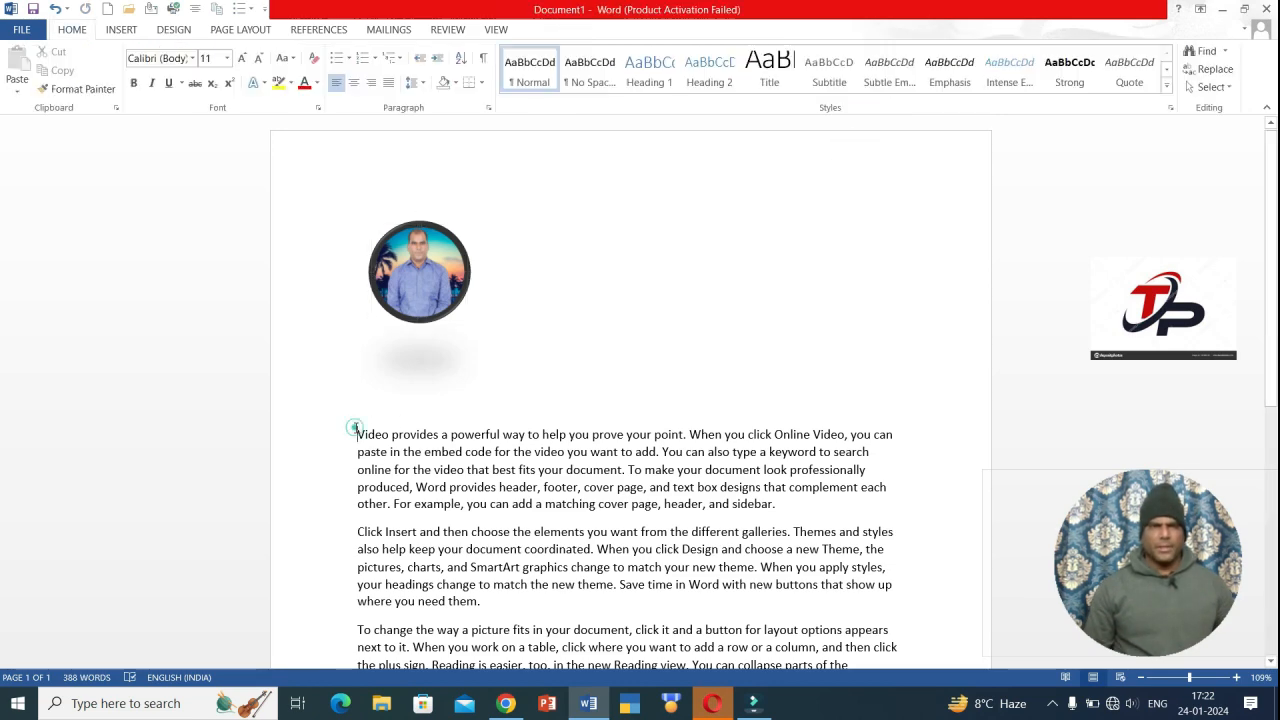
pyautogui.press('BackSpace')
pyautogui.press('BackSpace')
pyautogui.press('BackSpace')
pyautogui.press('BackSpace')
pyautogui.press('BackSpace')
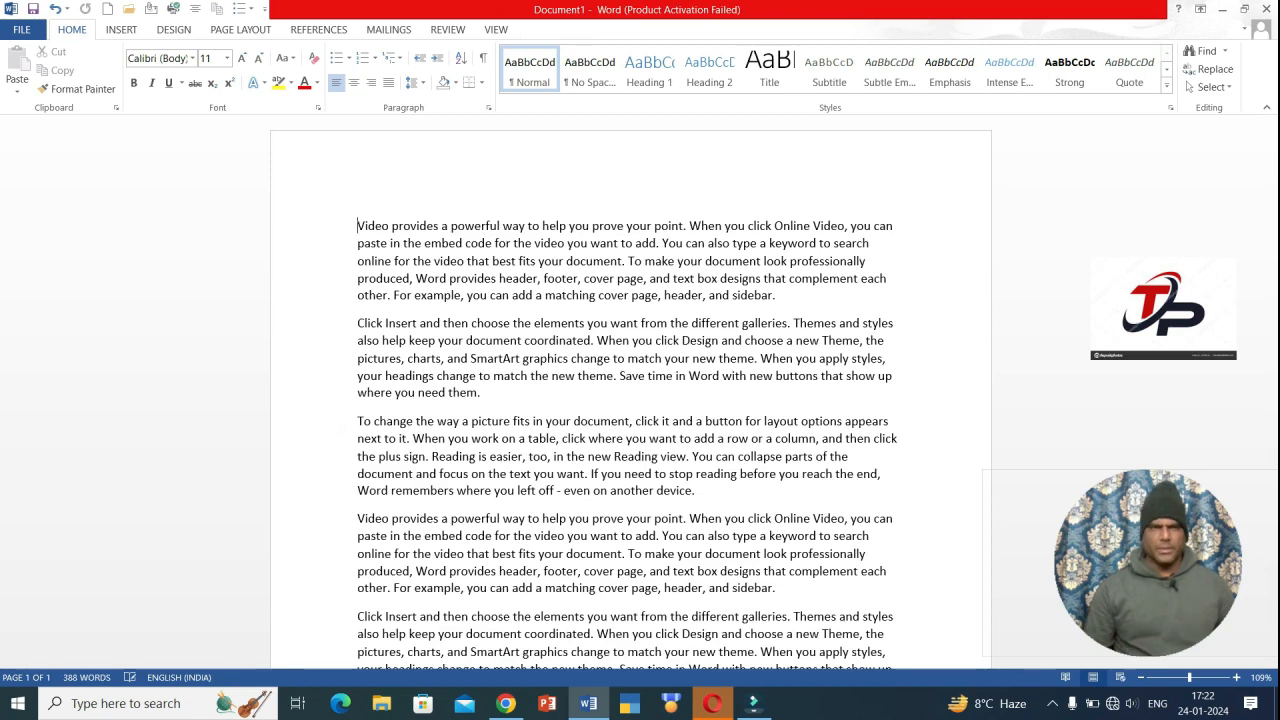
pyautogui.hotkey('ctrl', 'z')
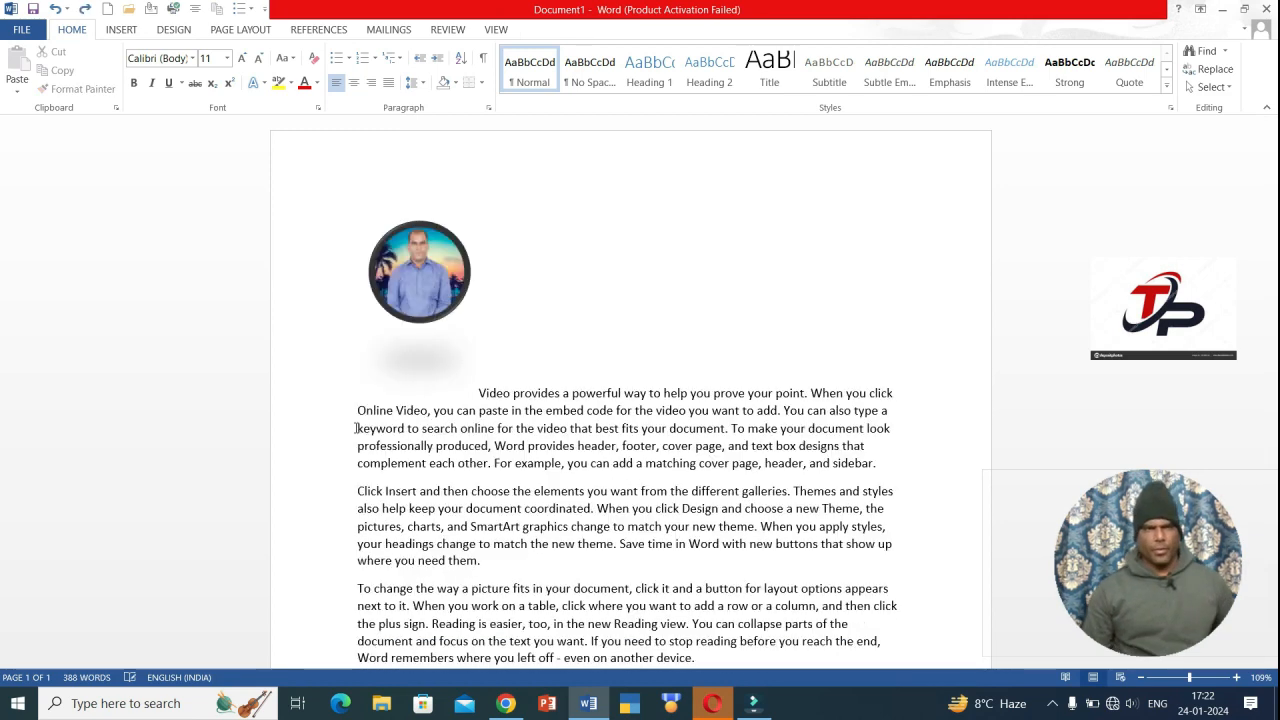
# - Select the photo and review the Wrap Text choices without changing the layout
pyautogui.click(413, 276)
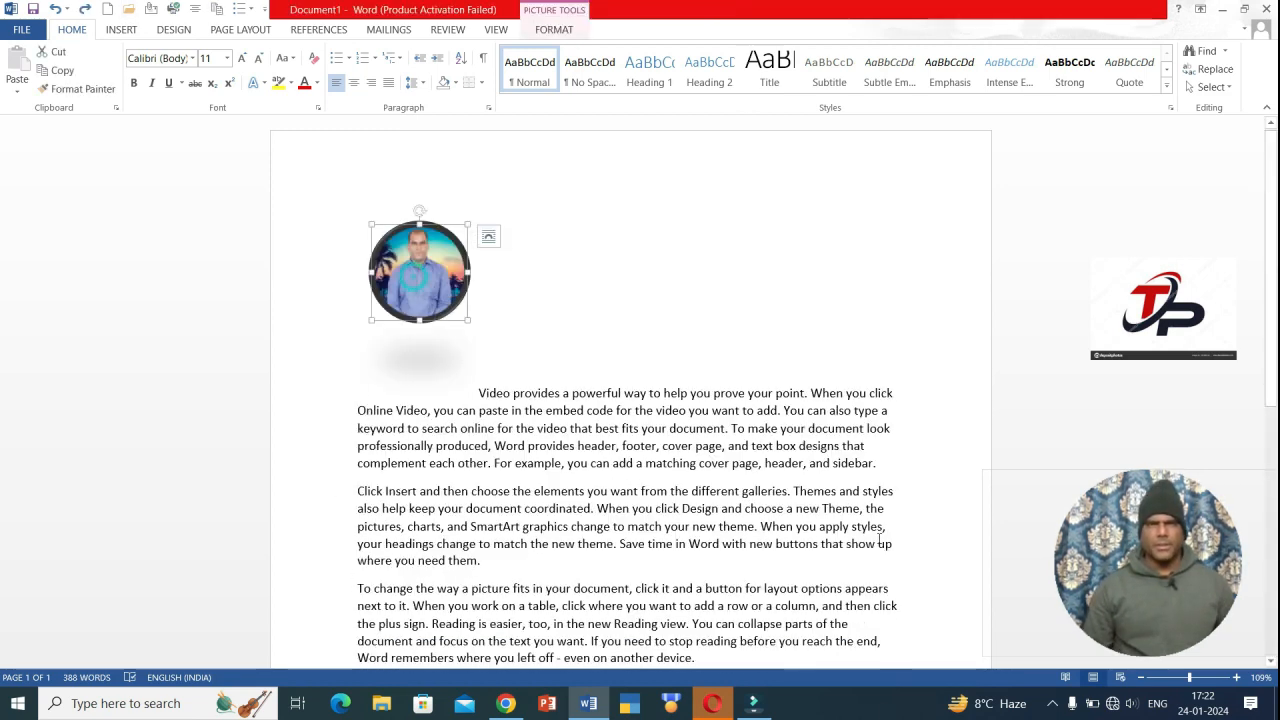
pyautogui.click(553, 29)
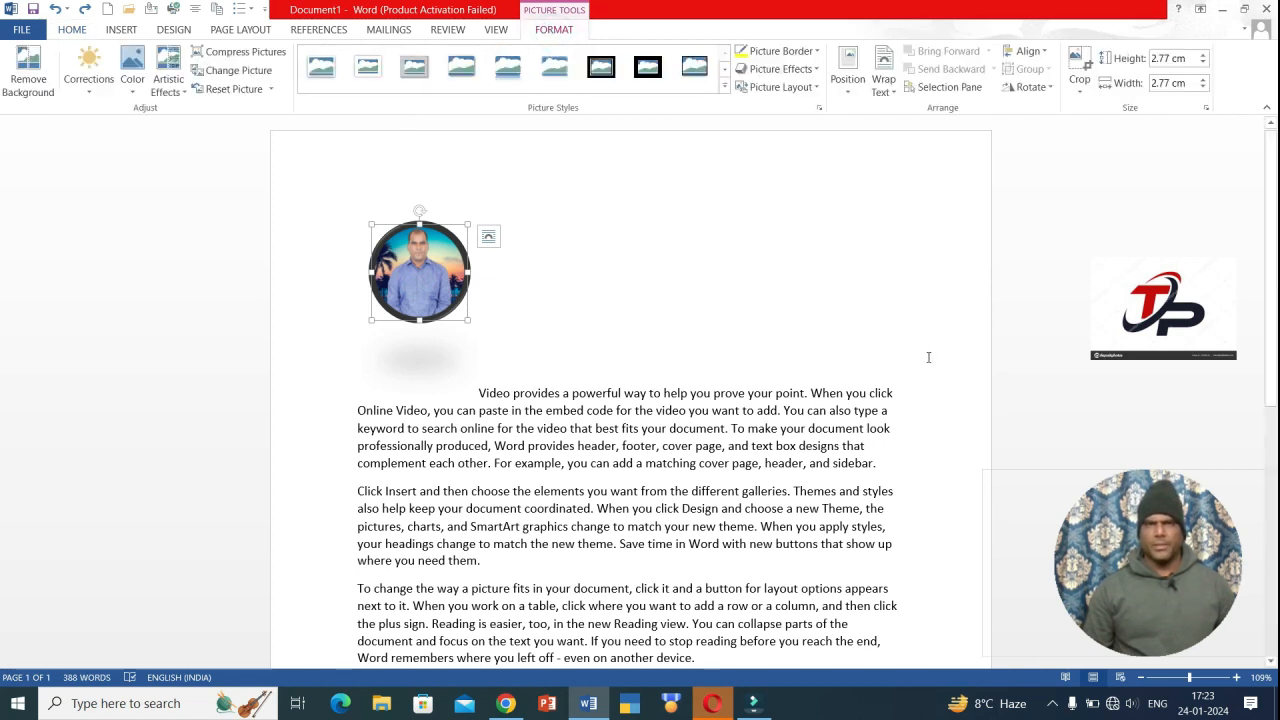
pyautogui.click(883, 85)
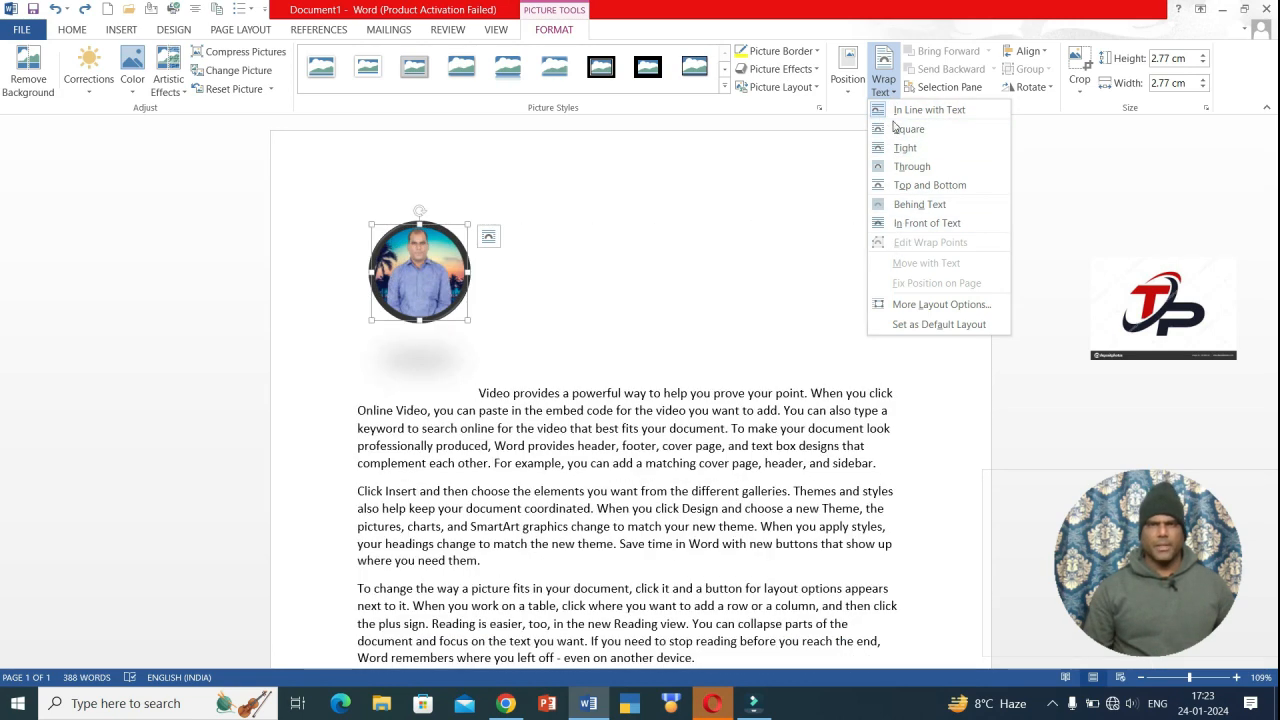
pyautogui.click(808, 157)
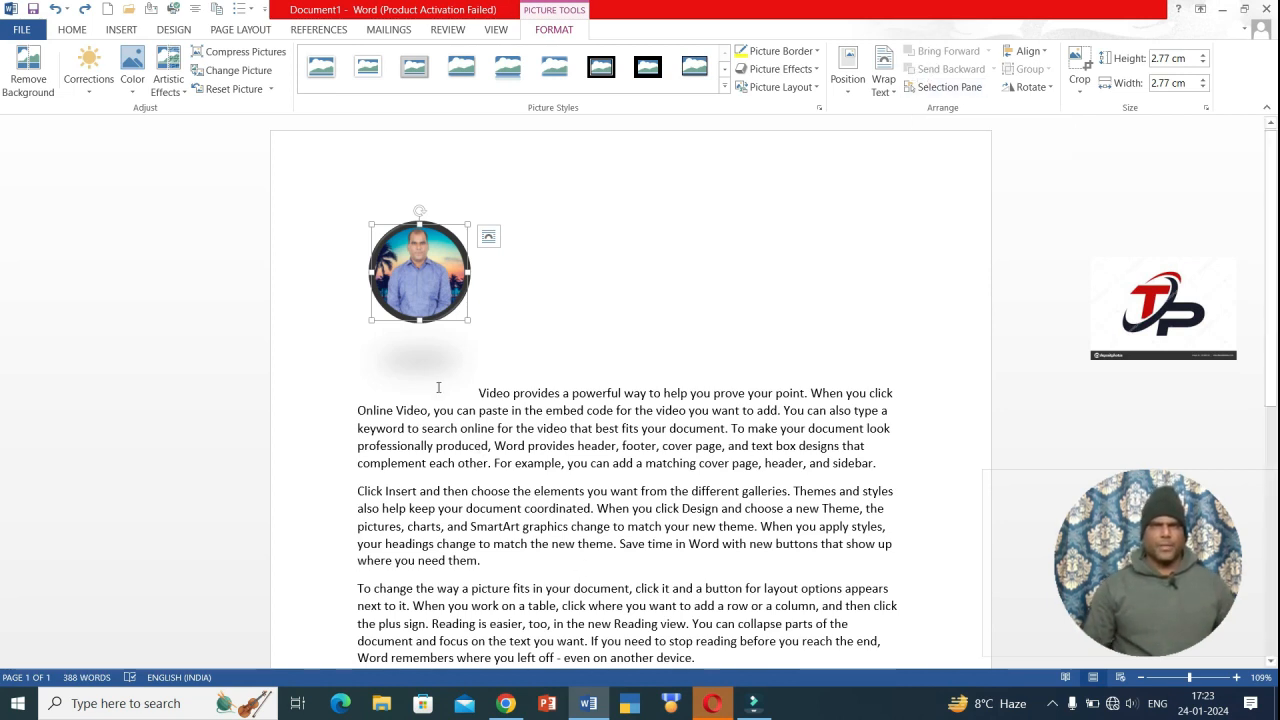
# - Drag the inline photo into the first word between 'Vid' and 'eo', checking Selection Pane and Position
pyautogui.moveTo(461, 276); pyautogui.dragTo(495, 288)
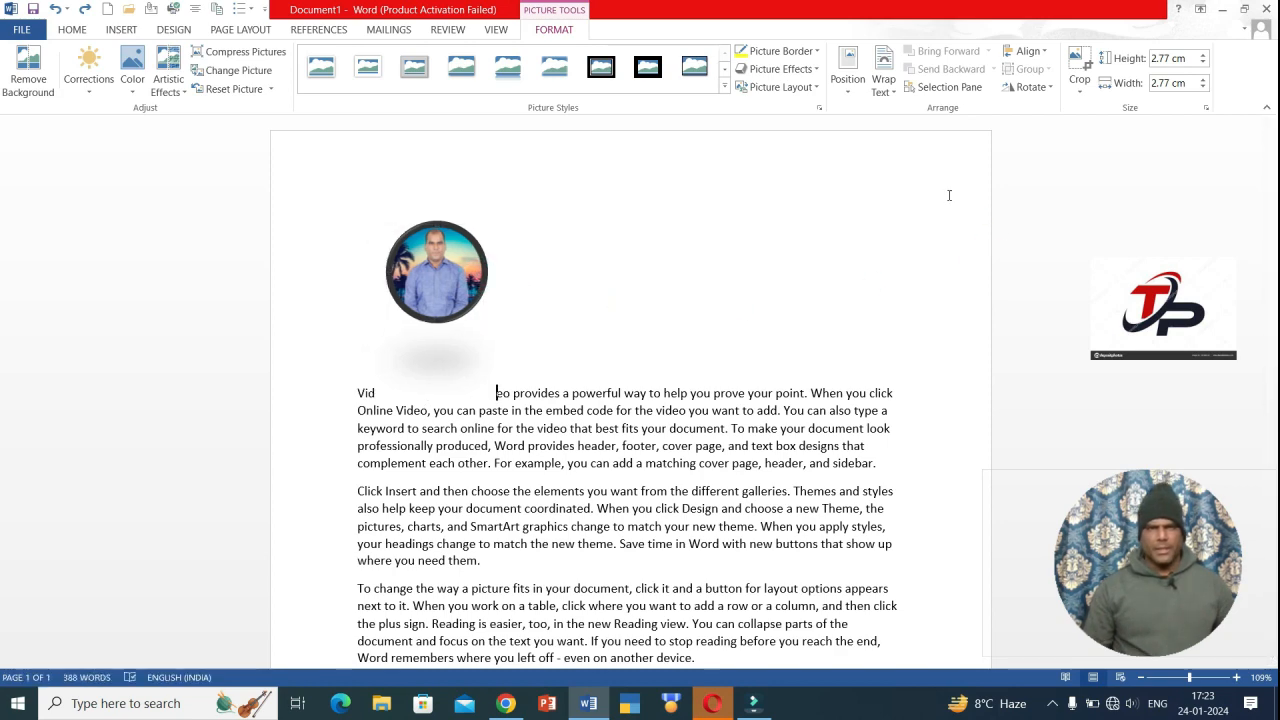
pyautogui.click(934, 88)
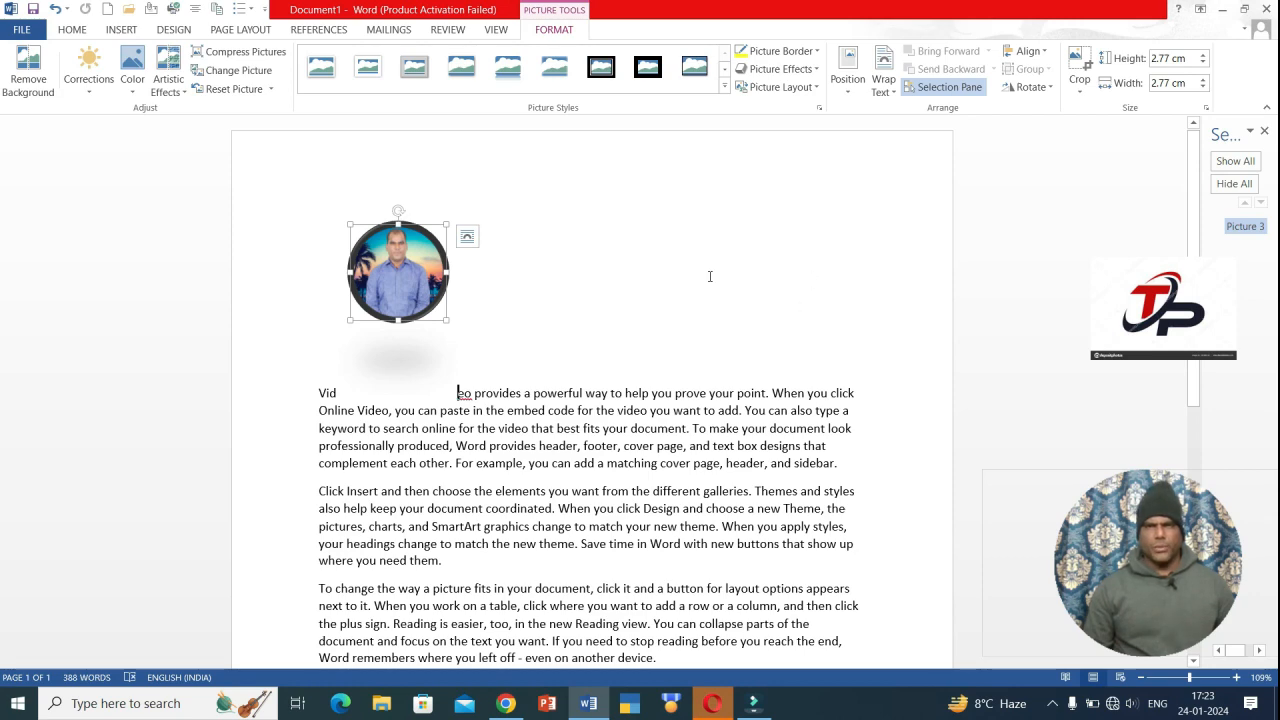
pyautogui.click(1264, 131)
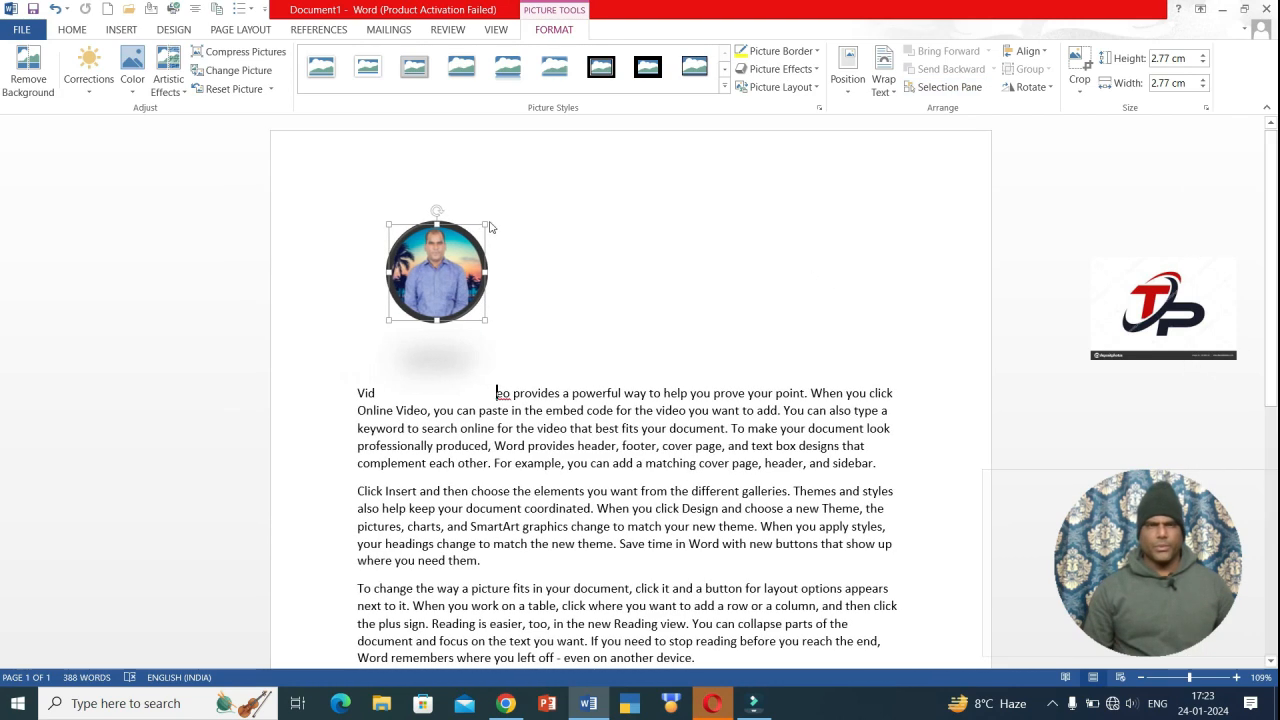
pyautogui.moveTo(467, 280)
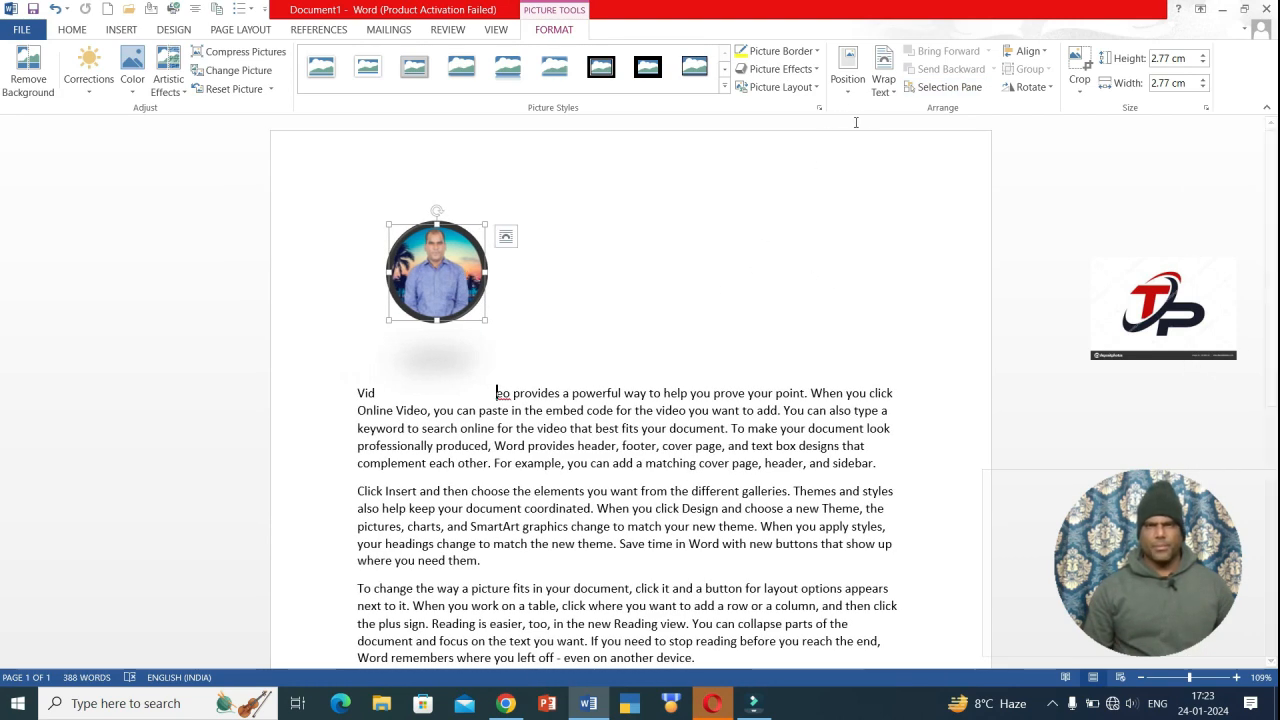
pyautogui.click(846, 80)
pyautogui.click(844, 93)
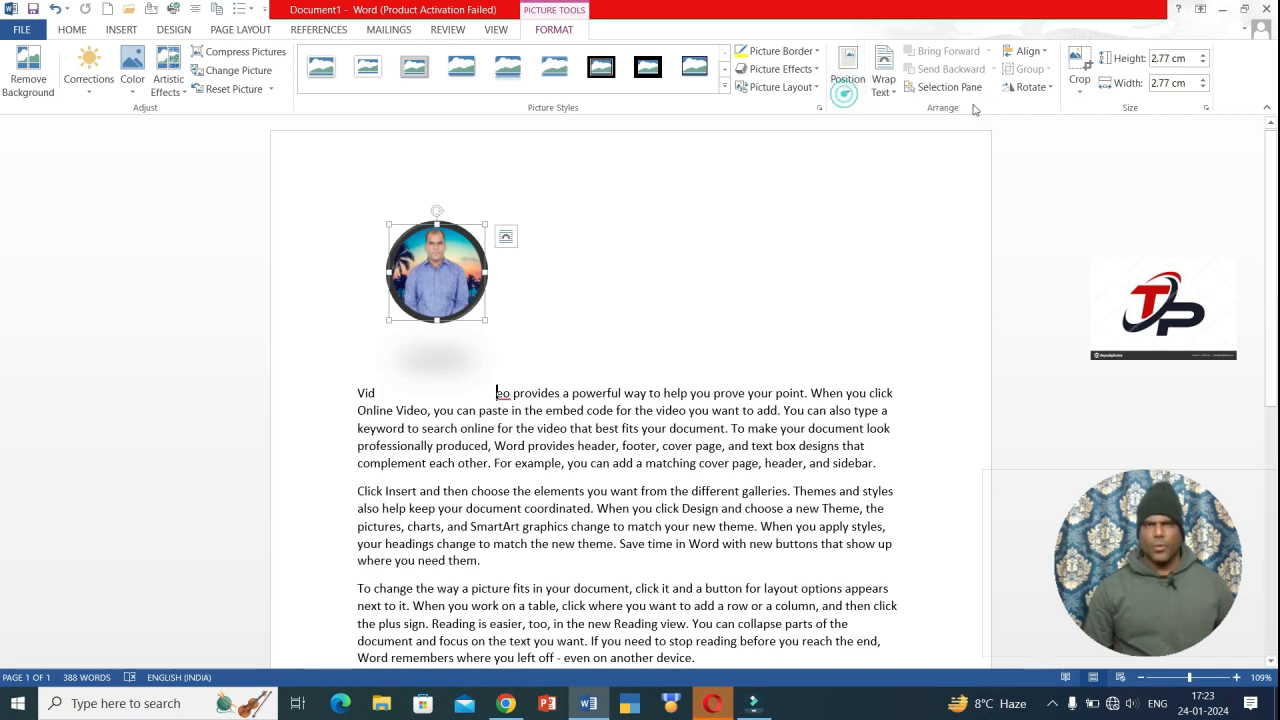
# - Nudge the photo one character right so it sits after 'Vide', then reselect it
pyautogui.click(1045, 52)
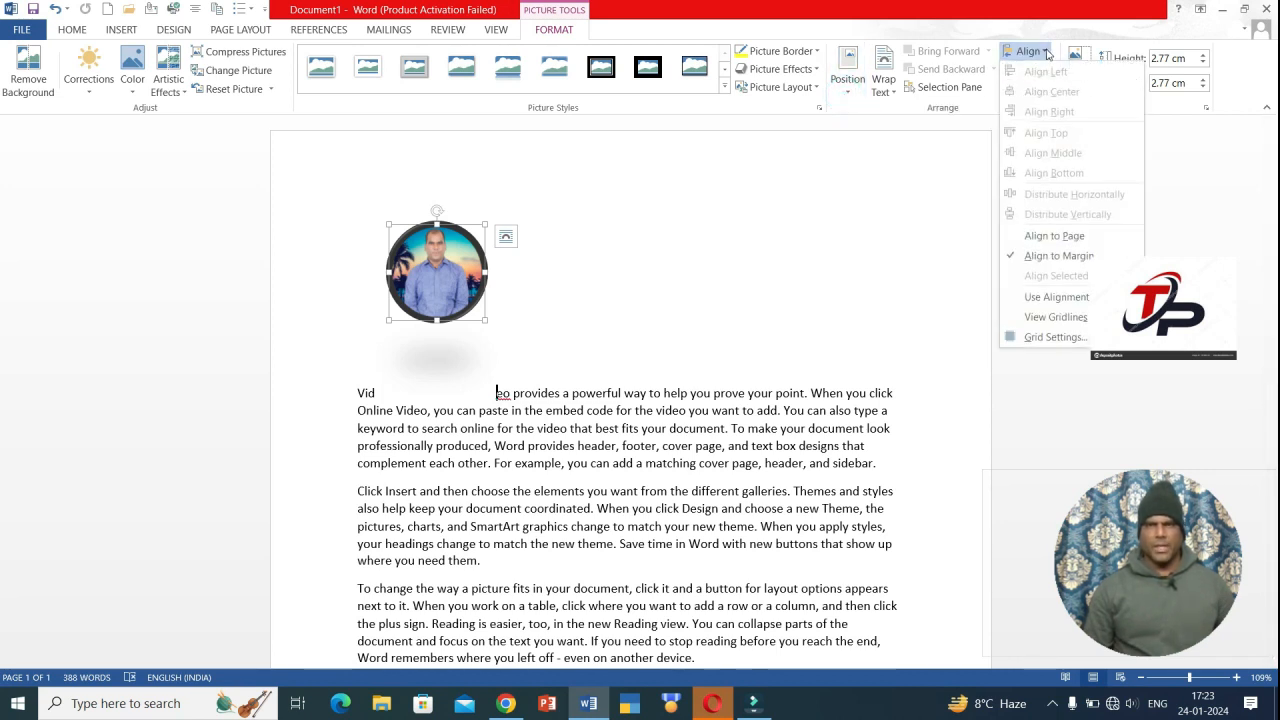
pyautogui.click(453, 285)
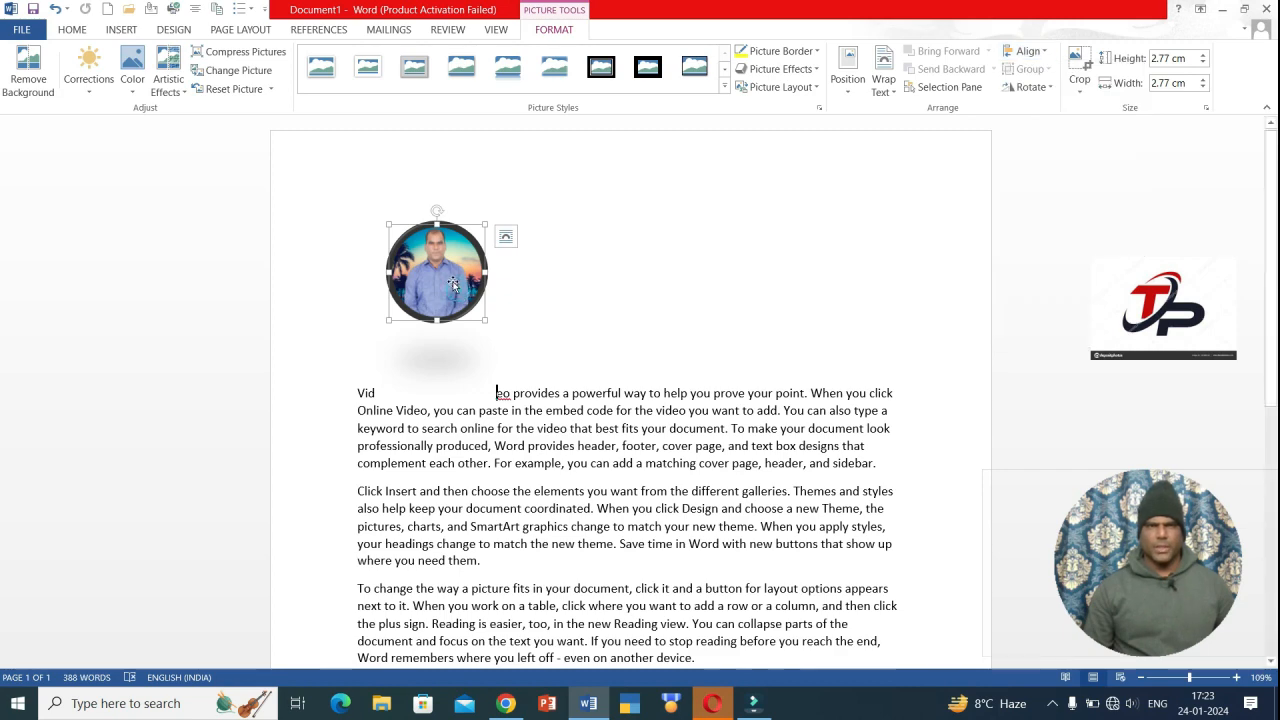
pyautogui.moveTo(453, 285); pyautogui.dragTo(508, 277)
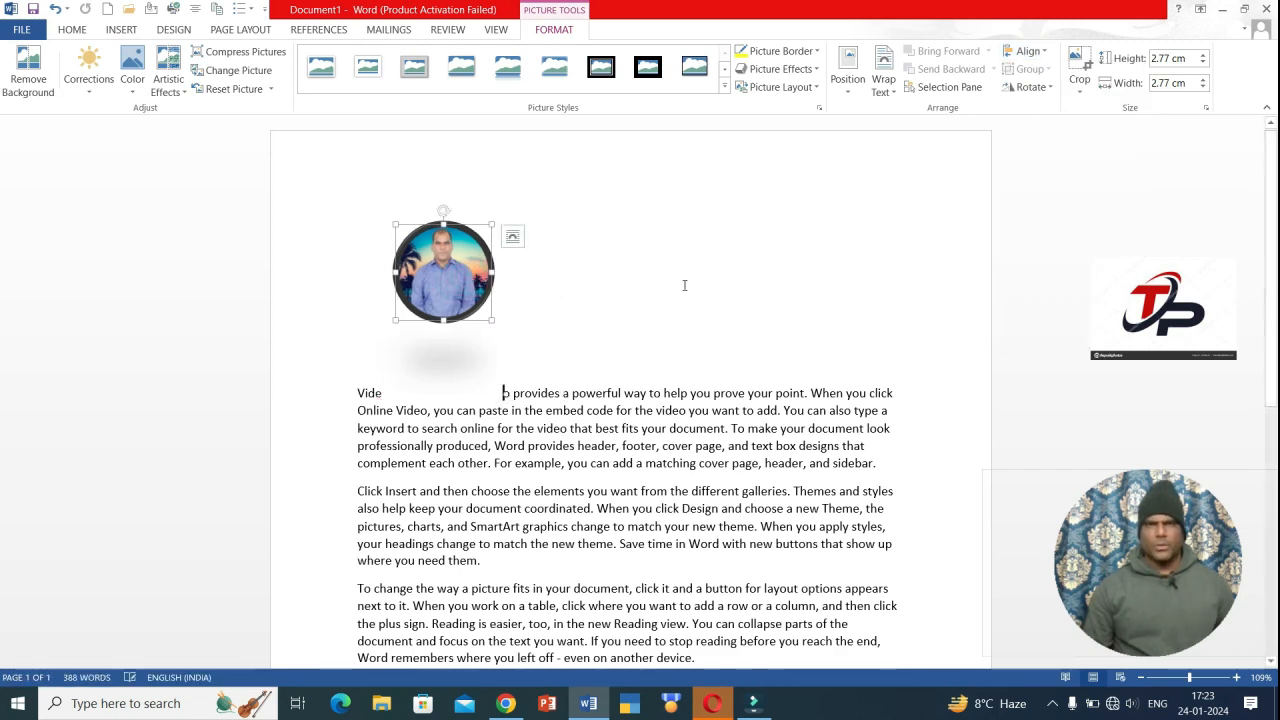
pyautogui.click(684, 285)
pyautogui.click(447, 263)
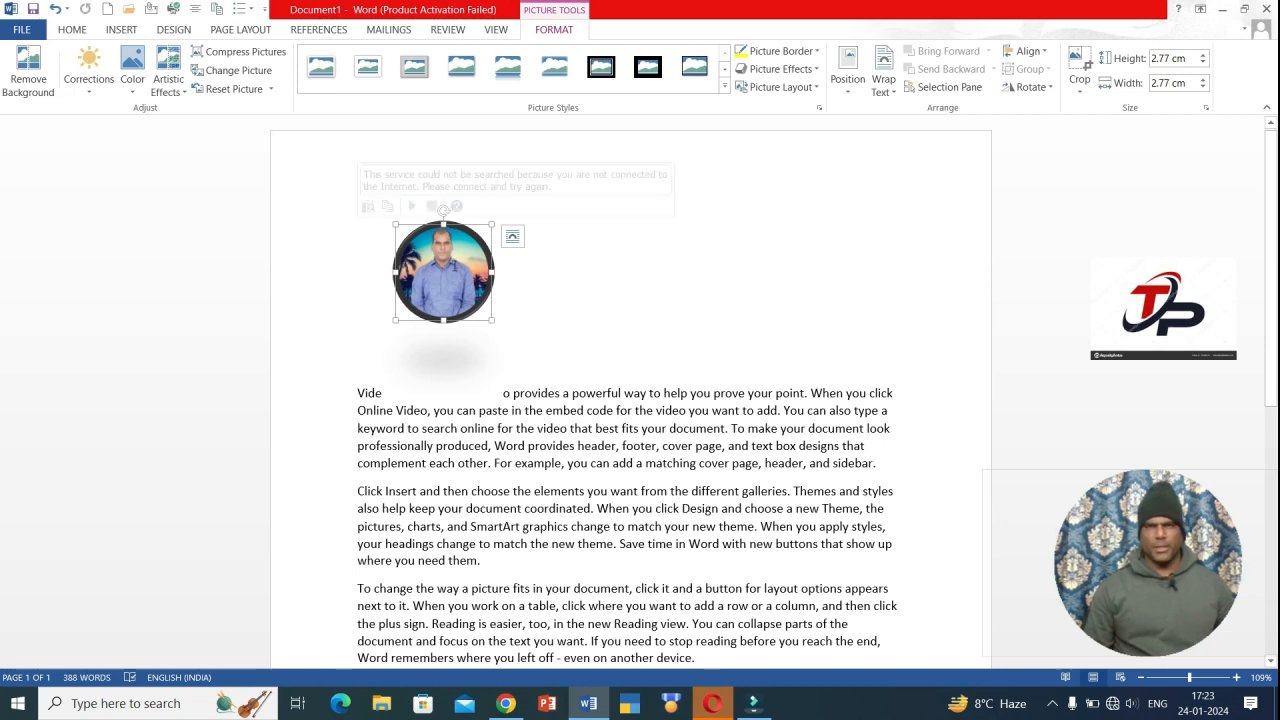
pyautogui.click(1055, 89)
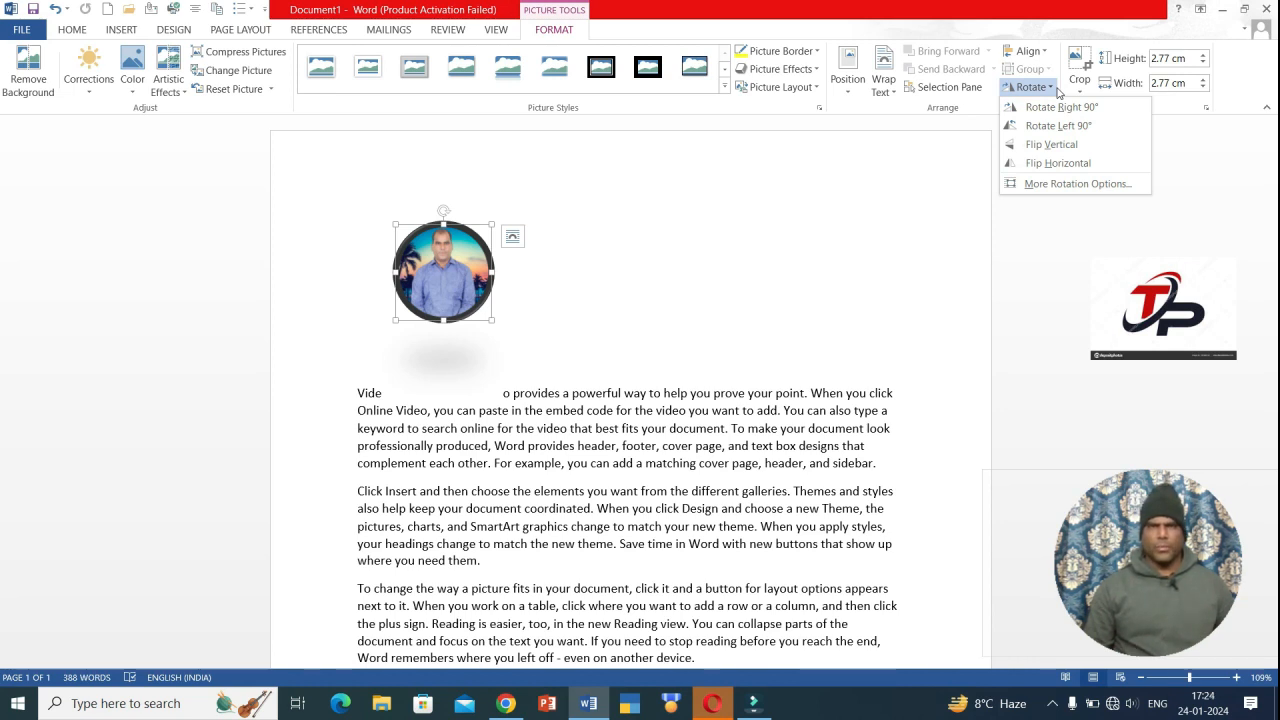
# - Shift the photo slightly right within the first line and try a minimal crop, then reselect it
pyautogui.click(913, 174)
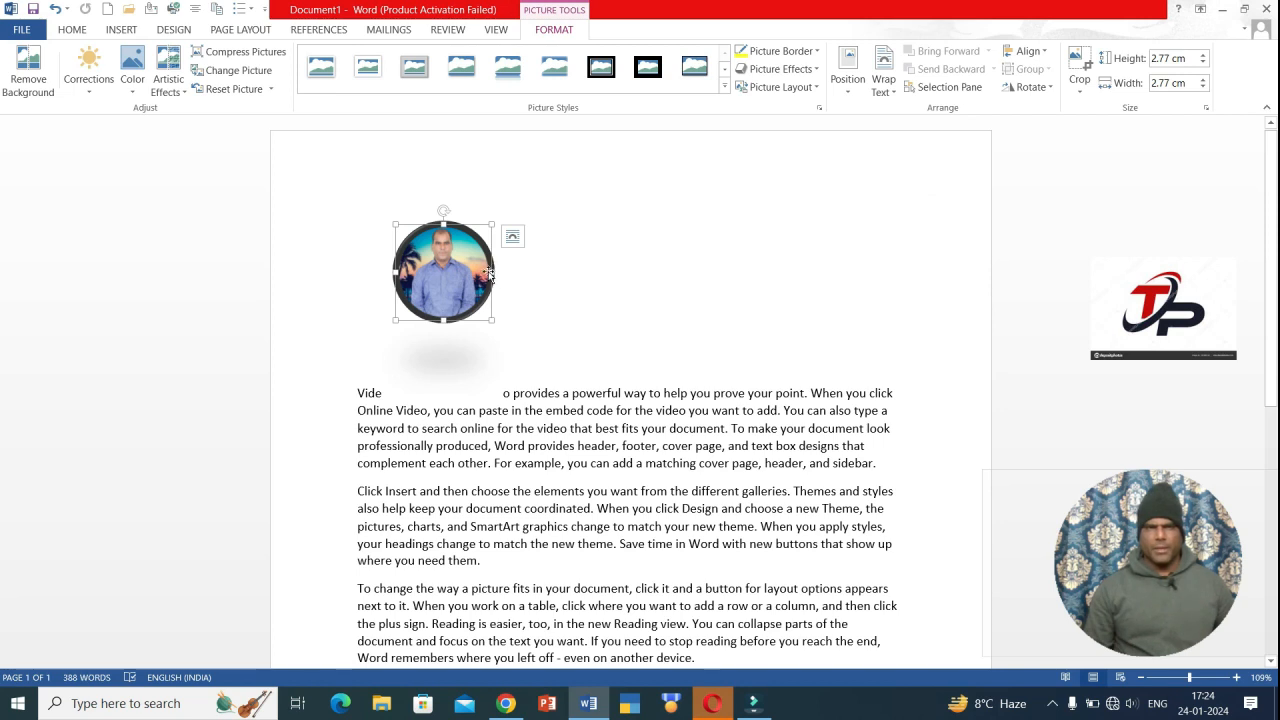
pyautogui.moveTo(486, 271); pyautogui.dragTo(479, 282)
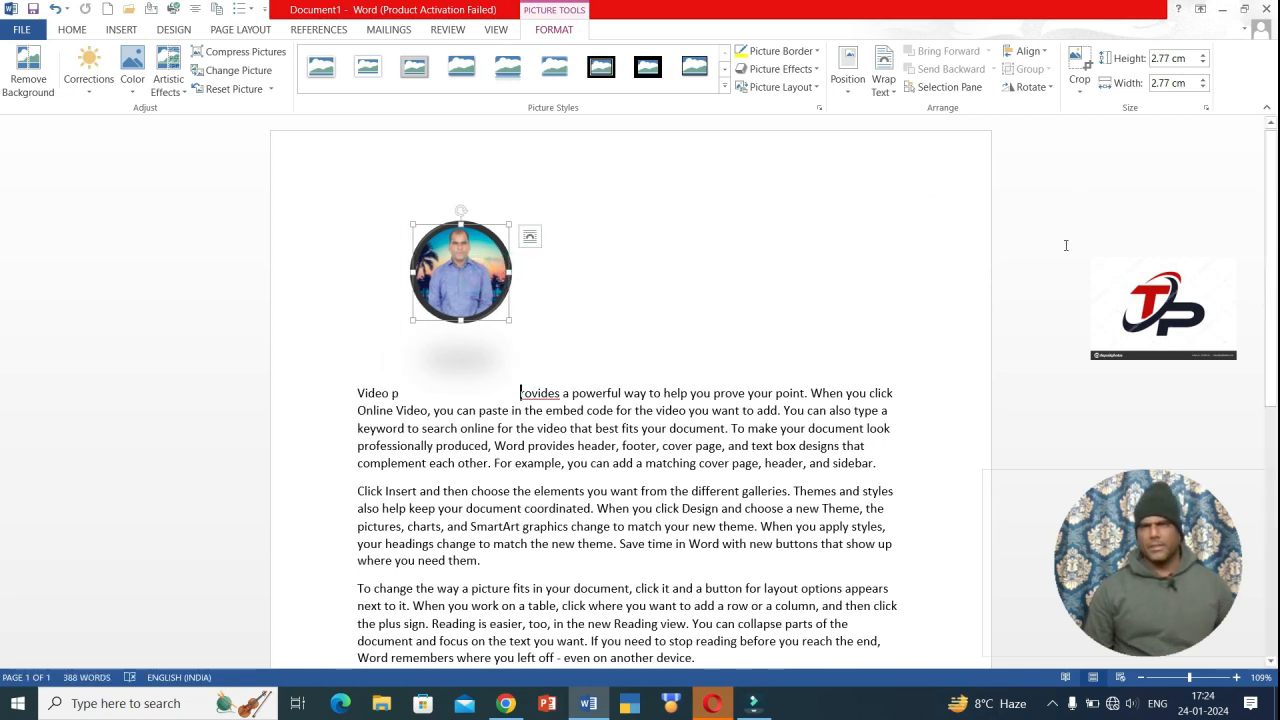
pyautogui.click(1079, 91)
pyautogui.click(1086, 112)
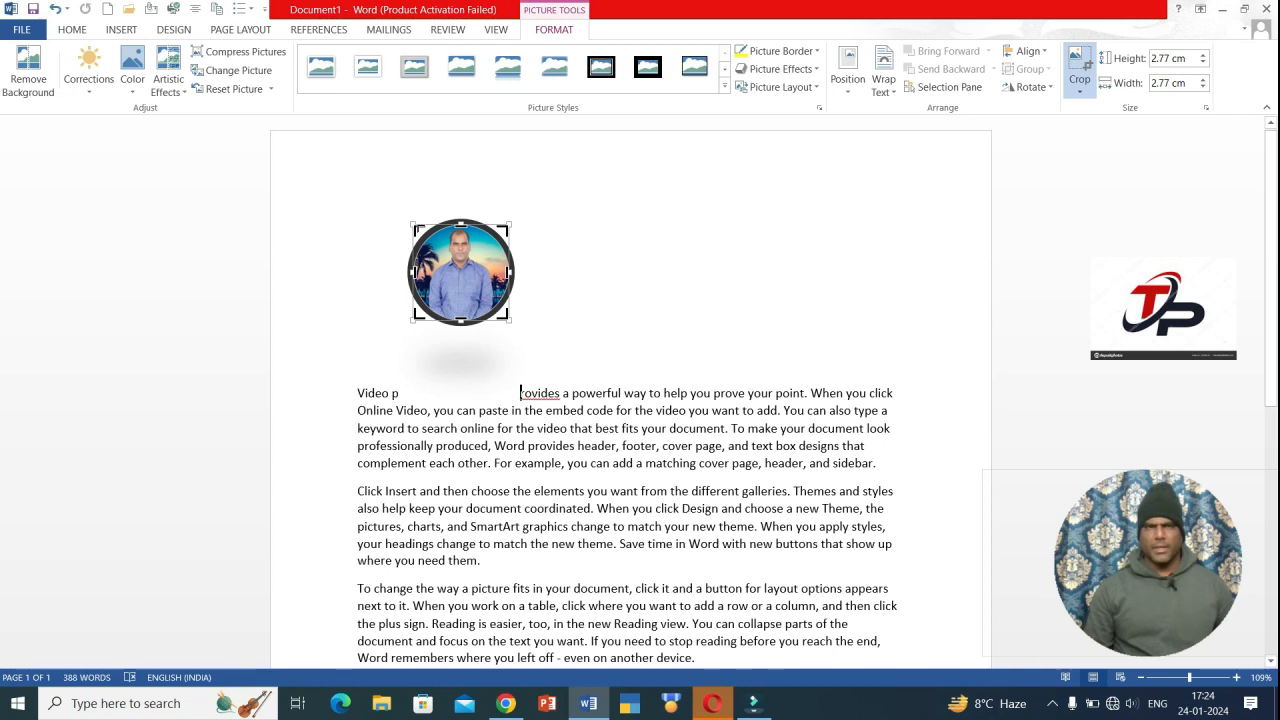
pyautogui.moveTo(413, 228); pyautogui.dragTo(412, 227)
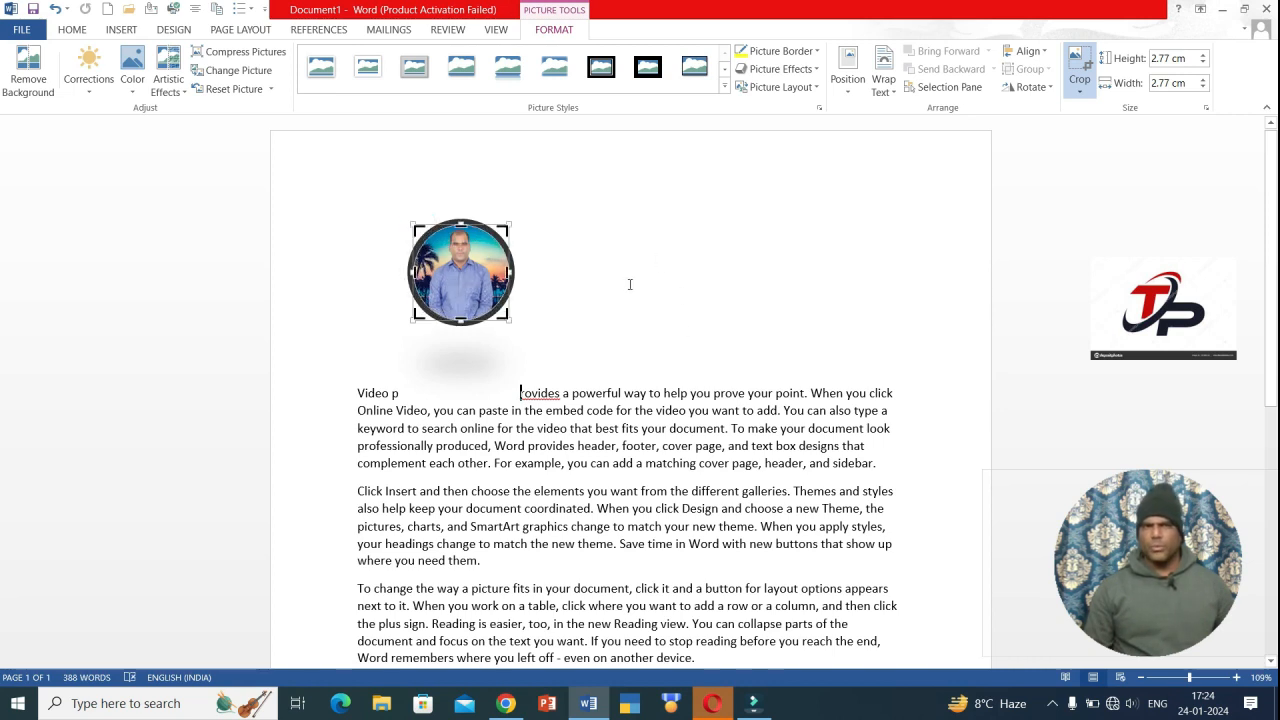
pyautogui.click(737, 263)
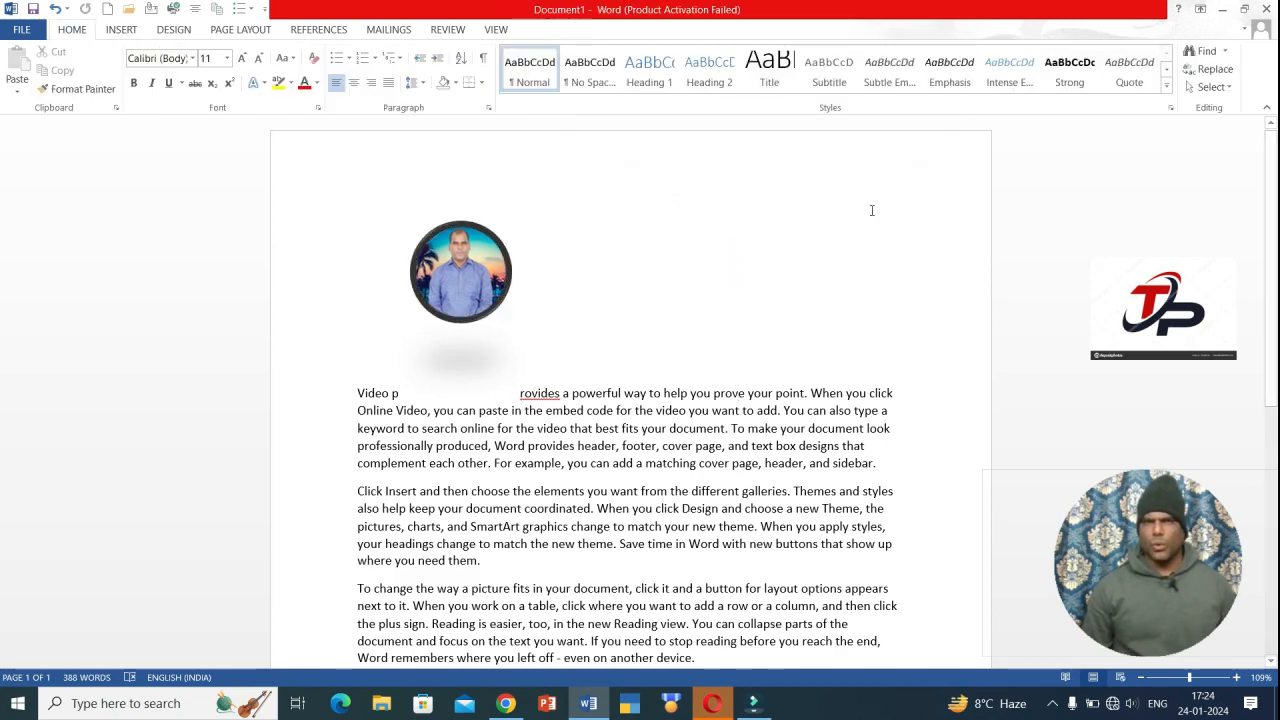
pyautogui.click(454, 274)
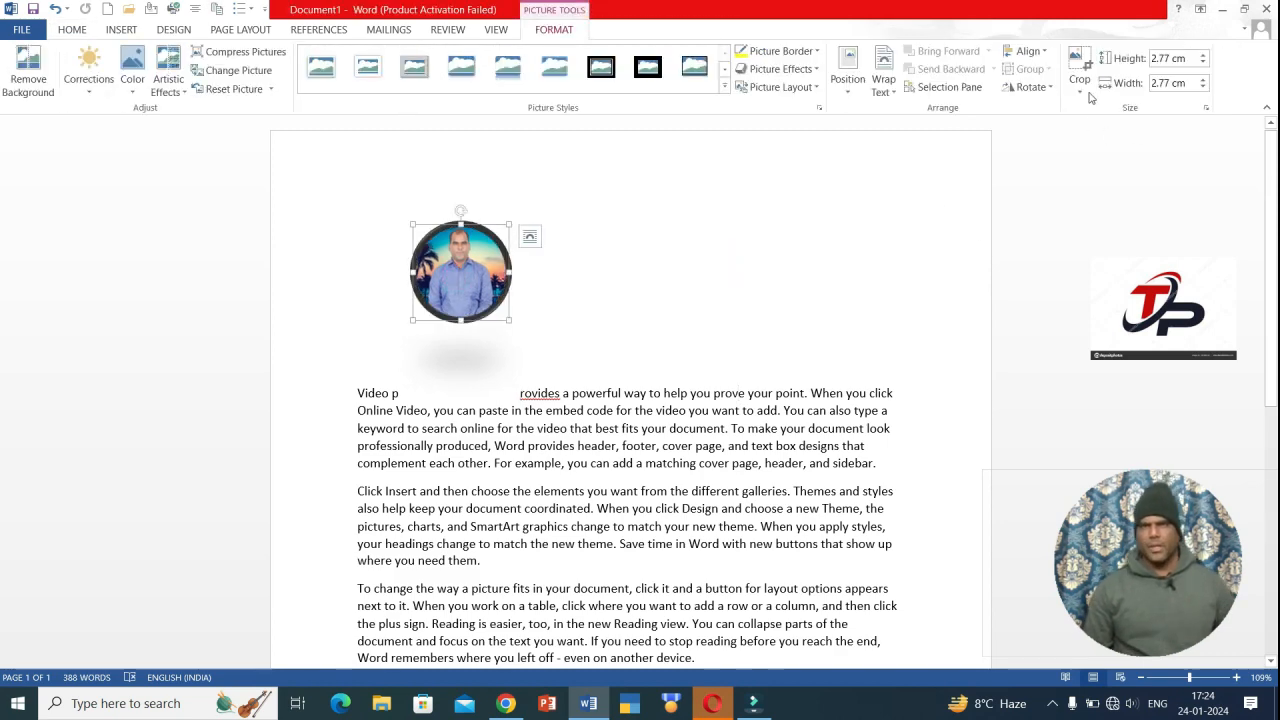
# - Resize the photo to 3.3 × 3.3 cm using the size spinners and a corner handle
pyautogui.click(1204, 57)
pyautogui.click(1204, 57)
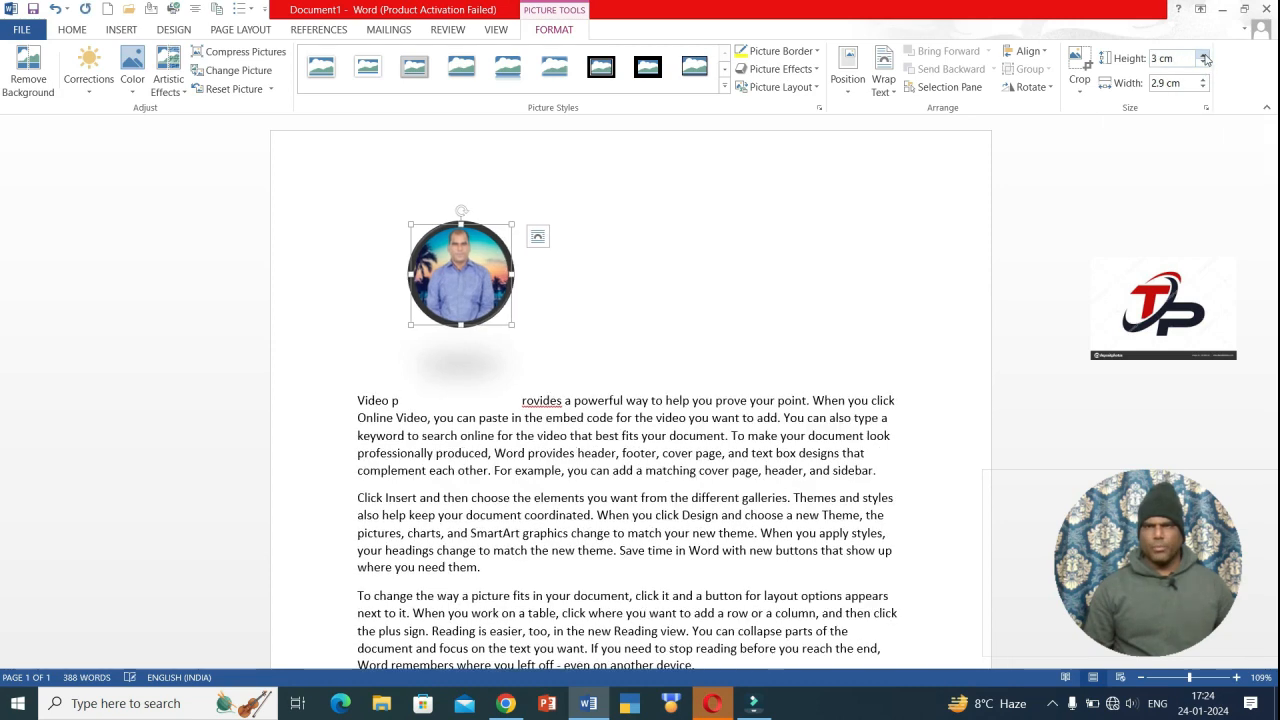
pyautogui.click(1204, 57)
pyautogui.click(1204, 57)
pyautogui.click(1204, 63)
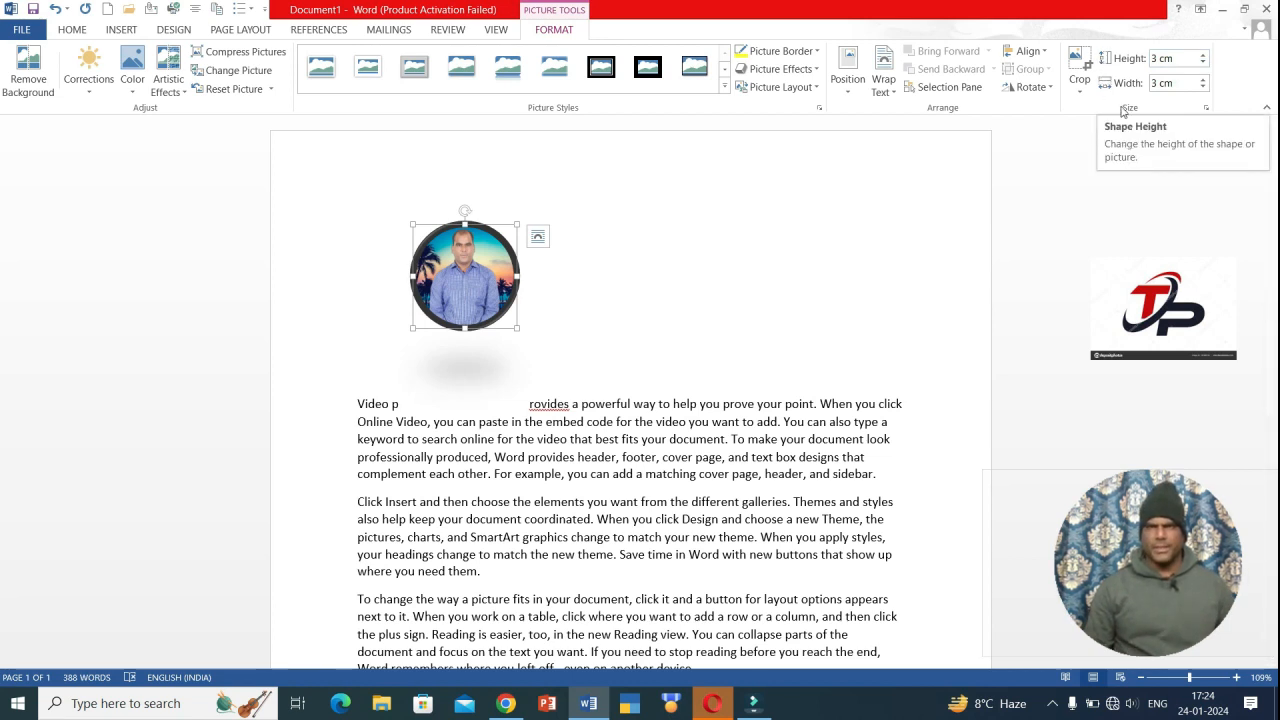
pyautogui.click(1204, 85)
pyautogui.click(1204, 85)
pyautogui.click(1204, 85)
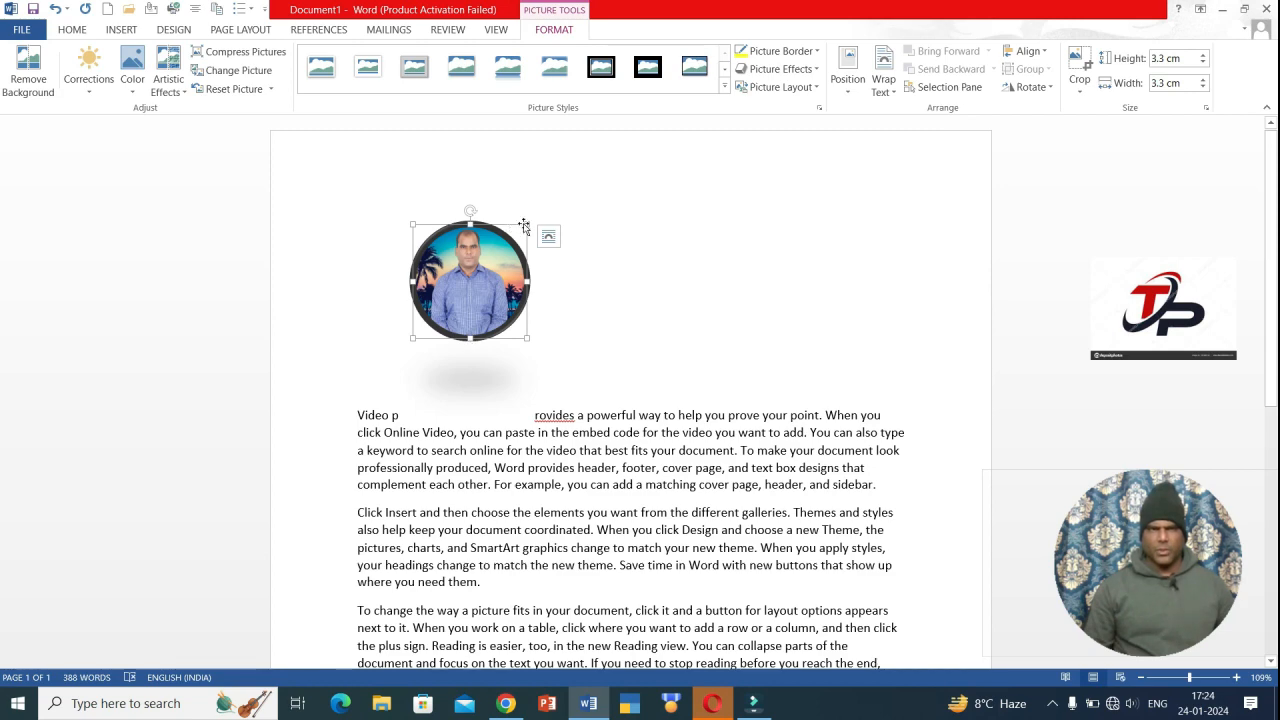
pyautogui.moveTo(524, 222); pyautogui.dragTo(388, 253)
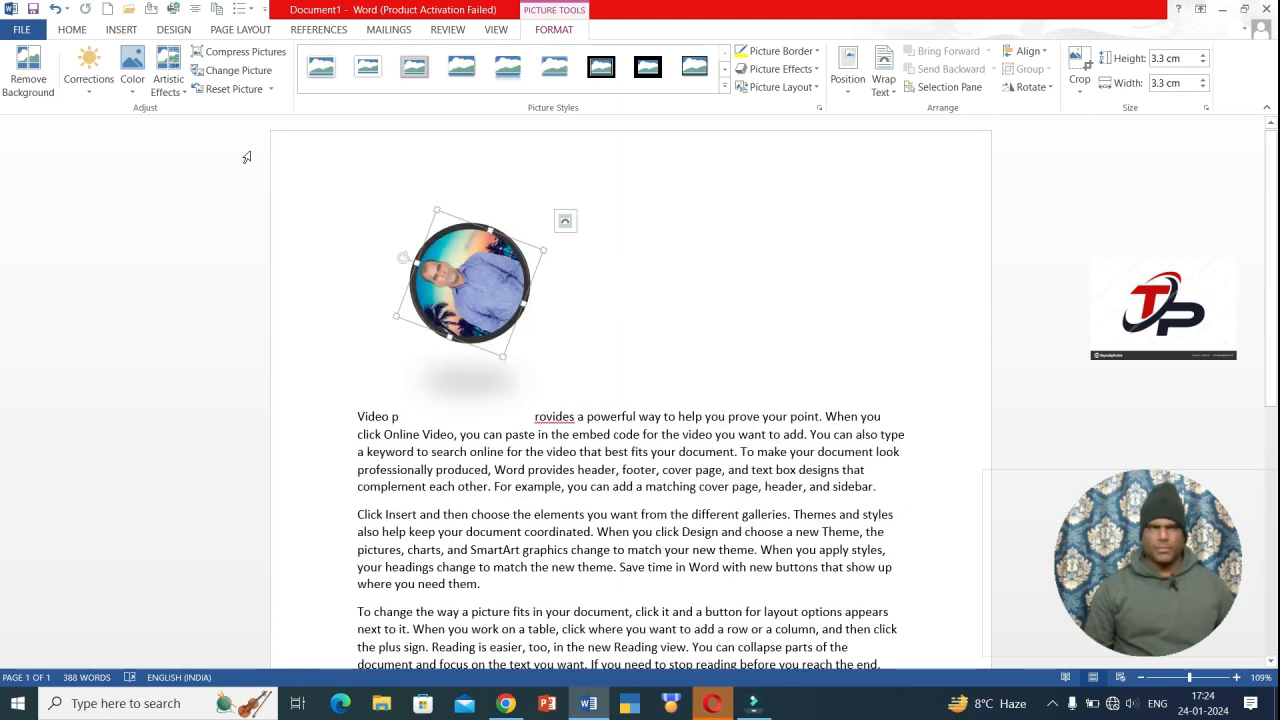
# - Reset the picture's frame and shadow styling and rotate it back upright
pyautogui.click(224, 89)
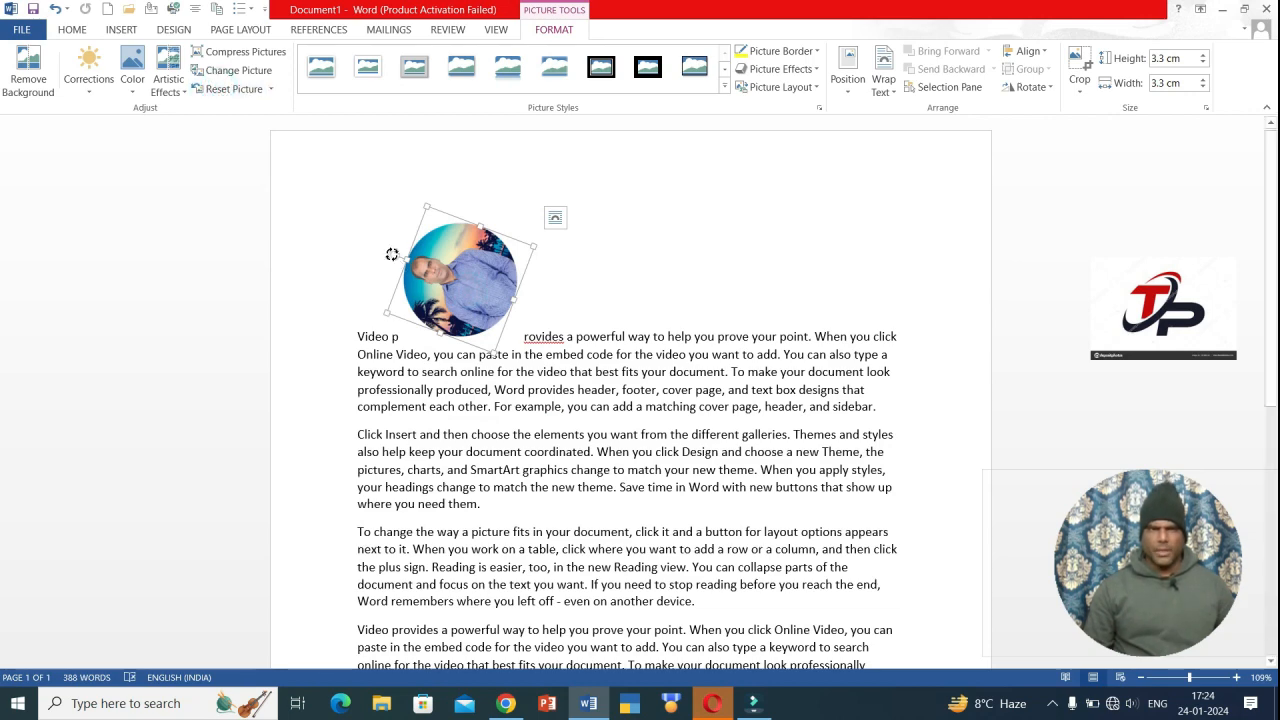
pyautogui.moveTo(392, 254); pyautogui.dragTo(462, 233)
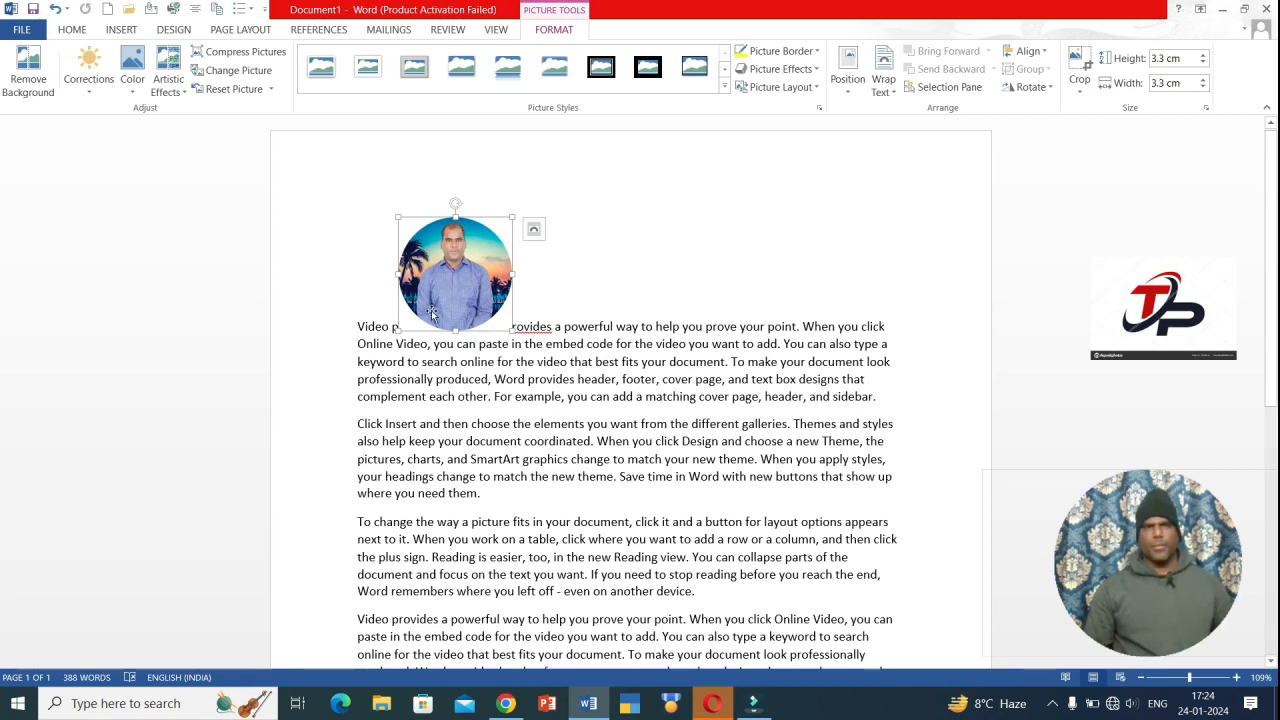
pyautogui.click(131, 31)
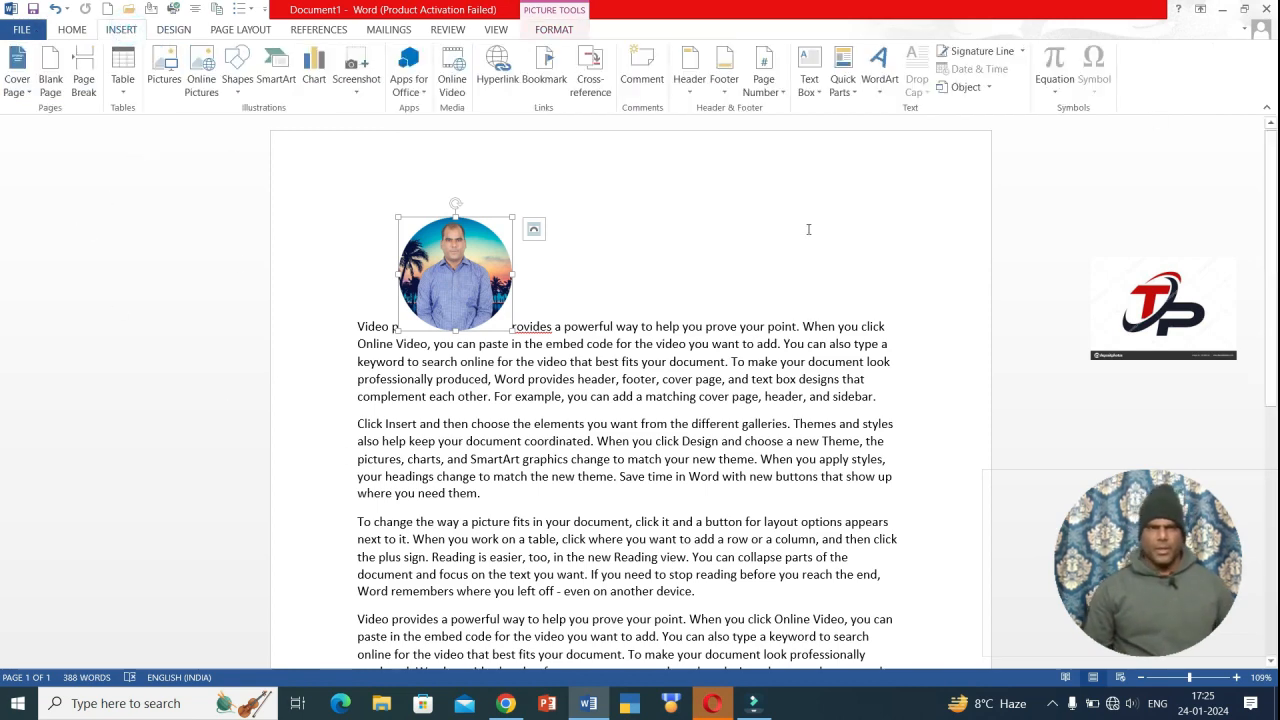
# - Delete the profile photo and dismiss the Online Pictures offline connection warning
pyautogui.press('Delete')
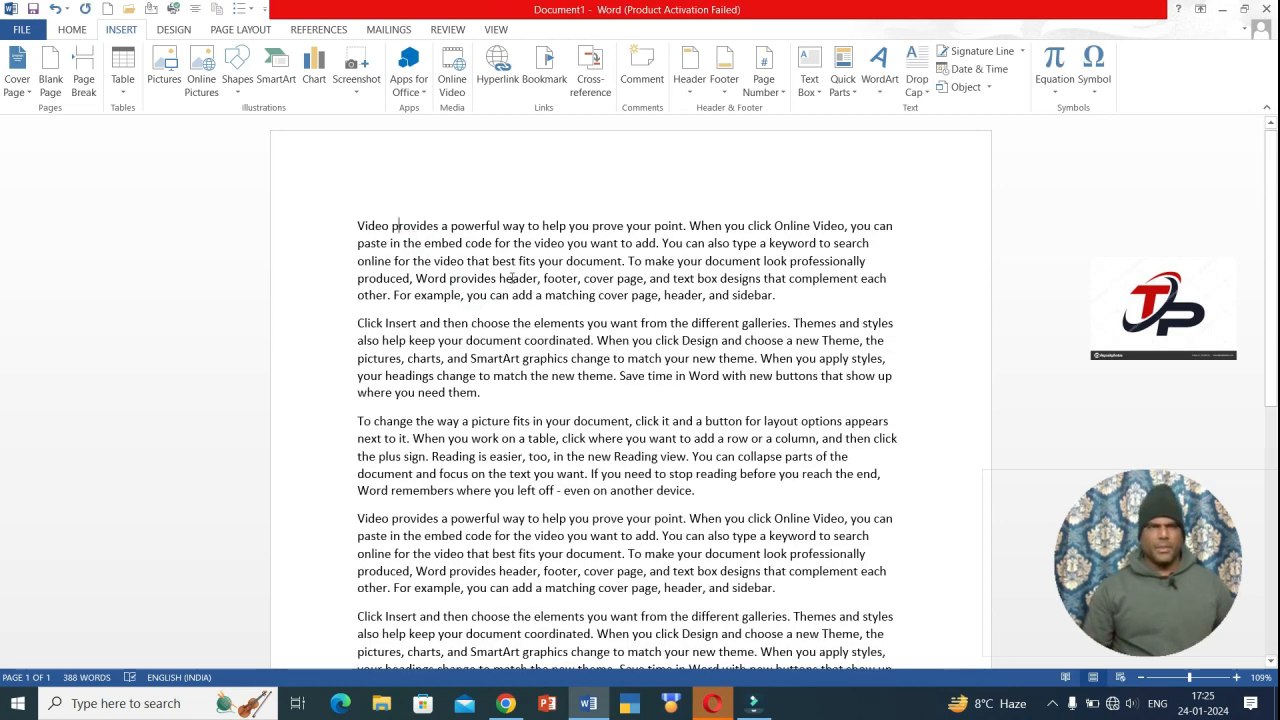
pyautogui.click(211, 98)
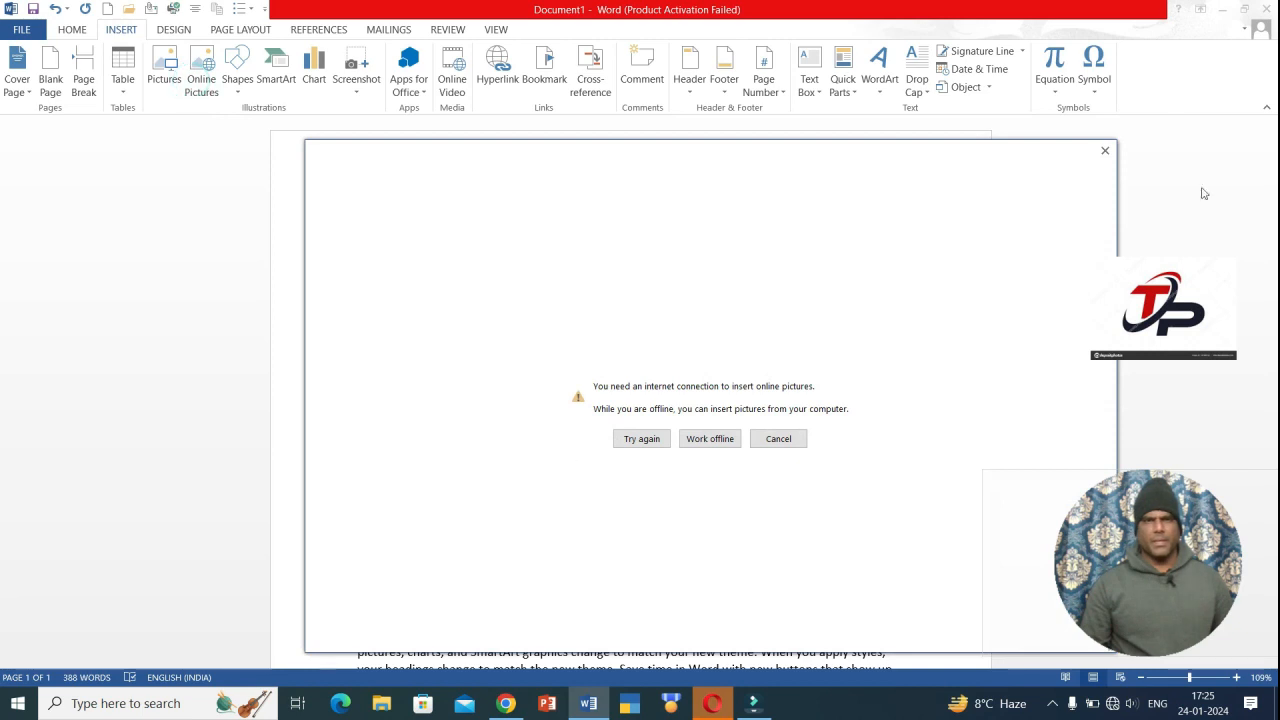
pyautogui.click(1105, 150)
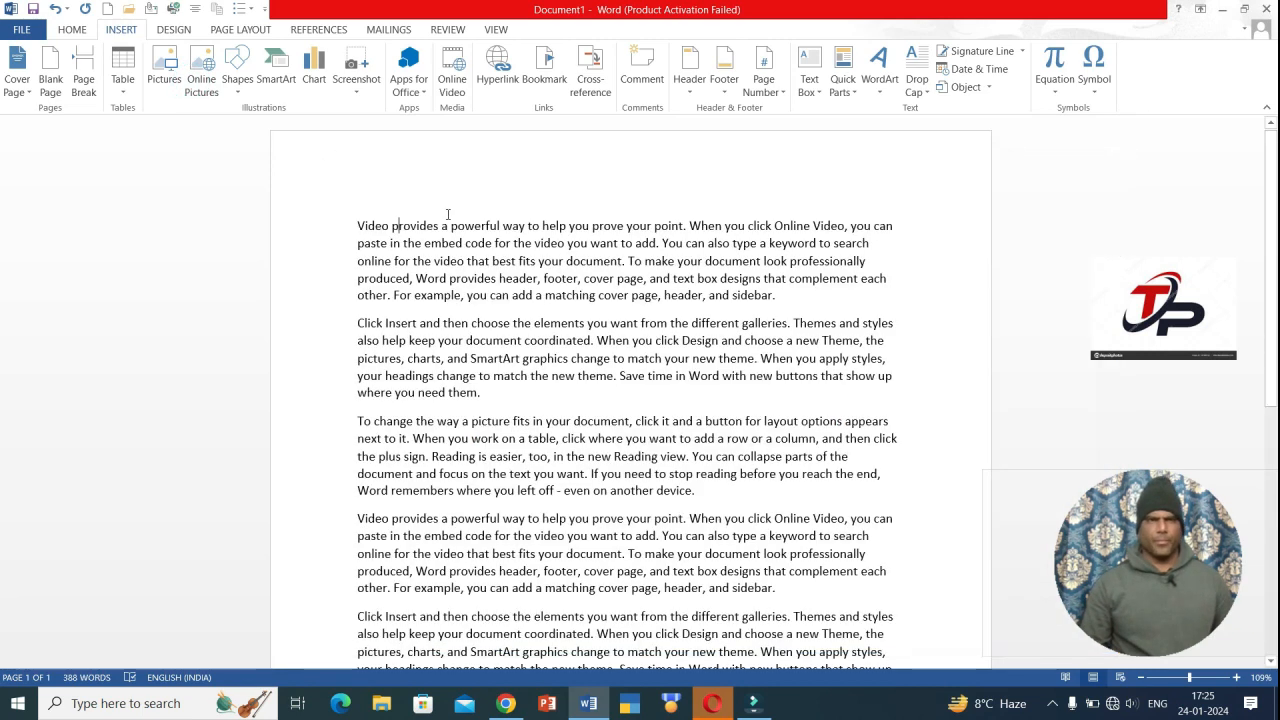
# - Add several blank lines before 'Video' to leave space above the first paragraph
pyautogui.click(340, 224)
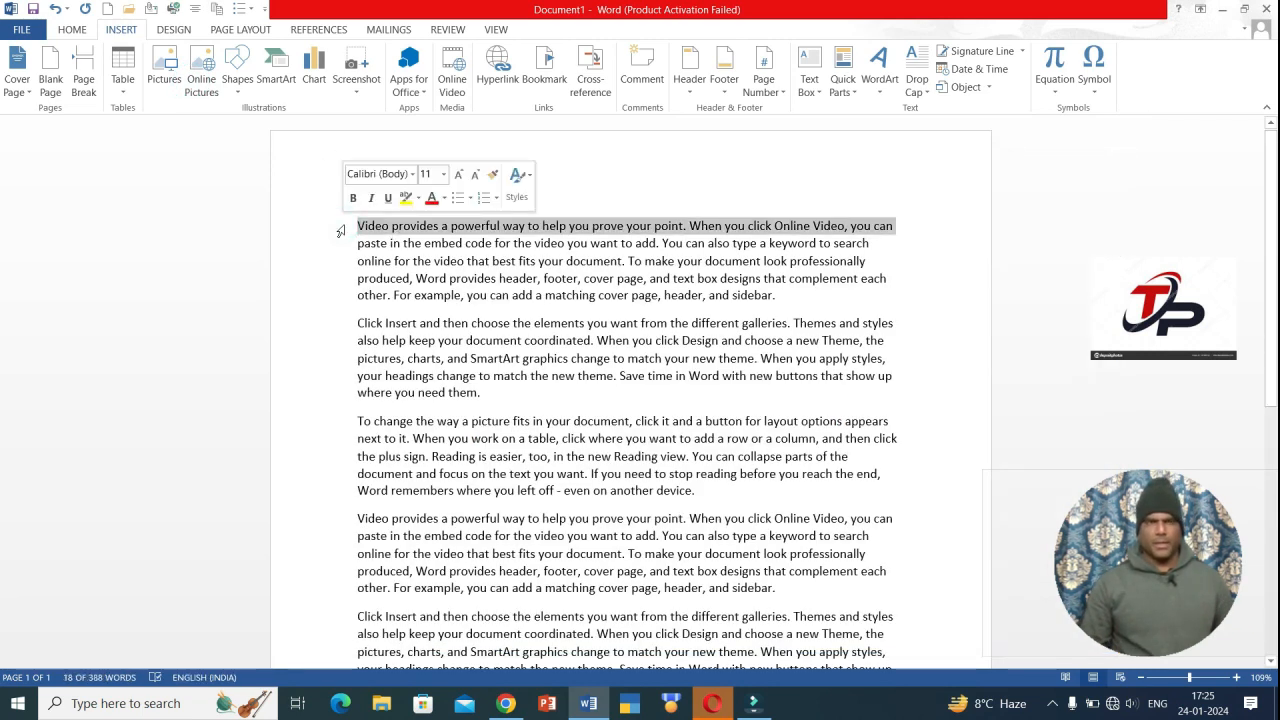
pyautogui.click(341, 241)
pyautogui.click(386, 276)
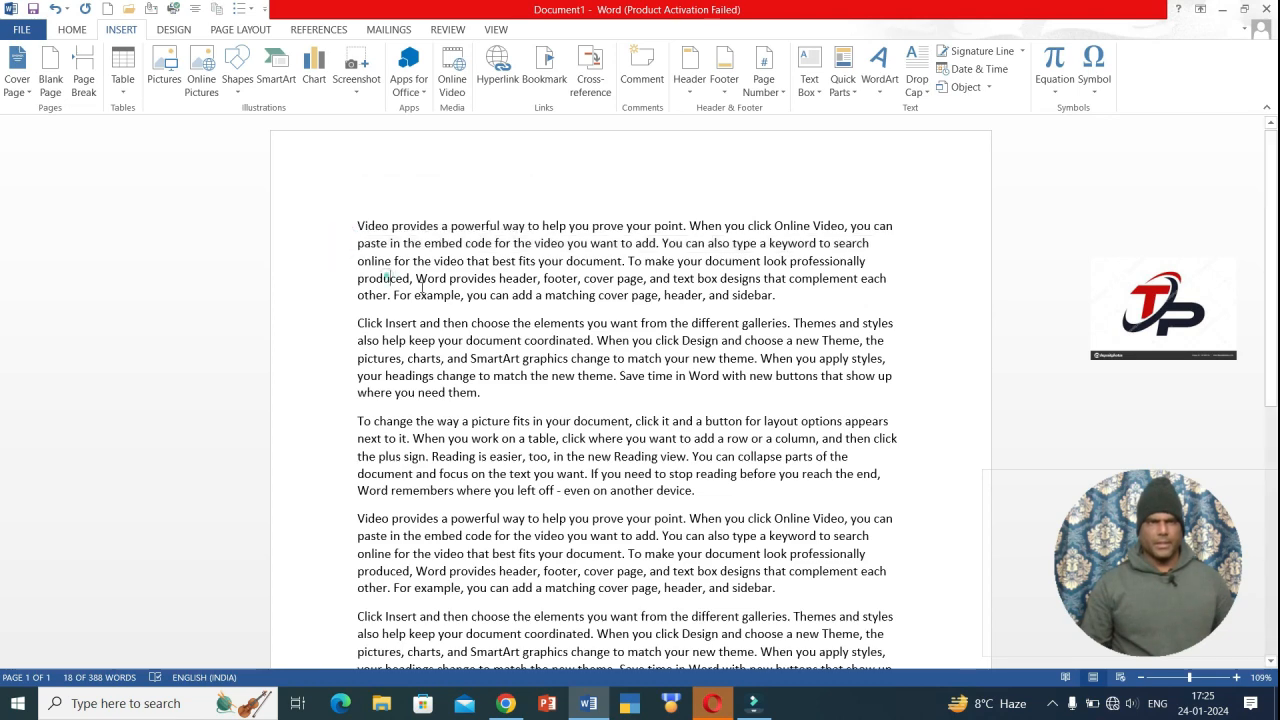
pyautogui.click(349, 215)
pyautogui.press('Return')
pyautogui.press('Return')
pyautogui.press('Return')
pyautogui.press('Return')
pyautogui.press('Return')
pyautogui.press('Return')
pyautogui.press('Return')
pyautogui.press('Return')
pyautogui.press('Return')
pyautogui.press('Return')
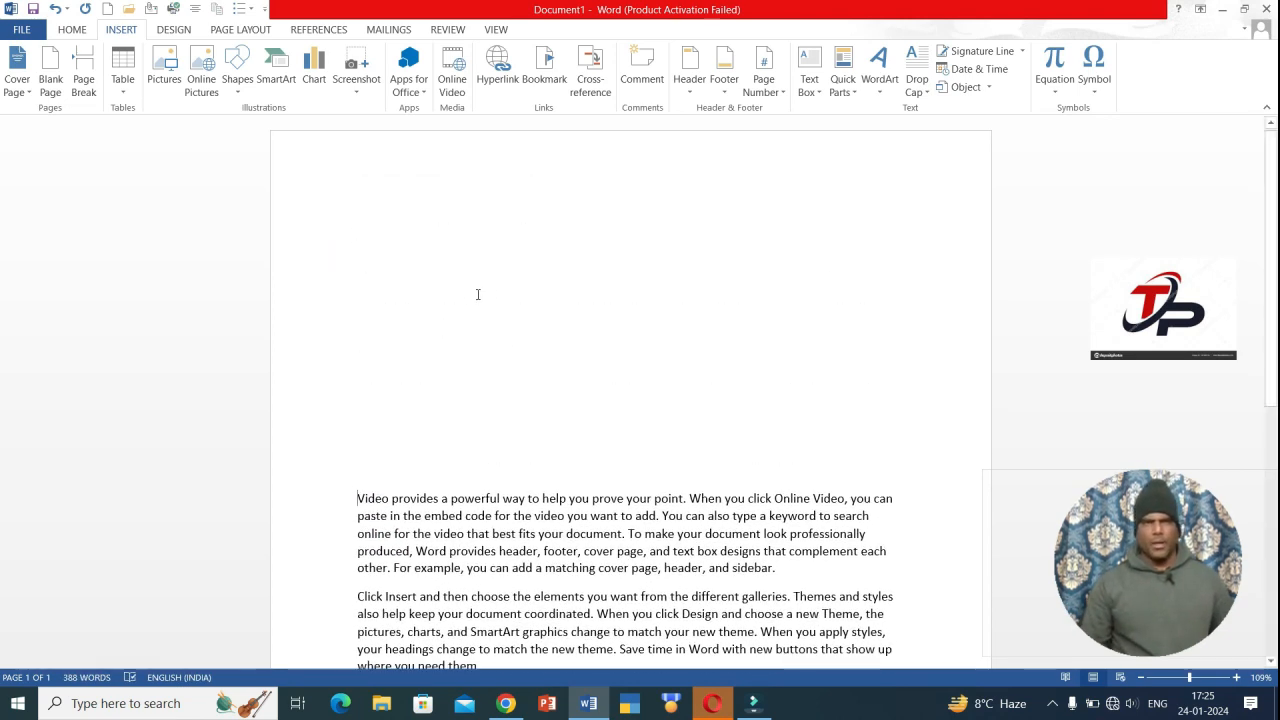
pyautogui.click(437, 256)
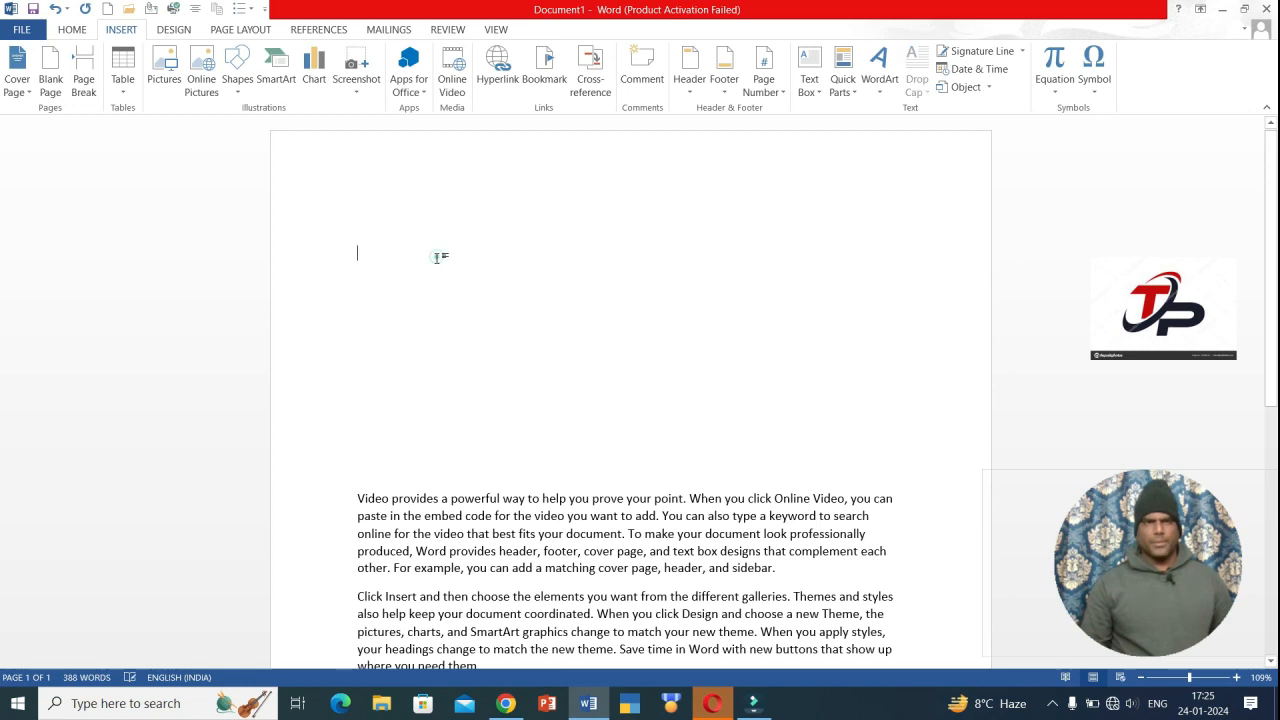
# - Bring up the Shapes gallery from the INSERT ribbon
pyautogui.click(237, 90)
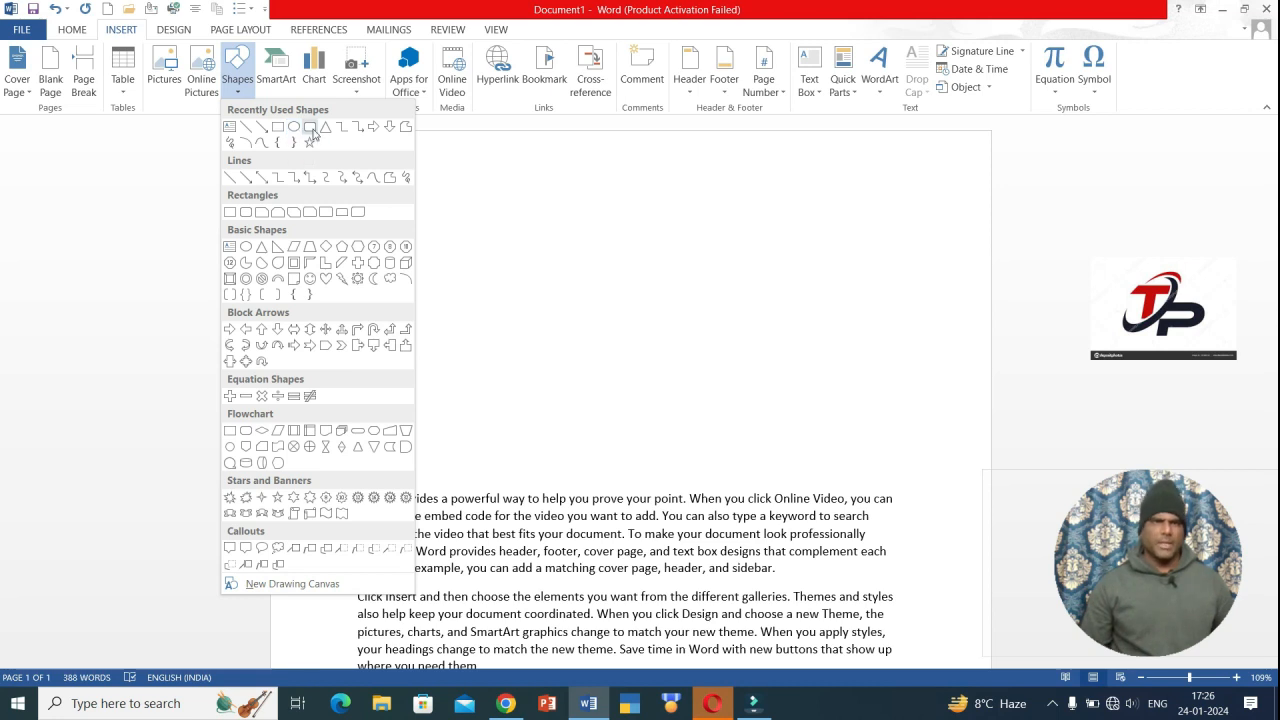
# - Draw a blue 3.8 × 4.67 cm oval near the page top, then a rounded rectangle beside it
pyautogui.click(293, 126)
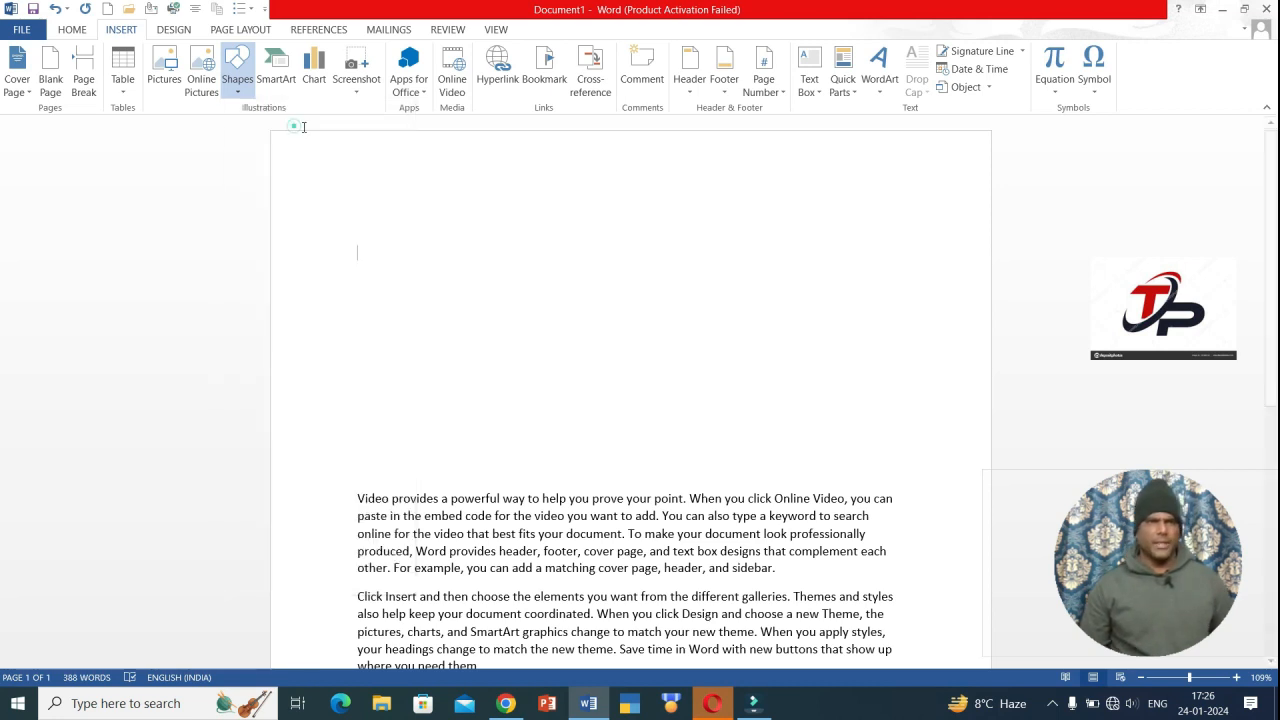
pyautogui.moveTo(349, 197)
pyautogui.mouseDown()
pyautogui.moveTo(412, 348)
pyautogui.moveTo(523, 323)
pyautogui.moveTo(512, 329)
pyautogui.mouseUp()
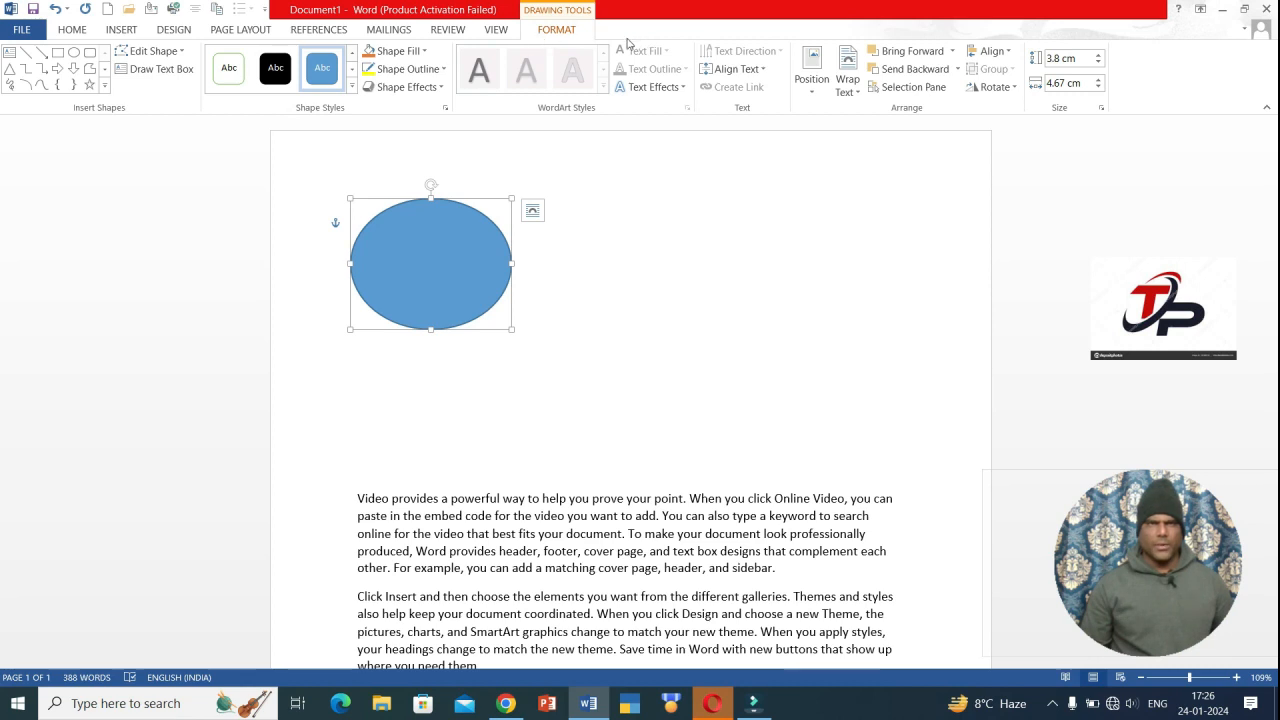
pyautogui.click(90, 52)
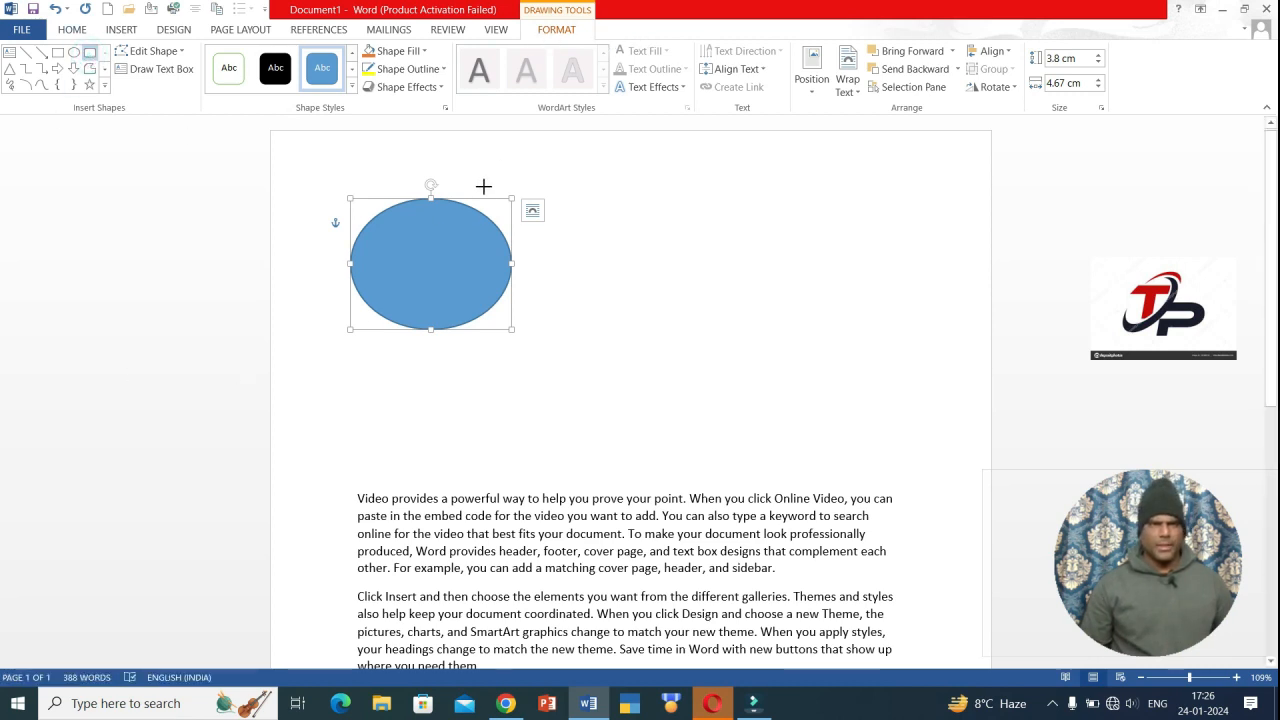
pyautogui.moveTo(483, 186); pyautogui.dragTo(627, 359)
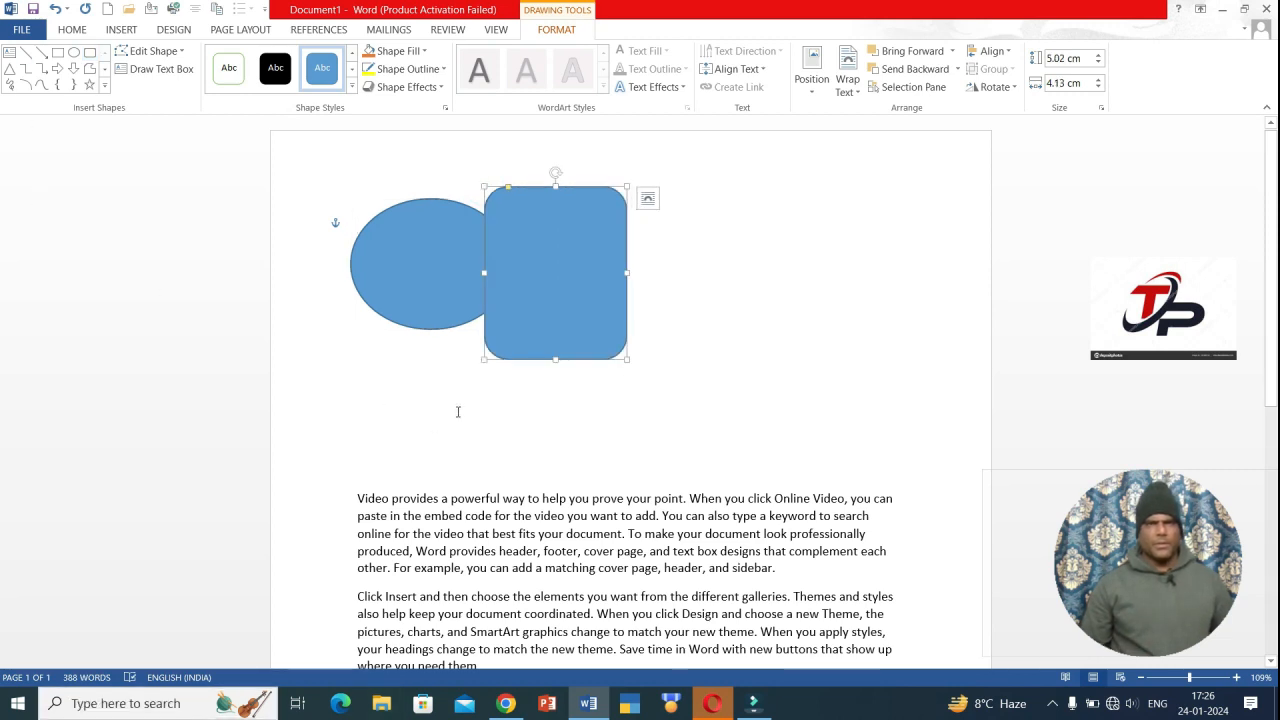
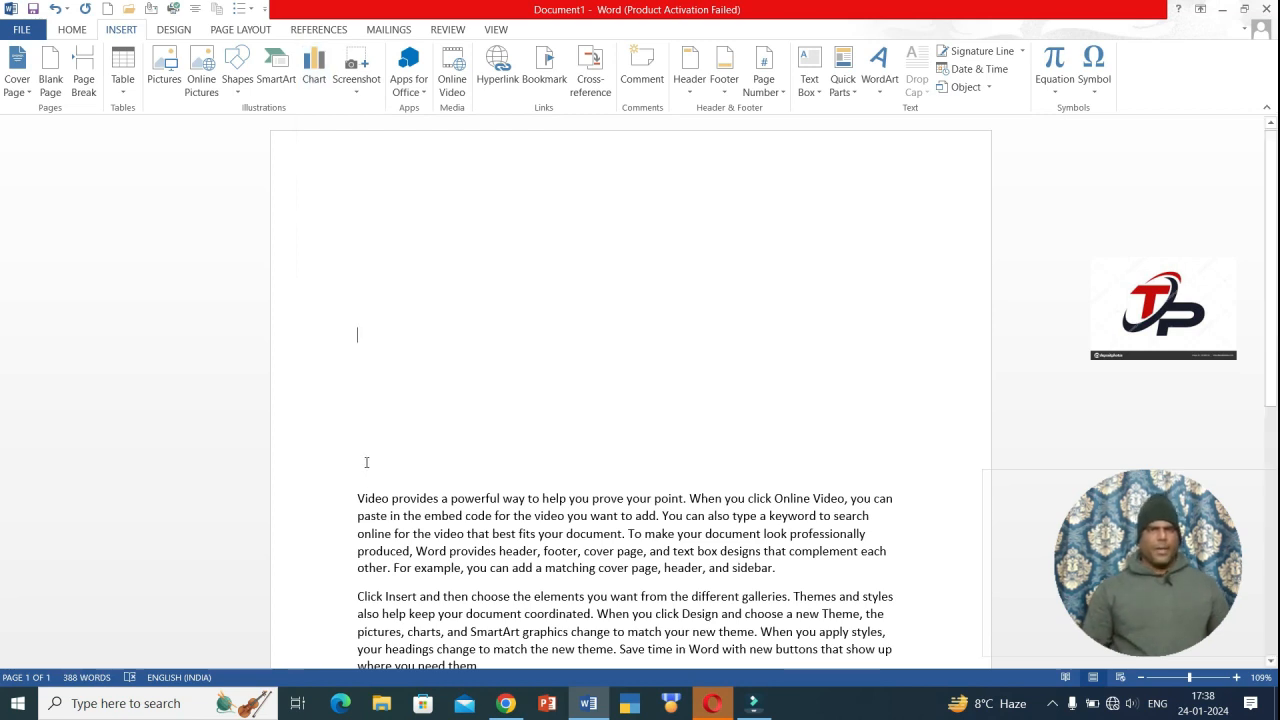
# - Check the Screenshot options, then minimize Word to show the desktop
pyautogui.click(358, 95)
pyautogui.click(358, 93)
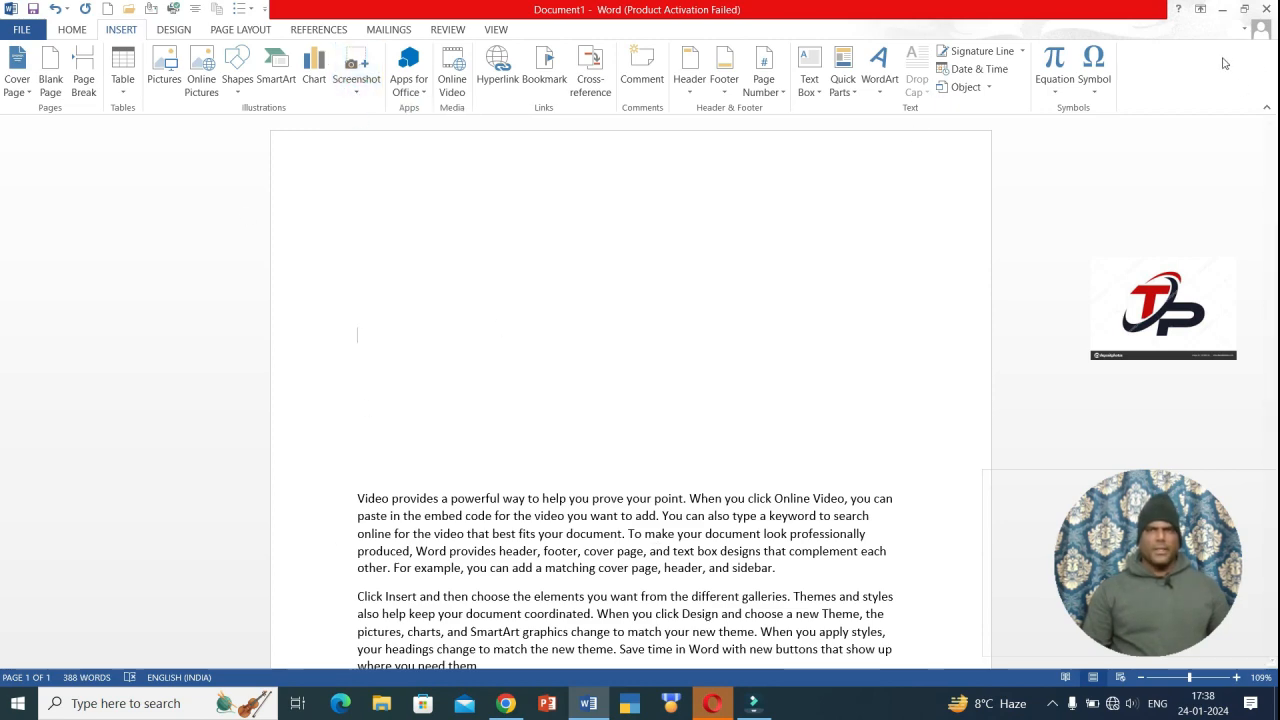
pyautogui.click(1220, 9)
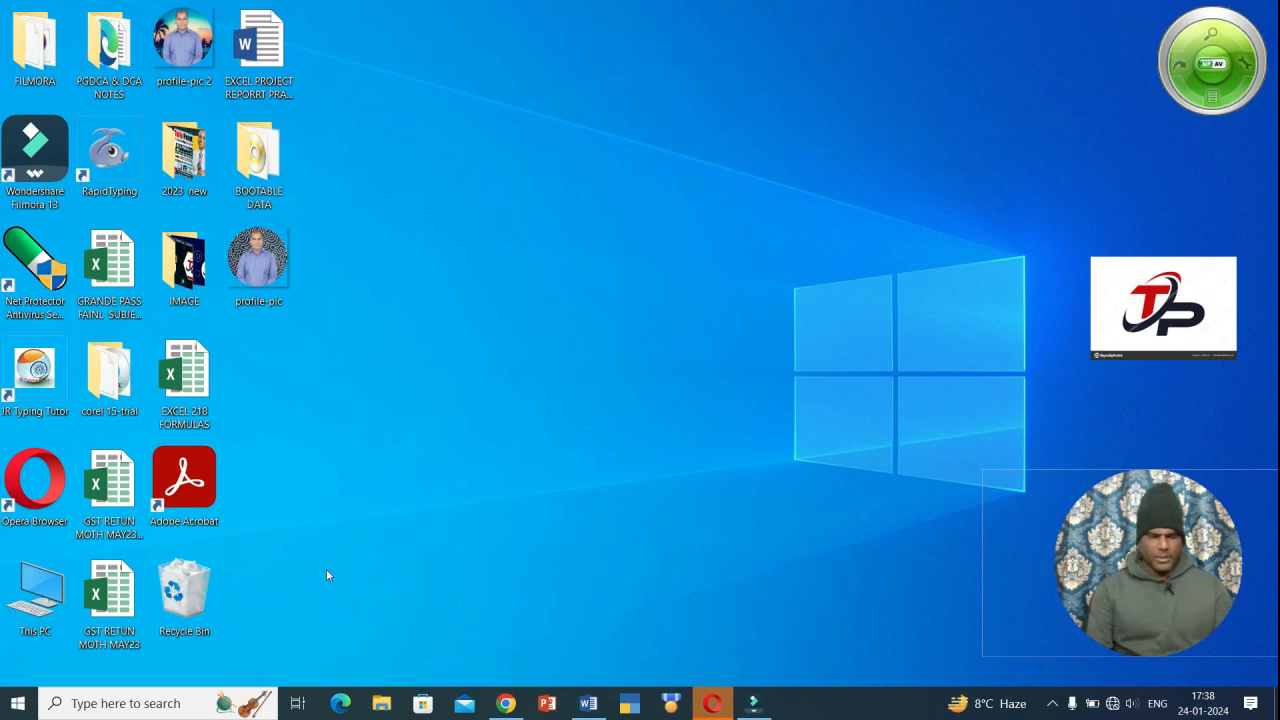
# - Launch Notepad from Start search with 'NOTE' and maximize its blank Untitled window
pyautogui.press('super')
pyautogui.write('NOTE')
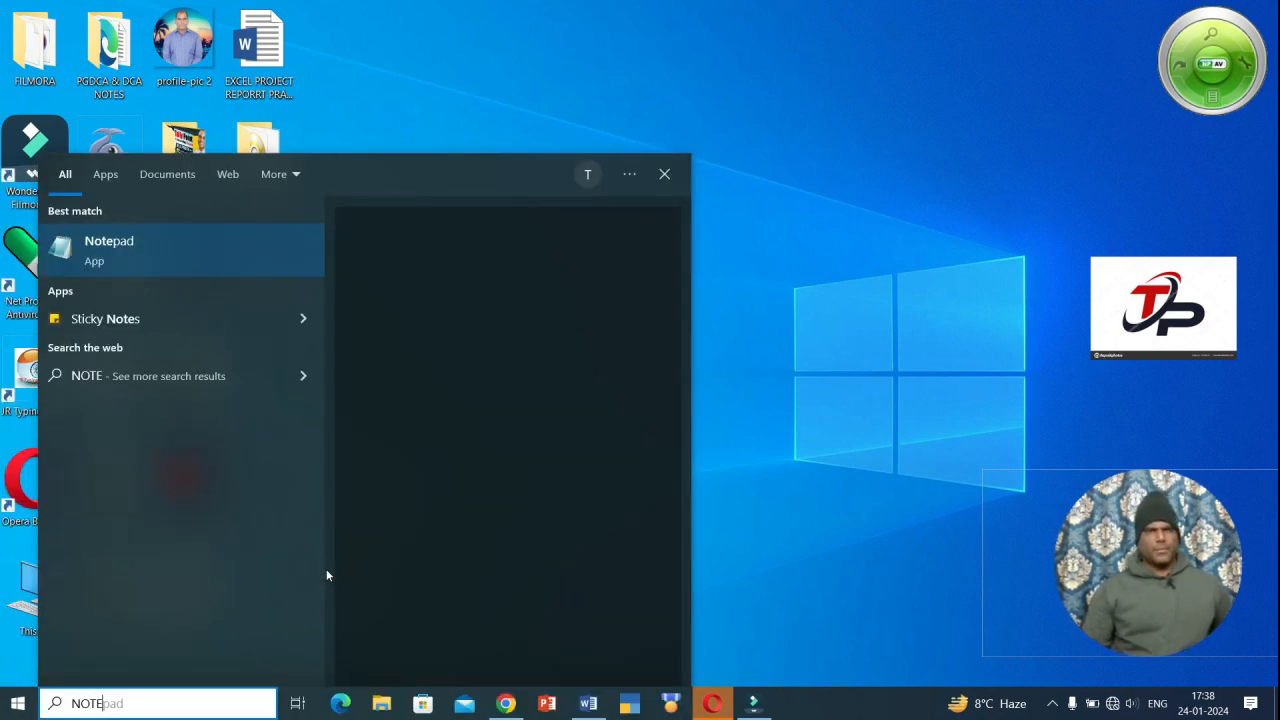
pyautogui.press('Return')
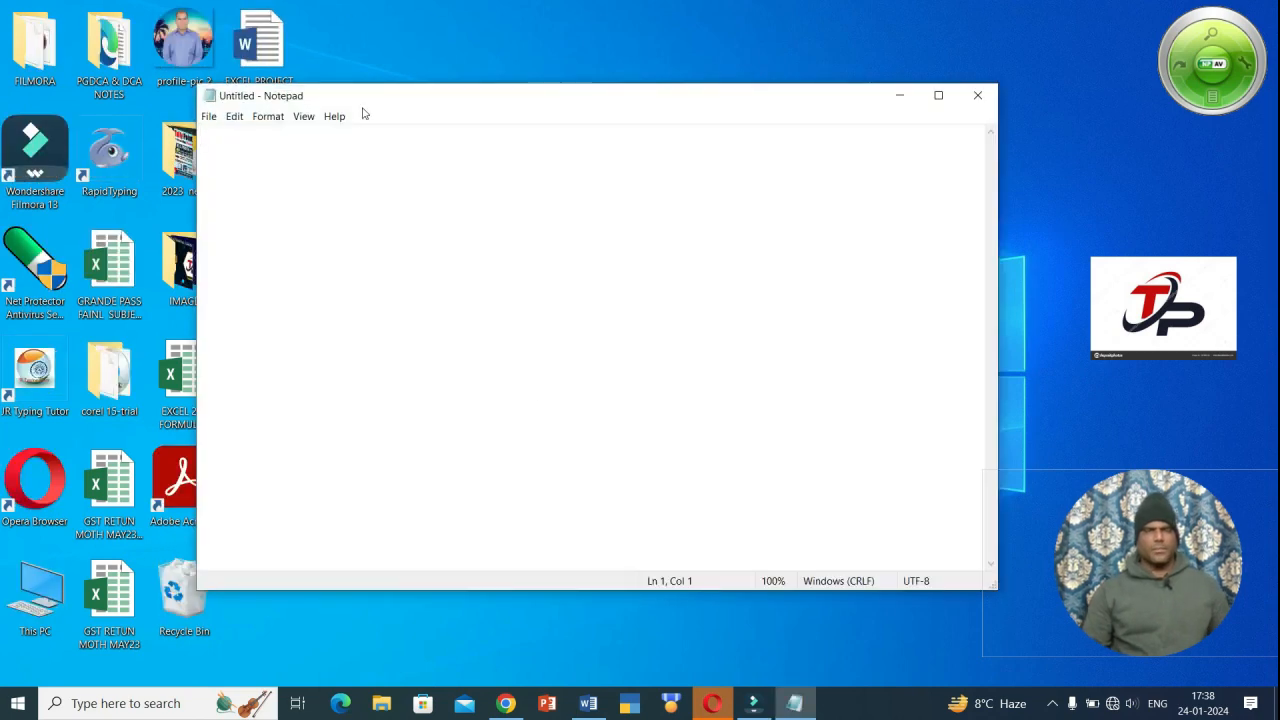
pyautogui.click(941, 96)
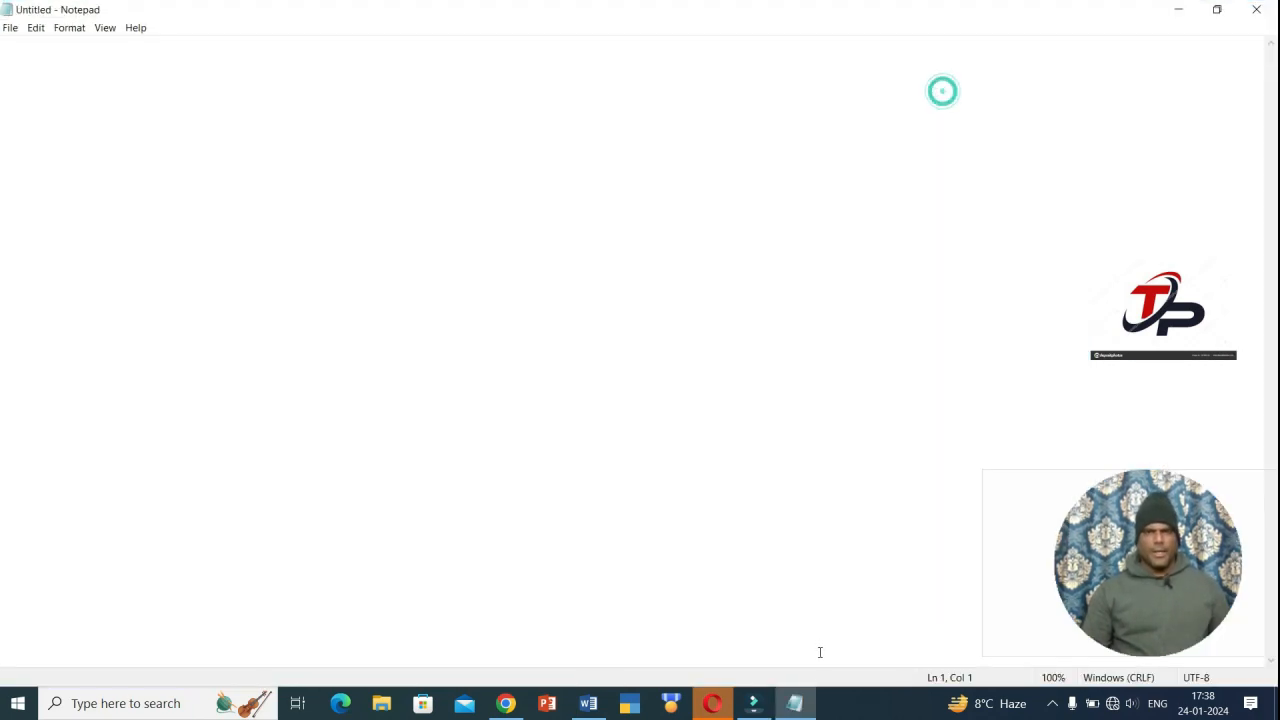
# - Return to Word and preview the SmartArt gallery without inserting anything
pyautogui.click(590, 704)
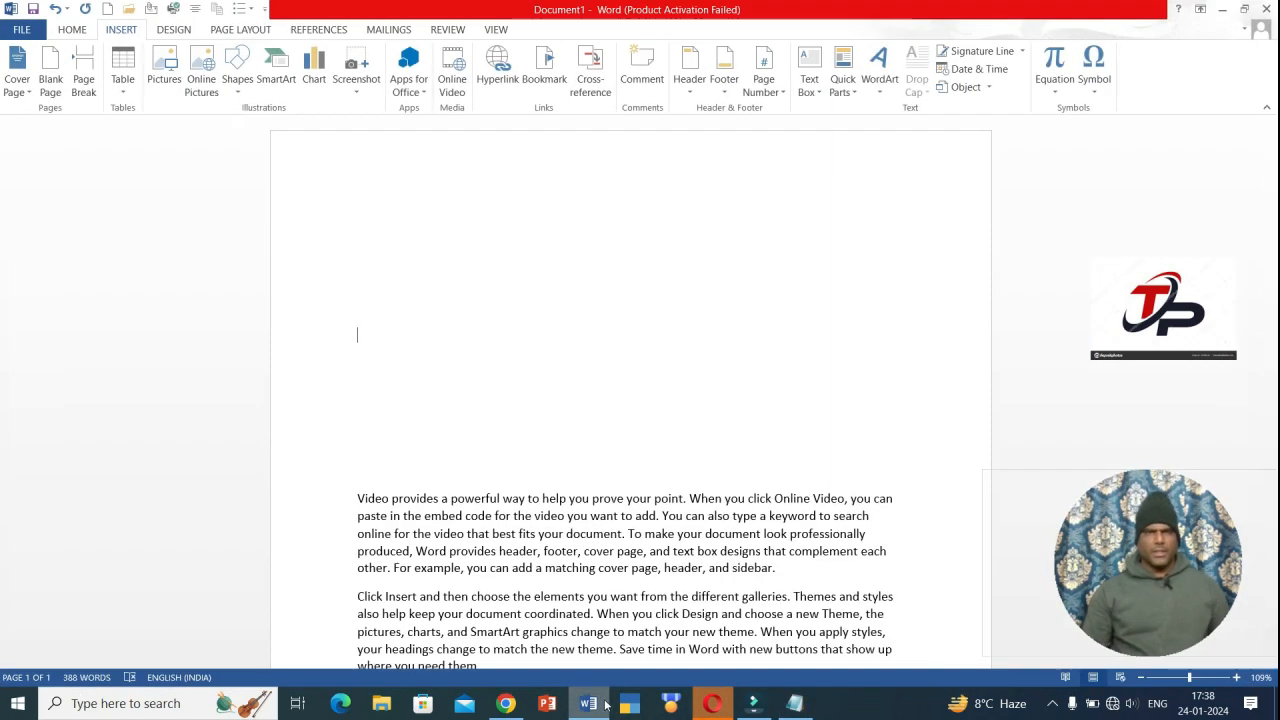
pyautogui.click(277, 80)
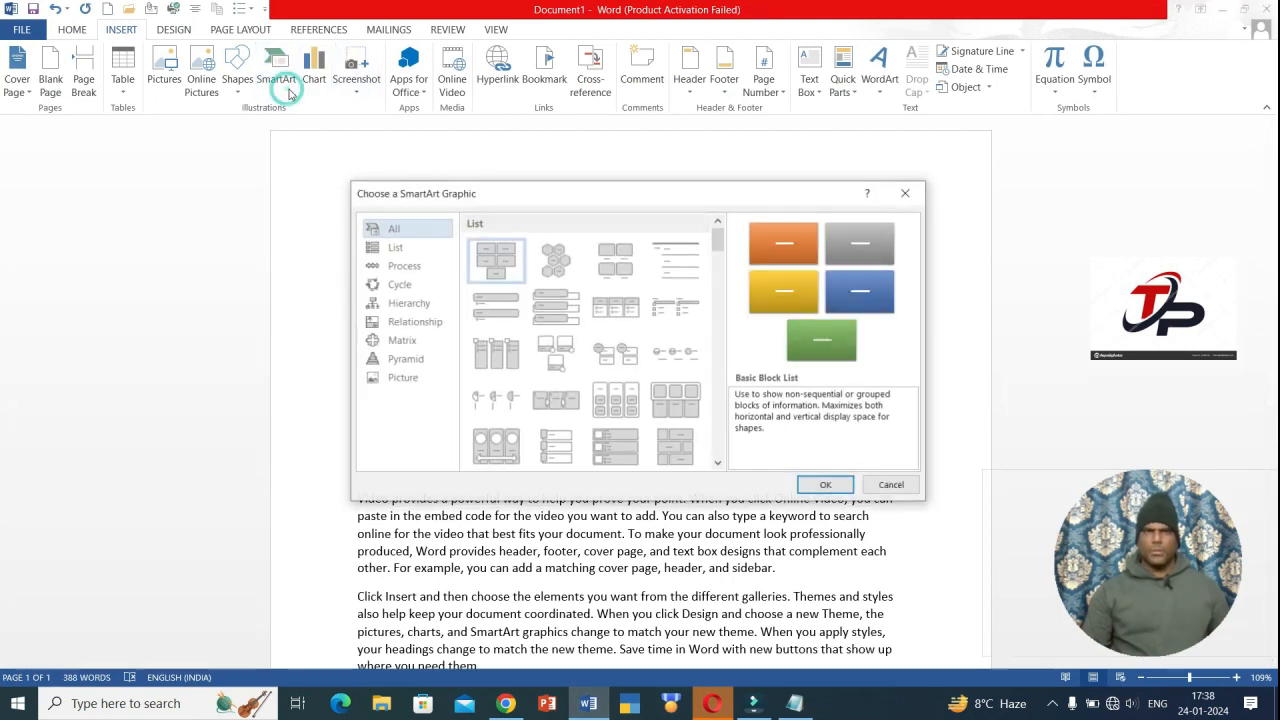
pyautogui.click(905, 194)
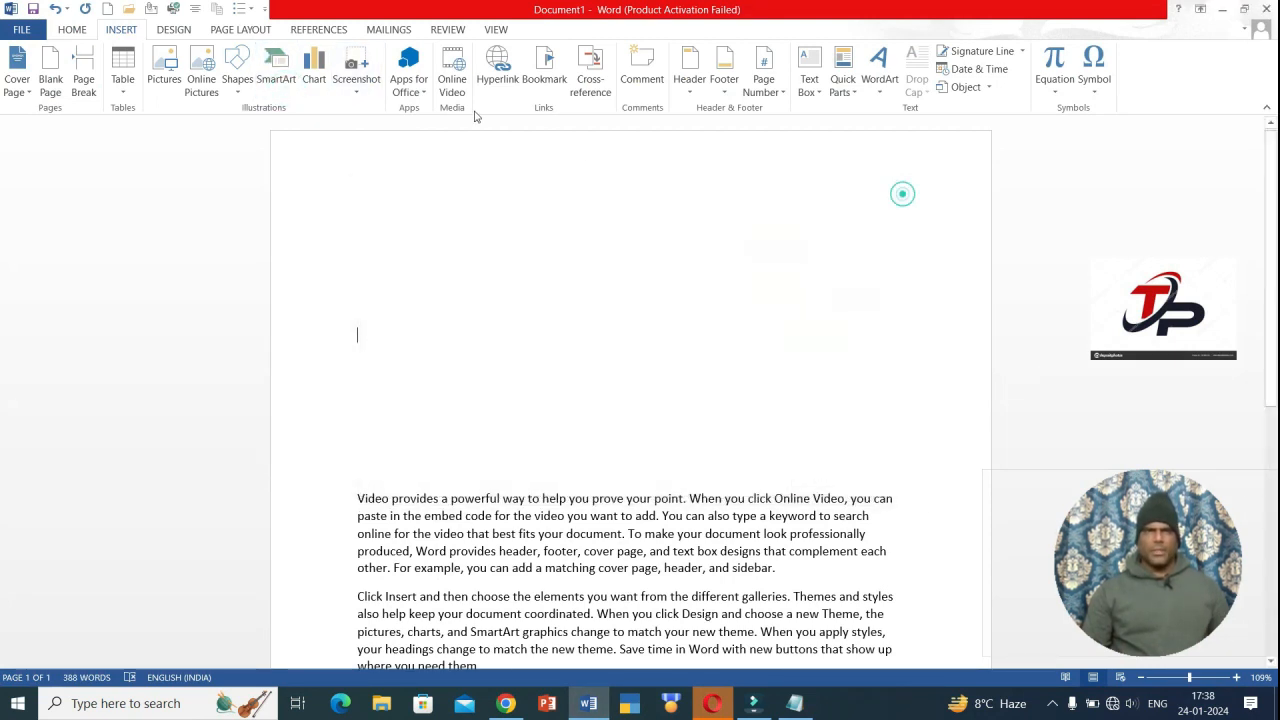
# - Insert a screenshot of the Notepad window, then delete it
pyautogui.click(357, 85)
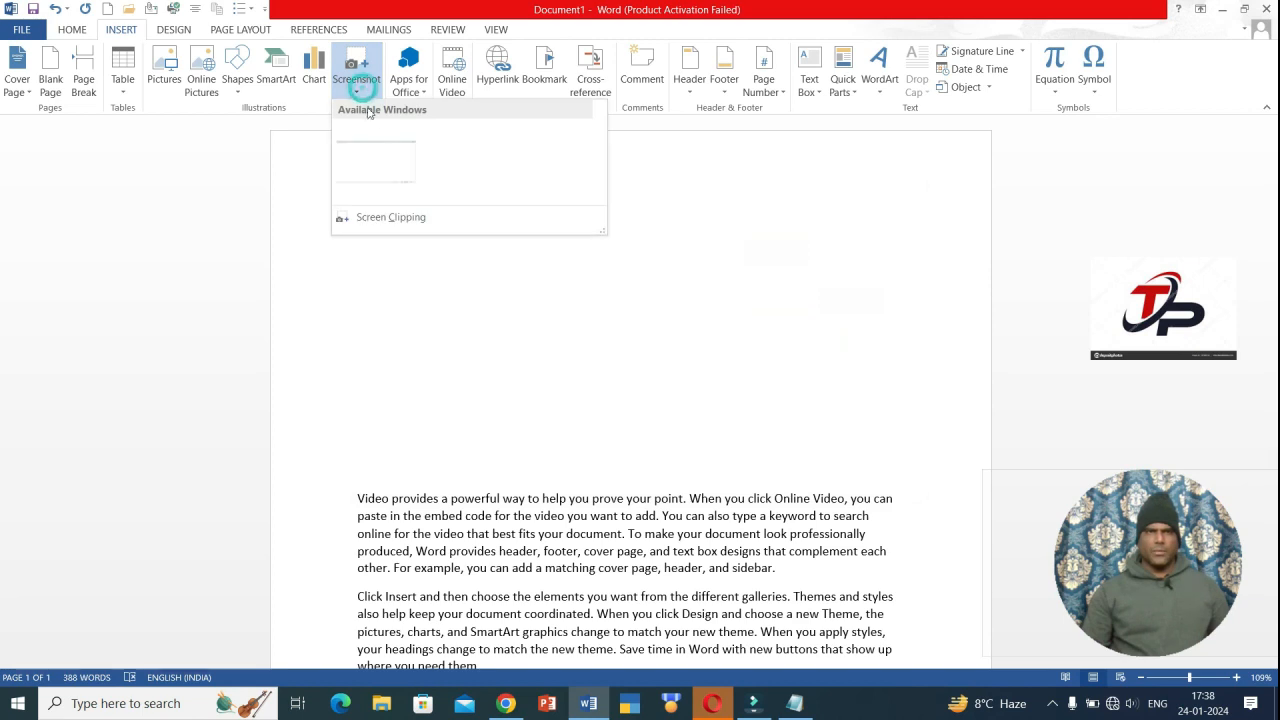
pyautogui.click(386, 169)
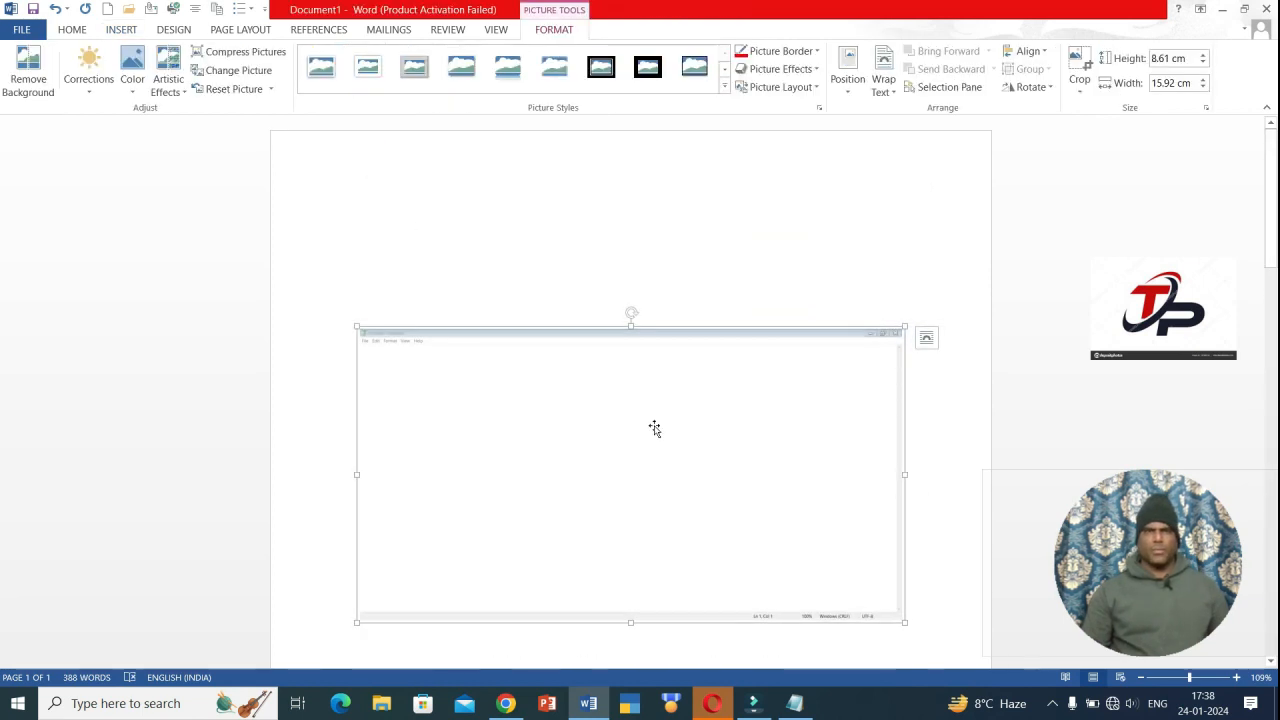
pyautogui.click(645, 429)
pyautogui.press('Delete')
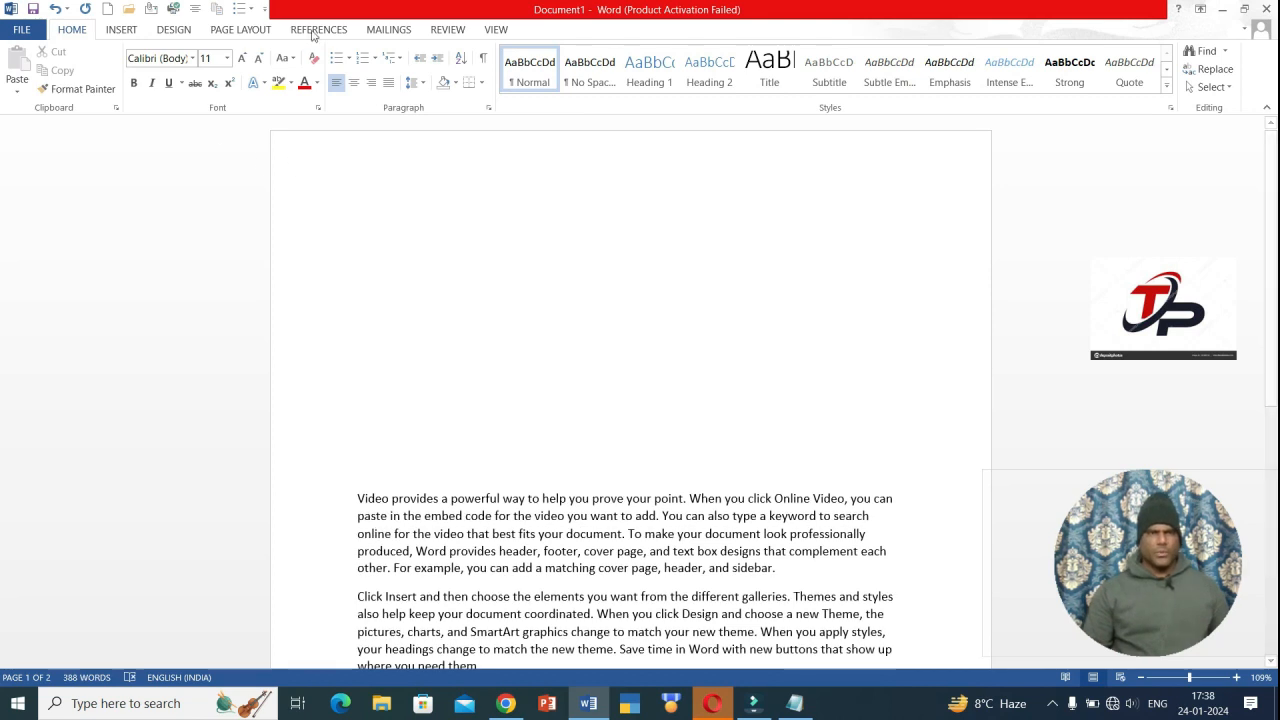
# - Insert a Screen Clipping of Notepad's title and menu bars, then delete it
pyautogui.click(122, 31)
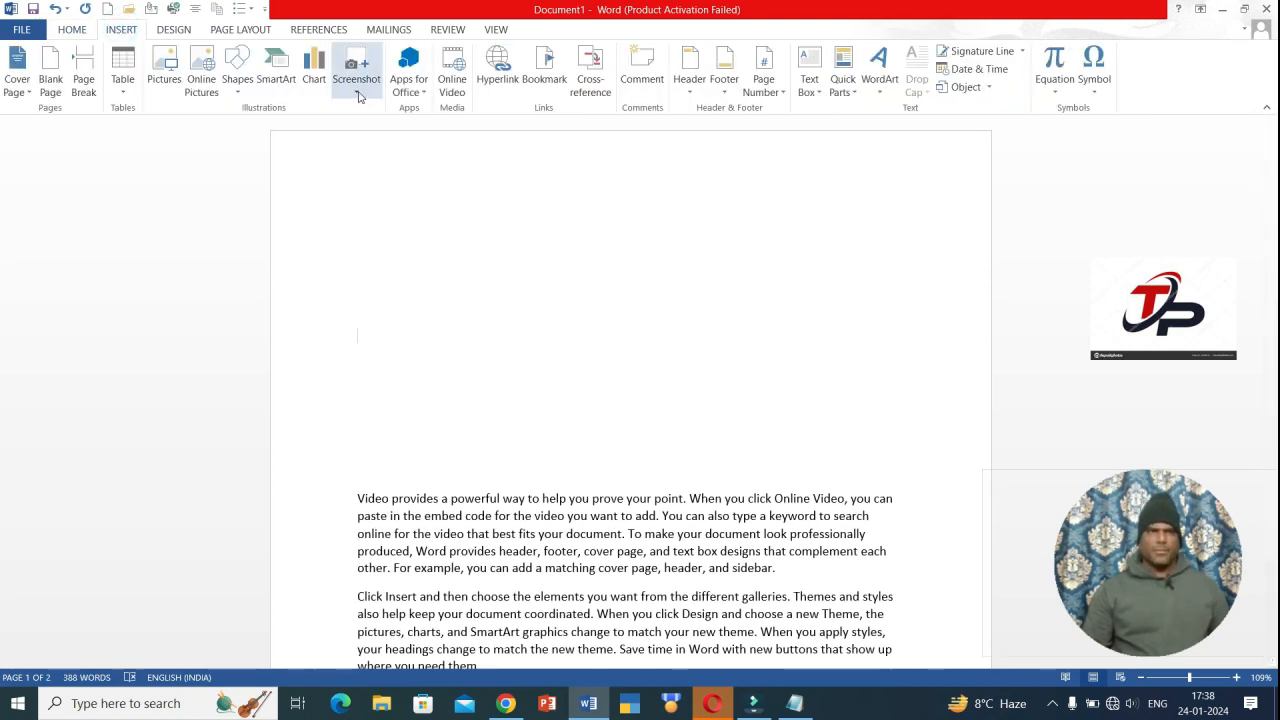
pyautogui.click(356, 88)
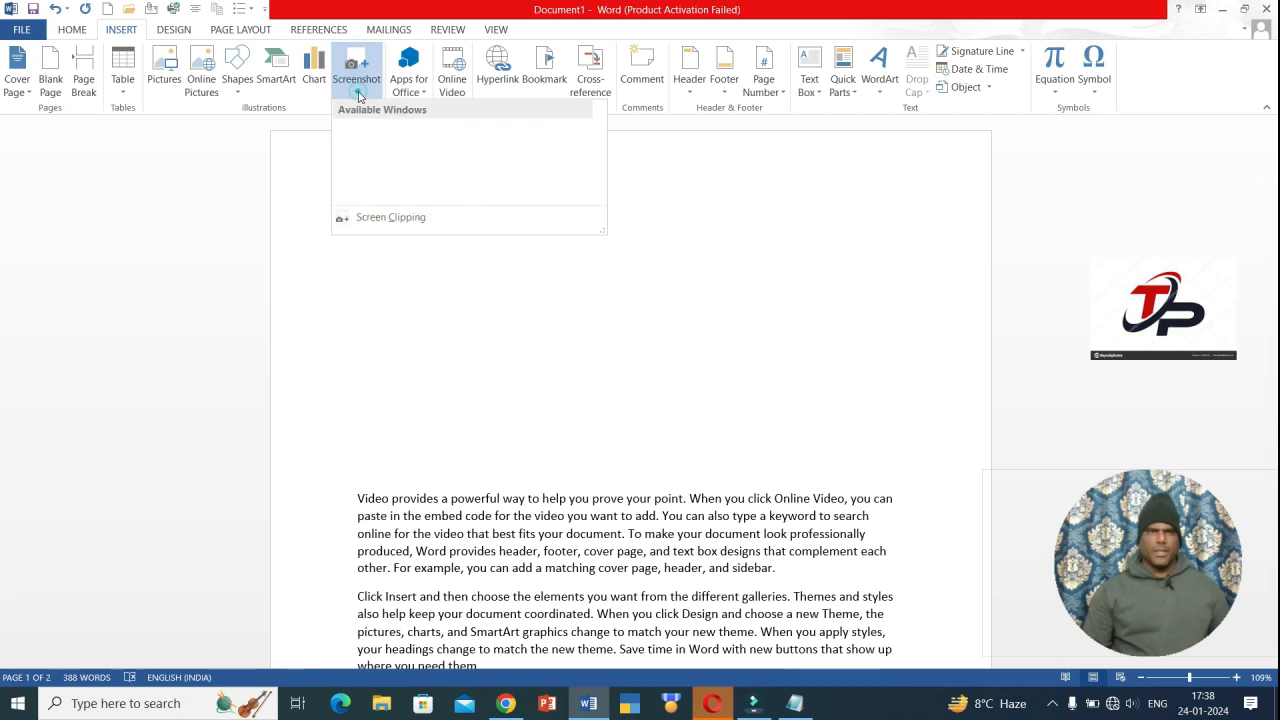
pyautogui.click(372, 218)
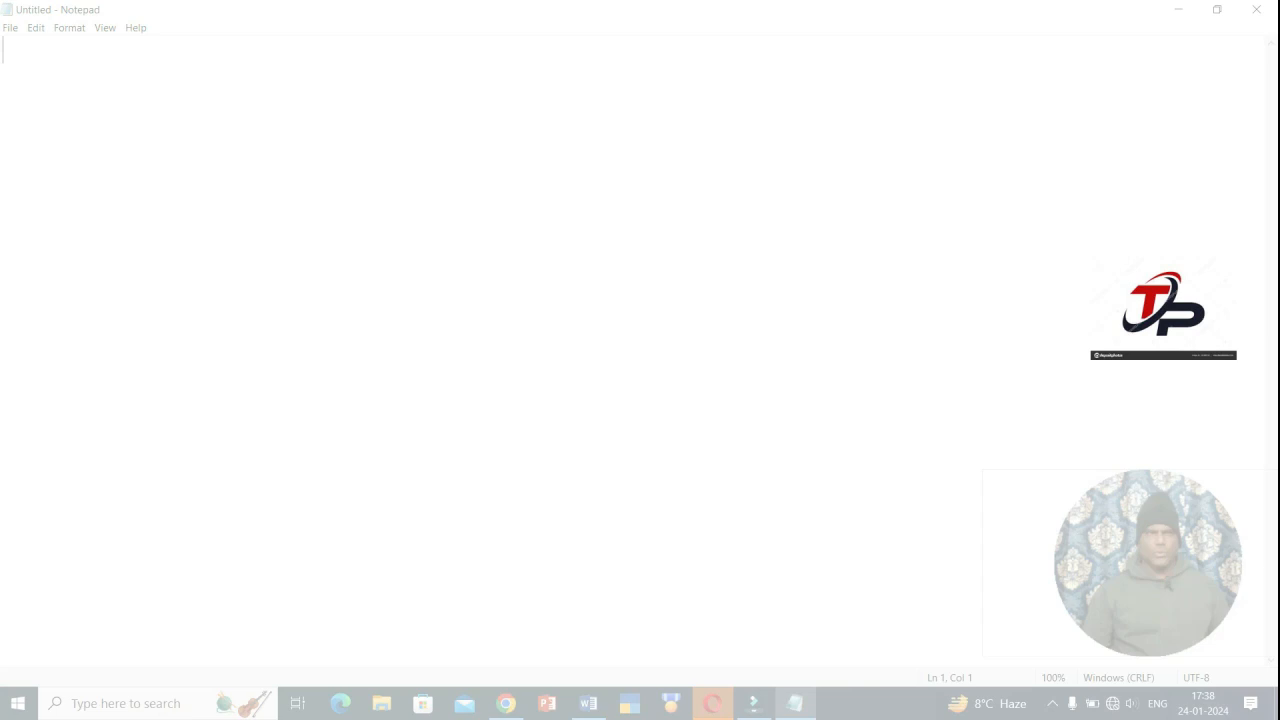
pyautogui.moveTo(1, 1); pyautogui.dragTo(1277, 37)
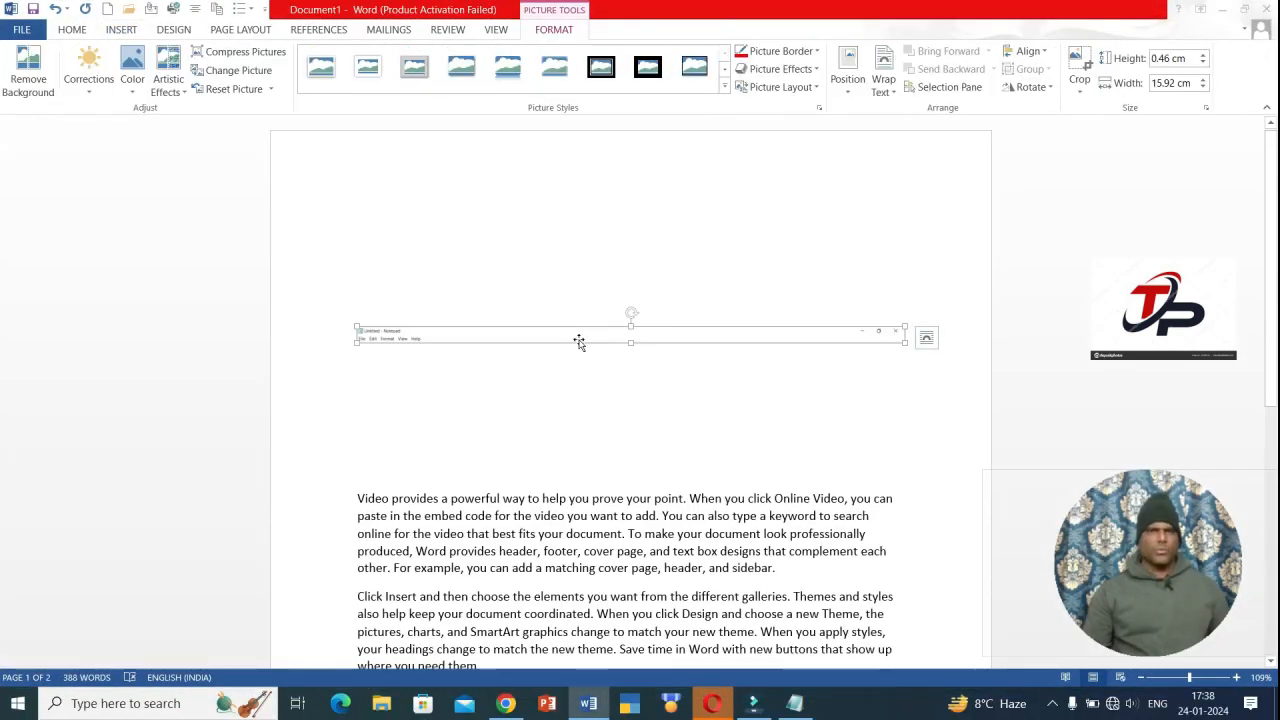
pyautogui.press('Delete')
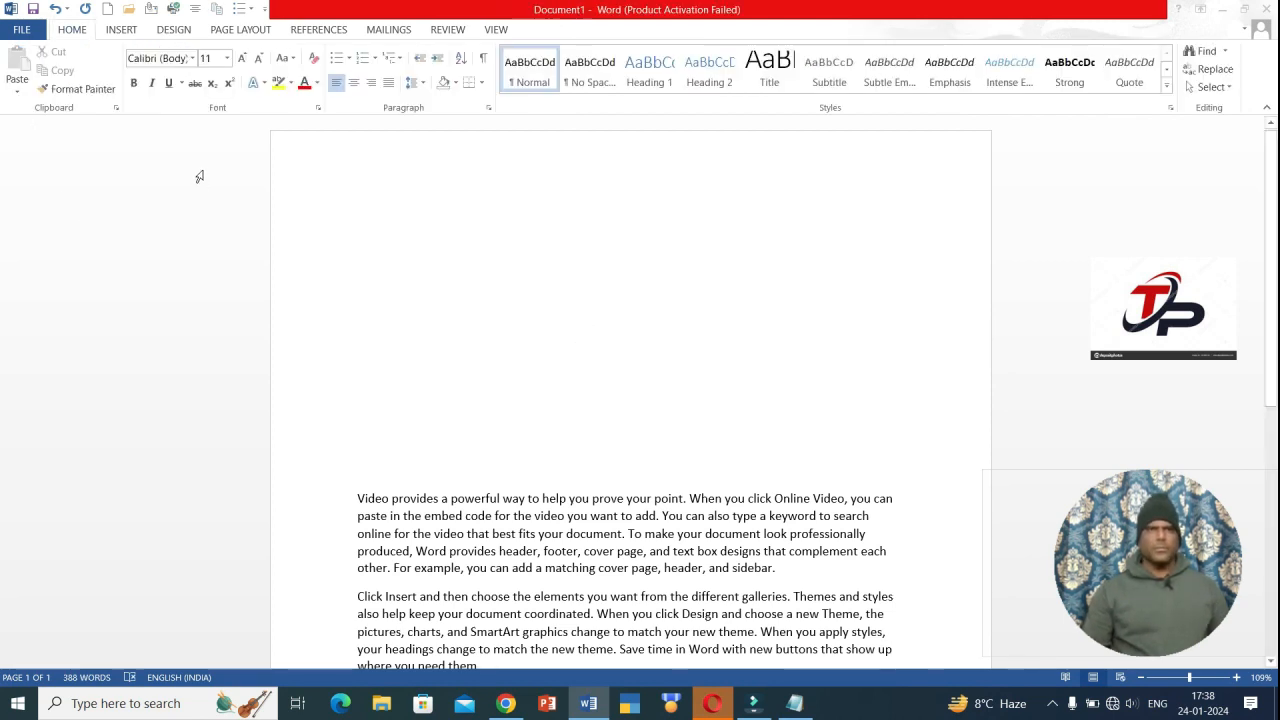
# - Show the INSERT ribbon, dismiss the network panel, and place the caret on the empty top line
pyautogui.click(122, 30)
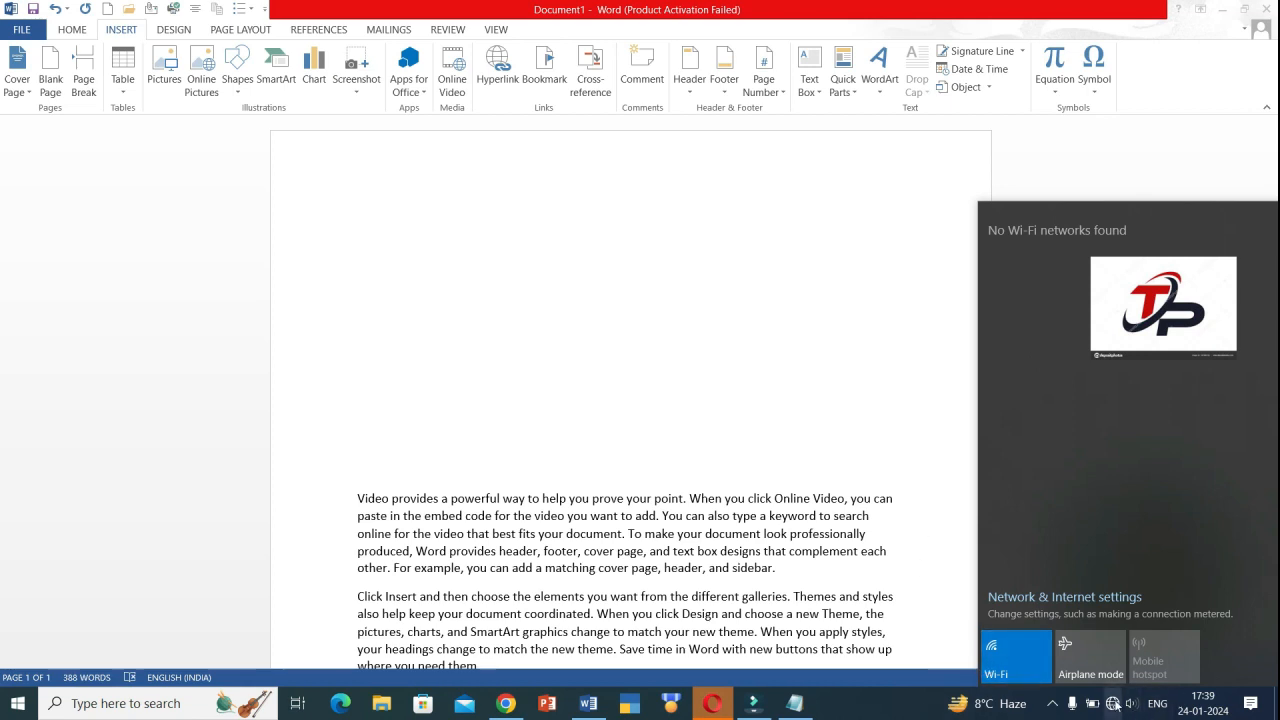
pyautogui.click(1117, 703)
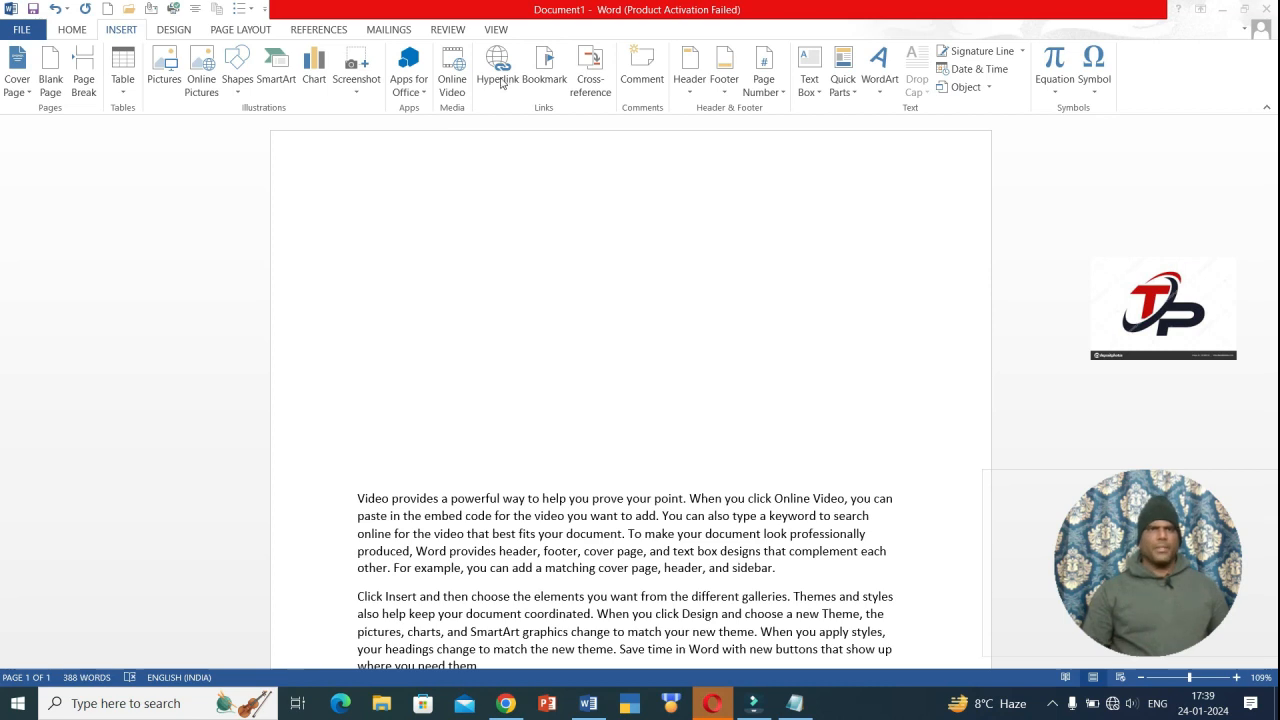
pyautogui.click(510, 344)
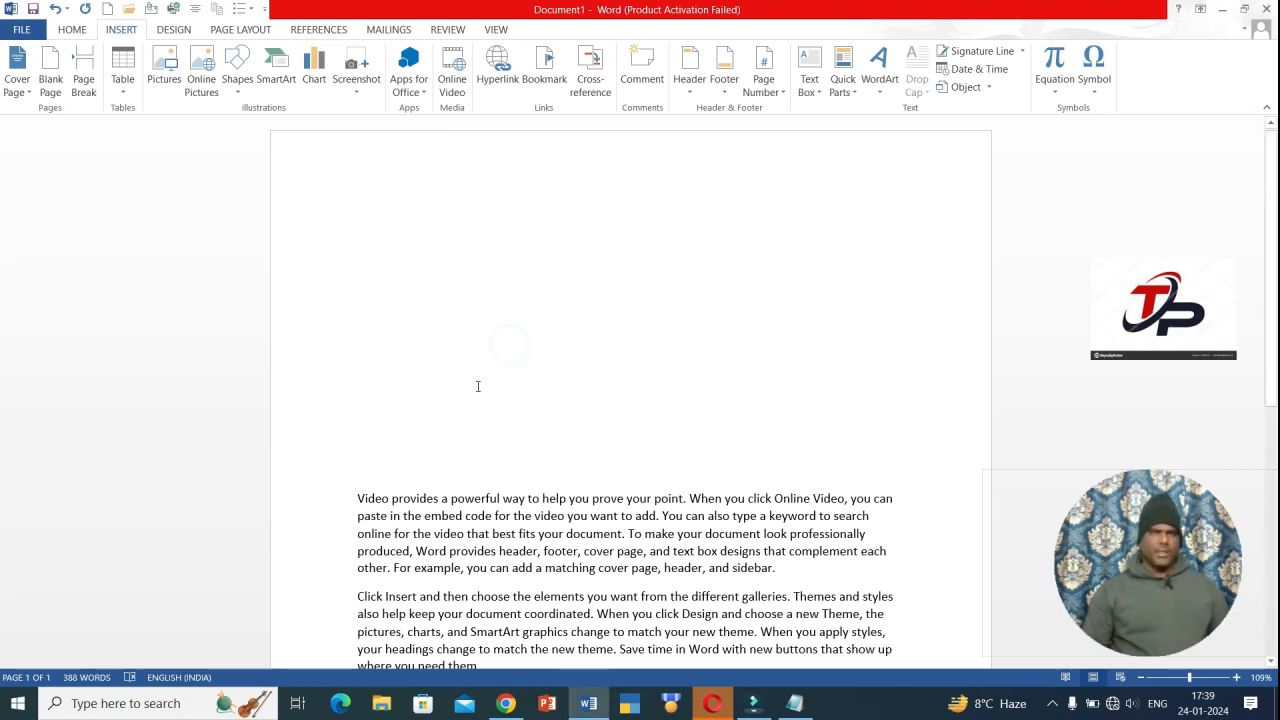
pyautogui.scroll(-3, 478, 386)
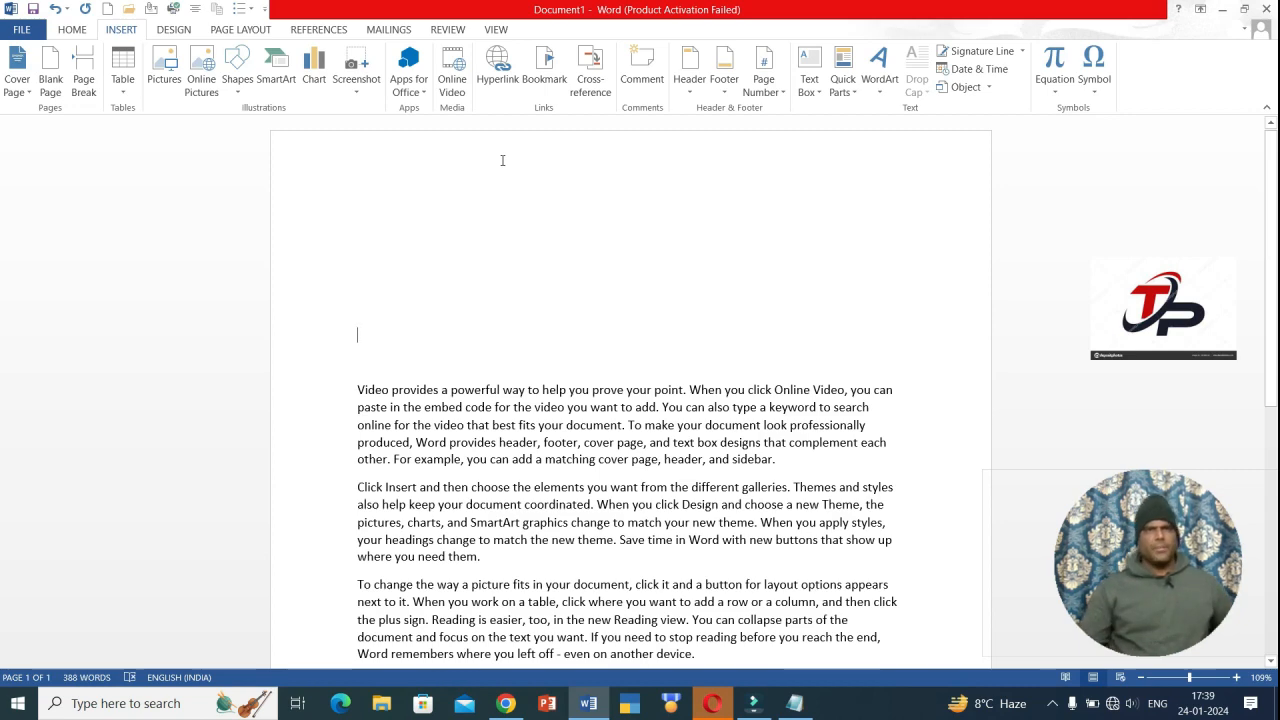
# - Insert a hyperlink on the top line pointing to Book1.xlsx in Documents
pyautogui.click(508, 90)
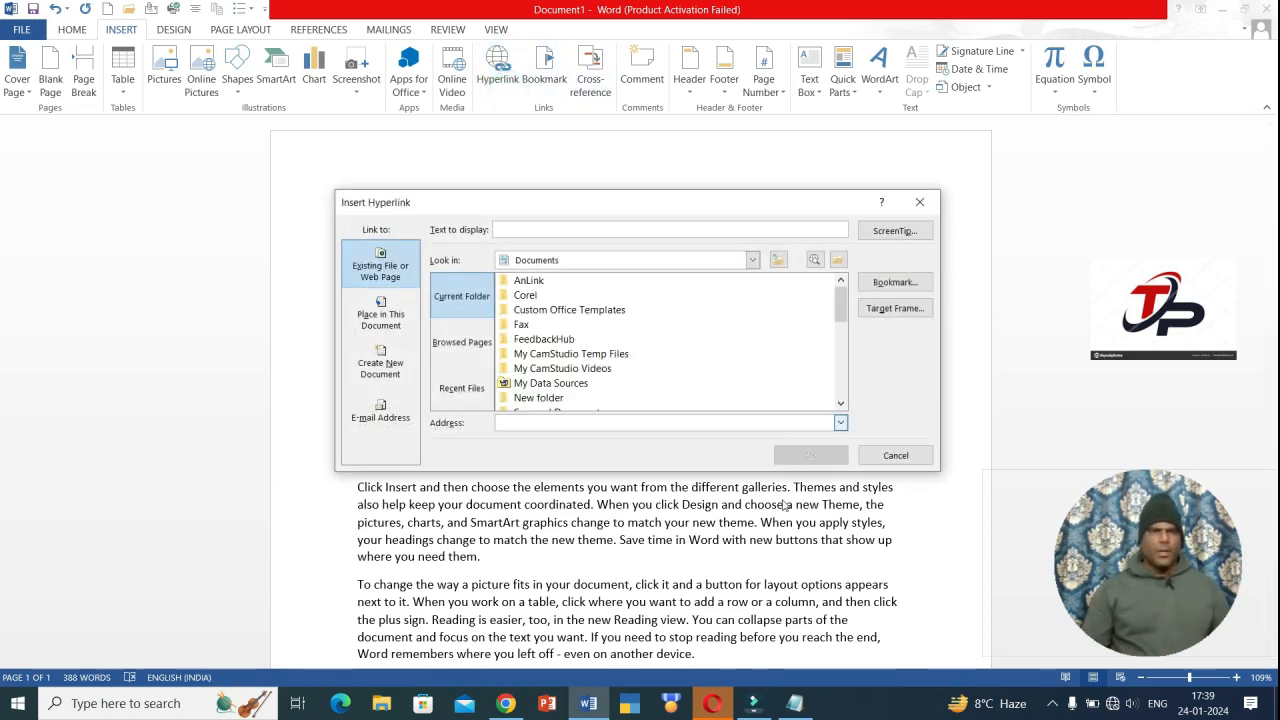
pyautogui.moveTo(842, 308); pyautogui.dragTo(842, 348)
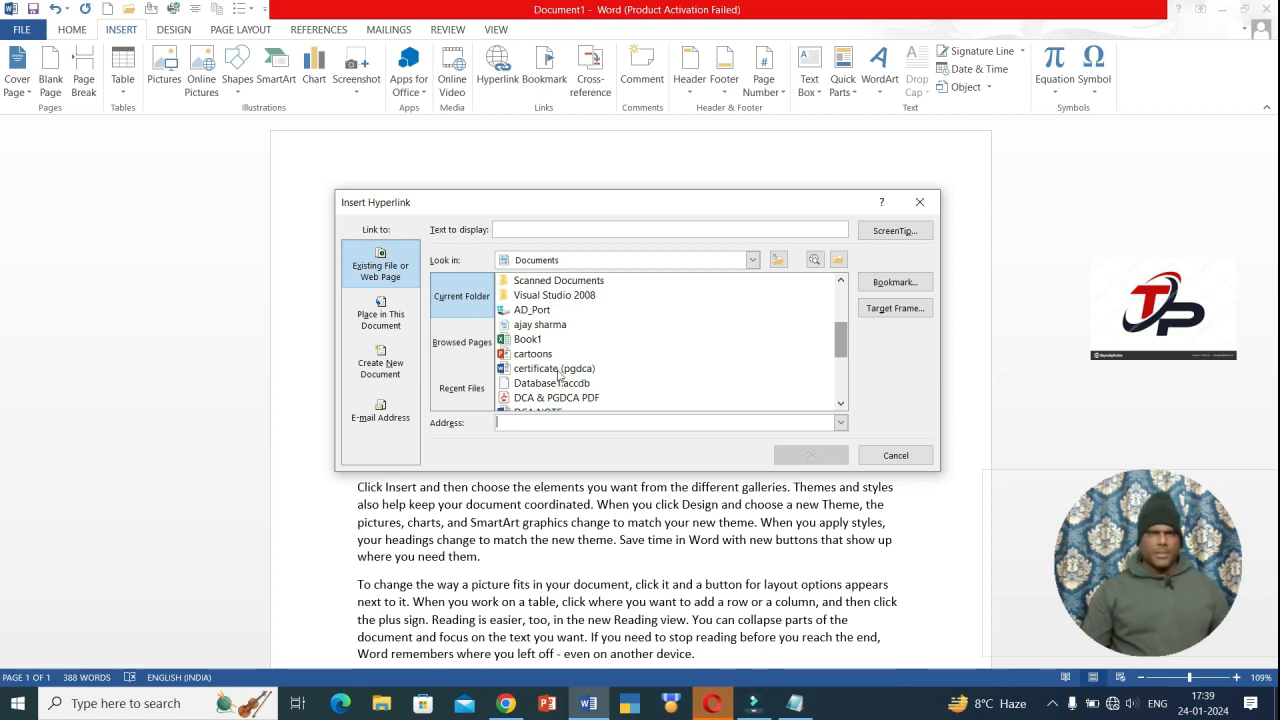
pyautogui.click(528, 340)
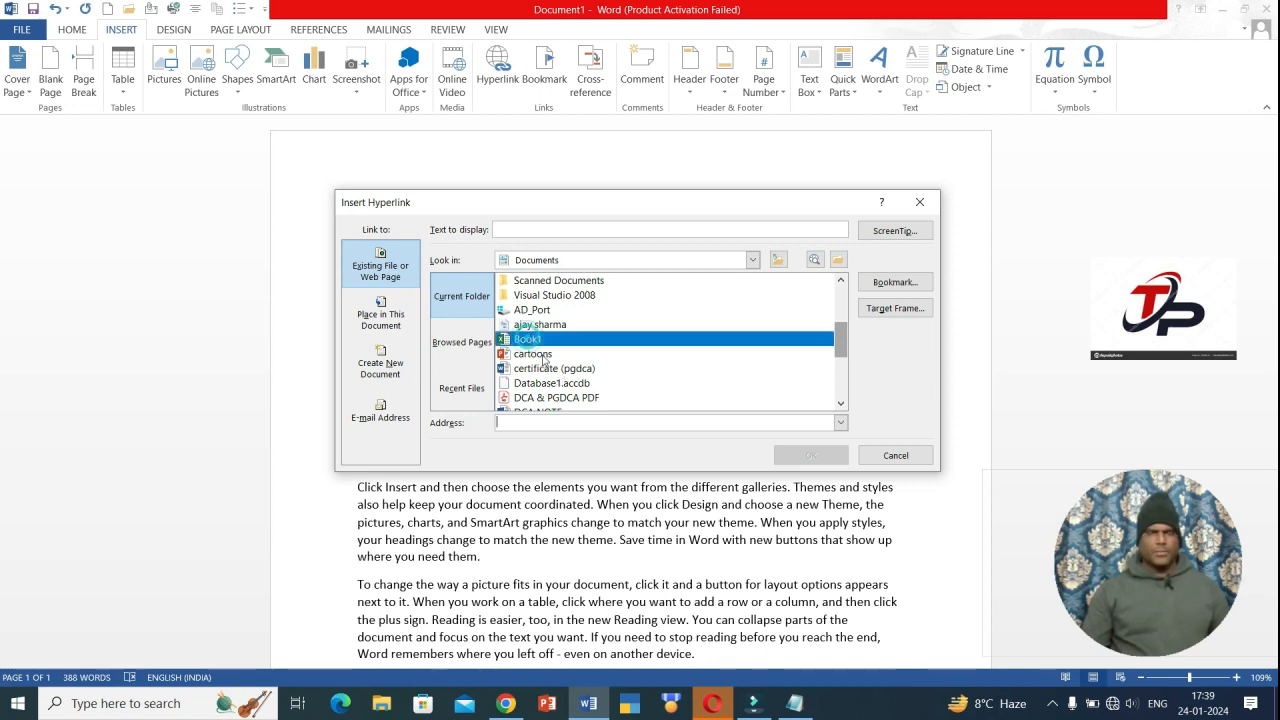
pyautogui.click(811, 455)
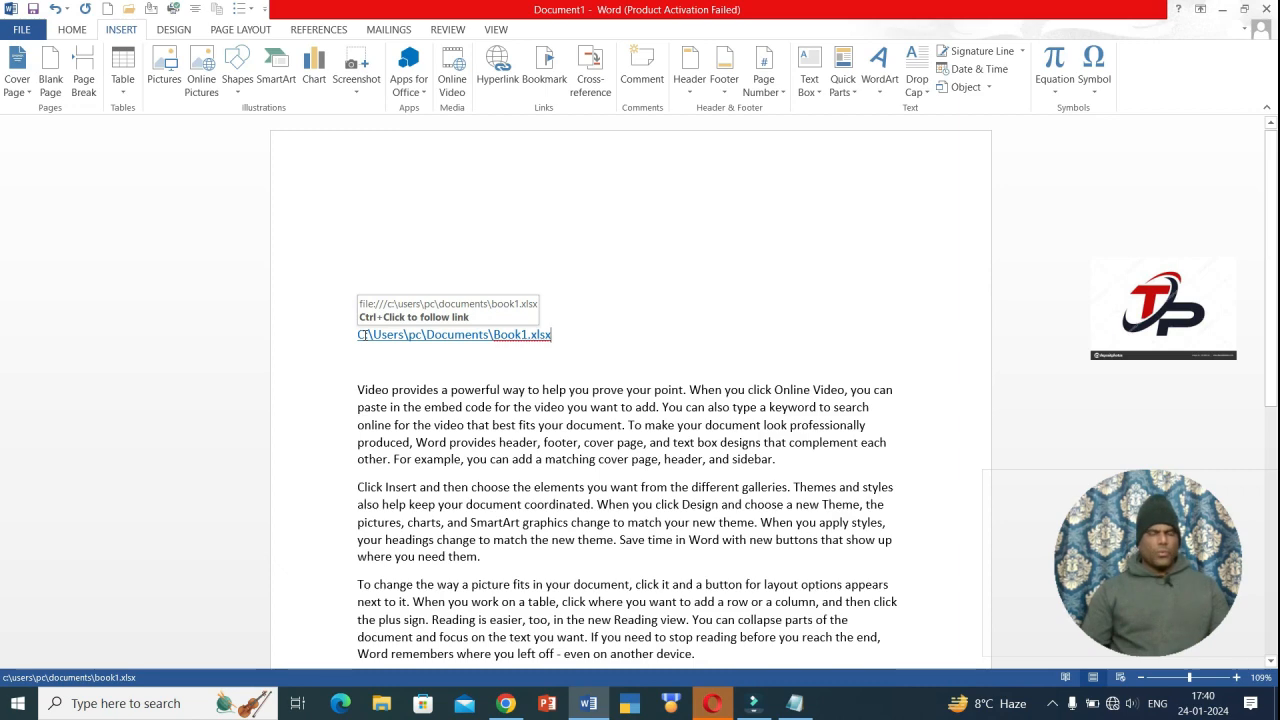
# - Follow the Book1.xlsx link and accept the security notice to open it in Excel
pyautogui.keyDown('ctrl'); pyautogui.click(364, 340); pyautogui.keyUp('ctrl')
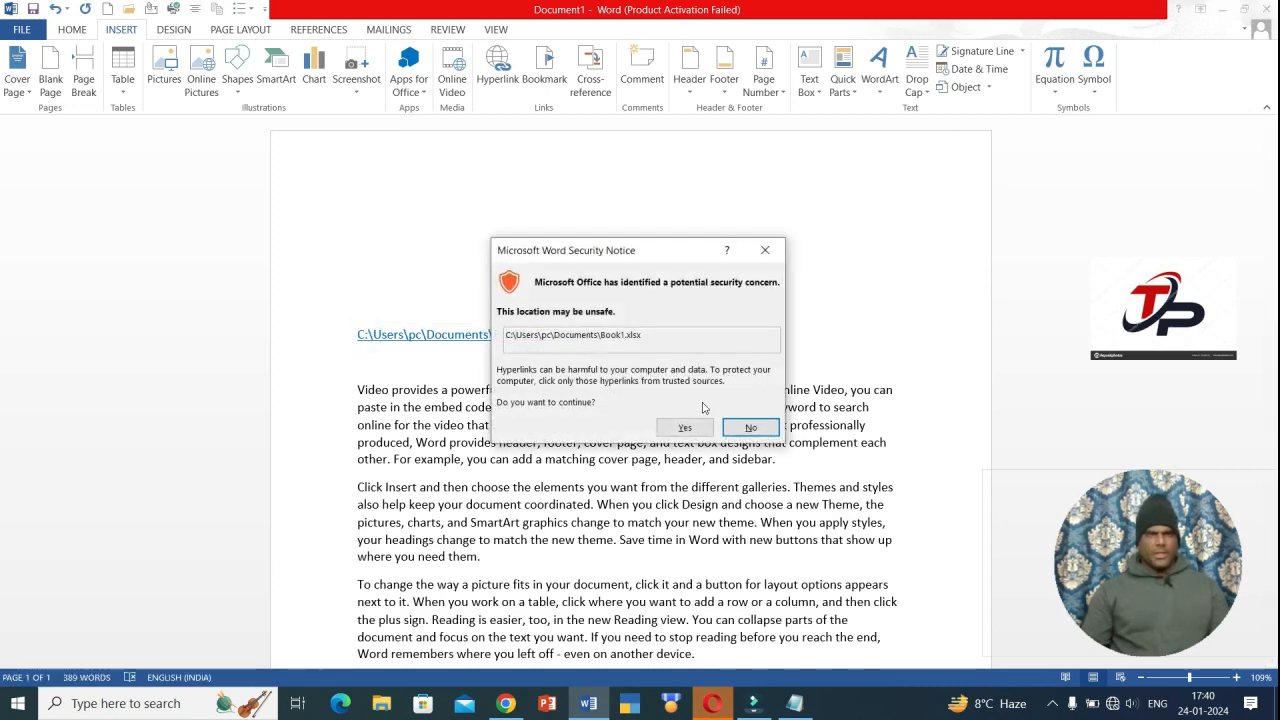
pyautogui.click(686, 428)
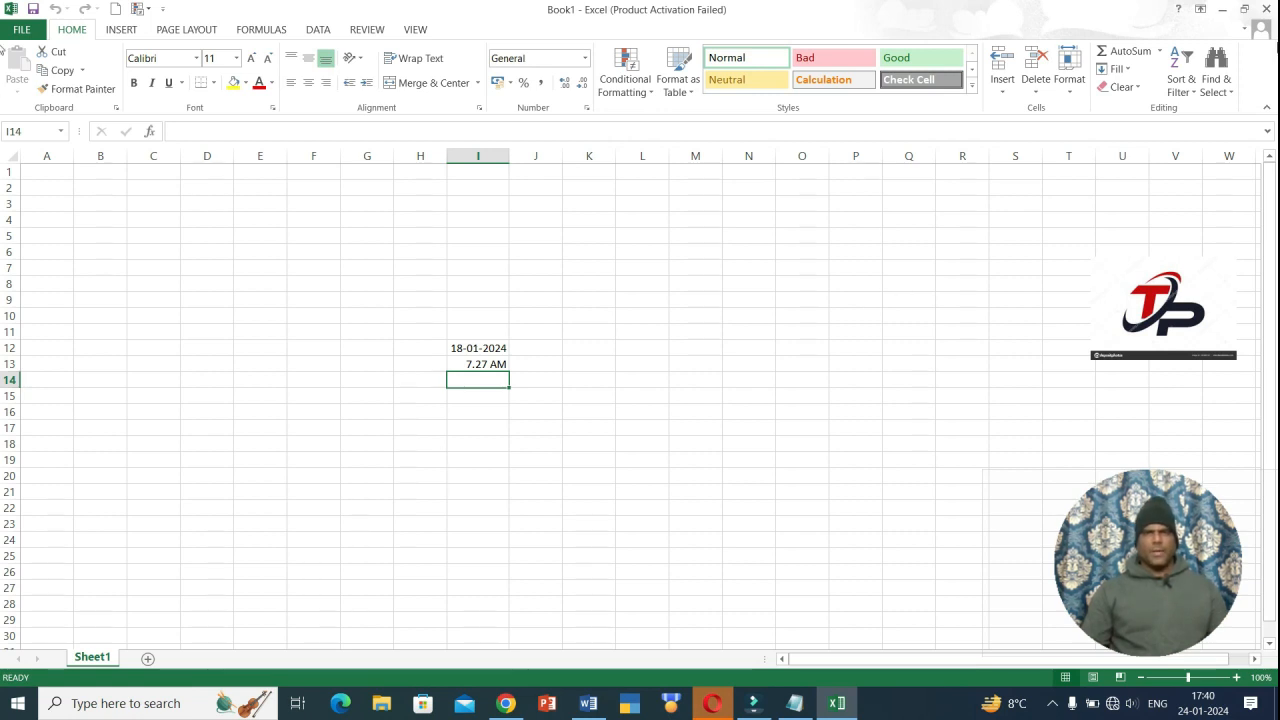
# - Close Excel and delete the Book1.xlsx hyperlink line from the document
pyautogui.click(1265, 9)
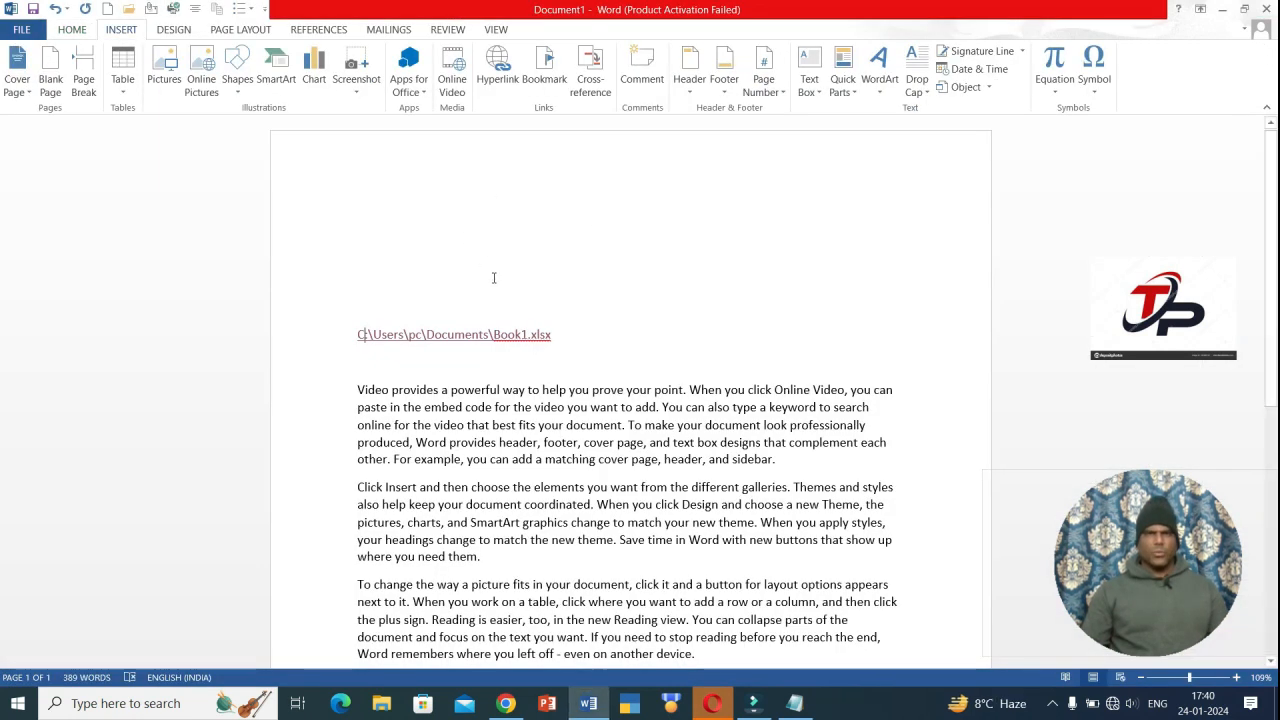
pyautogui.click(585, 318)
pyautogui.tripleClick(451, 344)
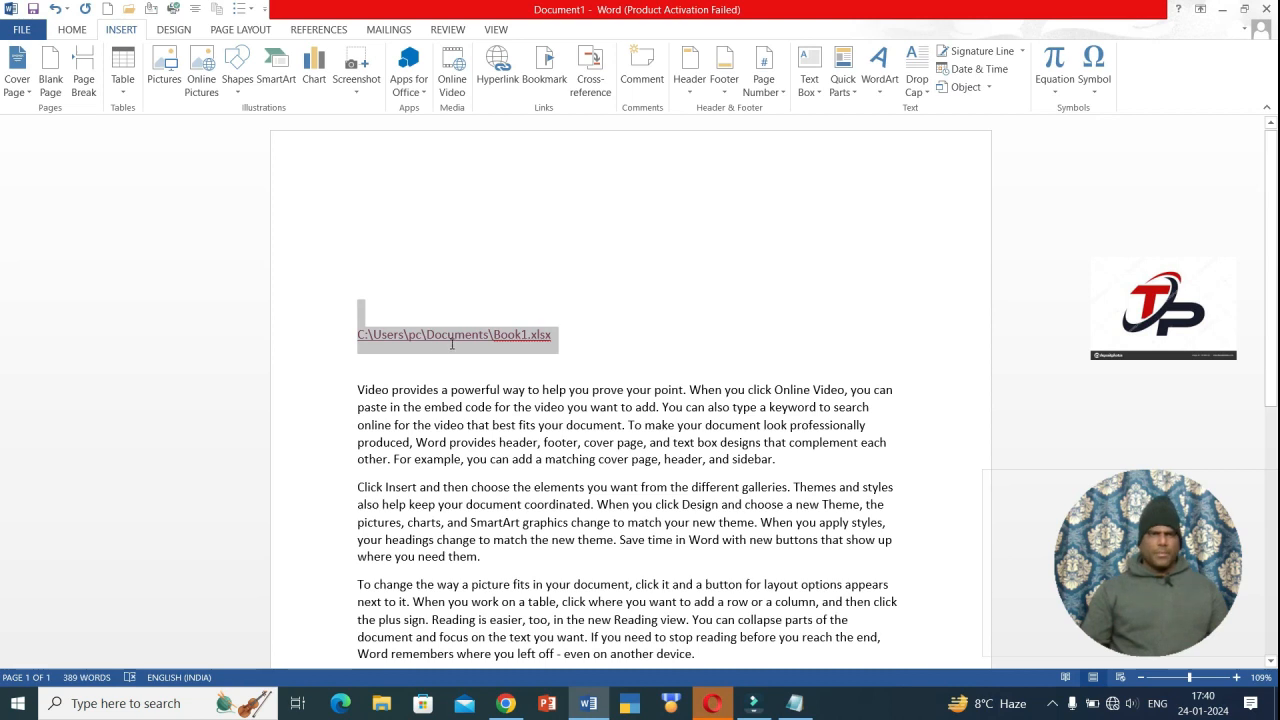
pyautogui.press('Delete')
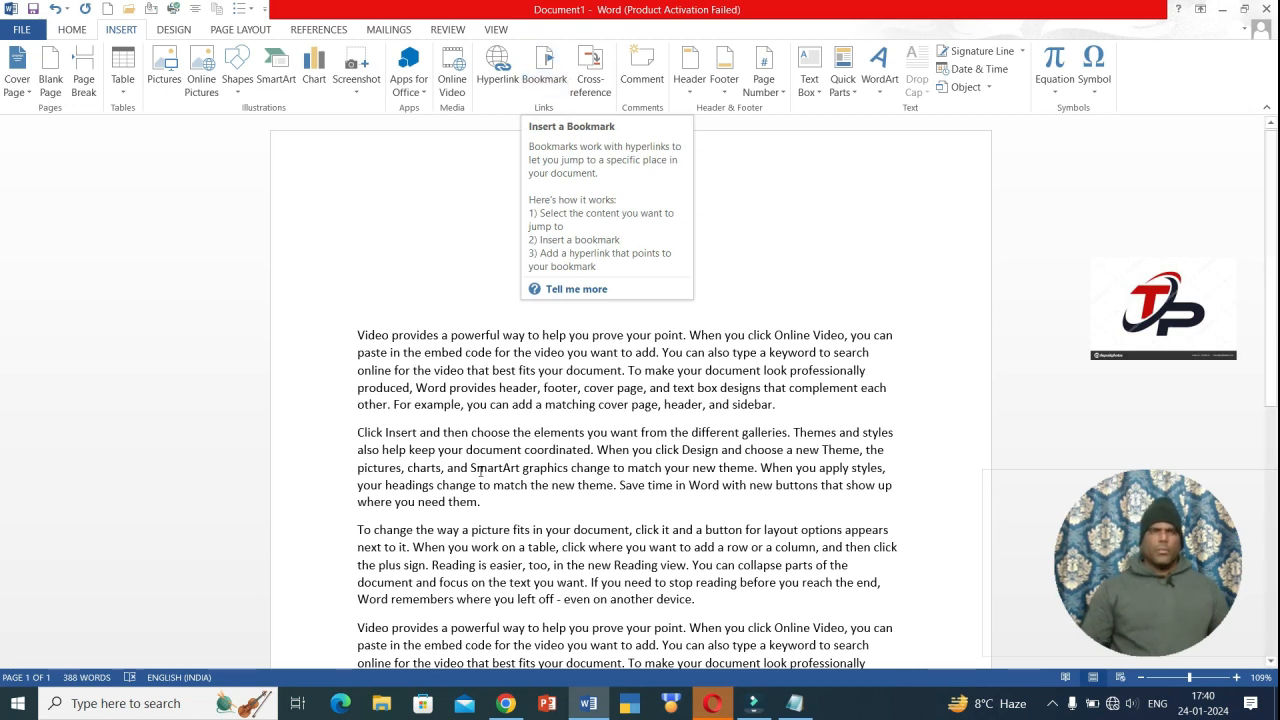
# - Select the word 'them.' at the end of the second paragraph
pyautogui.moveTo(450, 461)
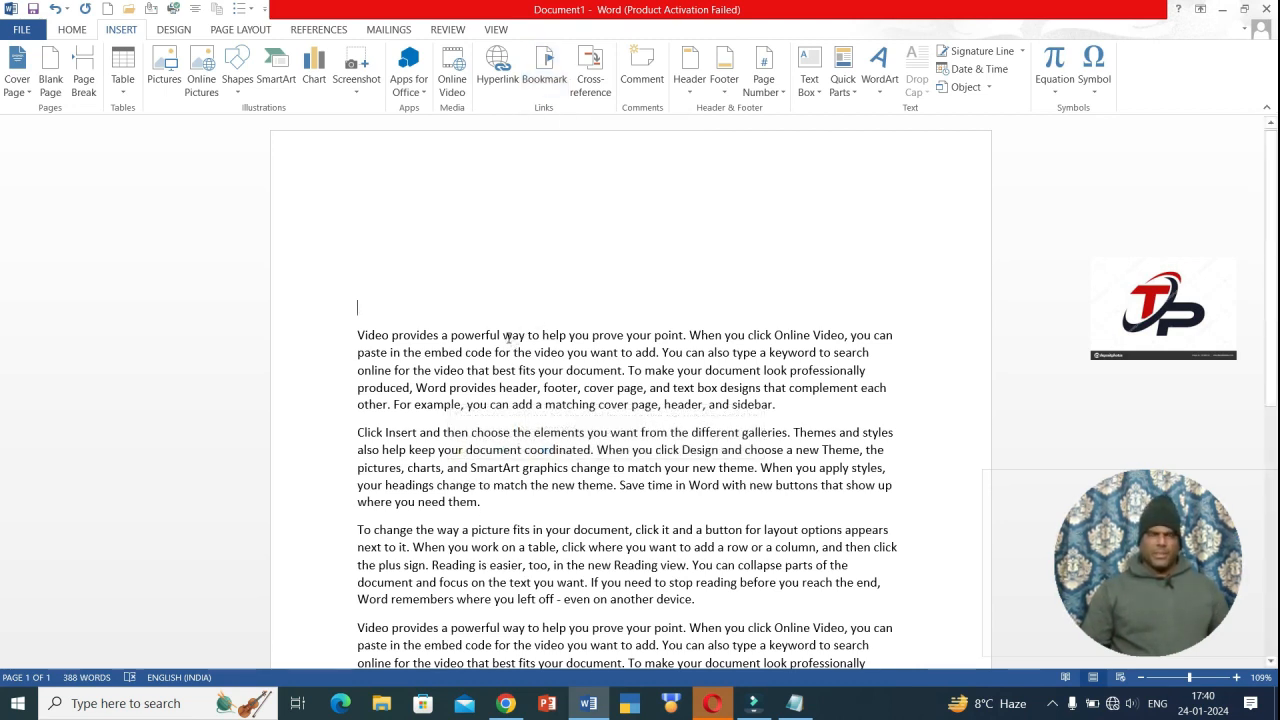
pyautogui.scroll(-3, 694, 542)
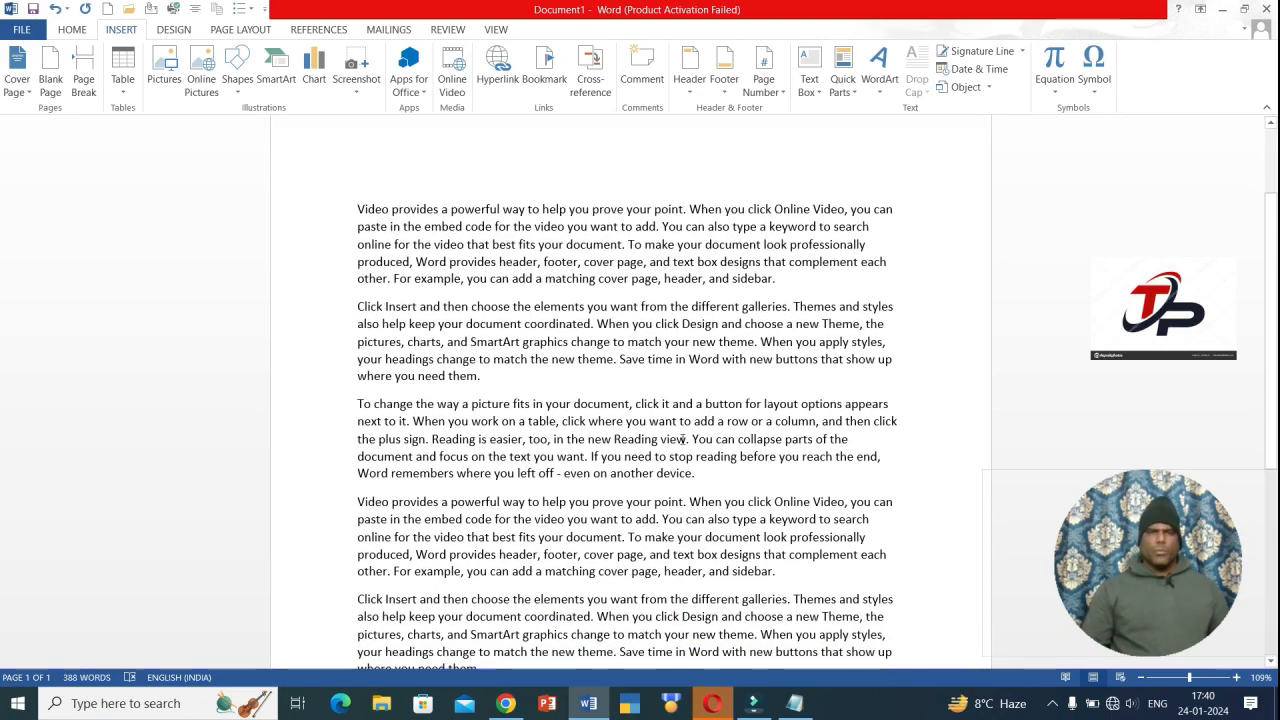
pyautogui.scroll(-9, 625, 470)
pyautogui.scroll(4, 606, 489)
pyautogui.scroll(4, 597, 517)
pyautogui.click(493, 349)
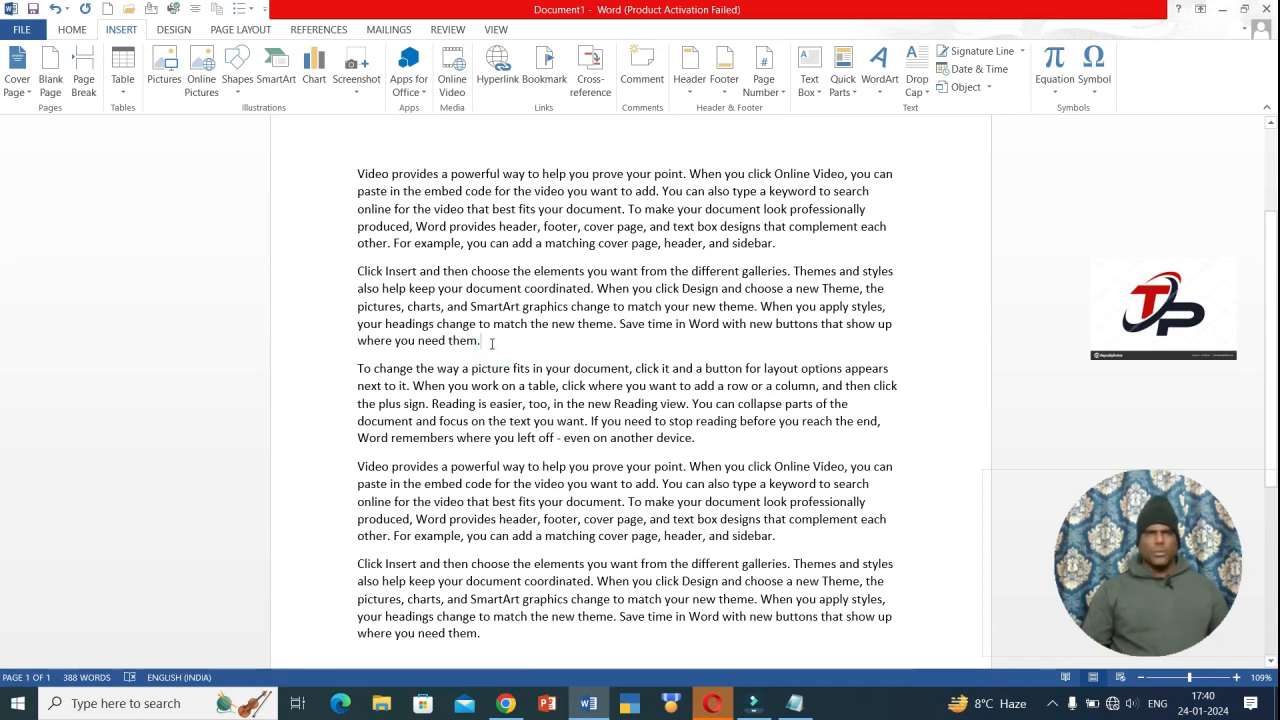
pyautogui.moveTo(491, 343); pyautogui.dragTo(449, 341)
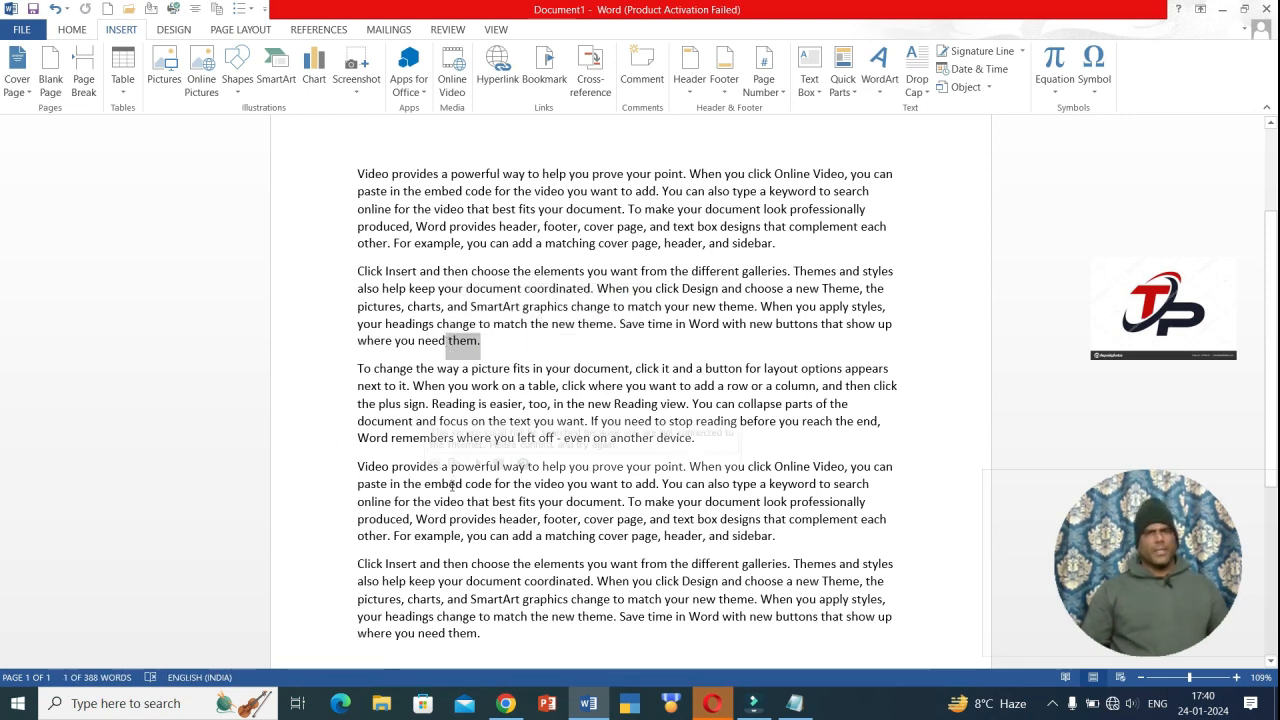
# - Add a bookmark named ABC on the selected word 'them.'
pyautogui.click(546, 78)
pyautogui.click(844, 304)
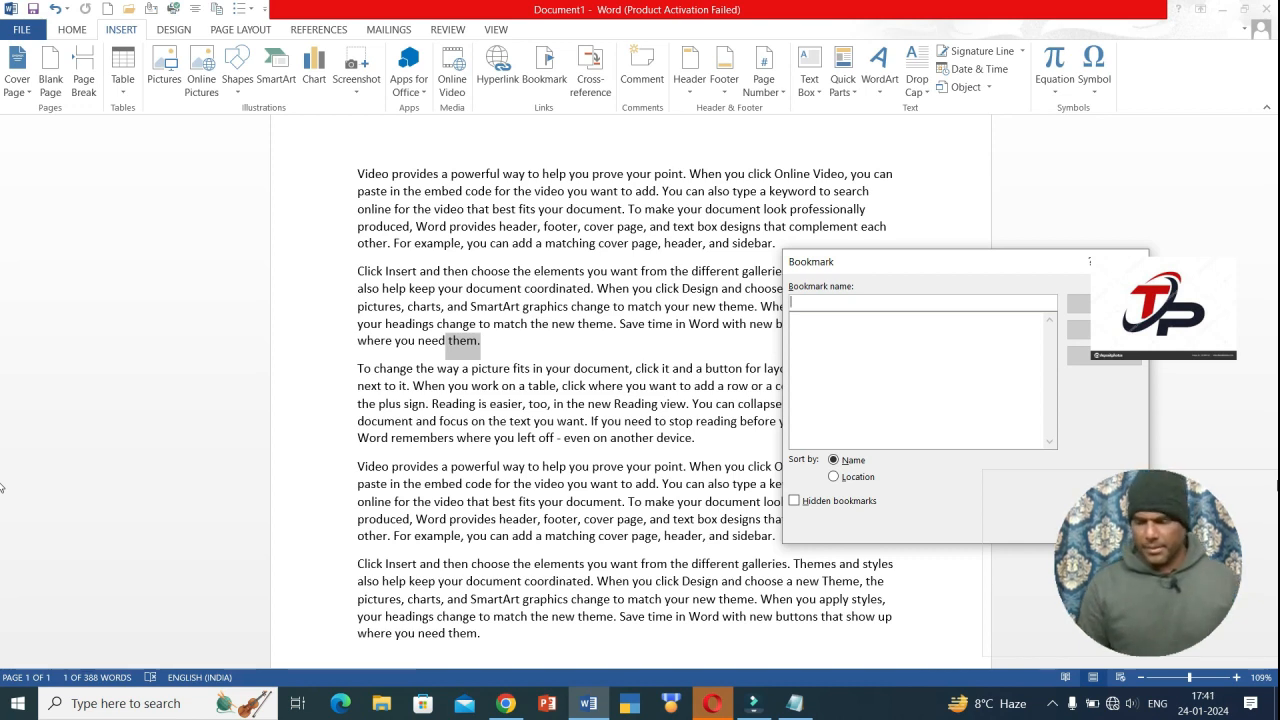
pyautogui.write('ABC')
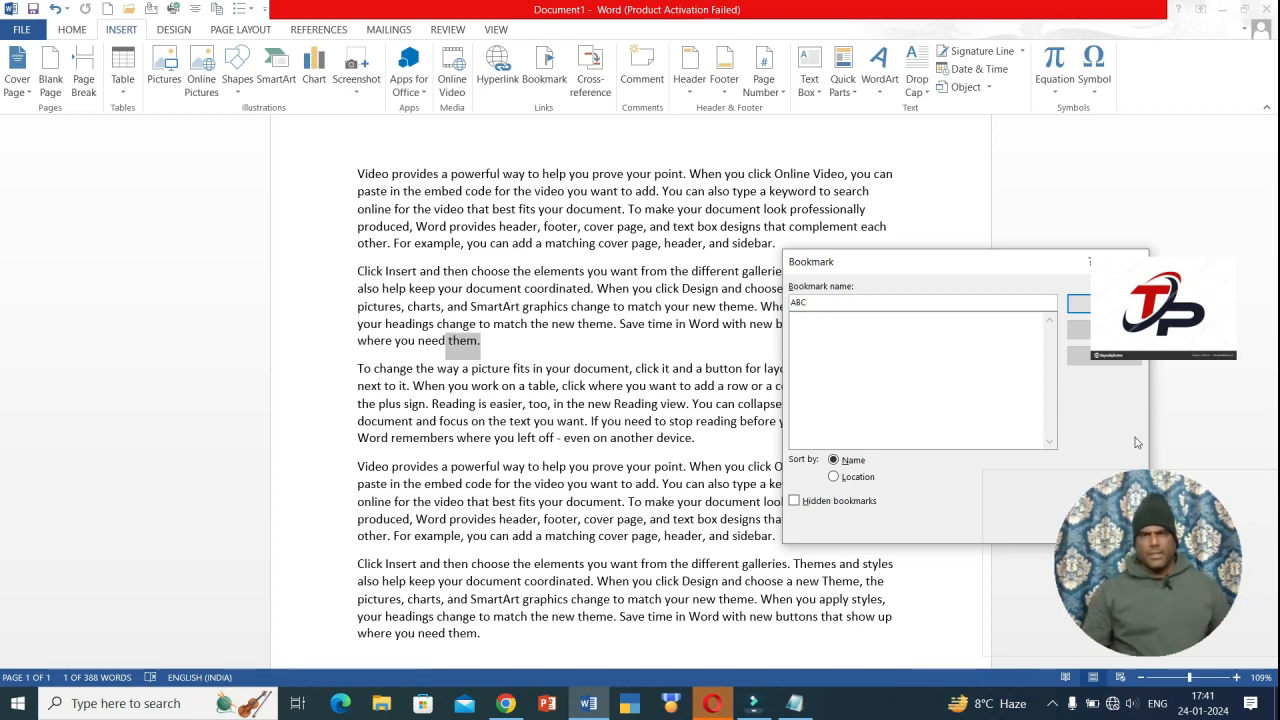
pyautogui.click(1104, 304)
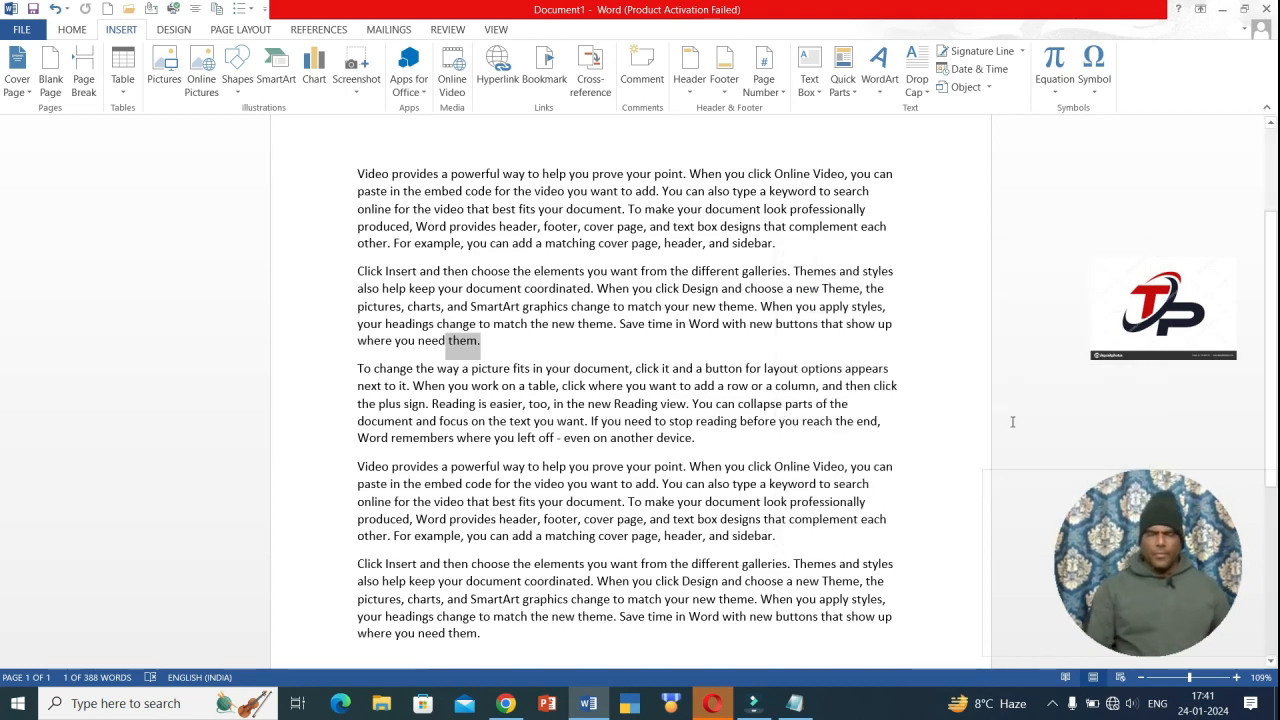
# - From the document top, use Go To on bookmark ABC to confirm it jumps back
pyautogui.hotkey('ctrl', 'Home')
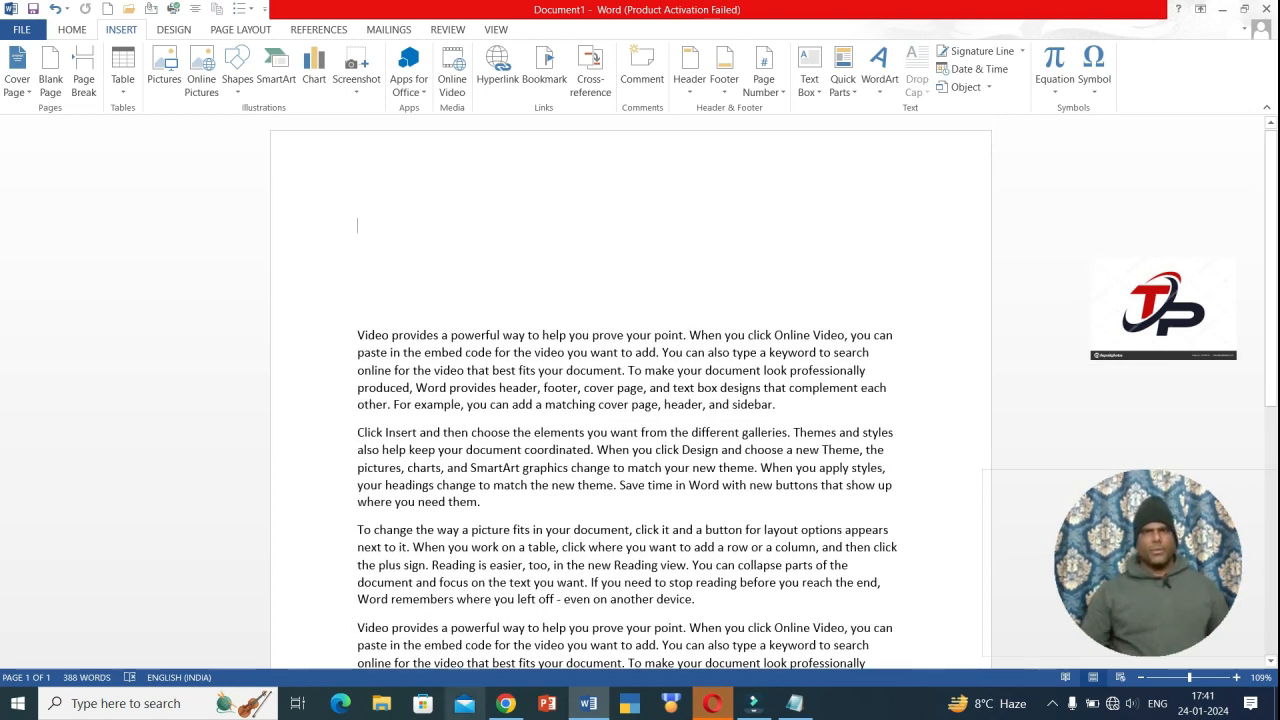
pyautogui.click(544, 62)
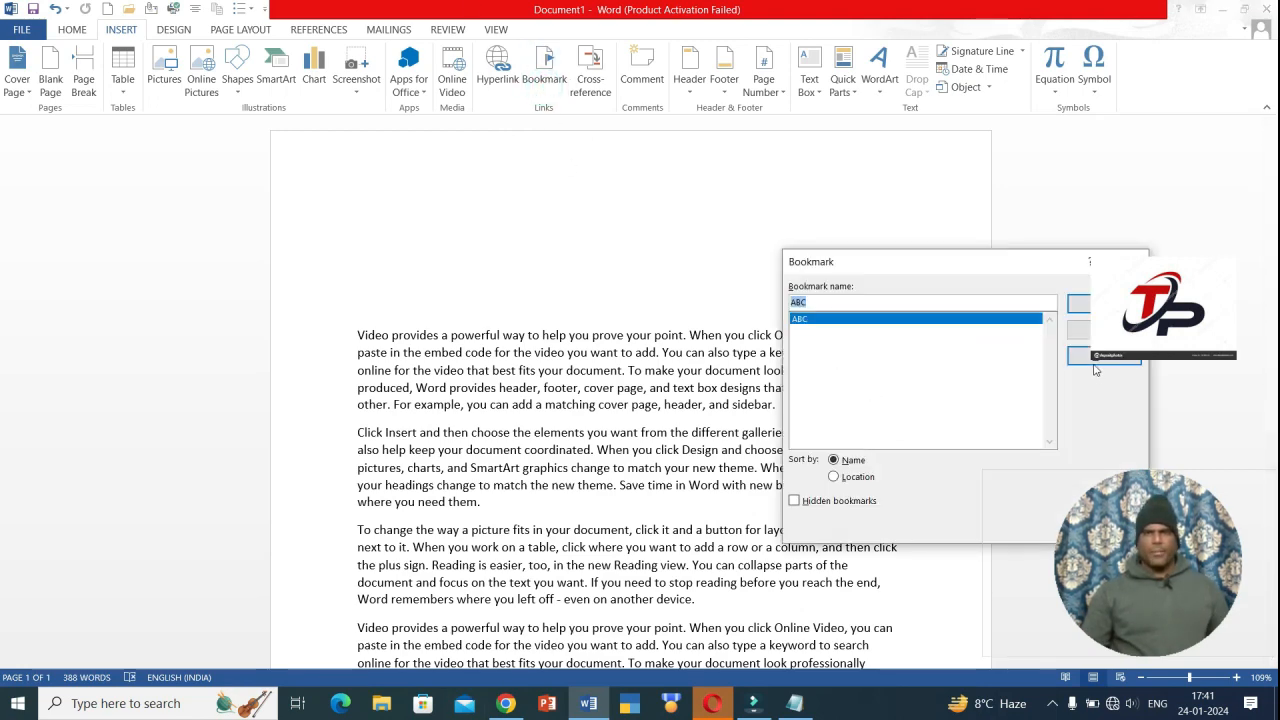
pyautogui.click(1100, 358)
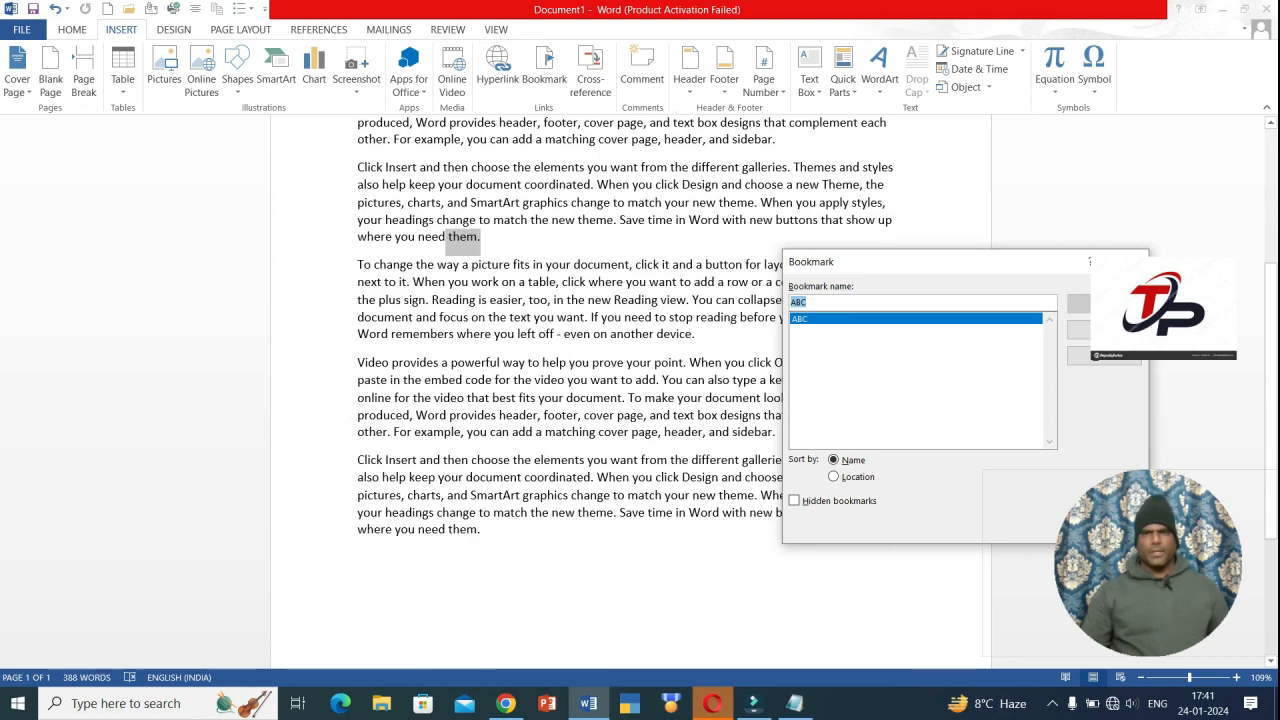
pyautogui.click(1130, 261)
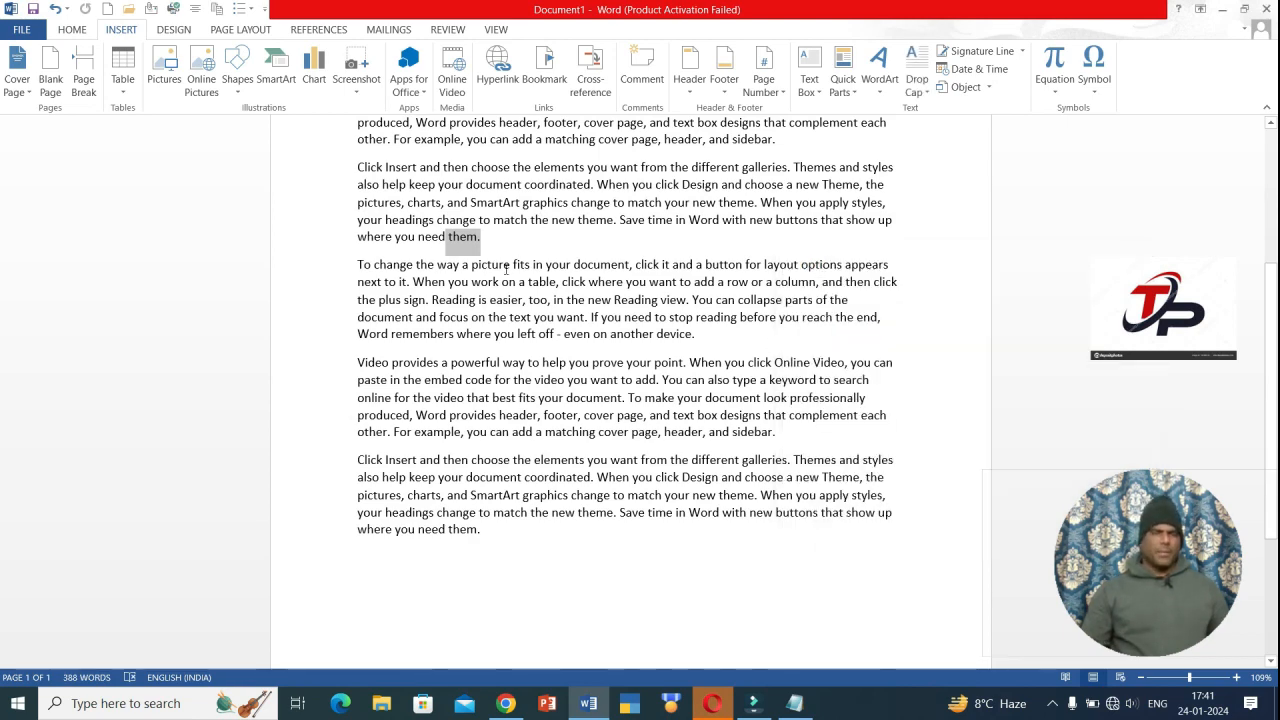
pyautogui.scroll(3, 540, 334)
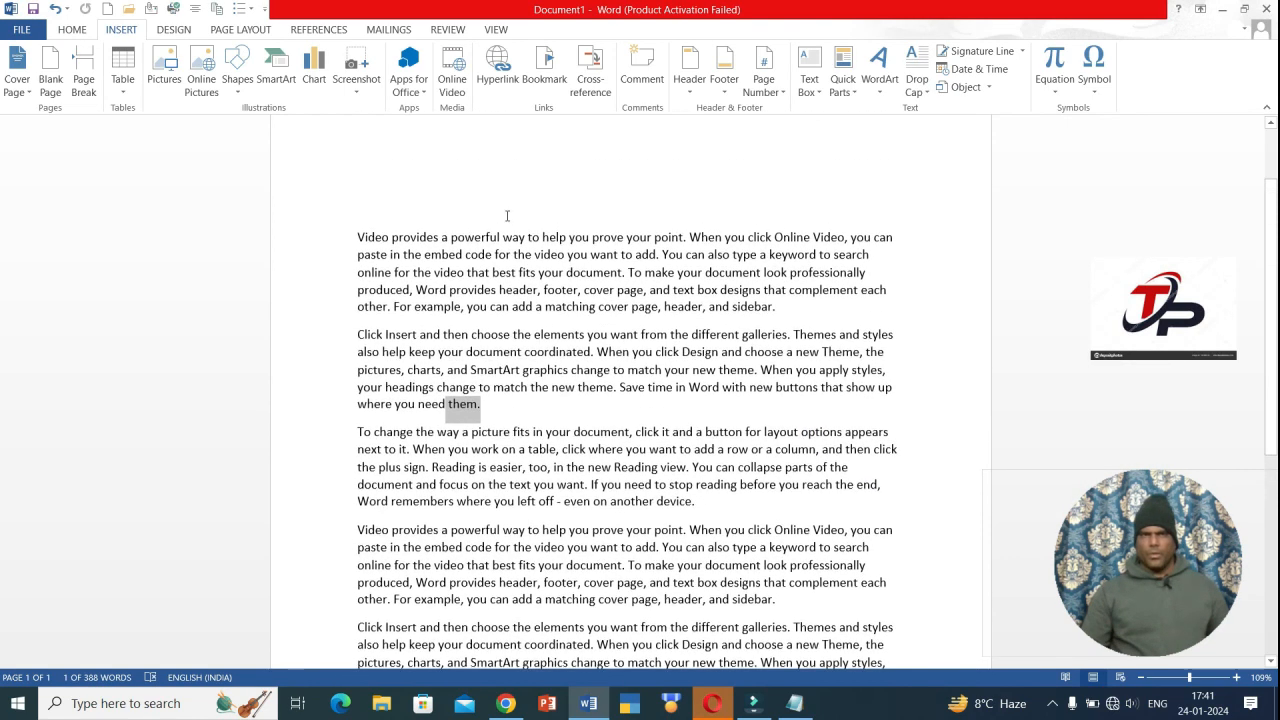
pyautogui.click(352, 234)
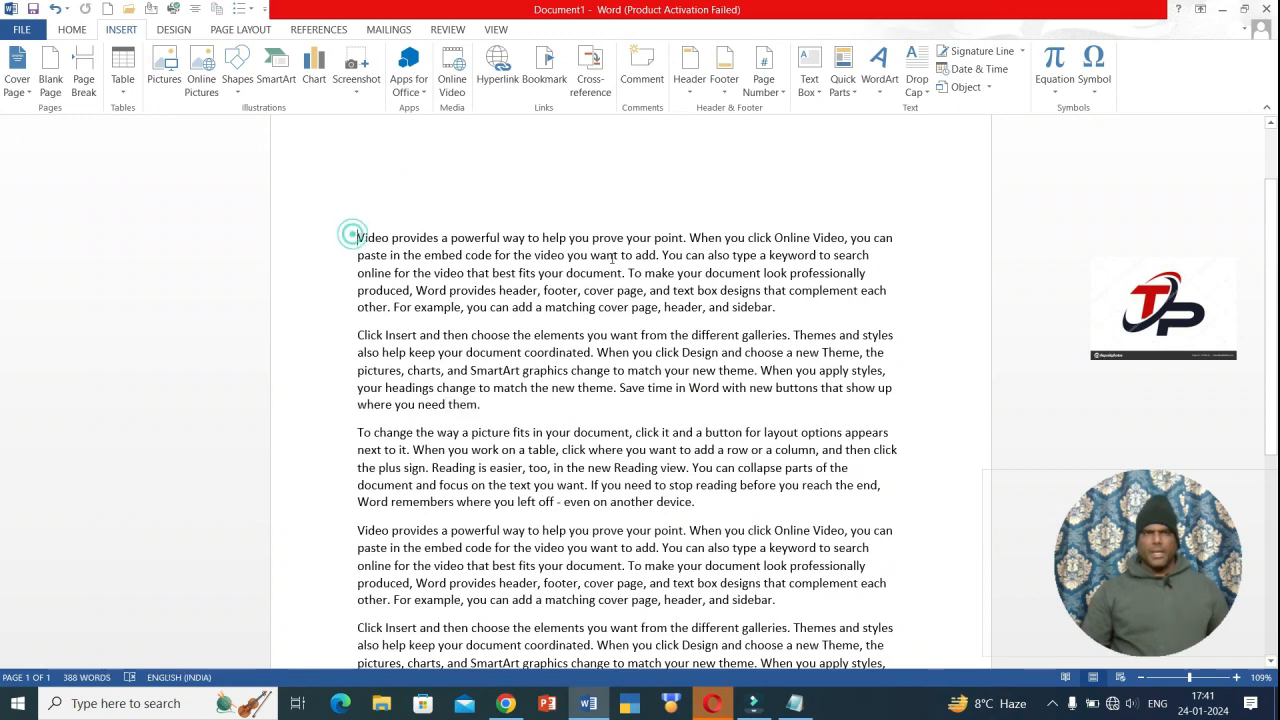
pyautogui.click(591, 85)
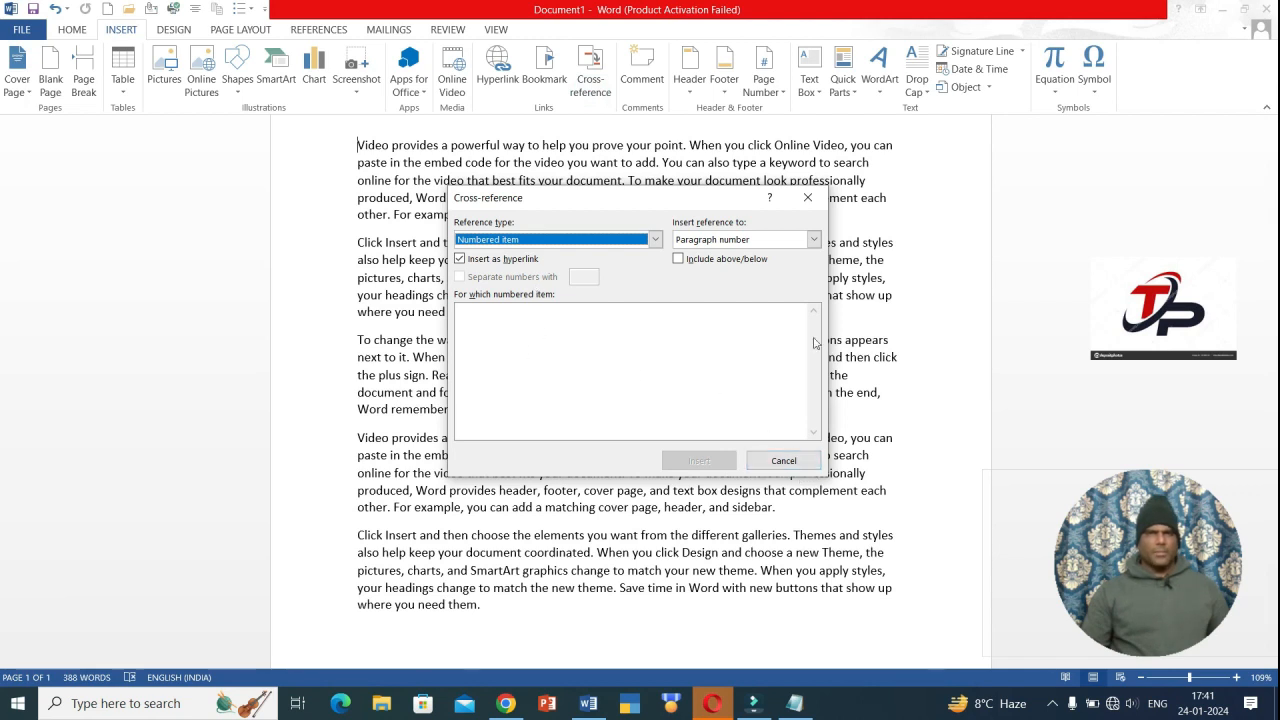
pyautogui.click(814, 239)
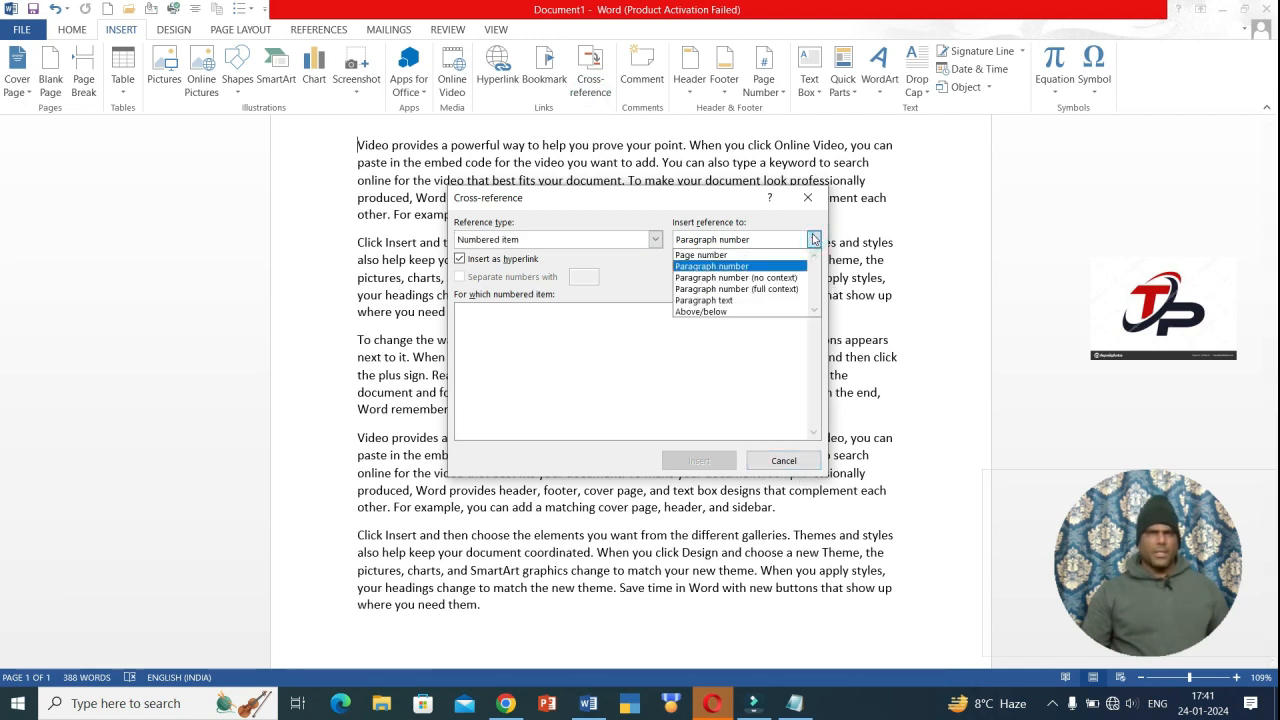
pyautogui.click(814, 239)
pyautogui.click(777, 458)
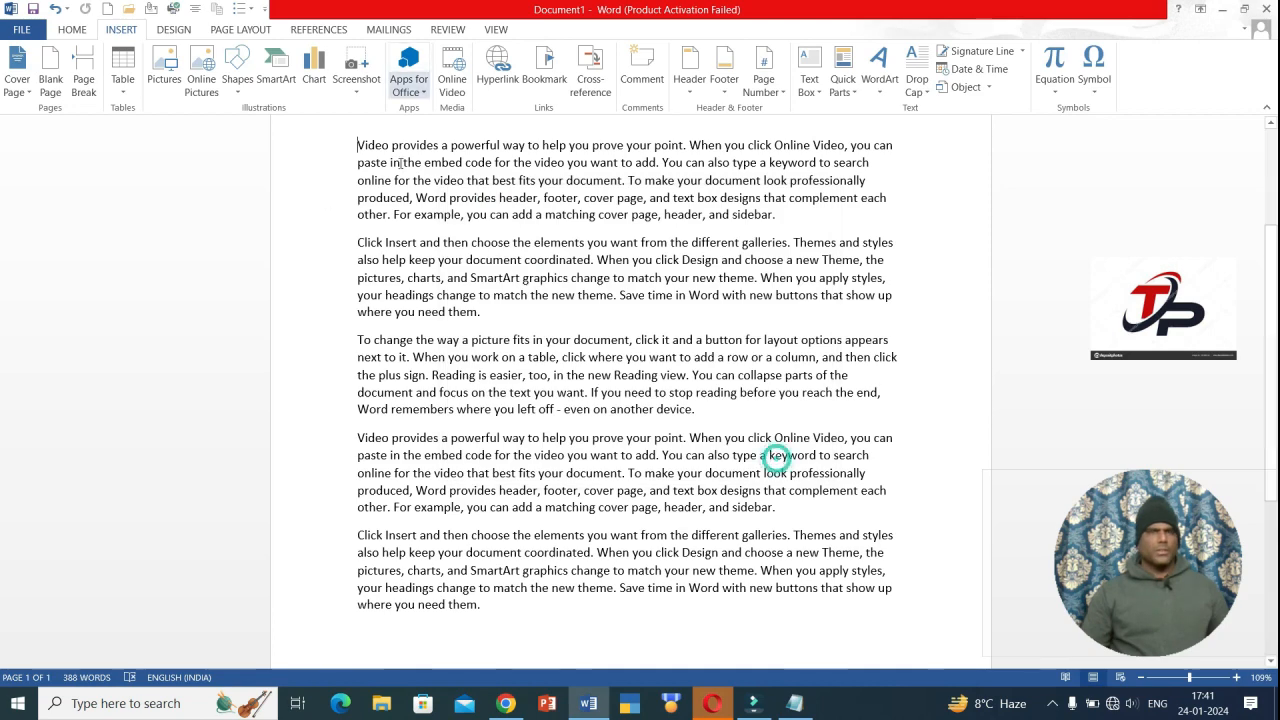
pyautogui.scroll(2, 475, 382)
pyautogui.scroll(3, 475, 382)
pyautogui.click(387, 219)
pyautogui.scroll(-10, 397, 300)
pyautogui.scroll(6, 359, 333)
pyautogui.scroll(2, 359, 333)
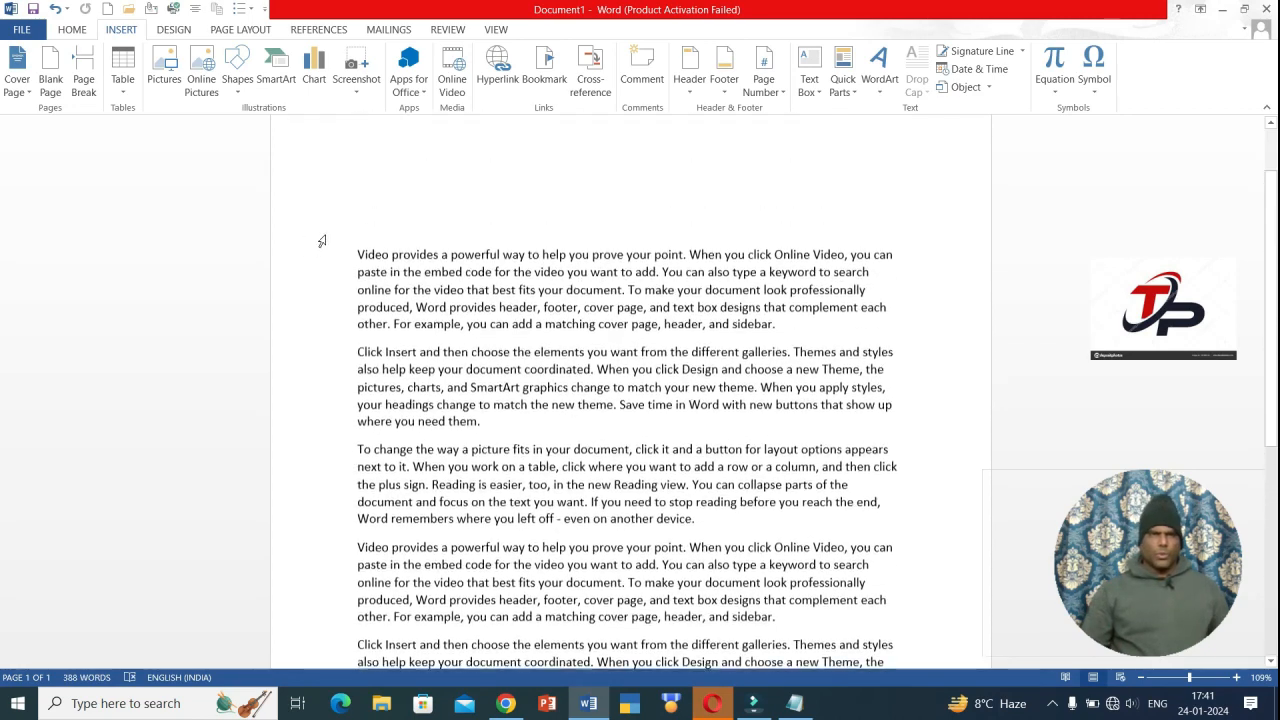
pyautogui.click(352, 250)
pyautogui.scroll(-3, 352, 250)
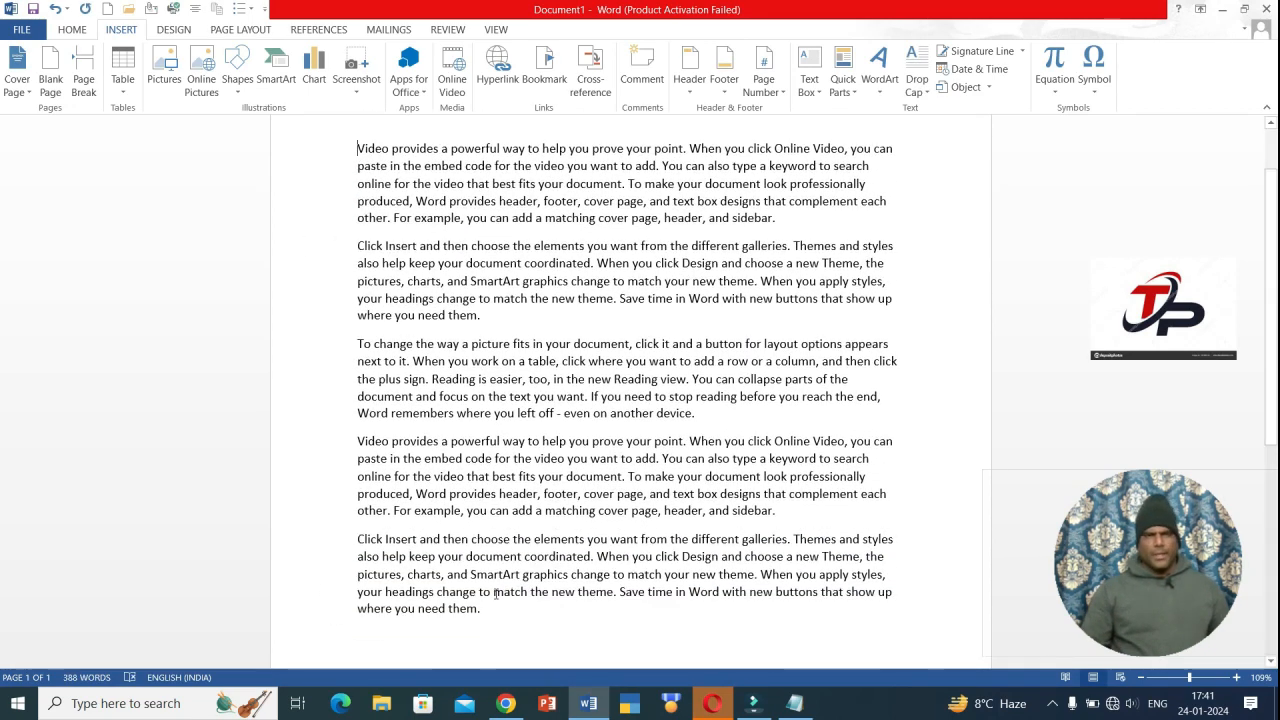
# - On a new line after the text, enter =RAND(30,30) to generate filler paragraphs
pyautogui.click(481, 615)
pyautogui.press('Return')
pyautogui.write('=')
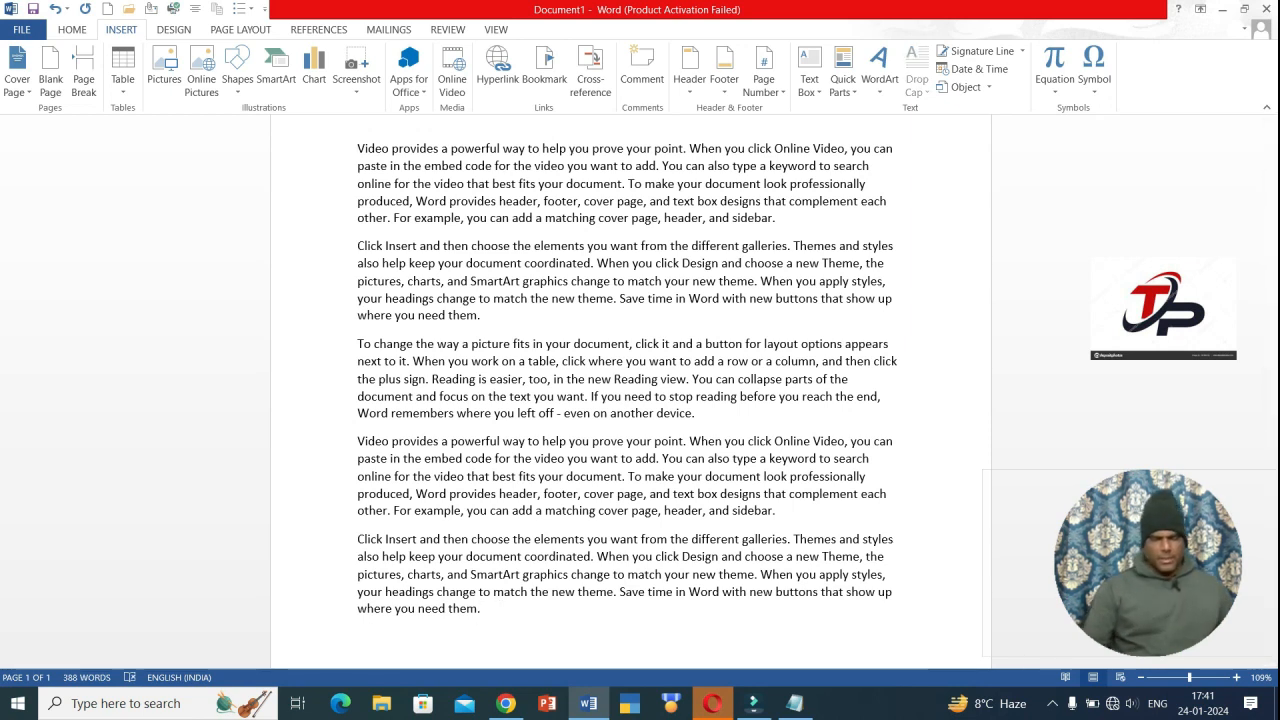
pyautogui.write('RAND')
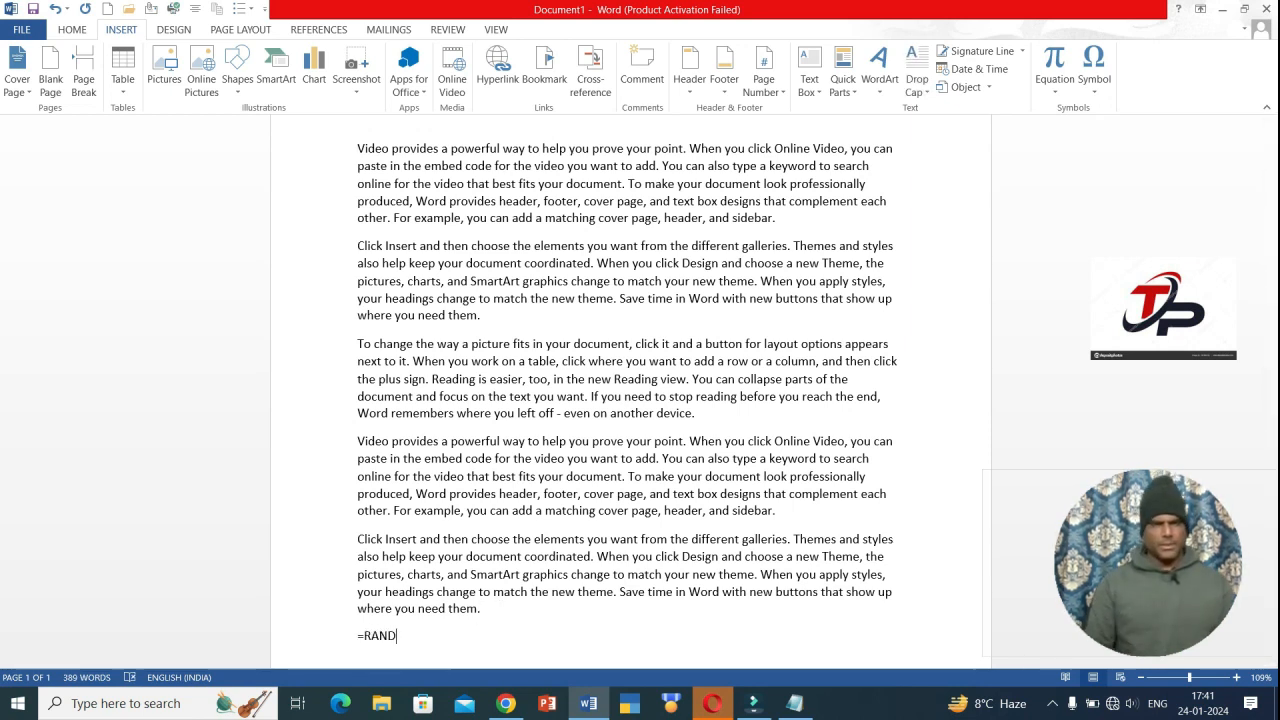
pyautogui.write('(30')
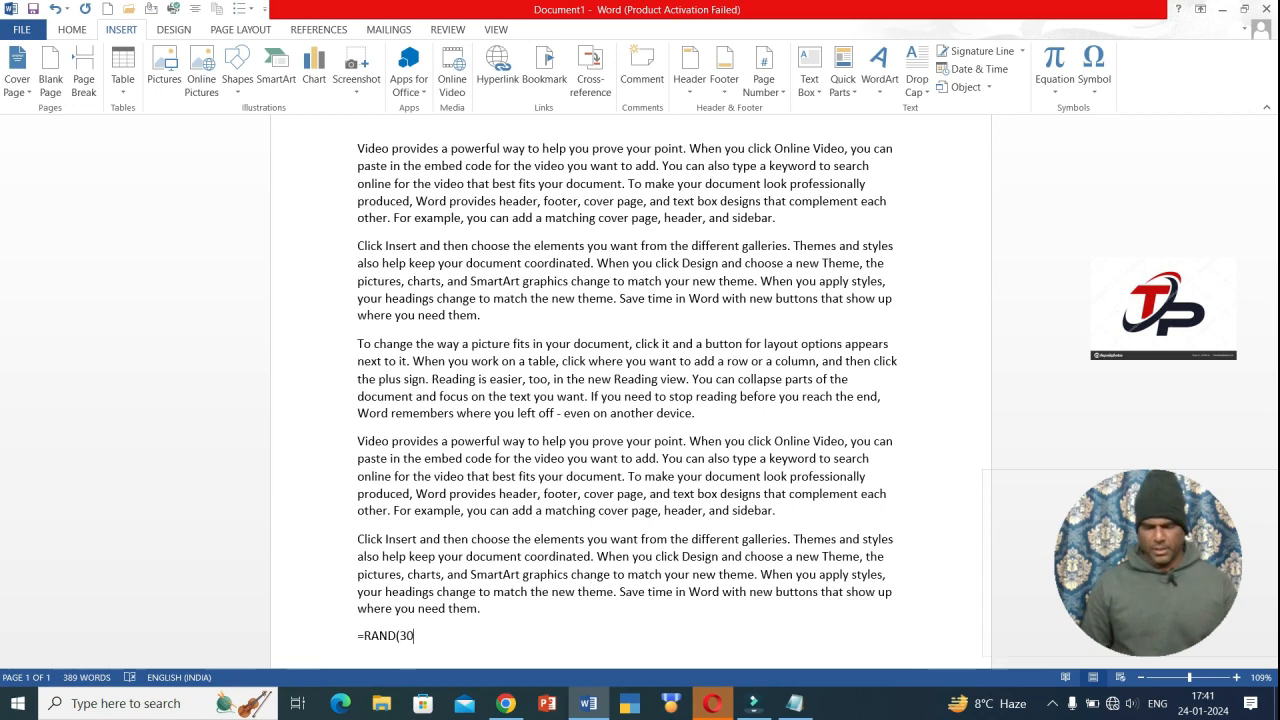
pyautogui.write(',30)')
pyautogui.press('Return')
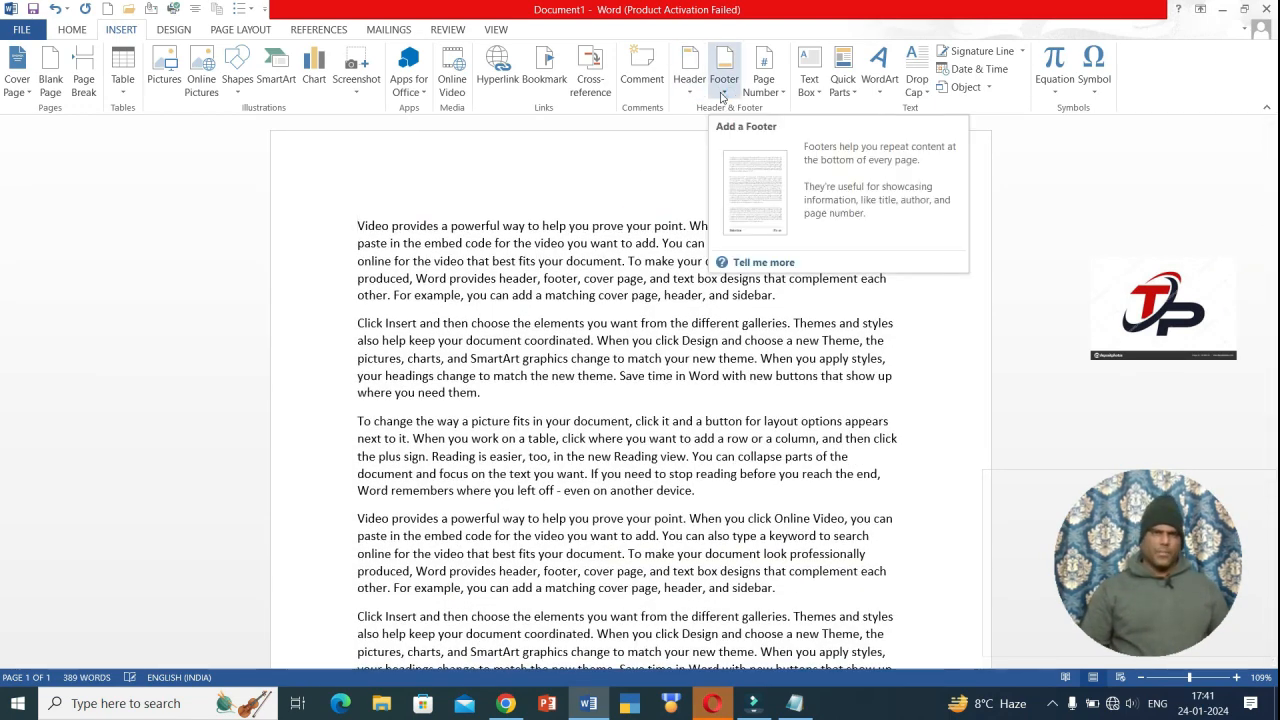
# - Insert the orange Integral header, then undo it with Ctrl+Z
pyautogui.click(685, 94)
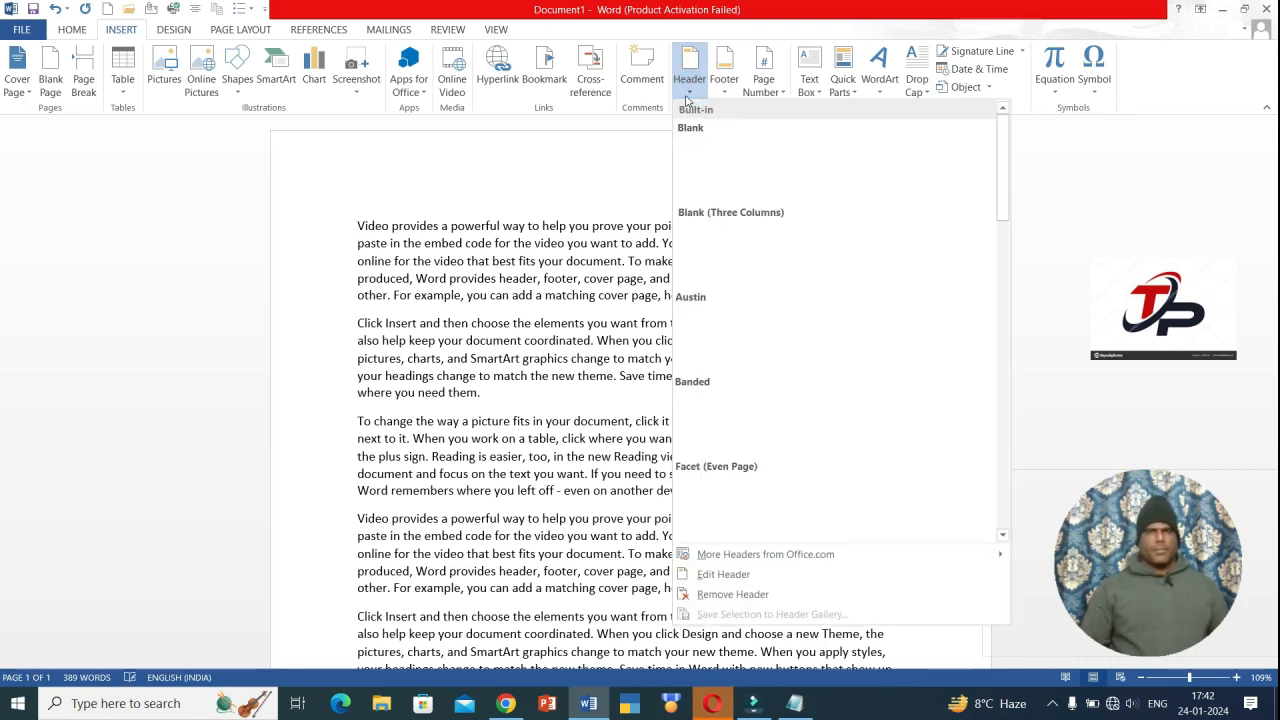
pyautogui.moveTo(1001, 141); pyautogui.dragTo(1006, 256)
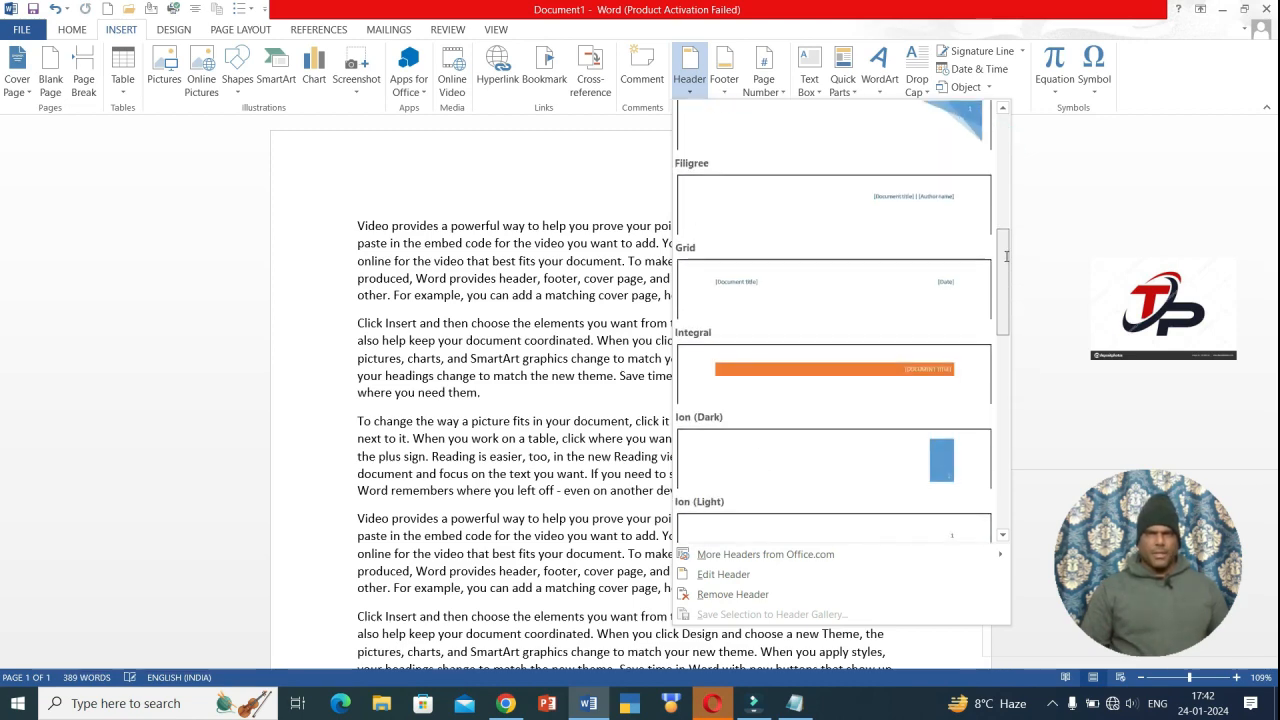
pyautogui.click(874, 379)
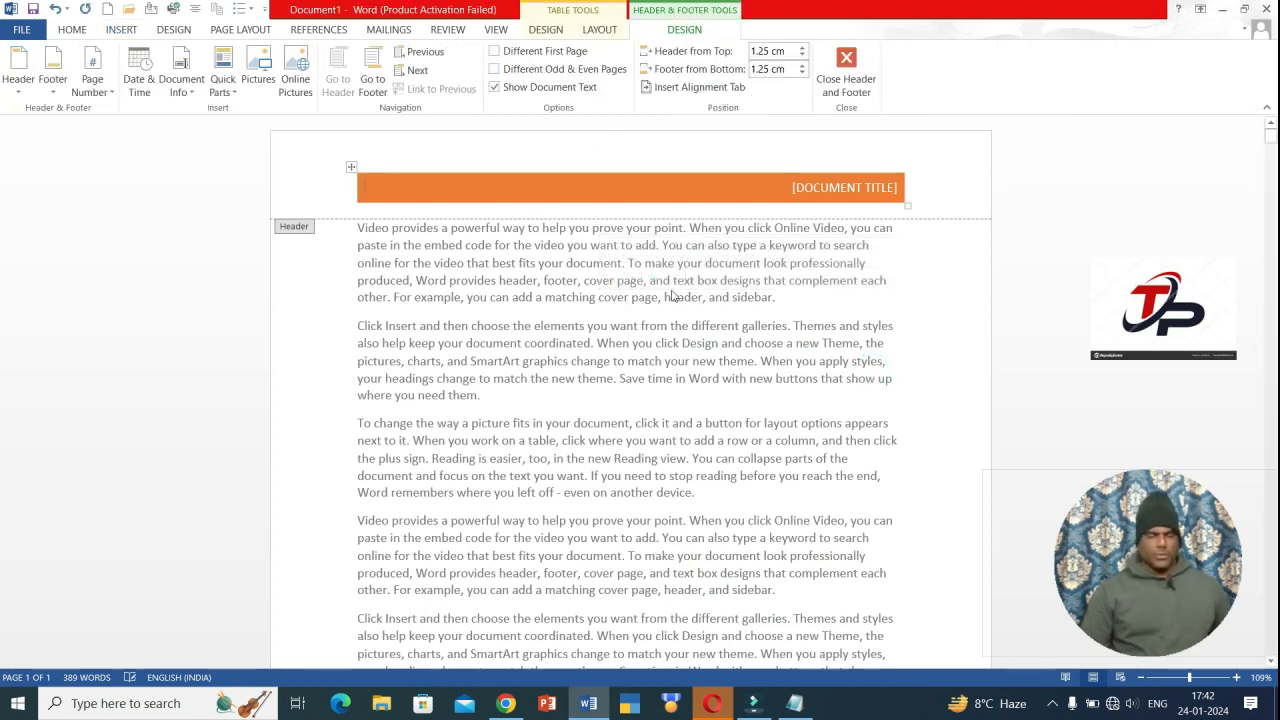
pyautogui.hotkey('ctrl', 'z')
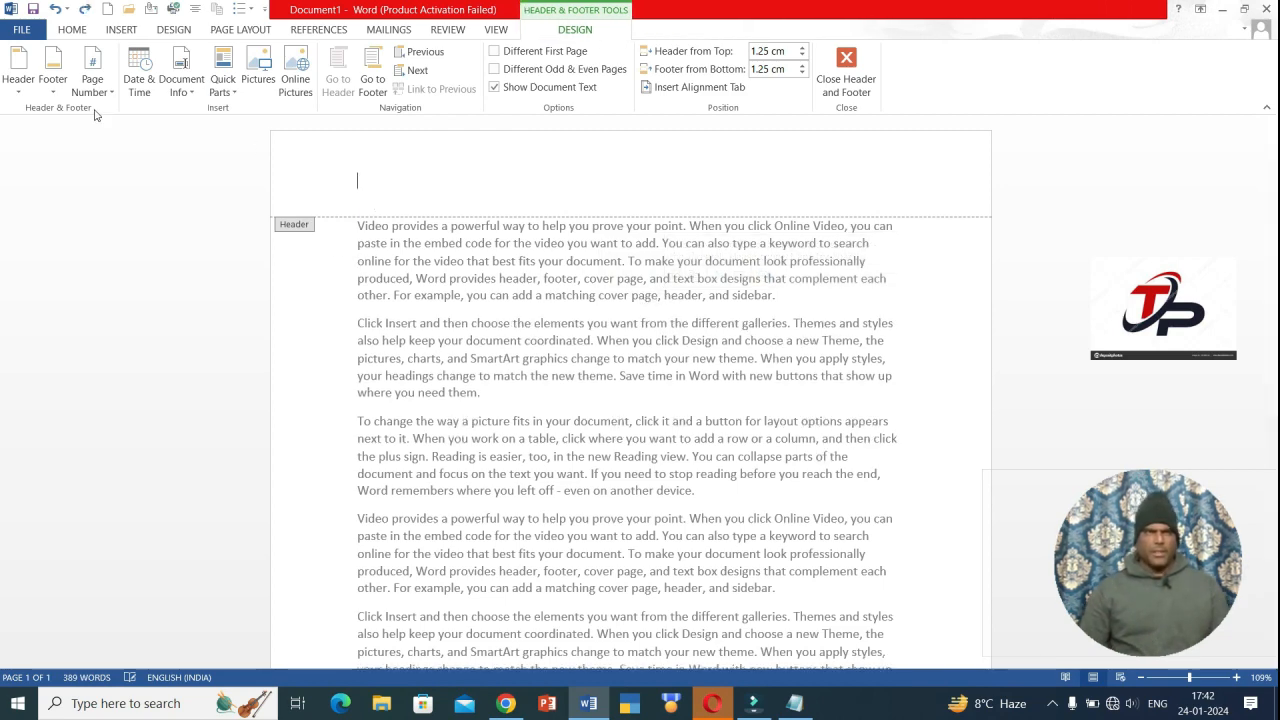
pyautogui.click(122, 30)
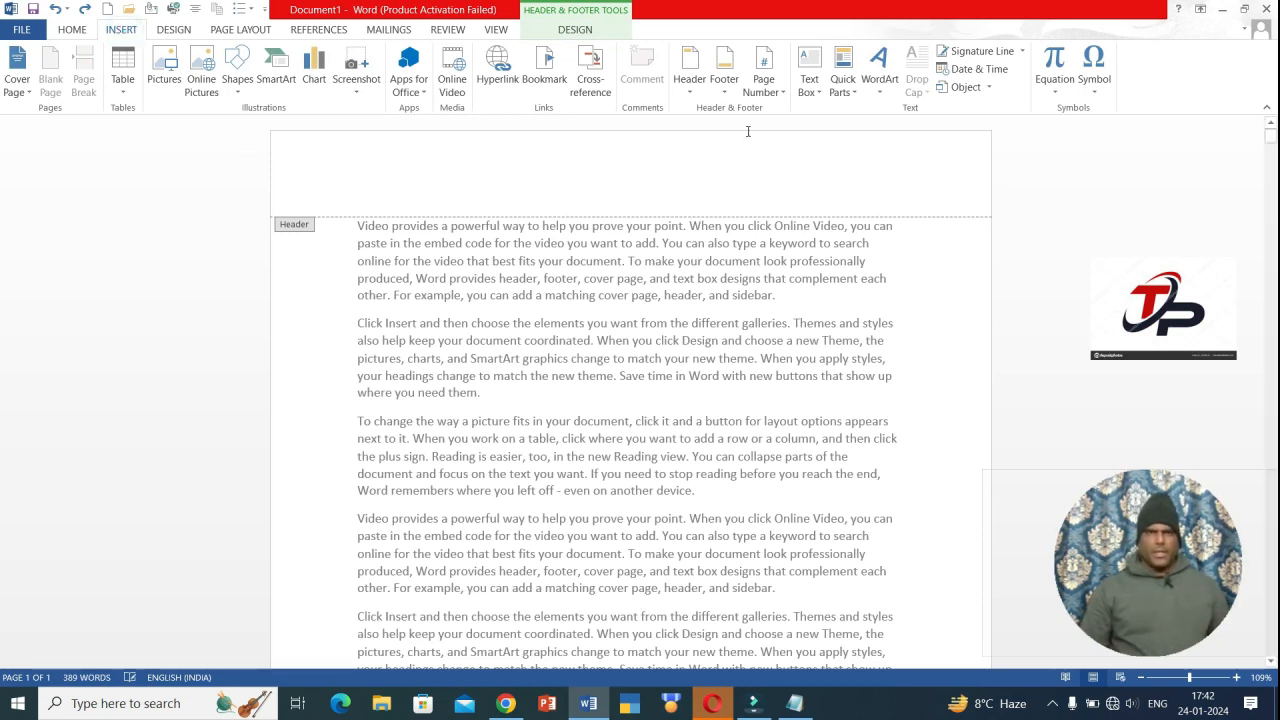
# - Add a blank header reading 'TALLY POINT ACCOUTING CLASSES'
pyautogui.click(689, 80)
pyautogui.click(720, 153)
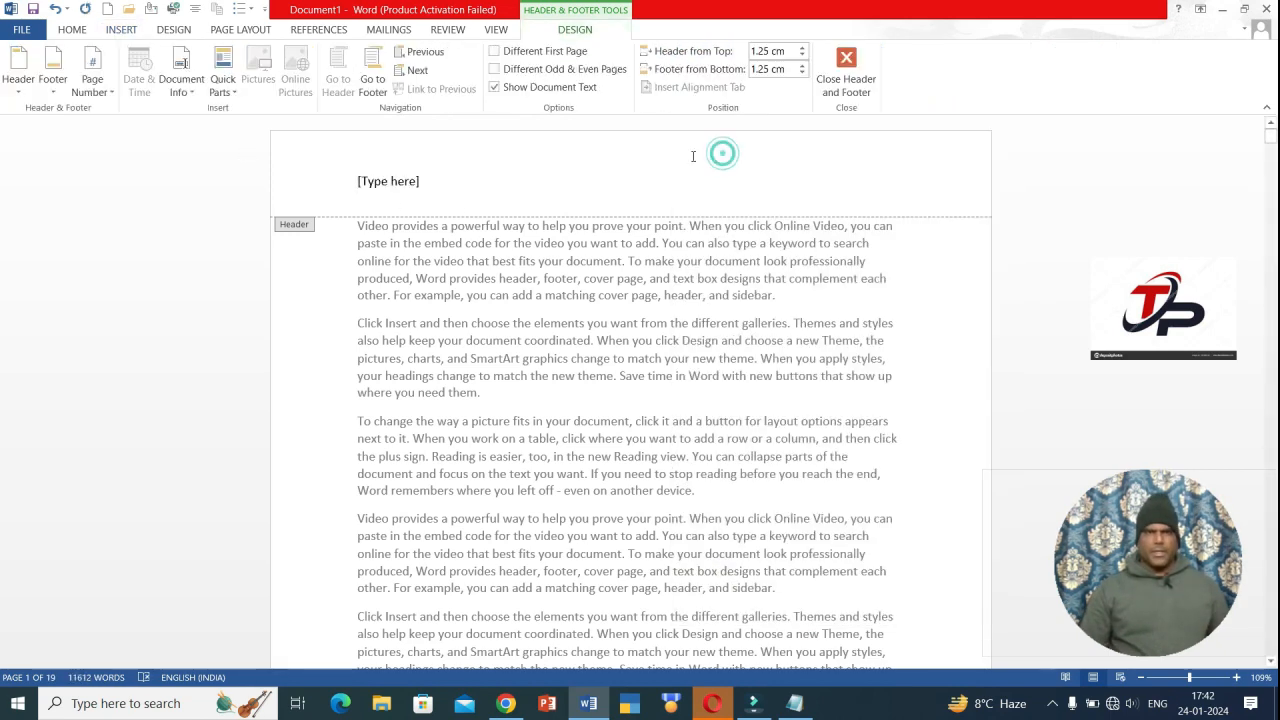
pyautogui.click(402, 190)
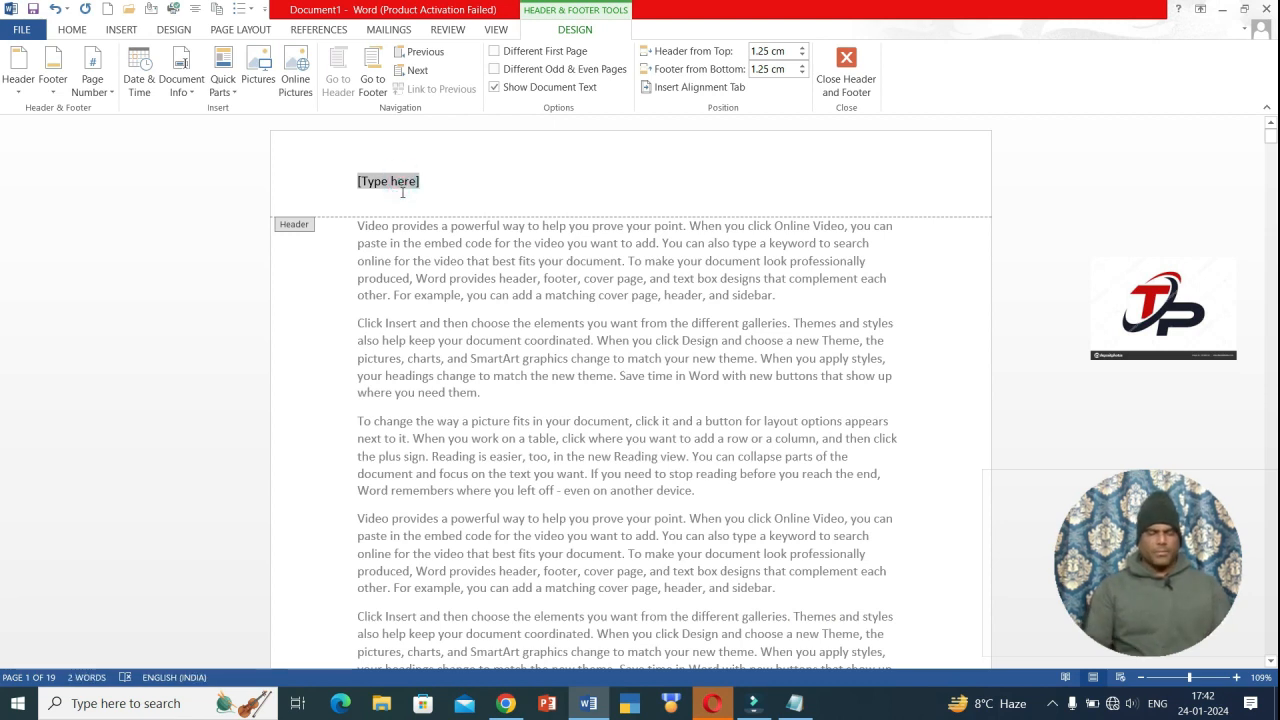
pyautogui.write('TALLY')
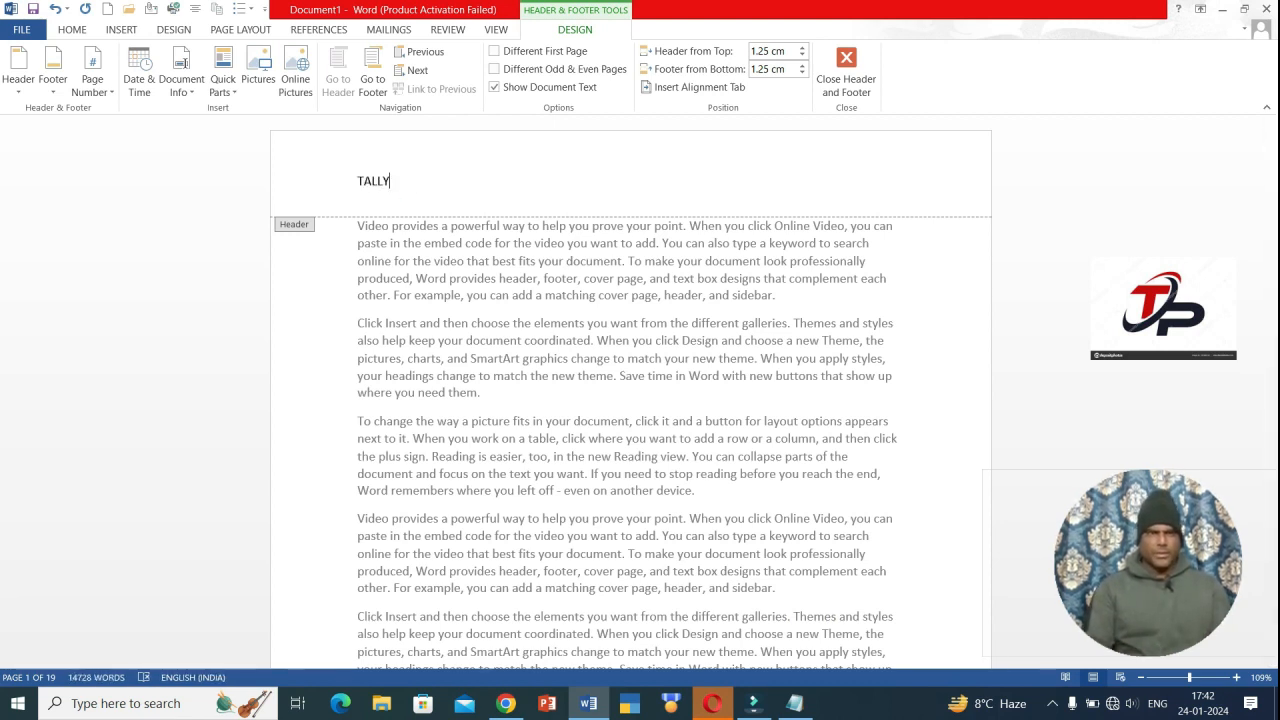
pyautogui.write(' POINT ACCOUTING CLASSES')
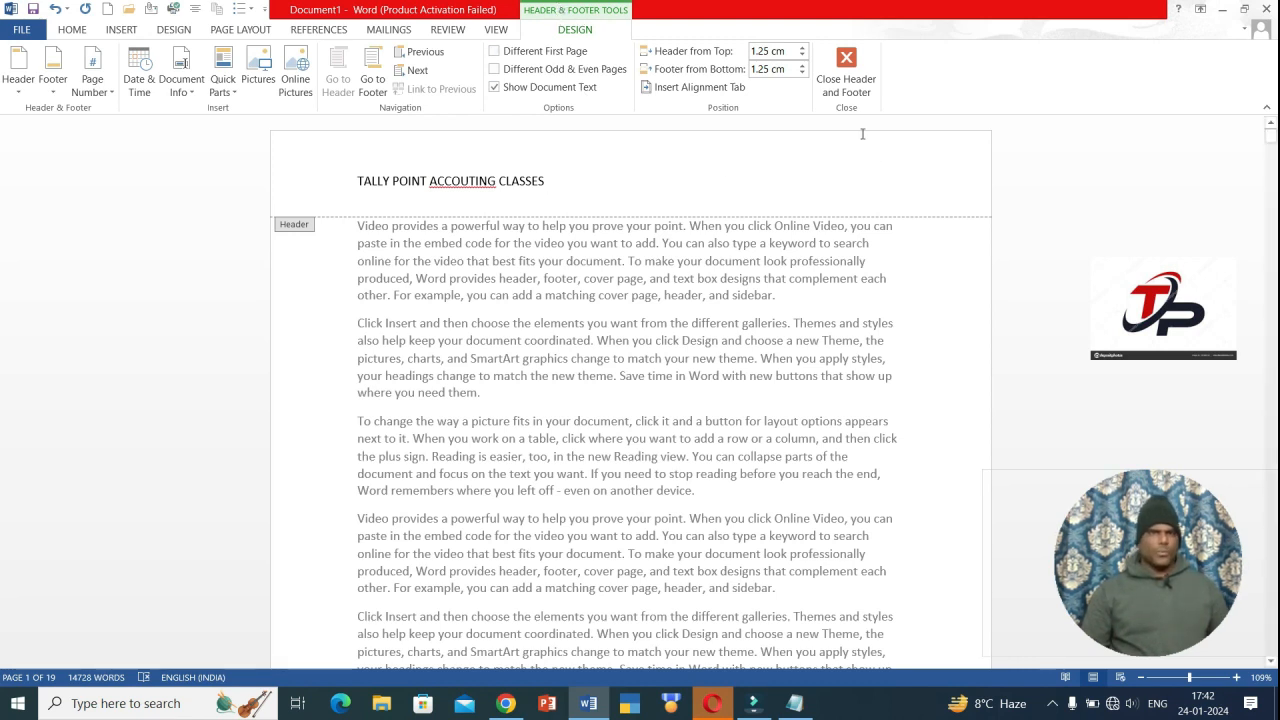
# - Add a blank footer and type the address line in capitals
pyautogui.click(121, 29)
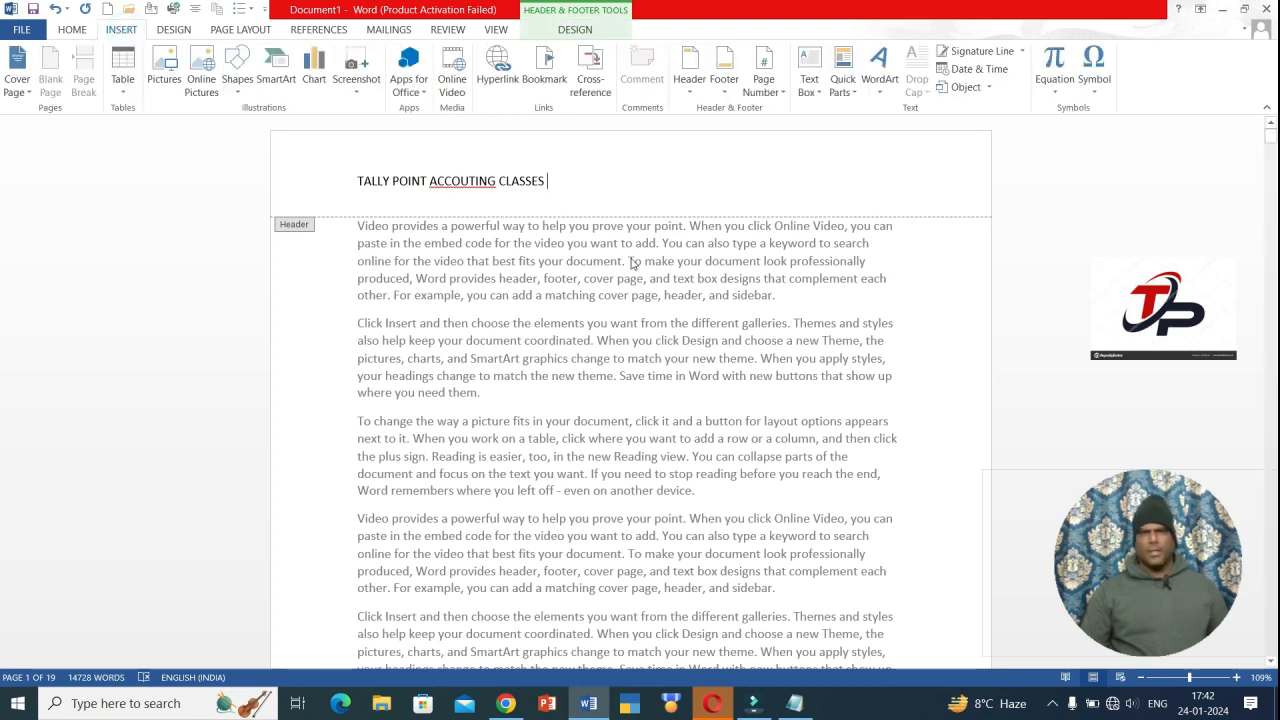
pyautogui.click(725, 86)
pyautogui.click(750, 170)
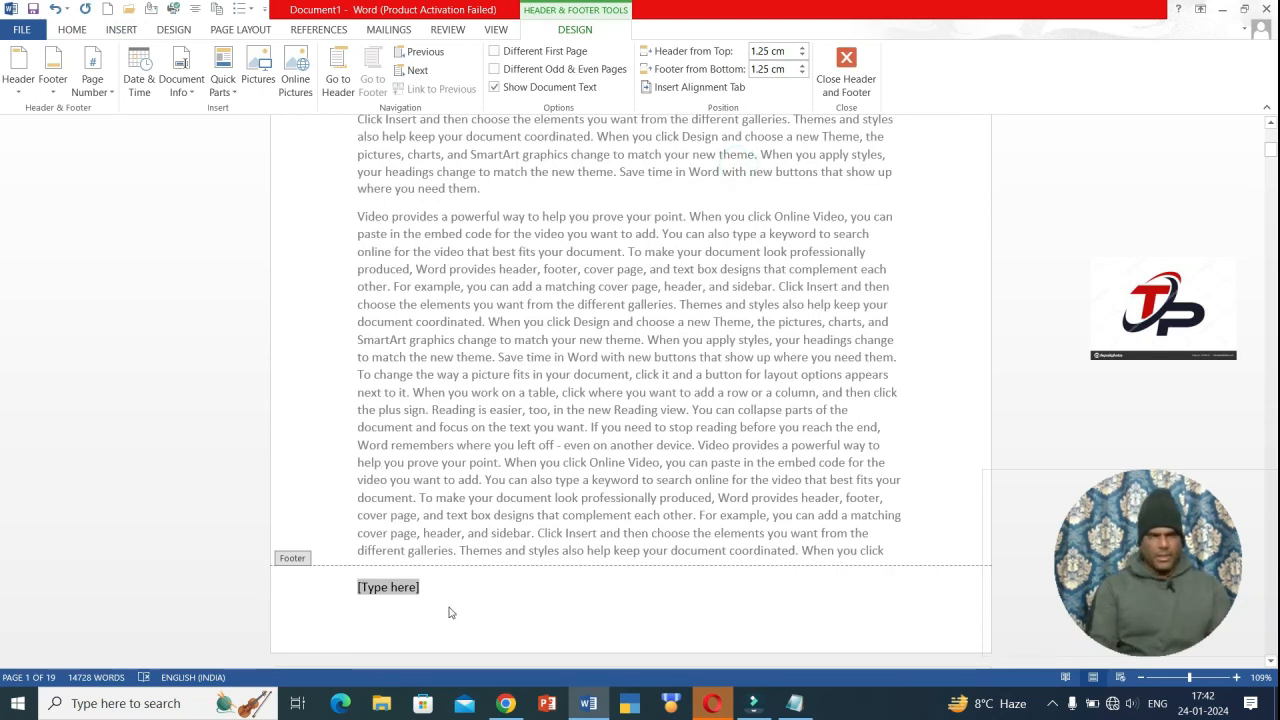
pyautogui.write('P')
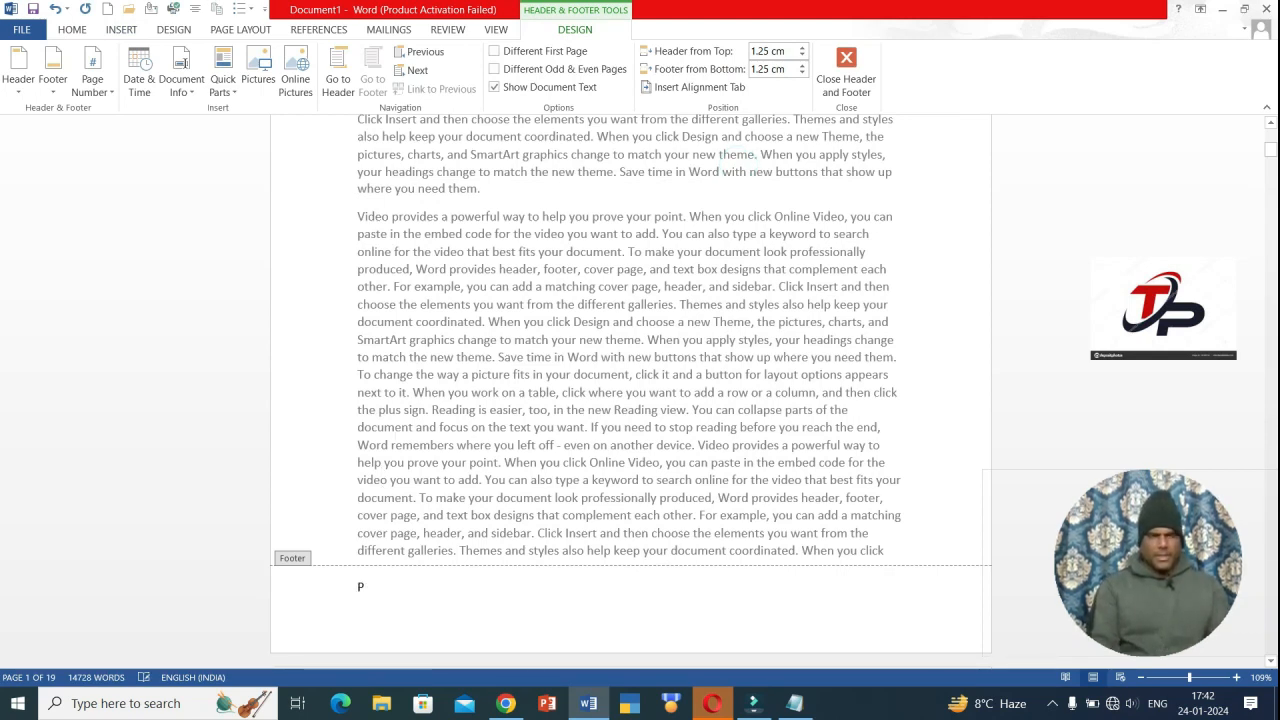
pyautogui.write('REM NAGAR SHUJAL')
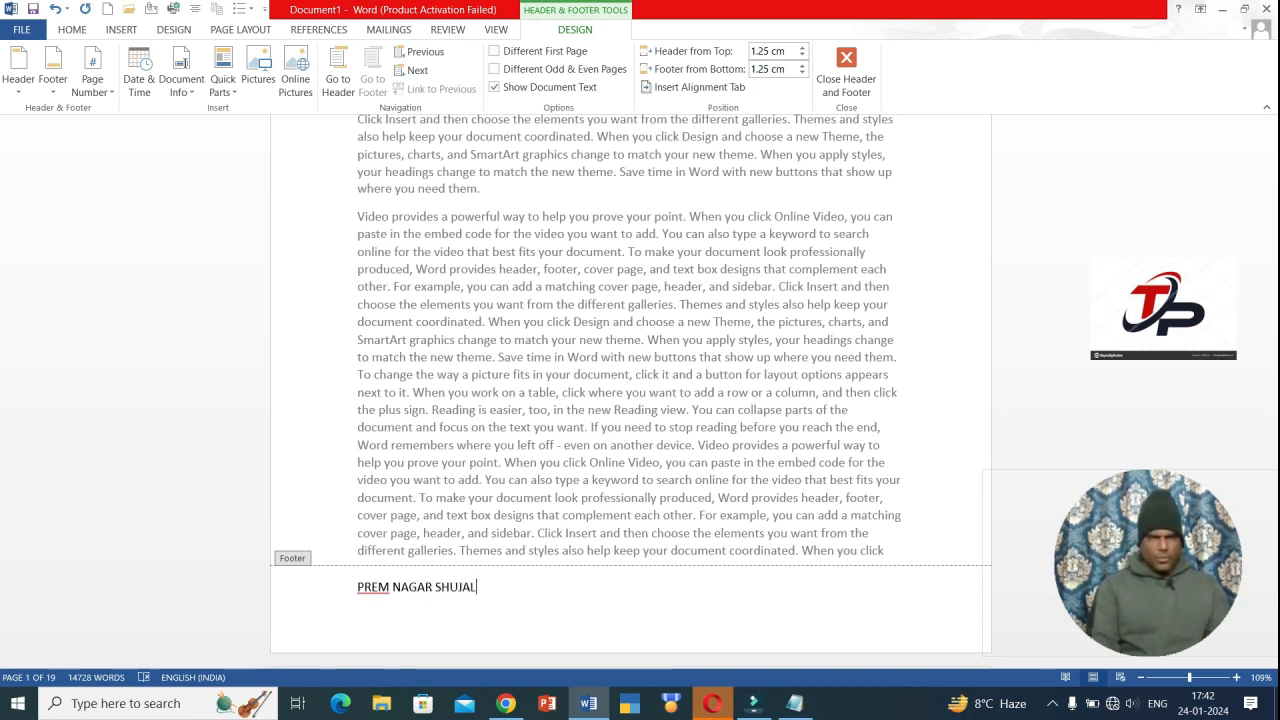
pyautogui.write('PUR MANDI')
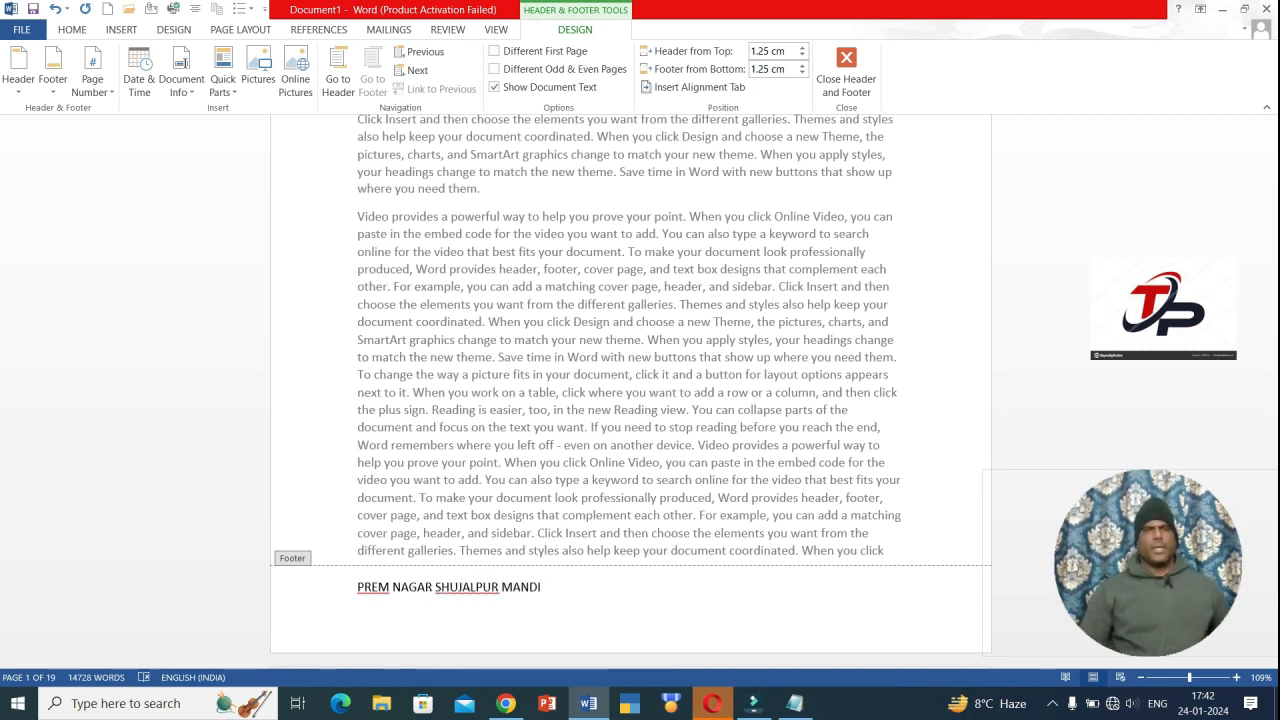
pyautogui.scroll(5, 561, 410)
pyautogui.scroll(-3, 561, 410)
pyautogui.scroll(6, 512, 443)
pyautogui.scroll(4, 510, 444)
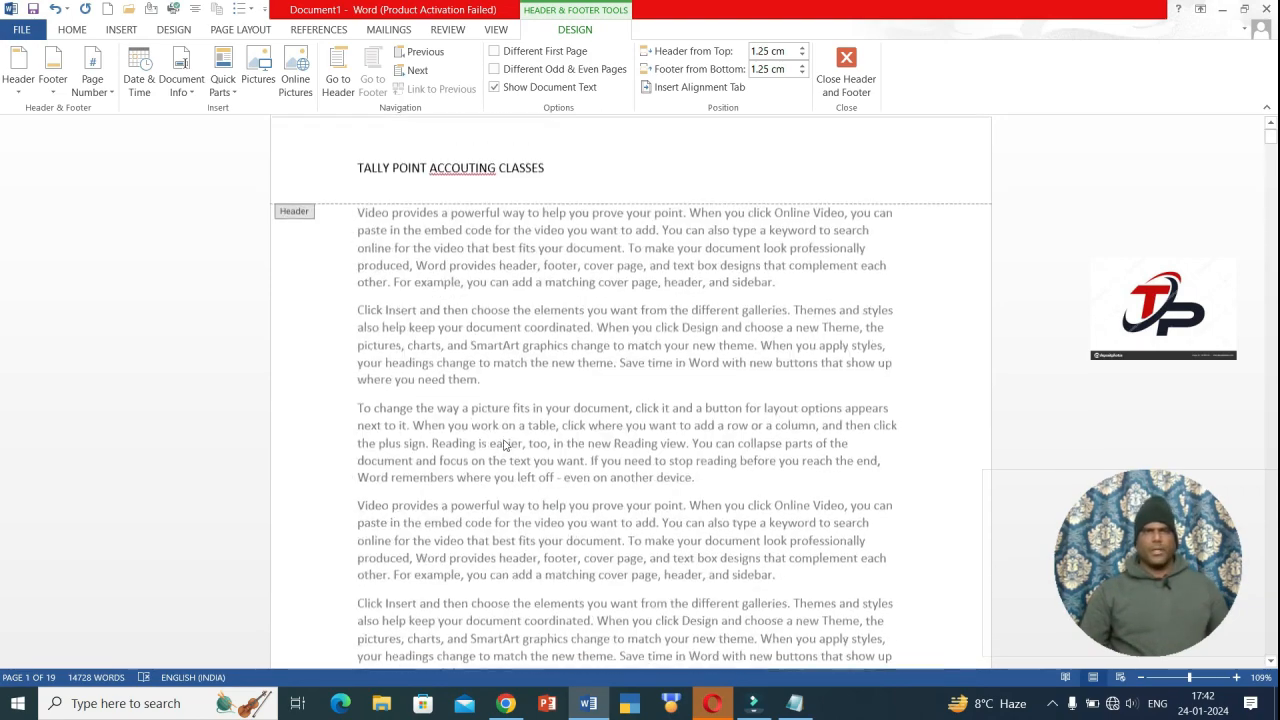
pyautogui.scroll(-5, 480, 370)
pyautogui.scroll(-5, 460, 300)
pyautogui.scroll(2, 466, 300)
pyautogui.scroll(-8, 466, 302)
pyautogui.scroll(-8, 466, 310)
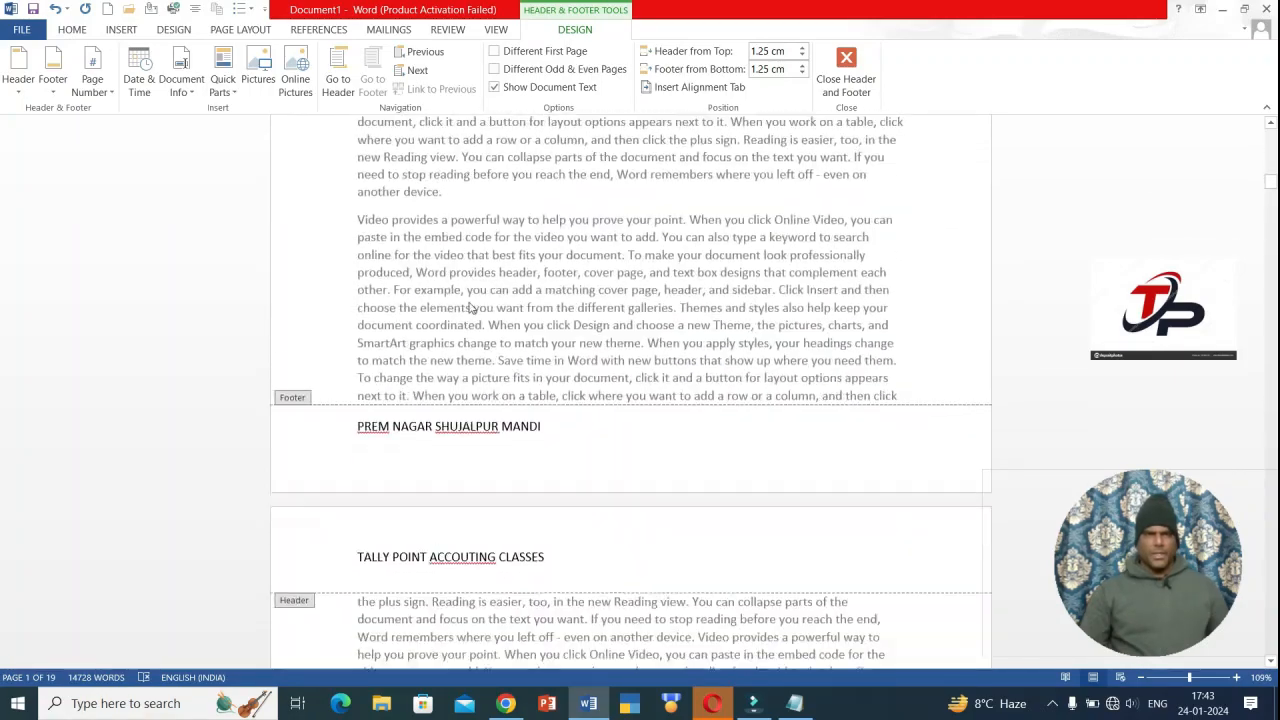
pyautogui.scroll(4, 450, 323)
pyautogui.scroll(3, 450, 323)
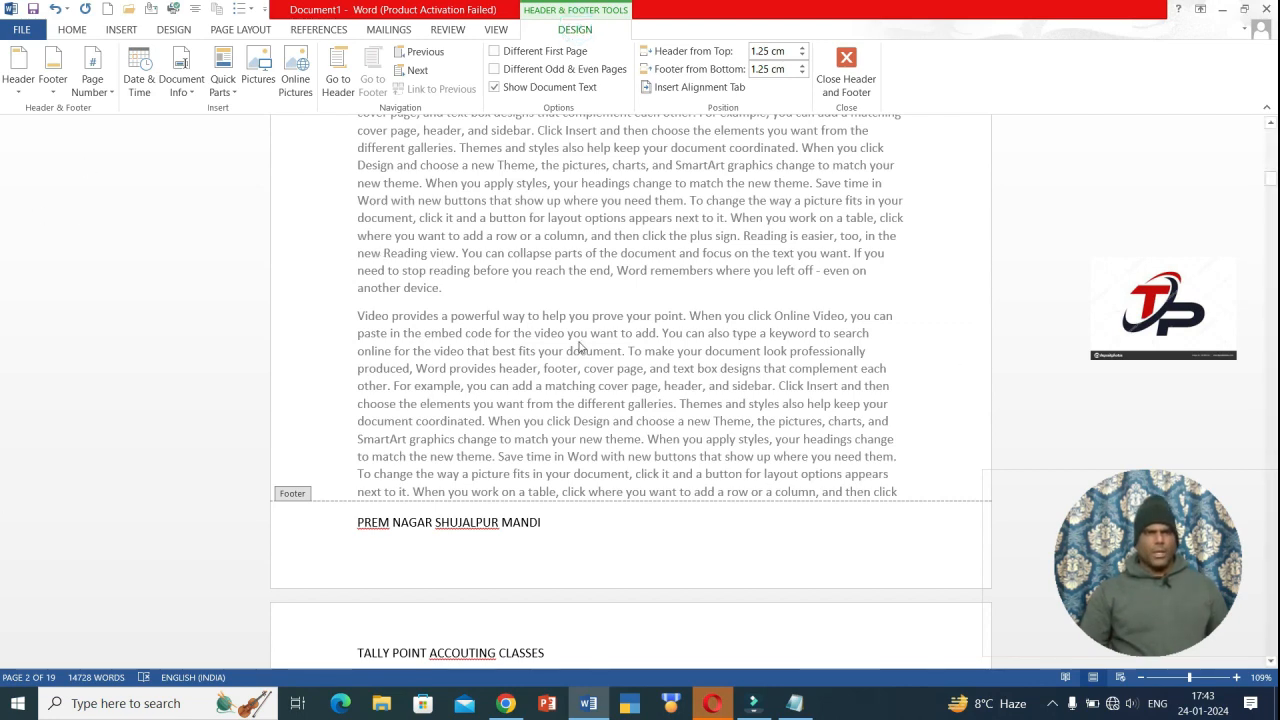
pyautogui.scroll(14, 580, 343)
pyautogui.scroll(5, 591, 422)
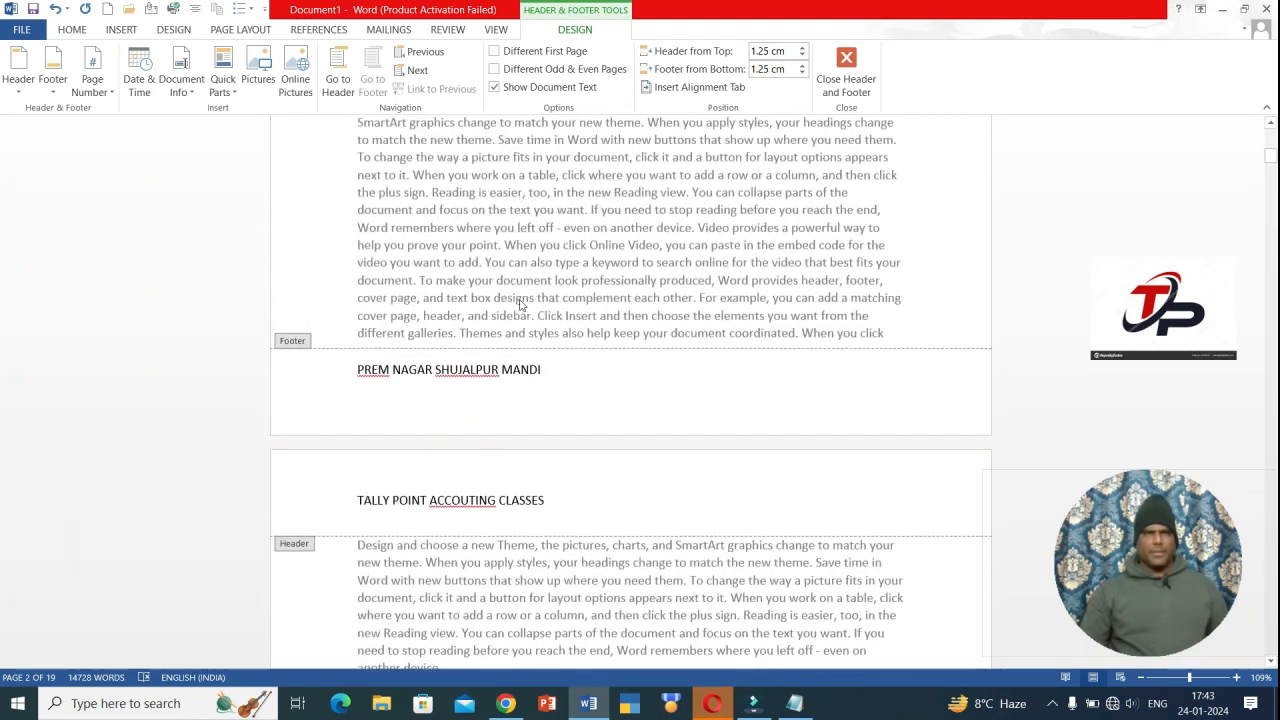
pyautogui.click(17, 90)
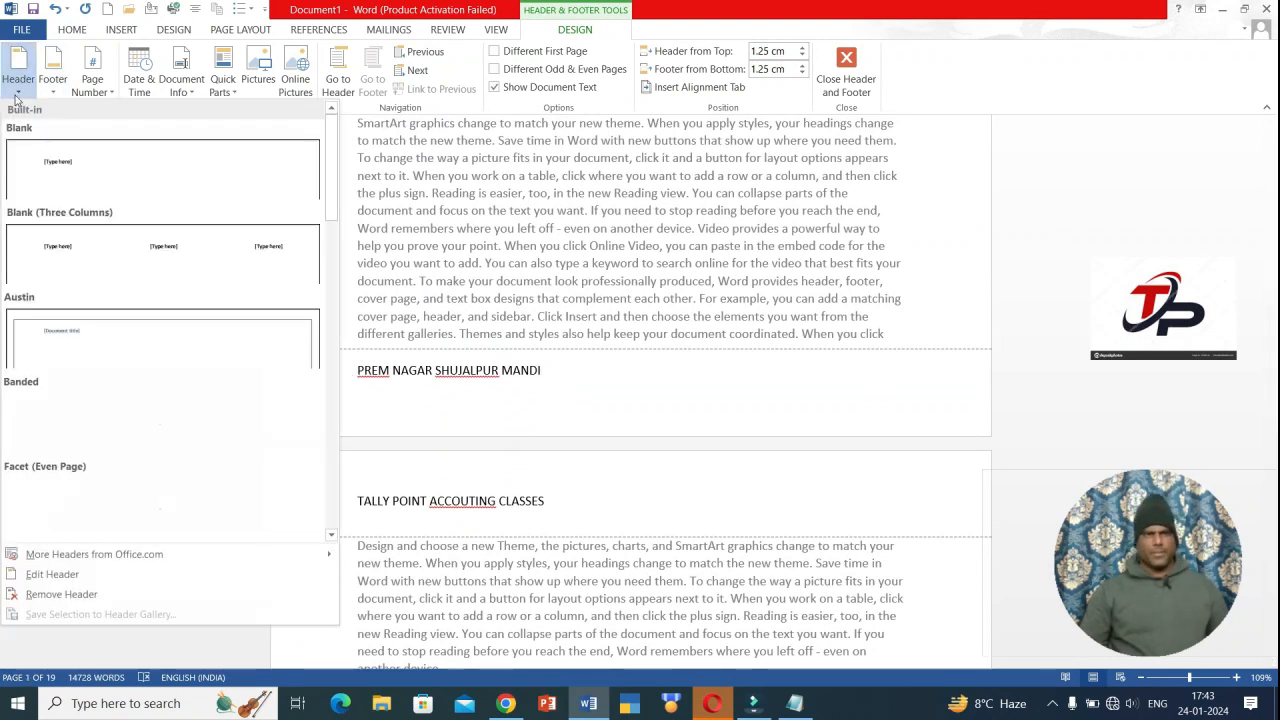
pyautogui.click(16, 97)
pyautogui.click(44, 98)
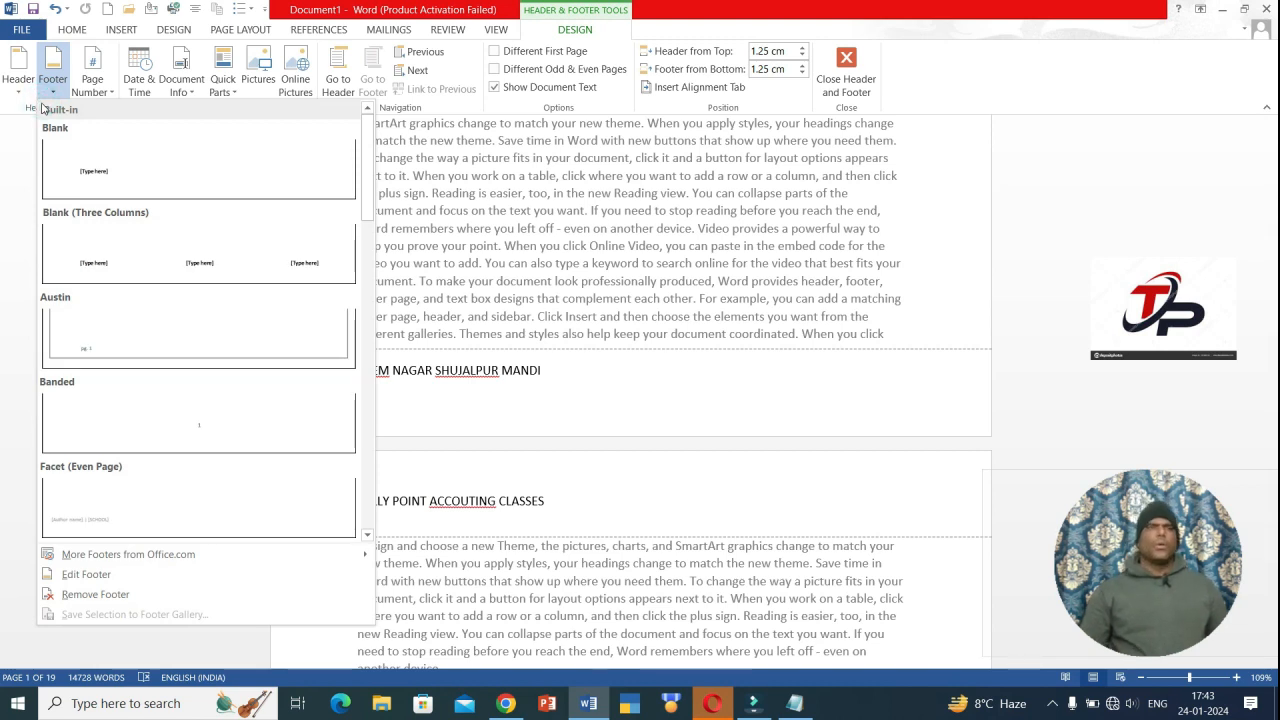
pyautogui.click(50, 93)
pyautogui.click(112, 95)
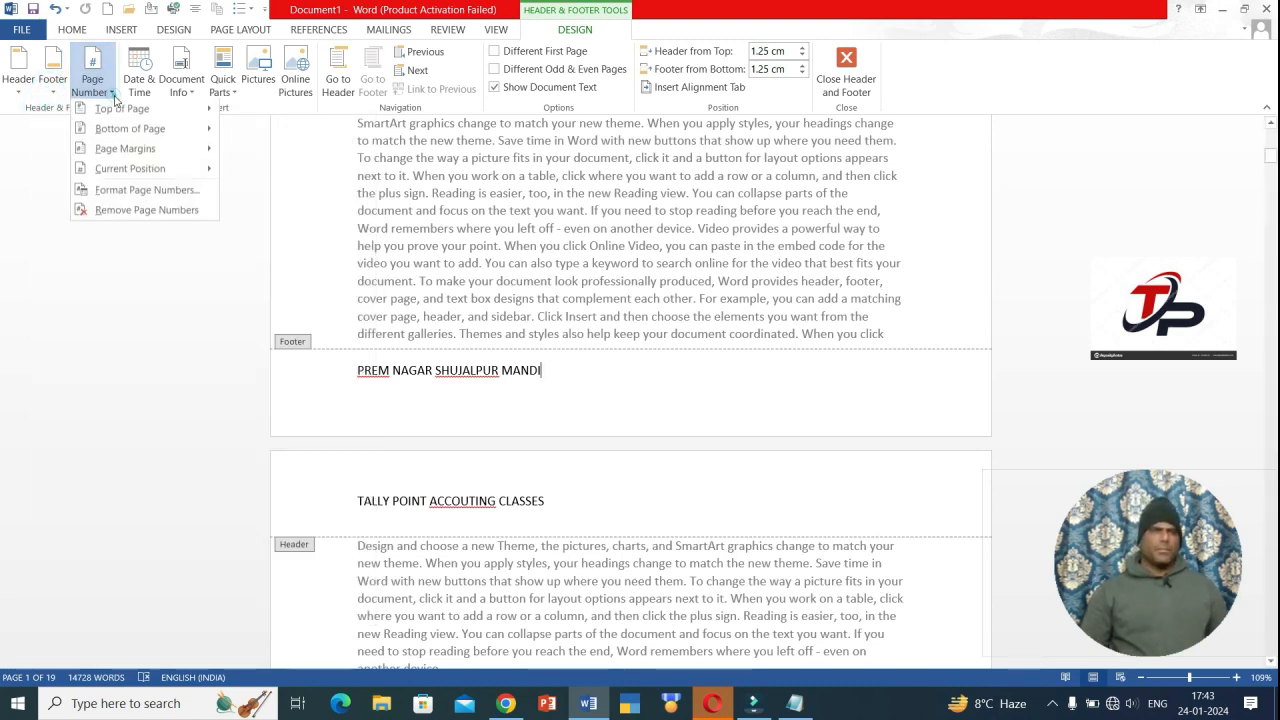
pyautogui.moveTo(118, 108)
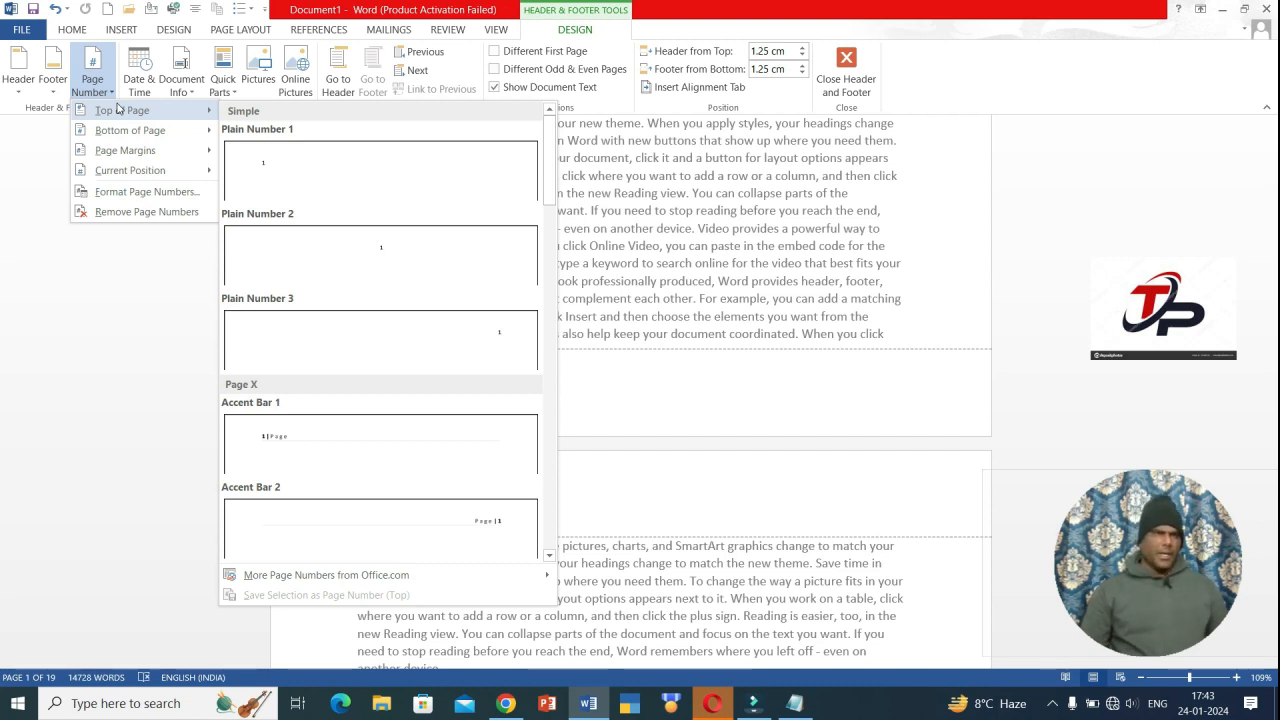
pyautogui.click(27, 262)
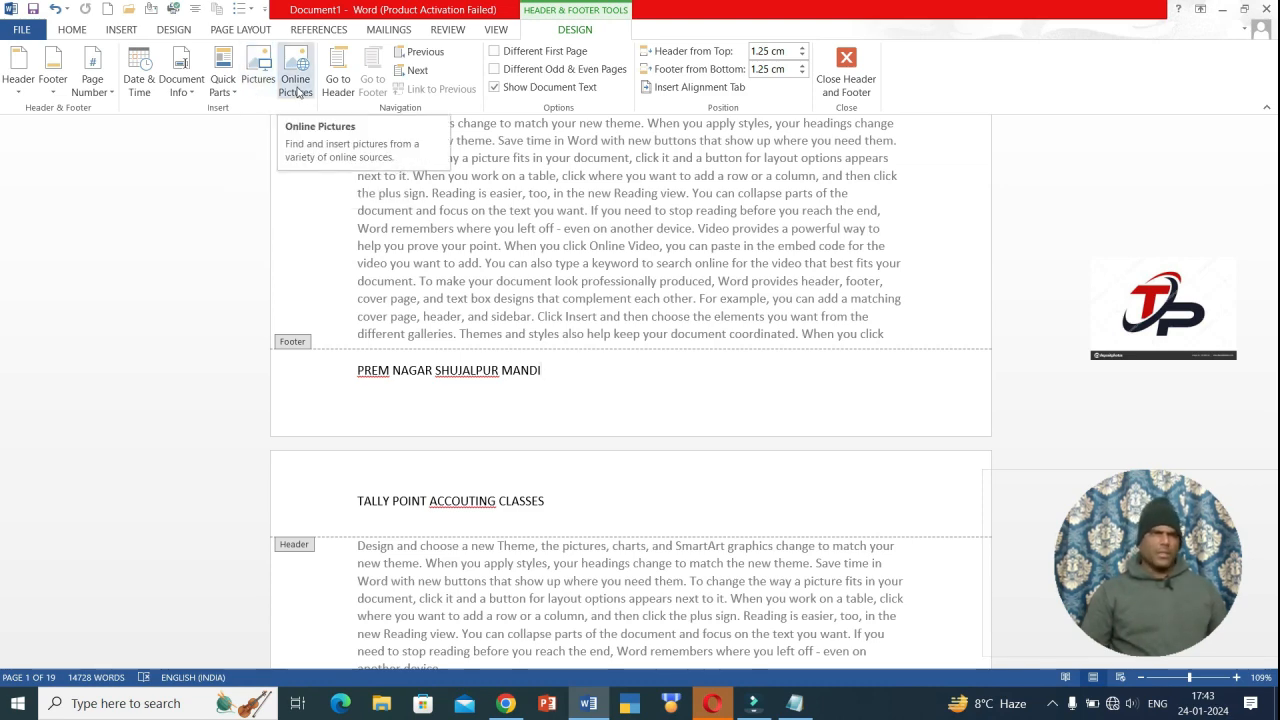
# - Switch between header and footer with Go to Header/Footer, ending at page 1's header
pyautogui.click(338, 86)
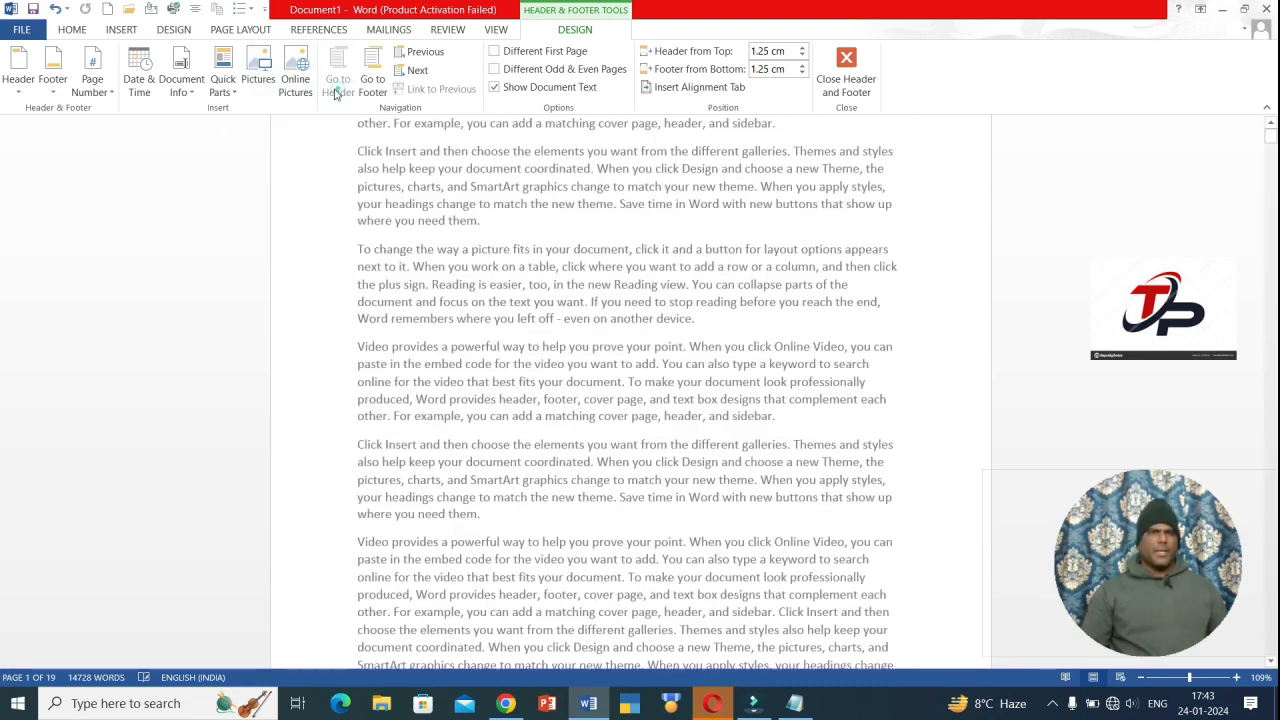
pyautogui.click(378, 86)
pyautogui.click(348, 88)
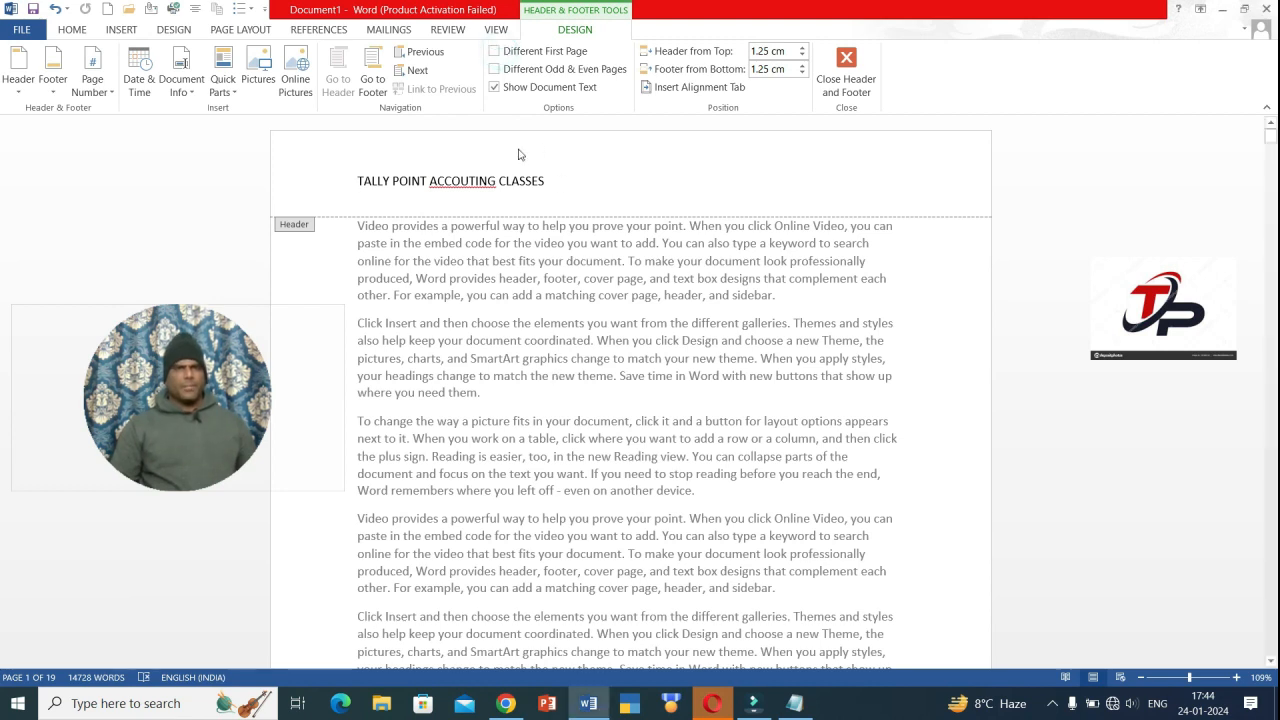
# - Try Different First Page, turn it off, then enable Different Odd & Even Pages
pyautogui.click(493, 52)
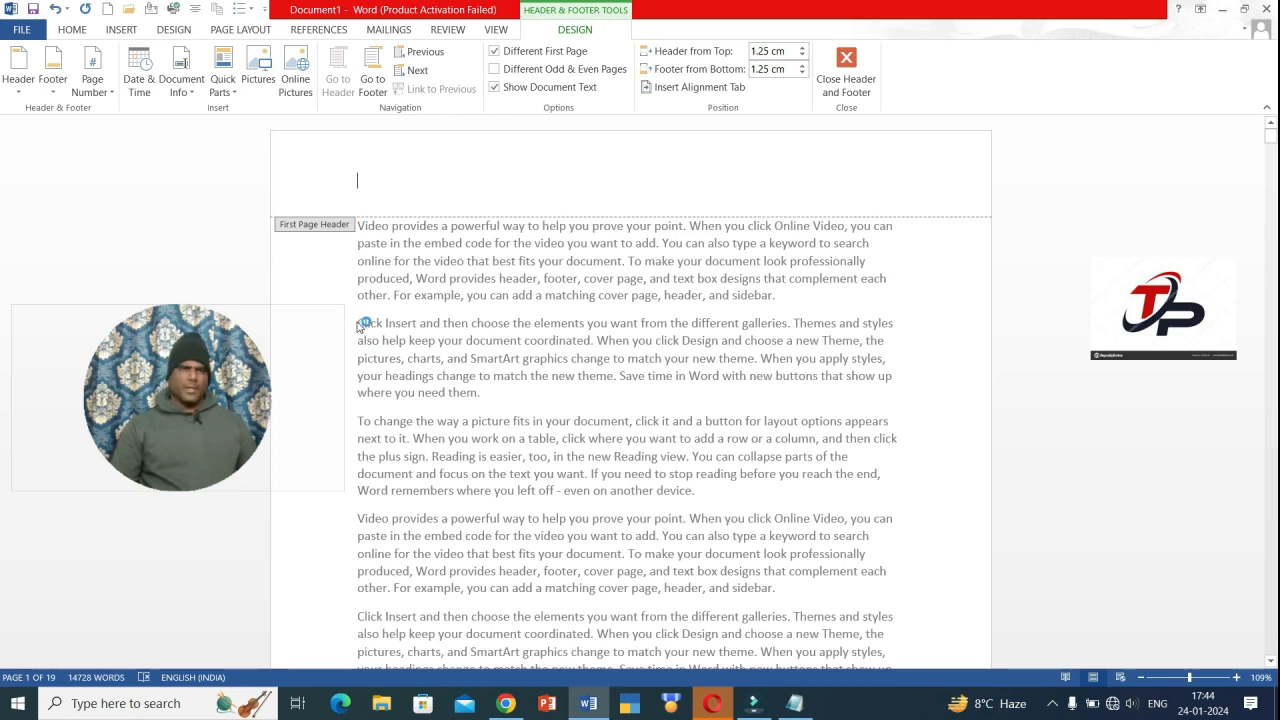
pyautogui.moveTo(216, 434); pyautogui.dragTo(1148, 480)
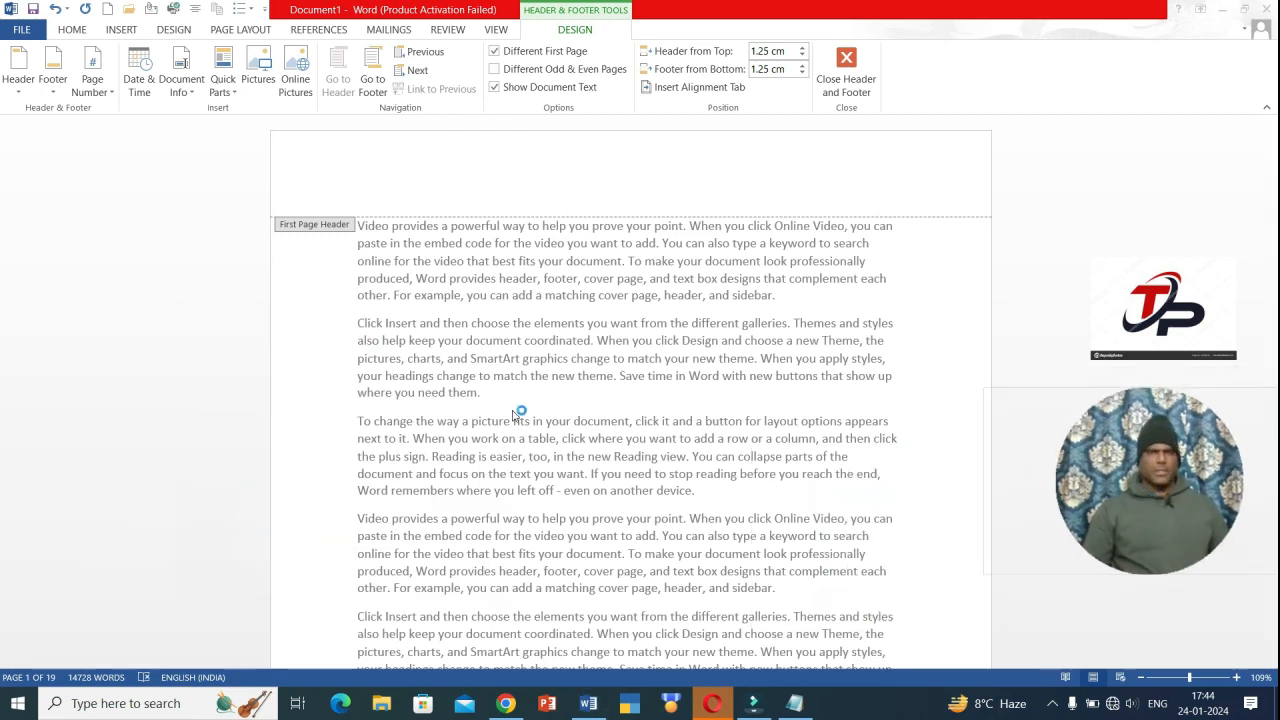
pyautogui.click(493, 56)
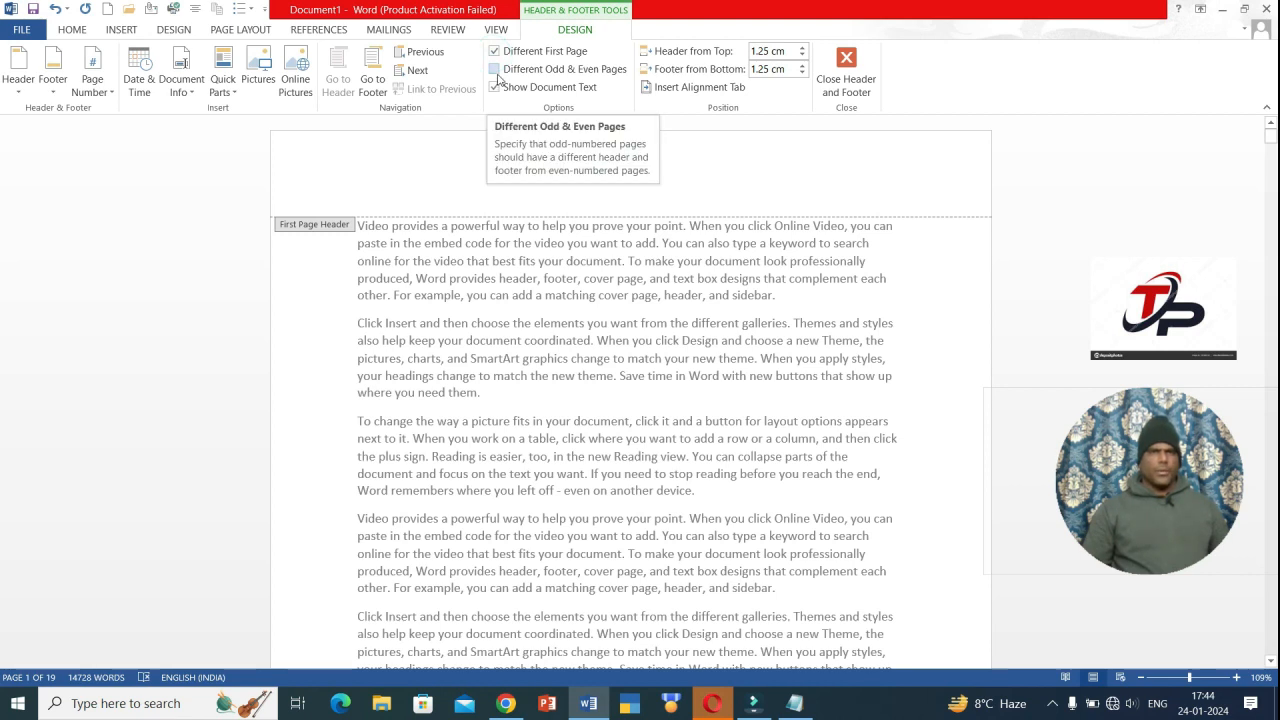
pyautogui.click(497, 75)
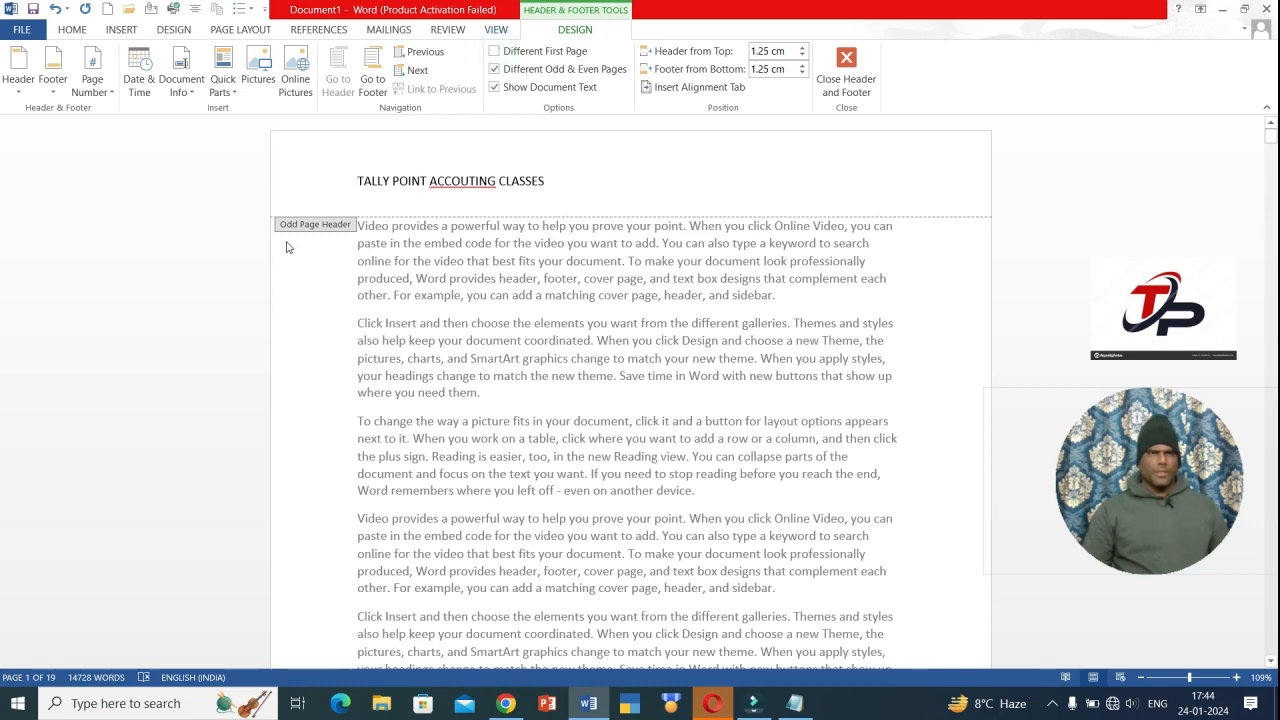
# - Lower Header from Top and Footer from Bottom from 1.25 cm to 1.1 cm
pyautogui.scroll(-10, 337, 303)
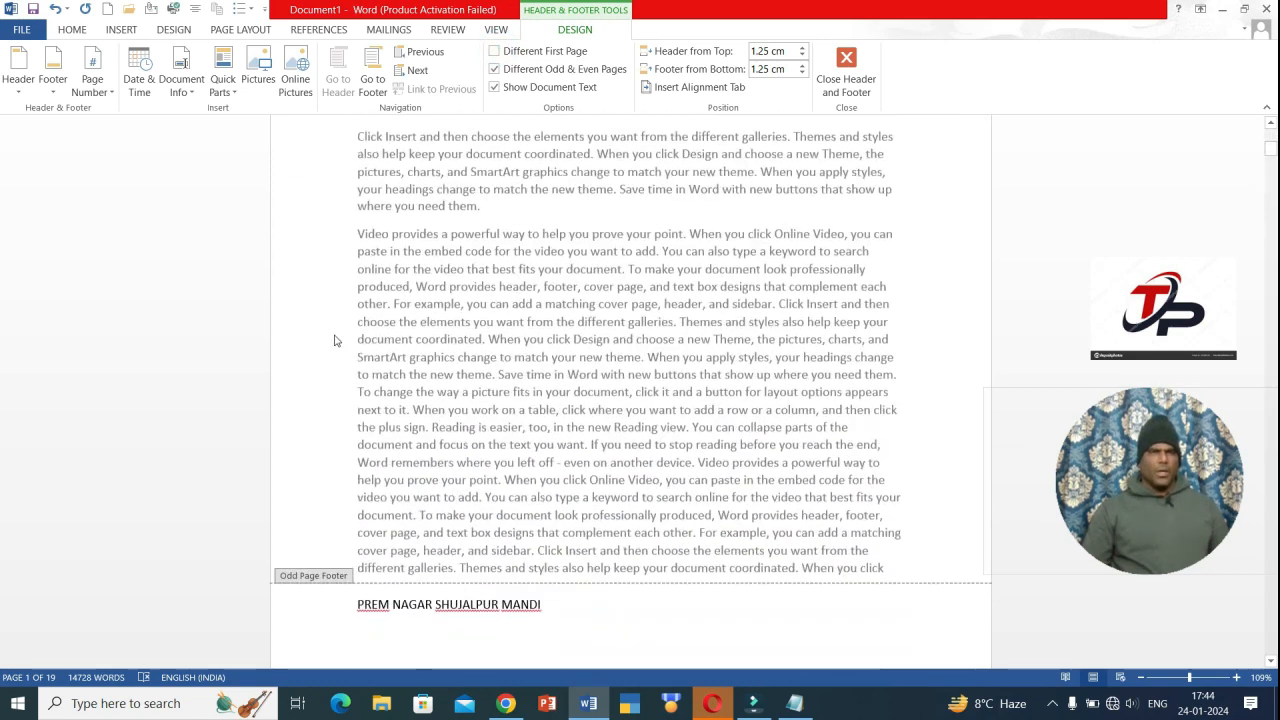
pyautogui.scroll(-10, 290, 420)
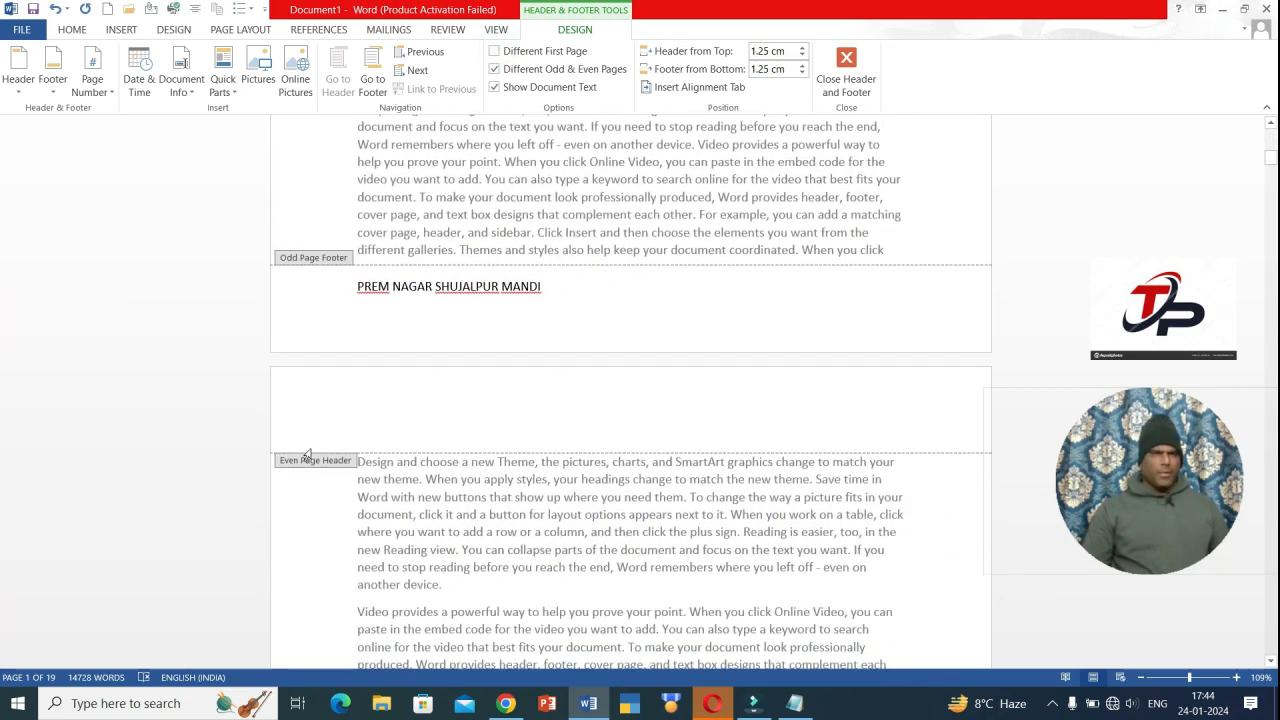
pyautogui.scroll(-4, 308, 451)
pyautogui.scroll(7, 551, 323)
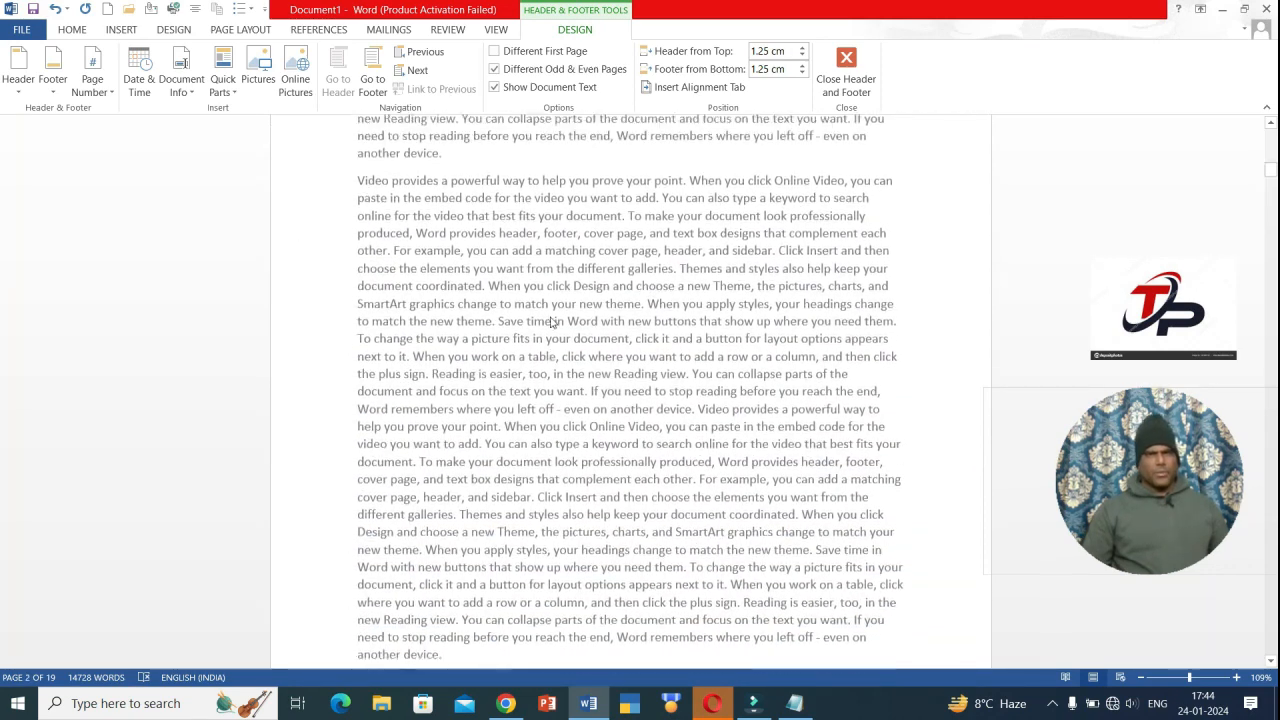
pyautogui.scroll(7, 455, 492)
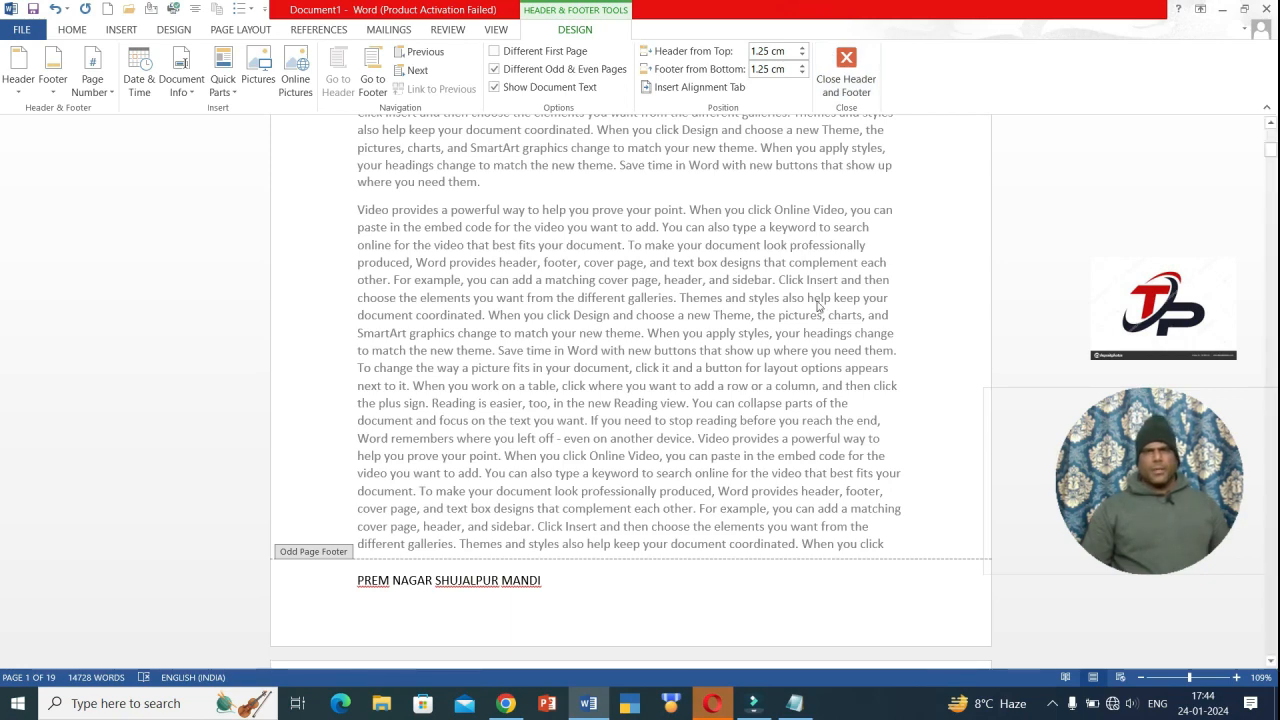
pyautogui.click(800, 56)
pyautogui.click(802, 73)
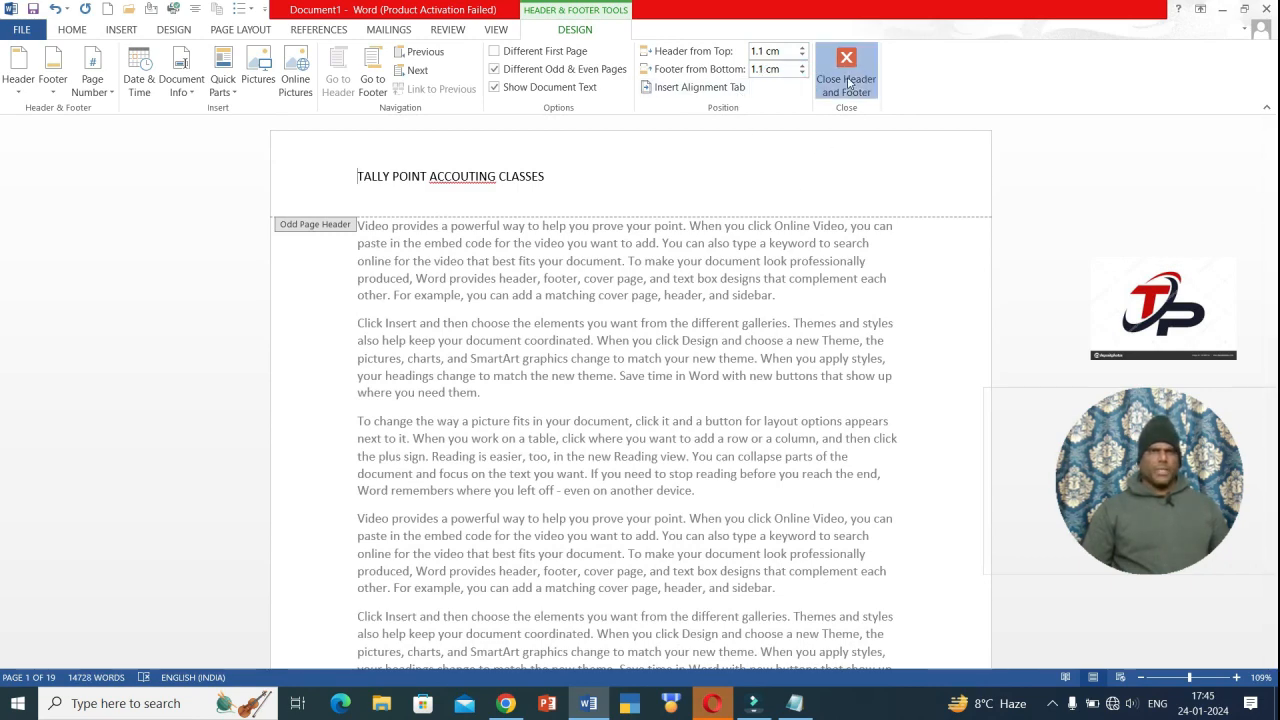
# - Close header and footer editing, then remove both the header and the footer
pyautogui.click(847, 82)
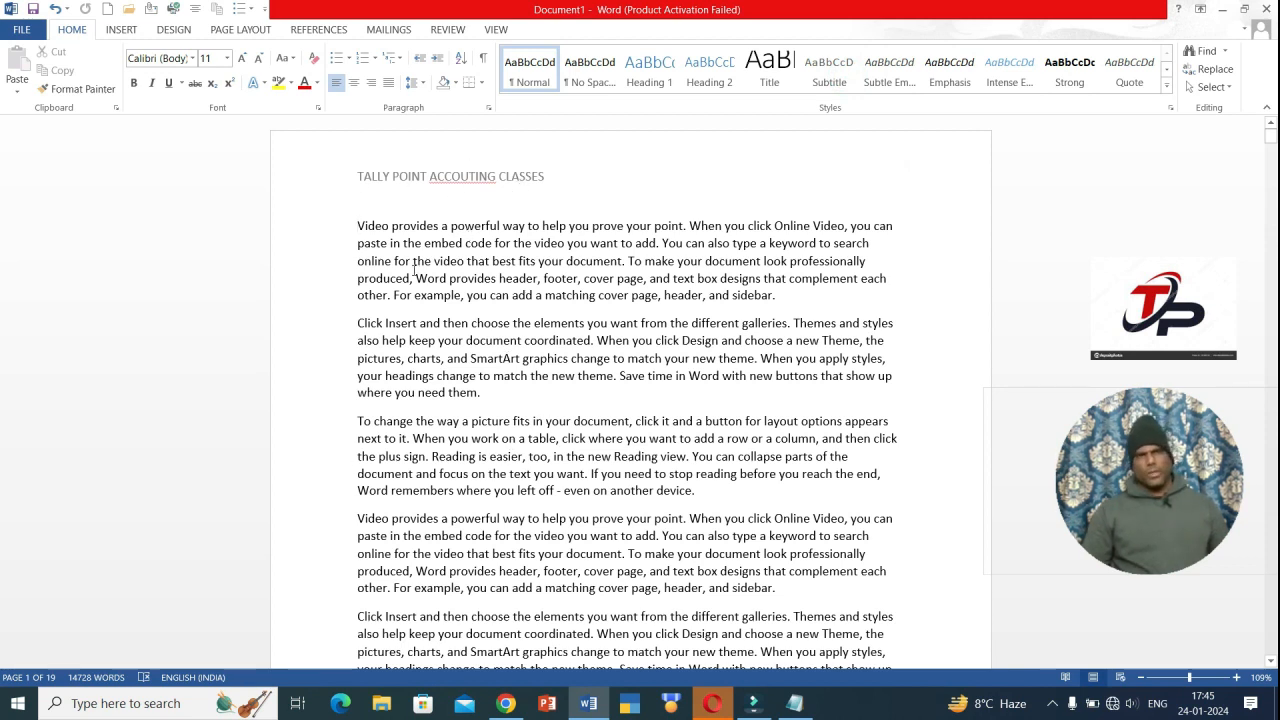
pyautogui.click(123, 30)
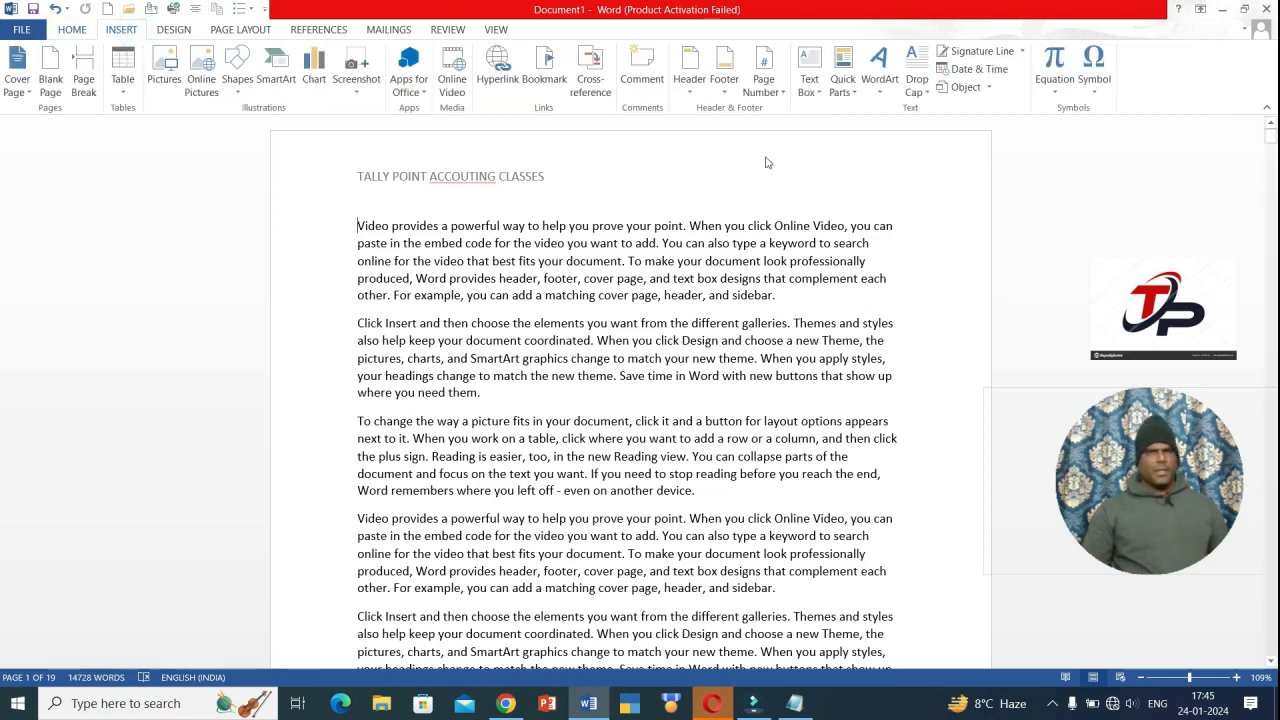
pyautogui.click(689, 80)
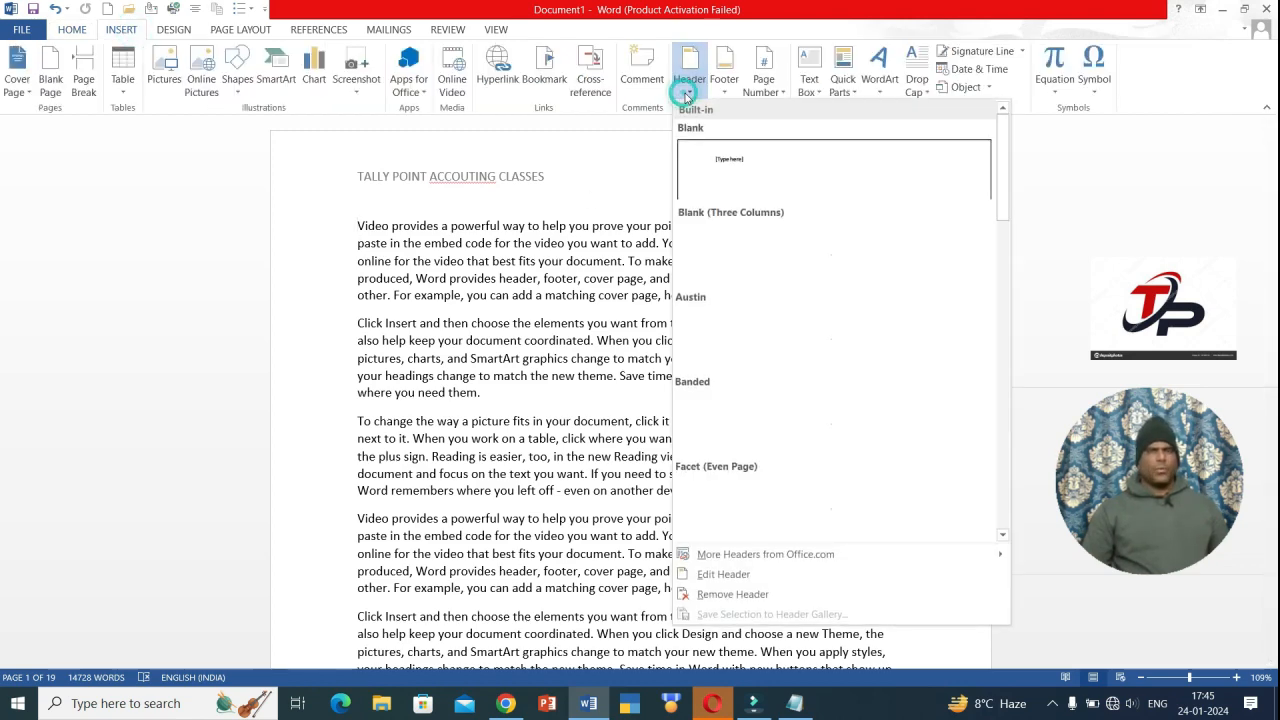
pyautogui.click(717, 596)
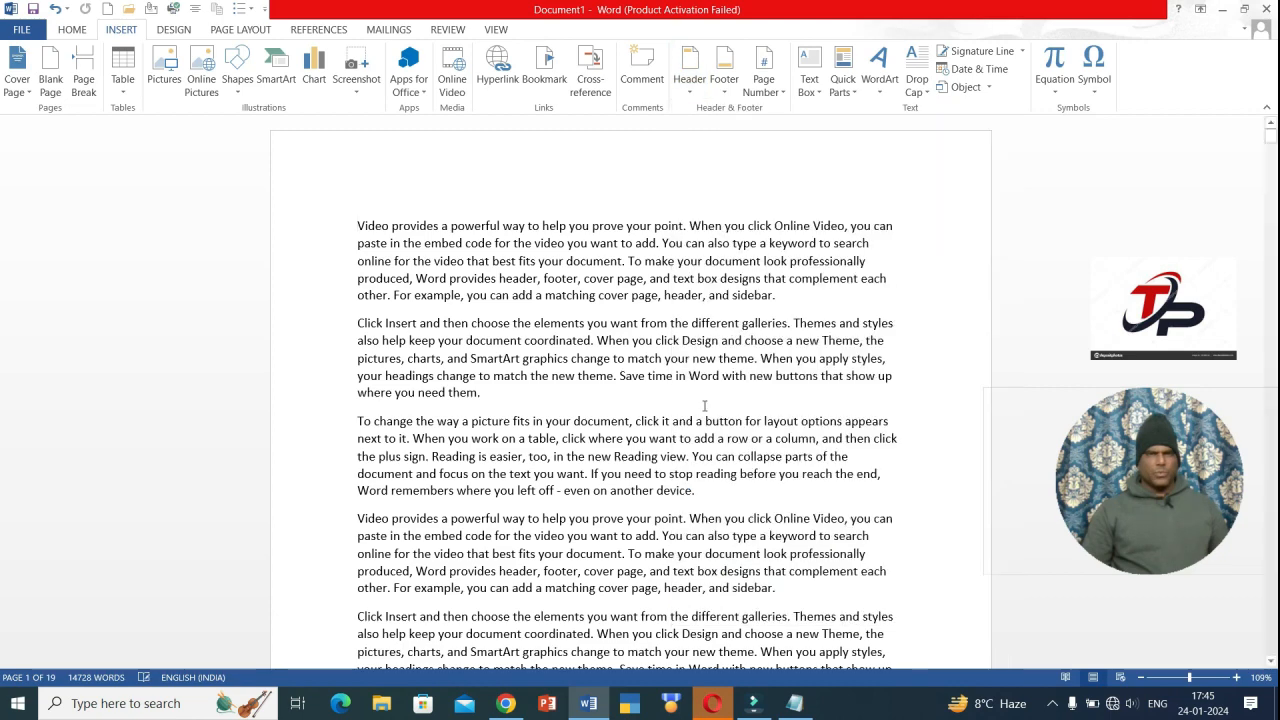
pyautogui.click(723, 82)
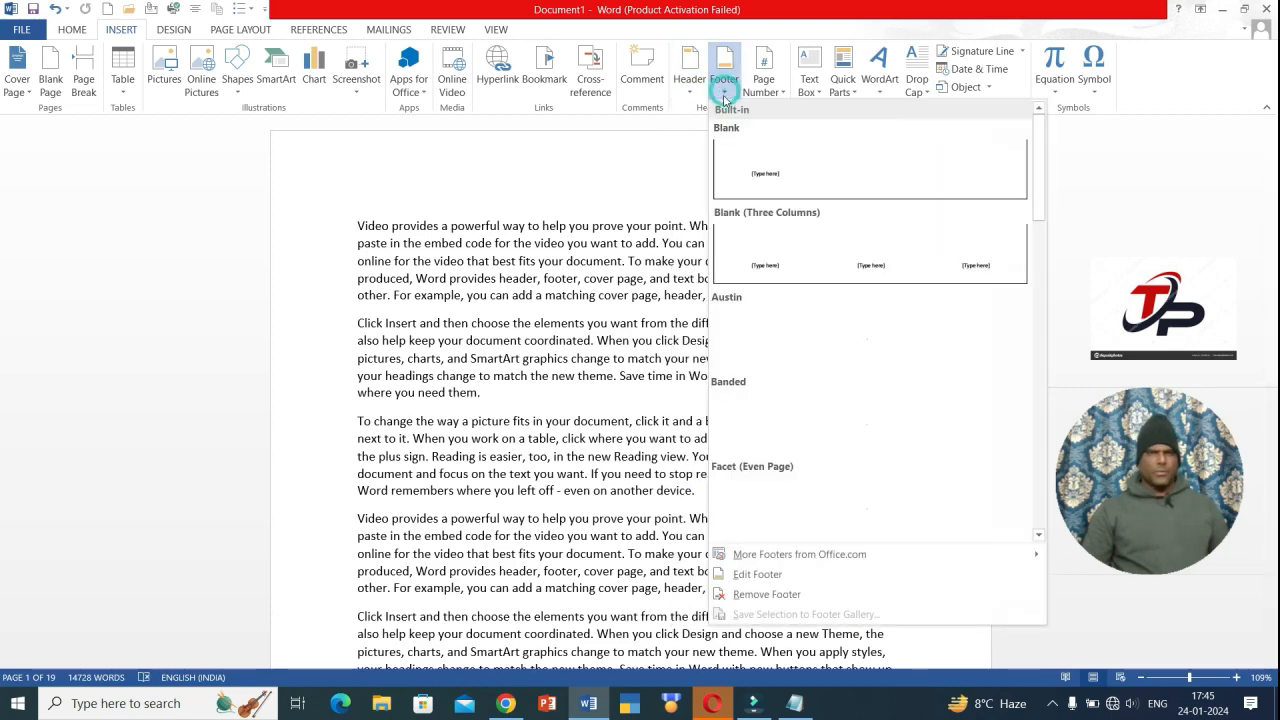
pyautogui.click(767, 595)
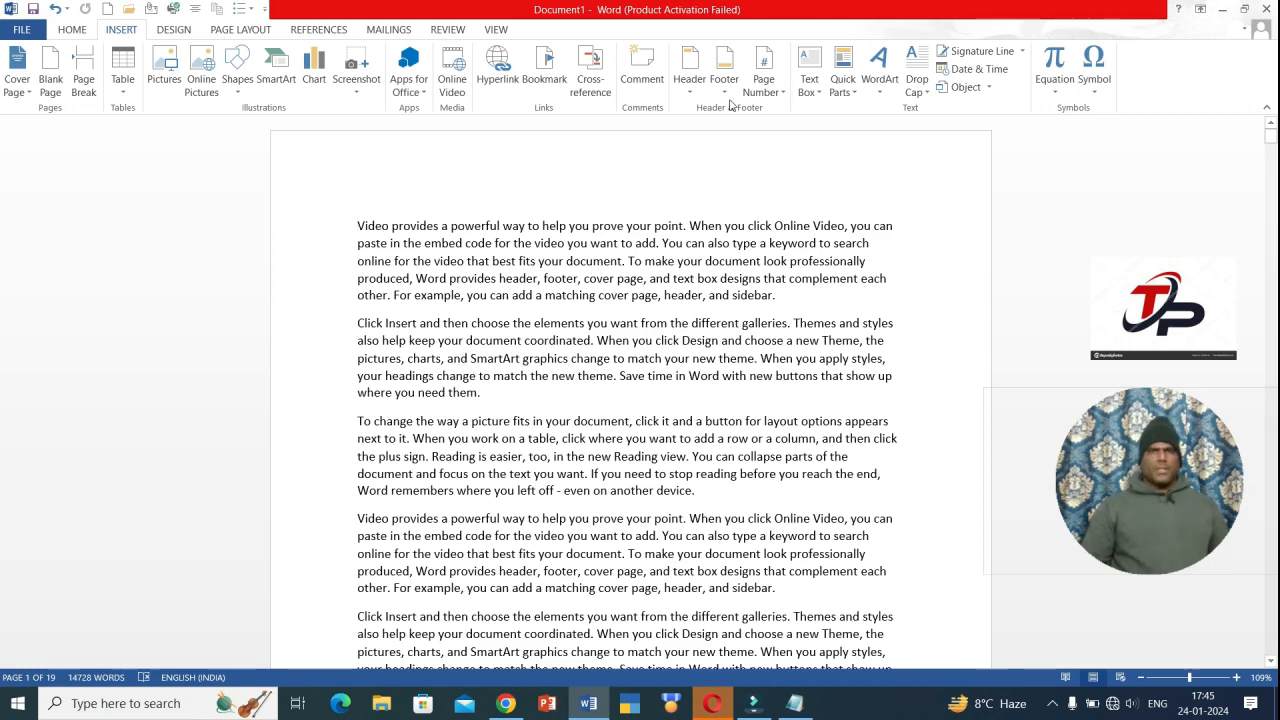
# - Dismiss the Page Number options without inserting one and jump to the document's end
pyautogui.click(782, 91)
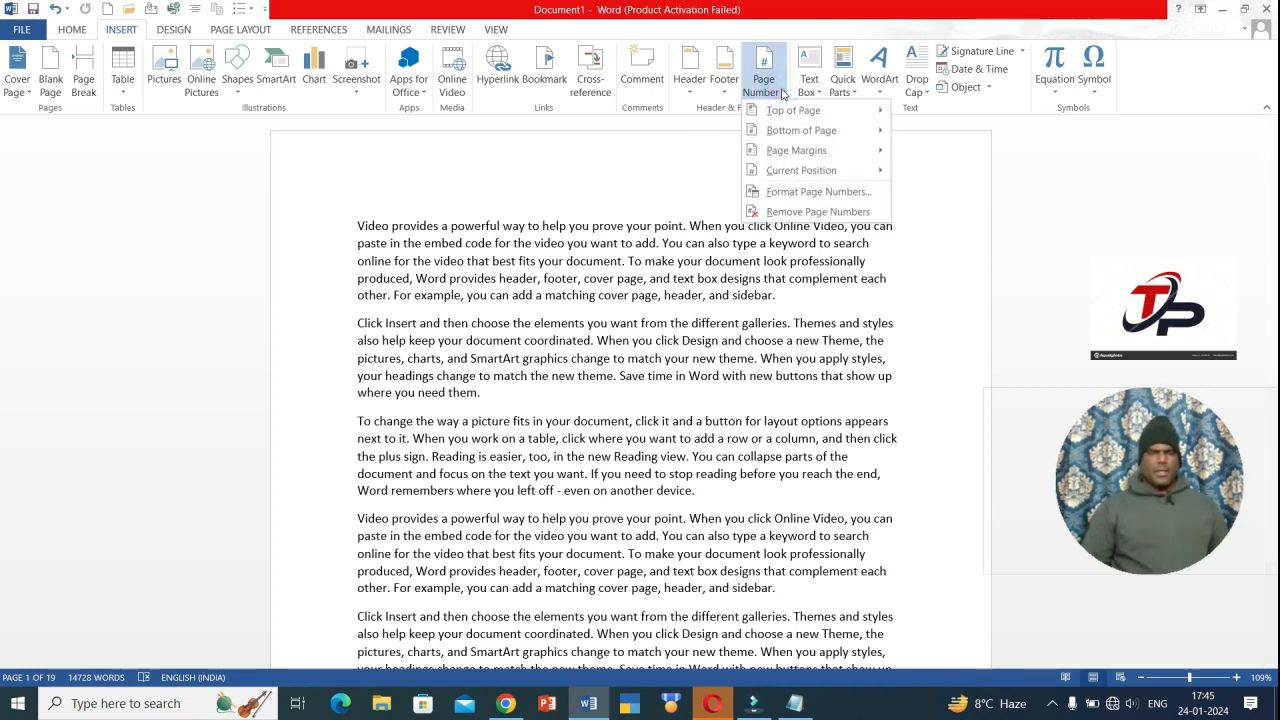
pyautogui.moveTo(856, 112)
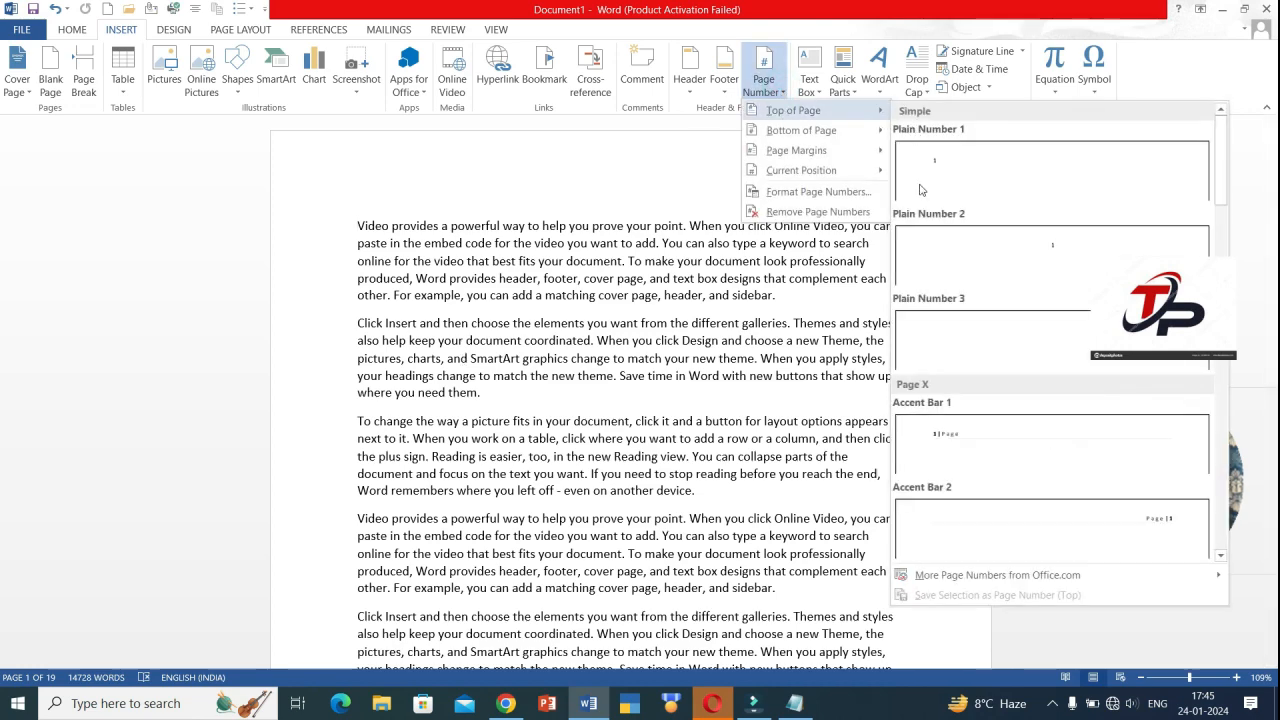
pyautogui.click(668, 204)
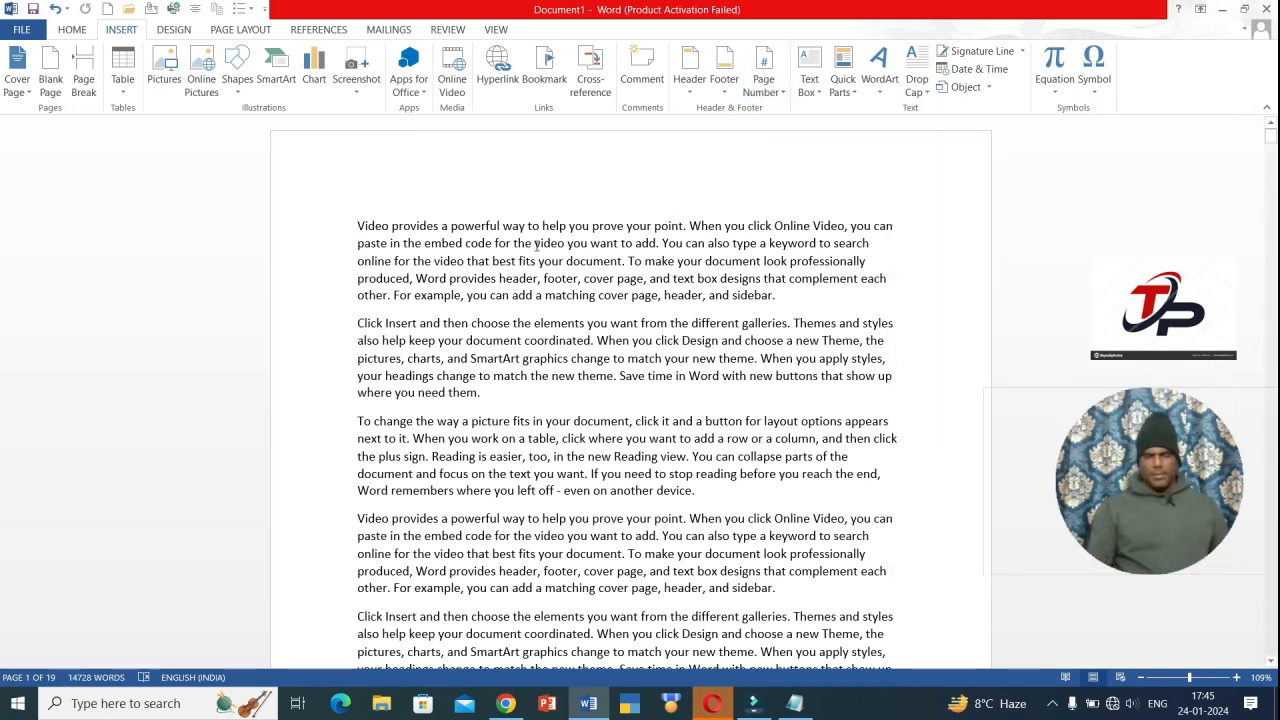
pyautogui.hotkey('ctrl', 'End')
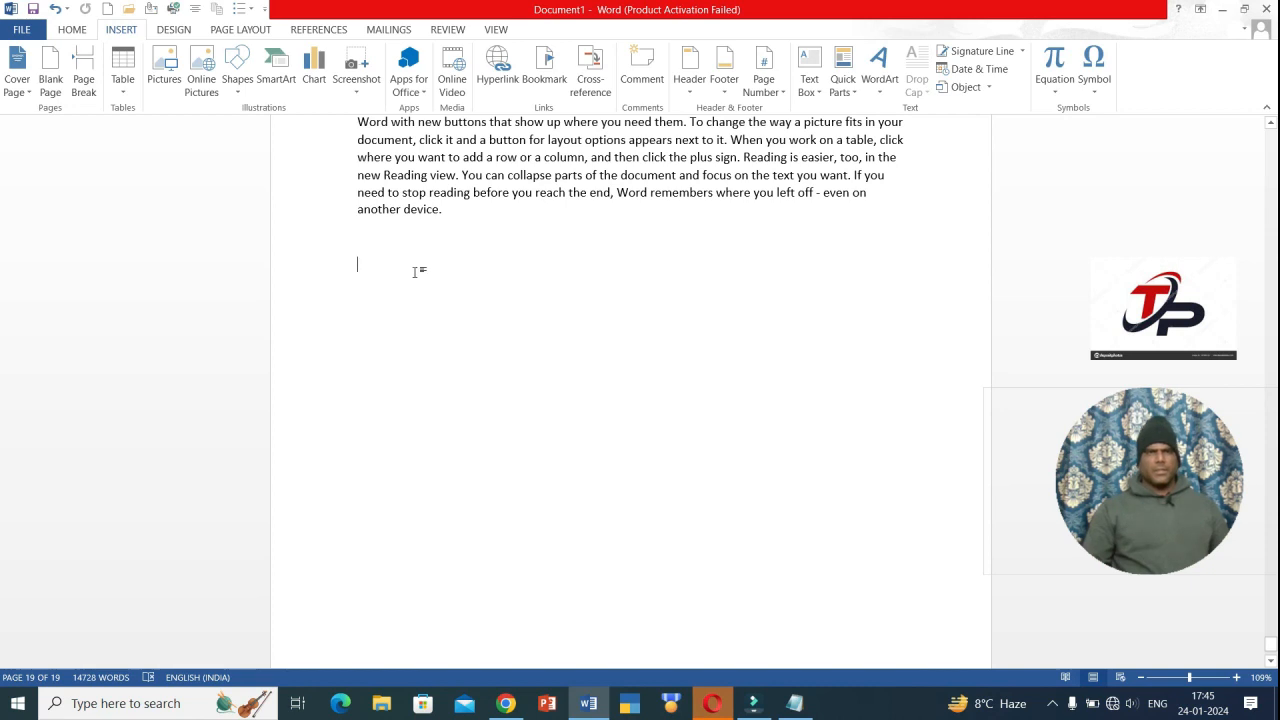
pyautogui.click(809, 86)
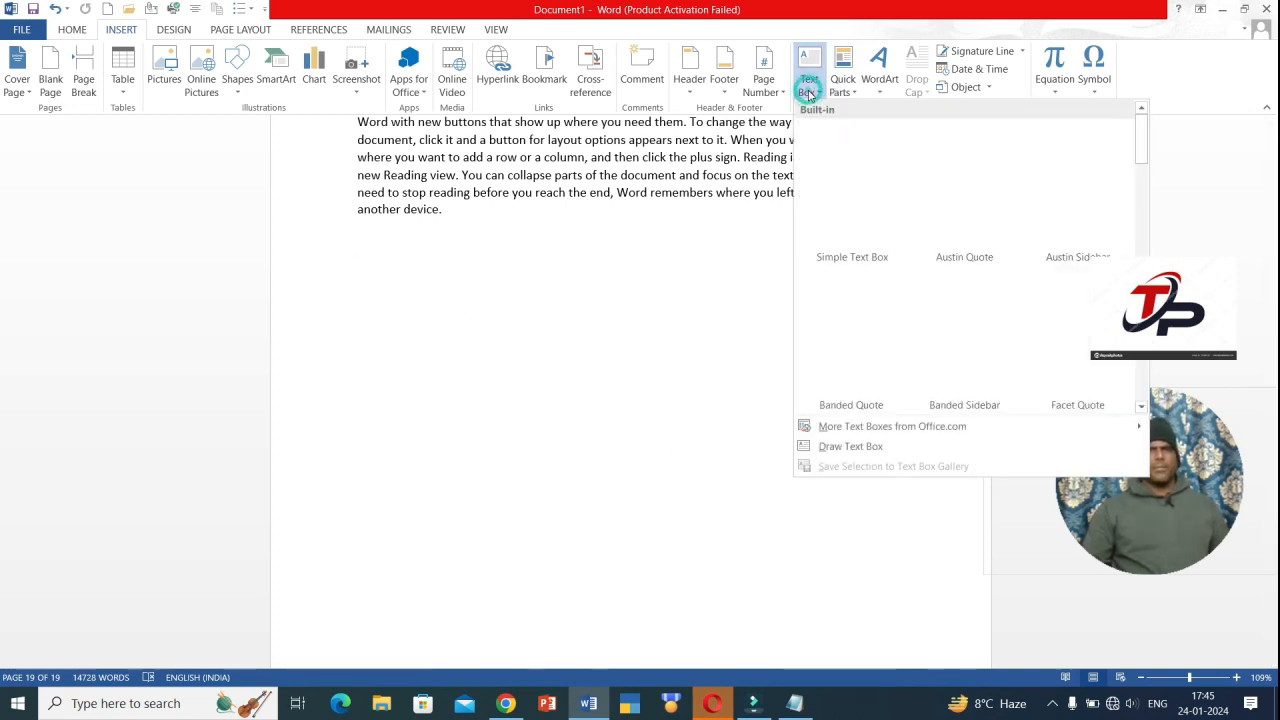
pyautogui.click(958, 197)
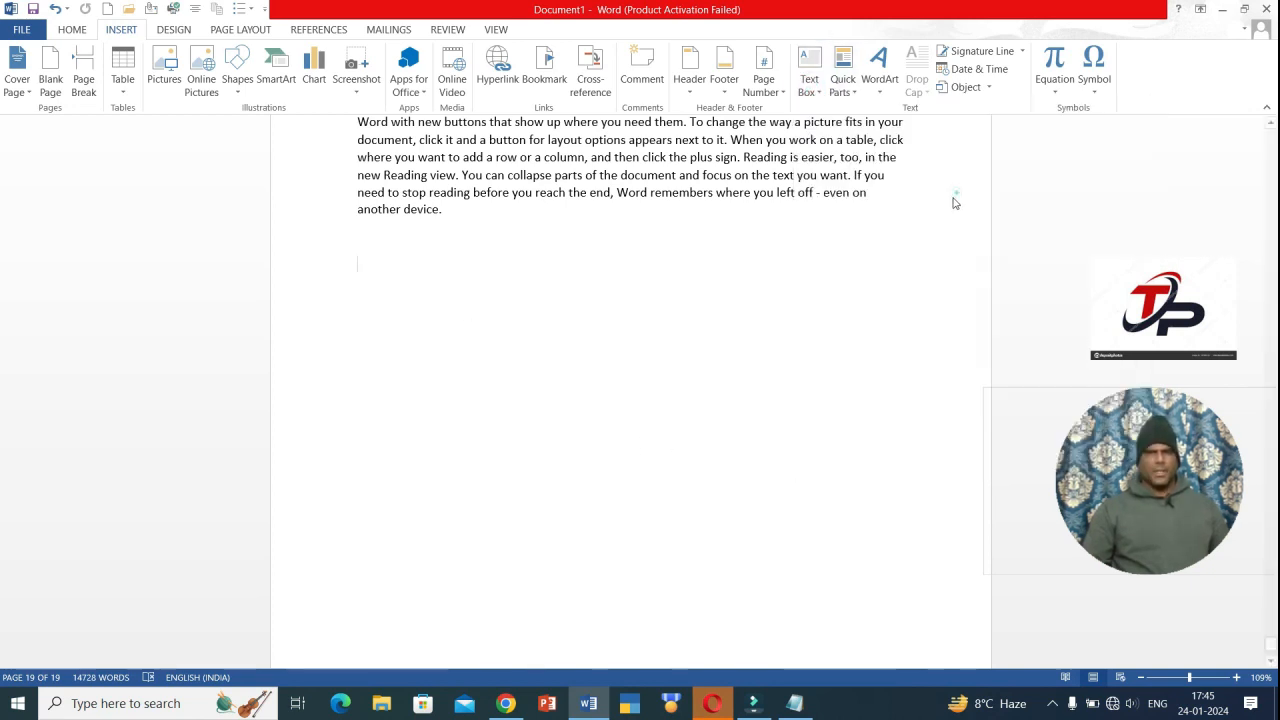
pyautogui.write('TAS')
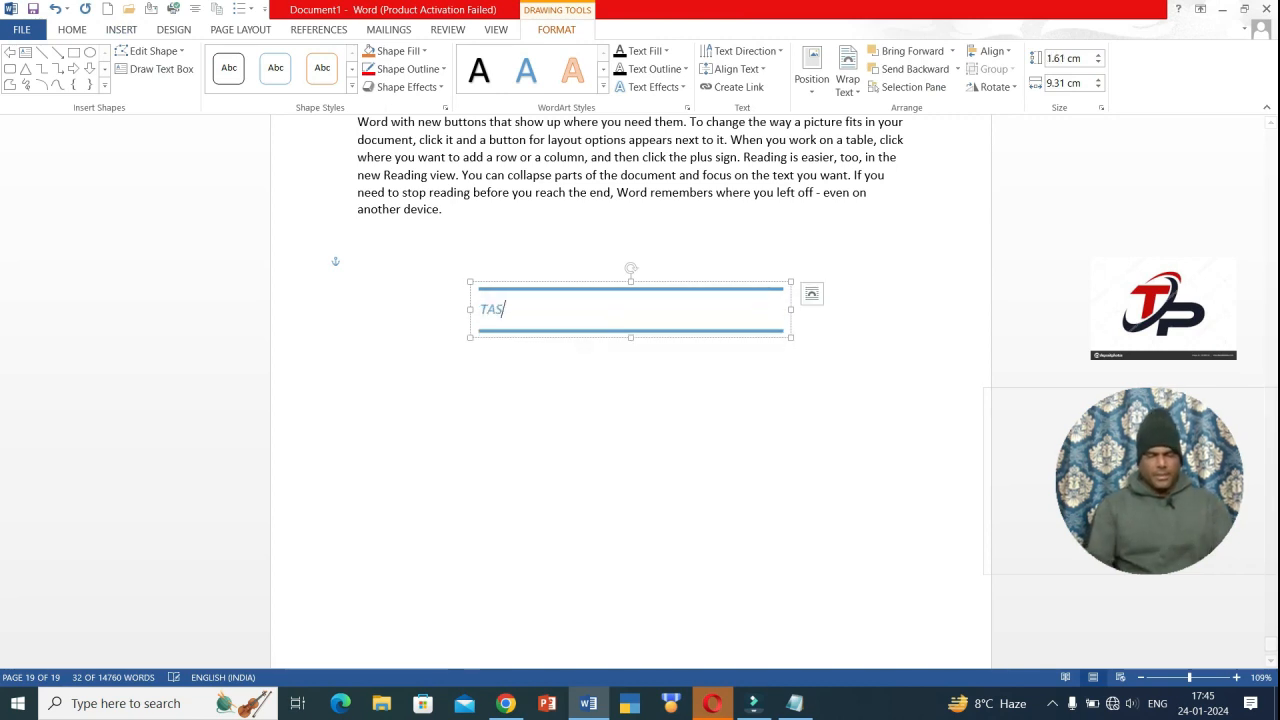
pyautogui.write('LLY JKDFKDFJLSDF')
pyautogui.press('Return')
pyautogui.write('DFKJSDFKJSDF')
pyautogui.press('Return')
pyautogui.write('SDFLKDSLKSDF')
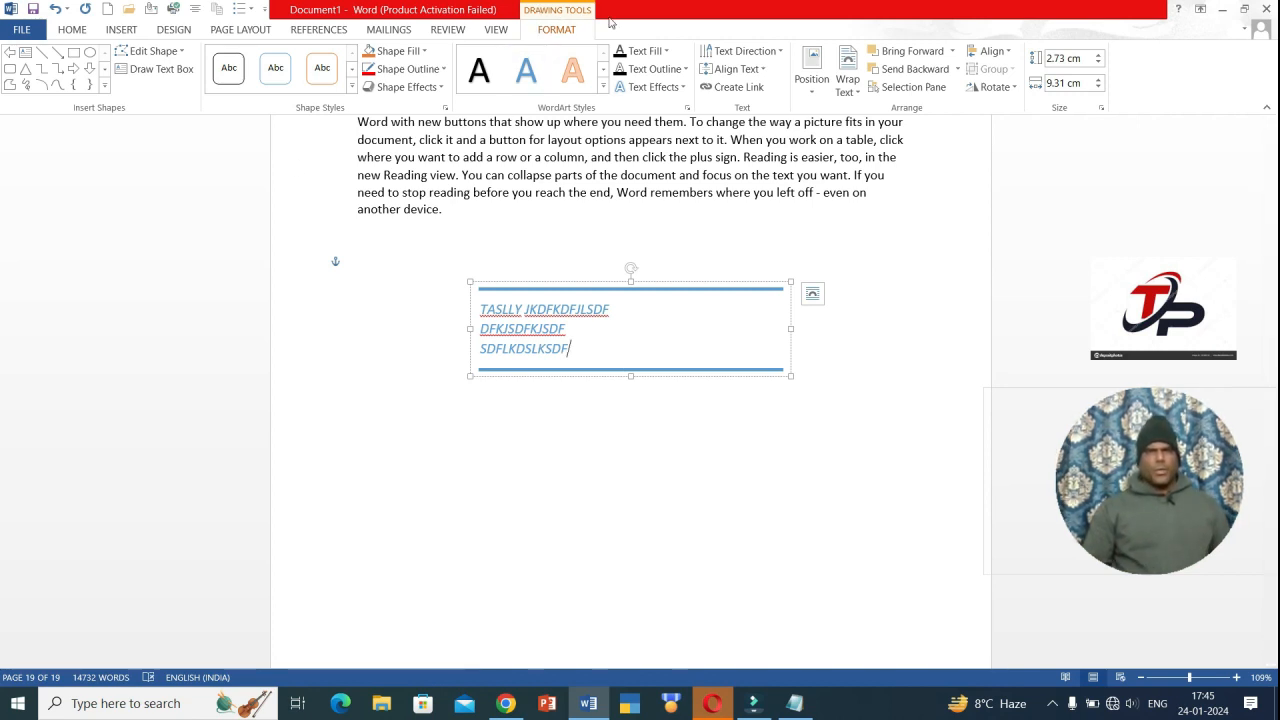
pyautogui.click(657, 298)
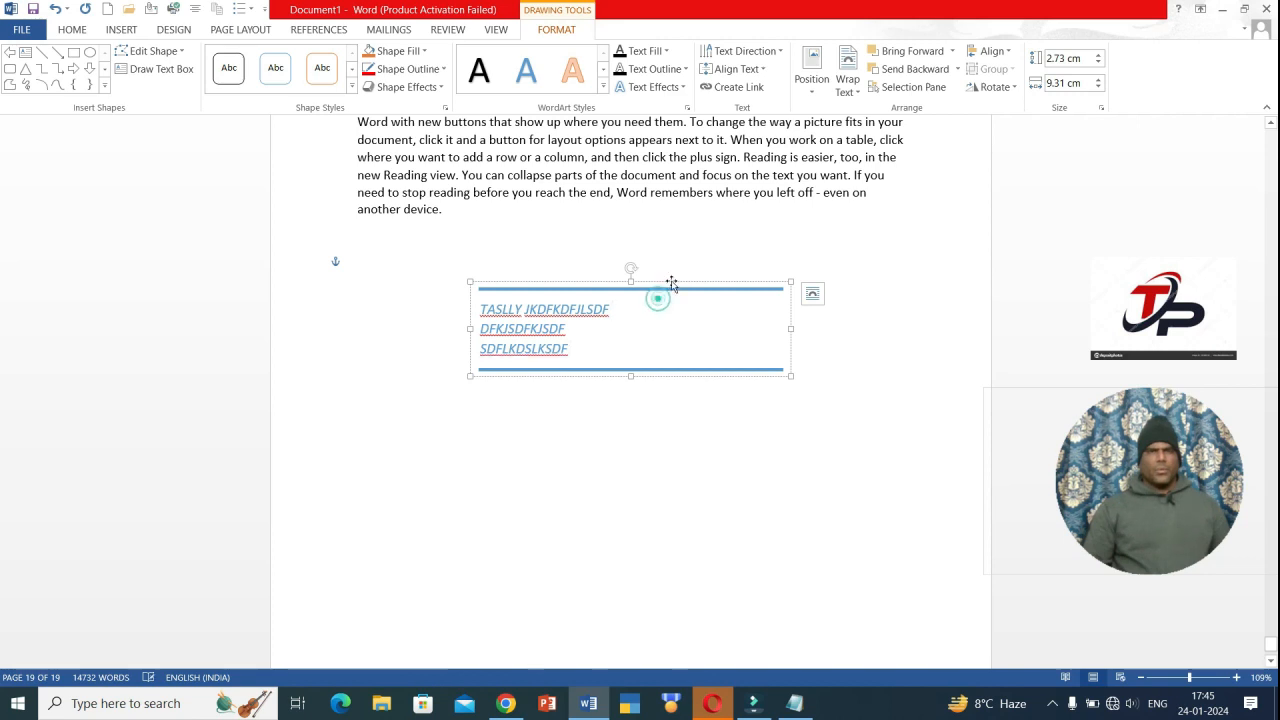
pyautogui.click(668, 283)
pyautogui.press('Delete')
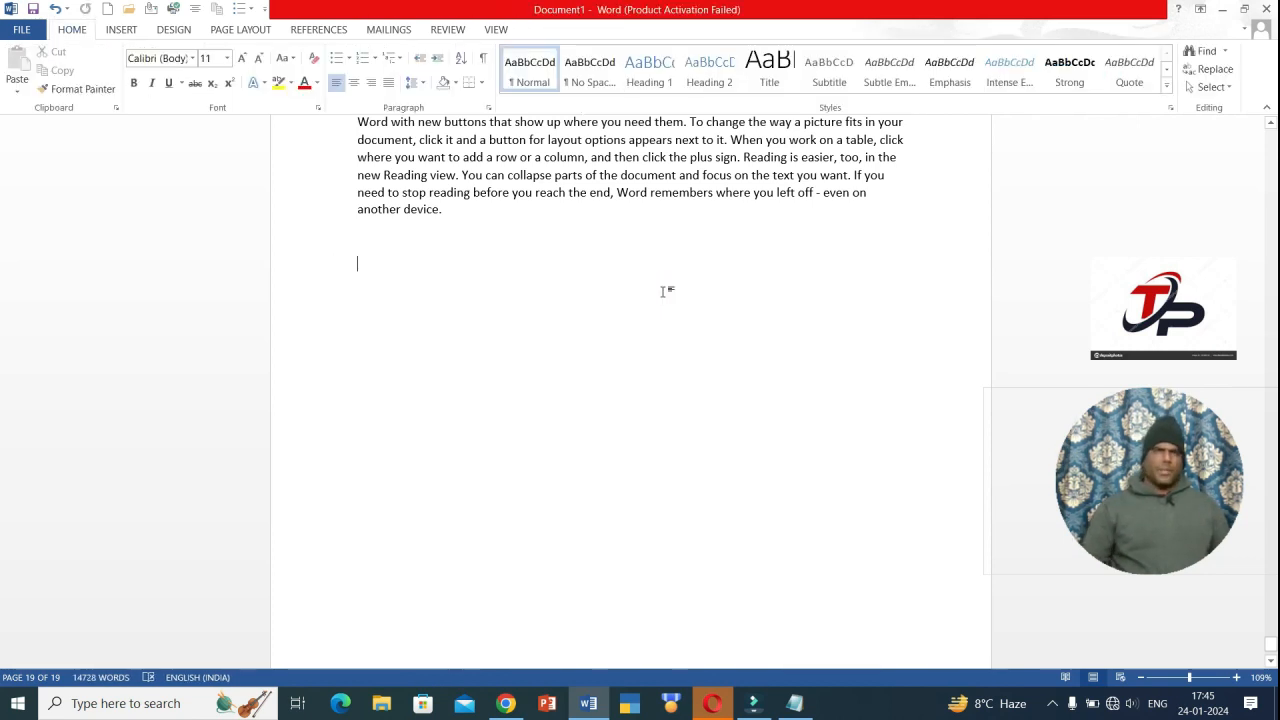
pyautogui.click(121, 31)
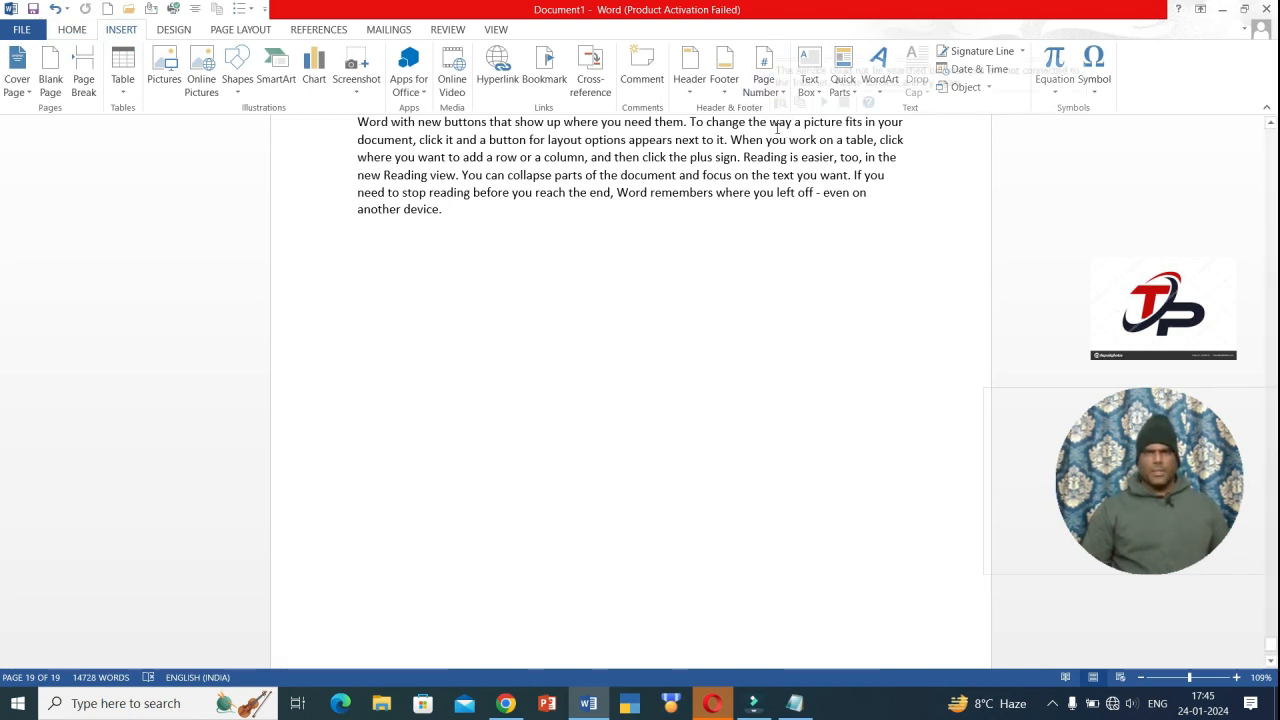
pyautogui.click(812, 85)
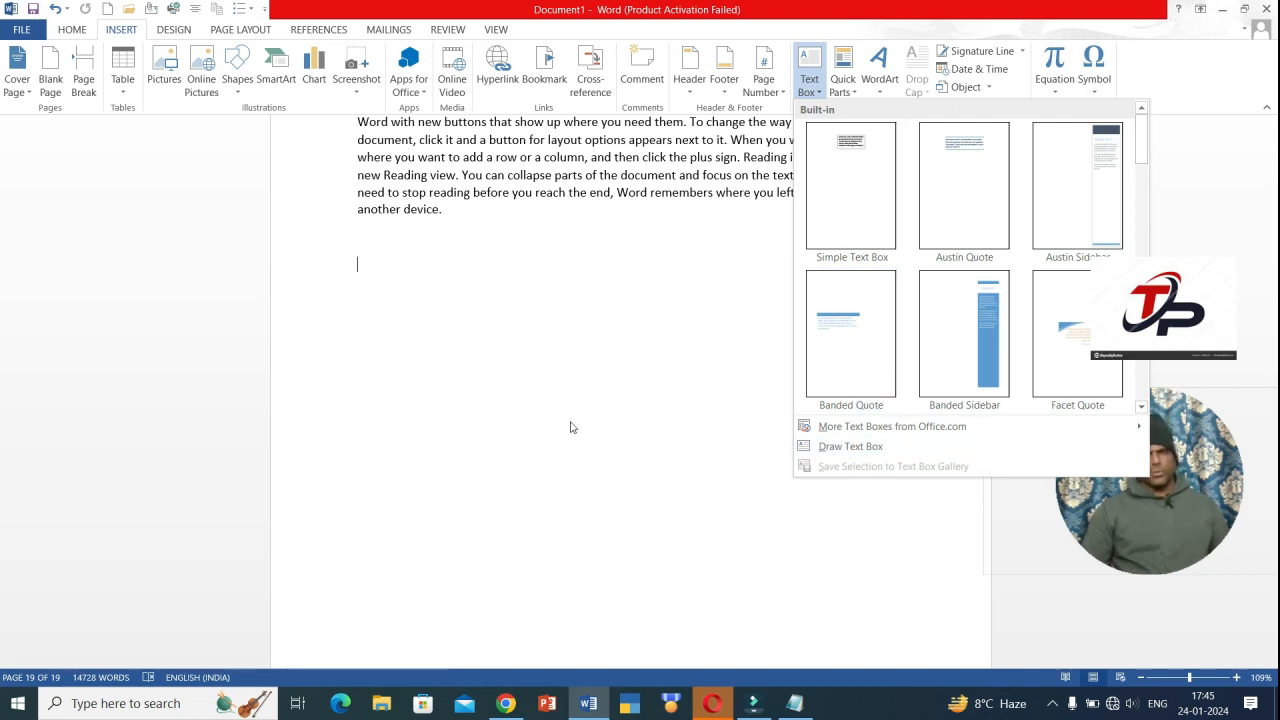
pyautogui.click(545, 390)
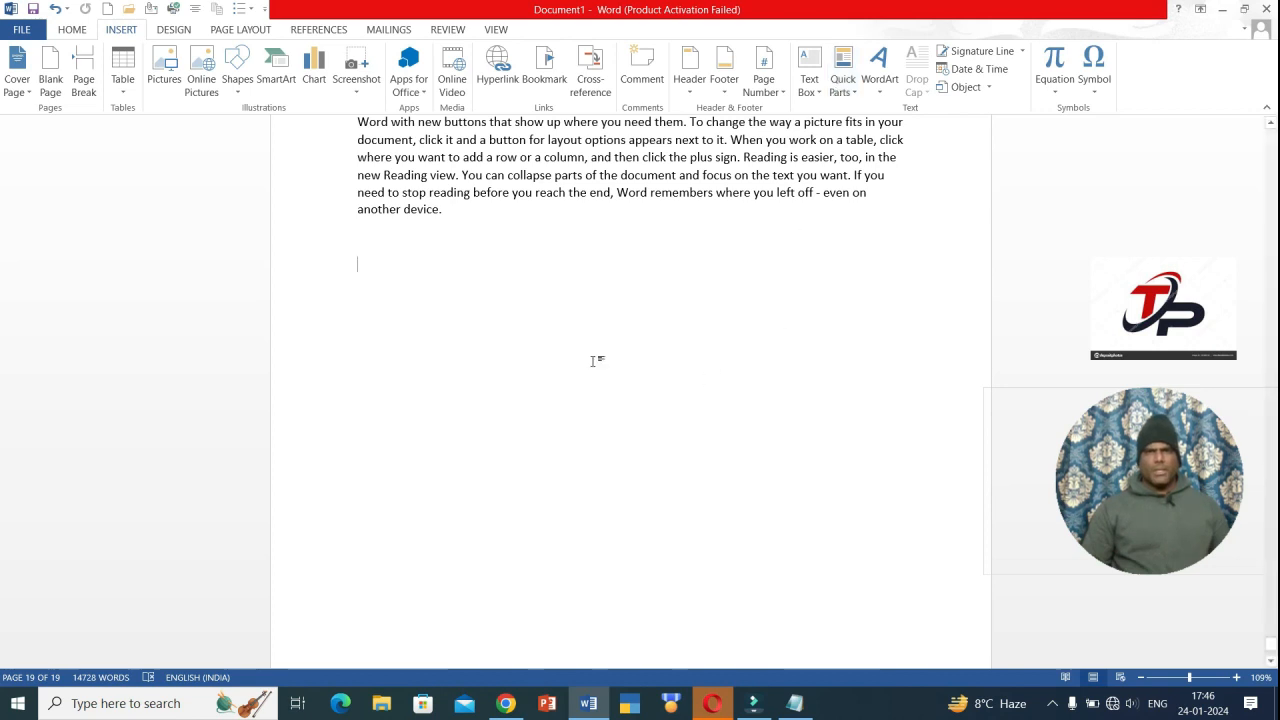
# - Type 'TALLY POINT ACCOUNTING CLASSES' and save it to the Quick Part Gallery as TP
pyautogui.write('TALLY POINT ACCOUNT')
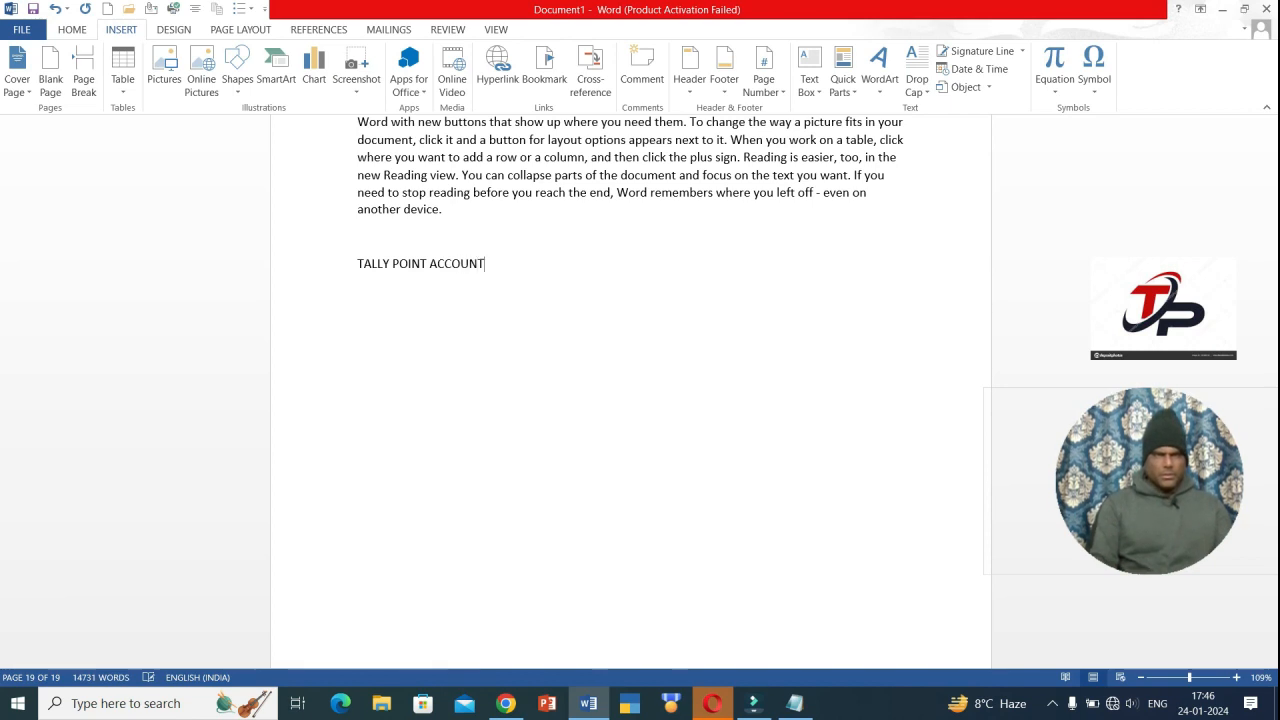
pyautogui.write('ING CLASSES')
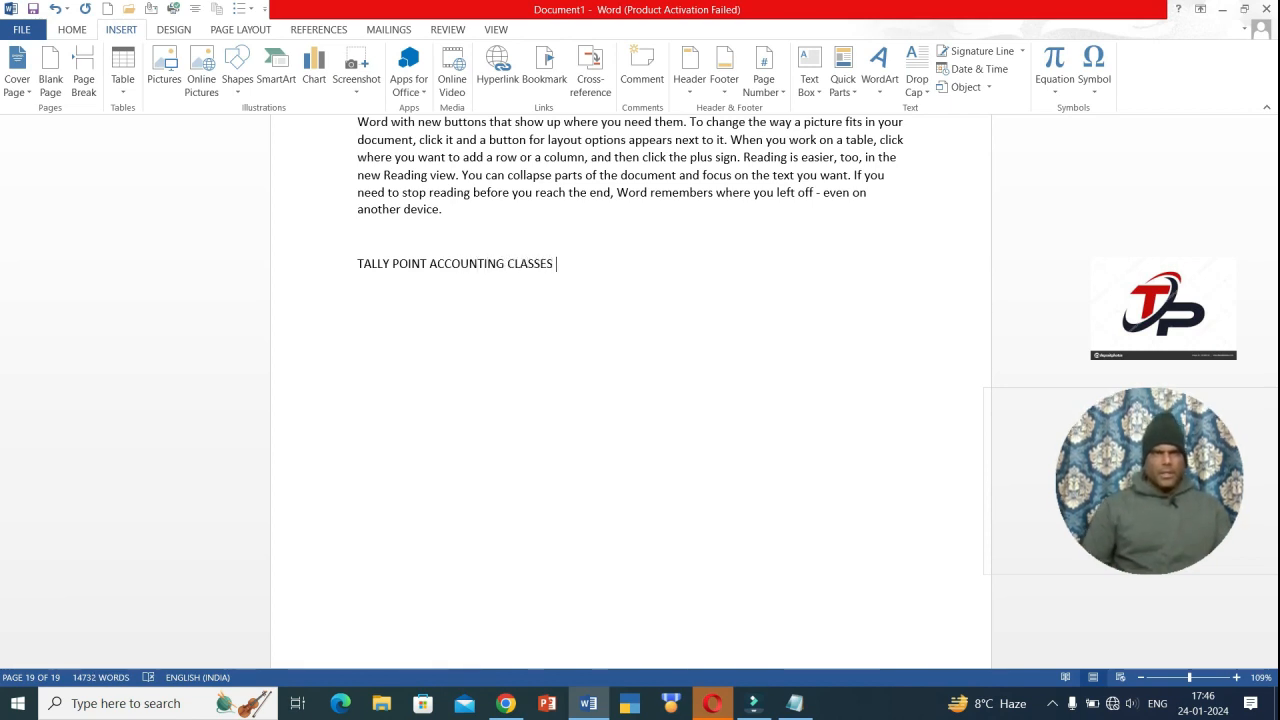
pyautogui.tripleClick(560, 266)
pyautogui.hotkey('ctrl', 'c')
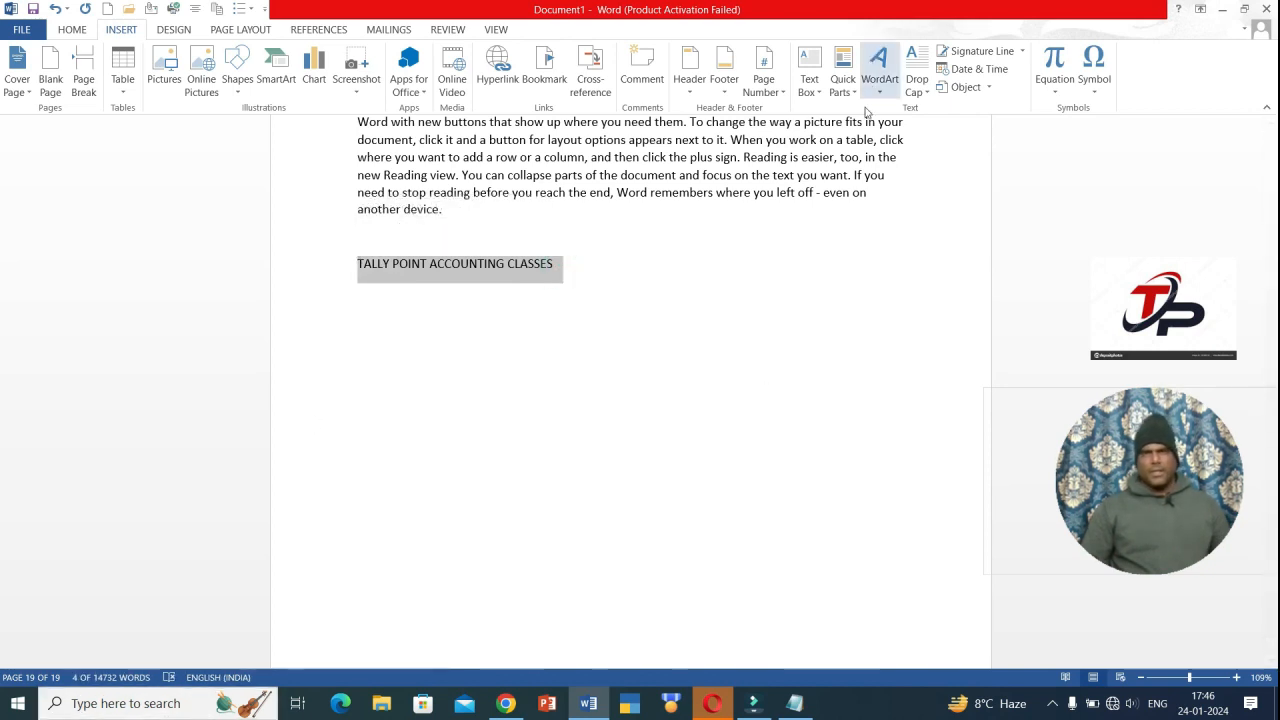
pyautogui.click(843, 84)
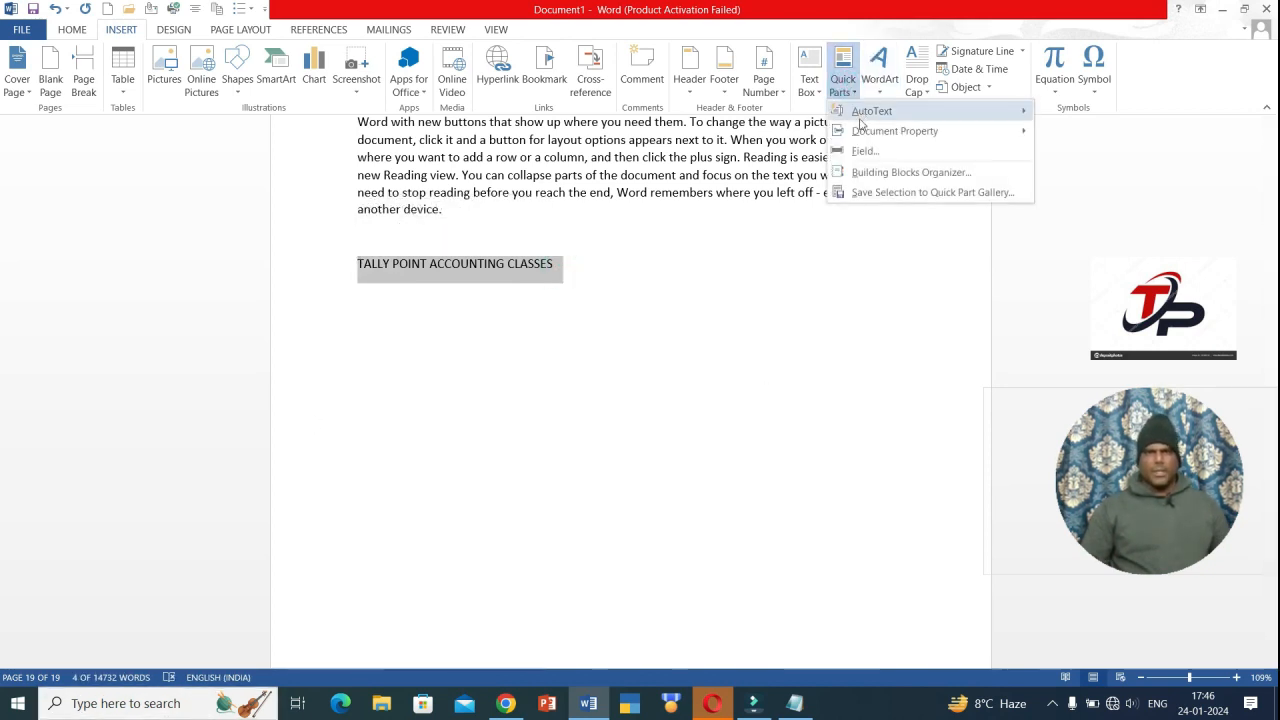
pyautogui.click(888, 192)
pyautogui.click(658, 266)
pyautogui.doubleClick(655, 266)
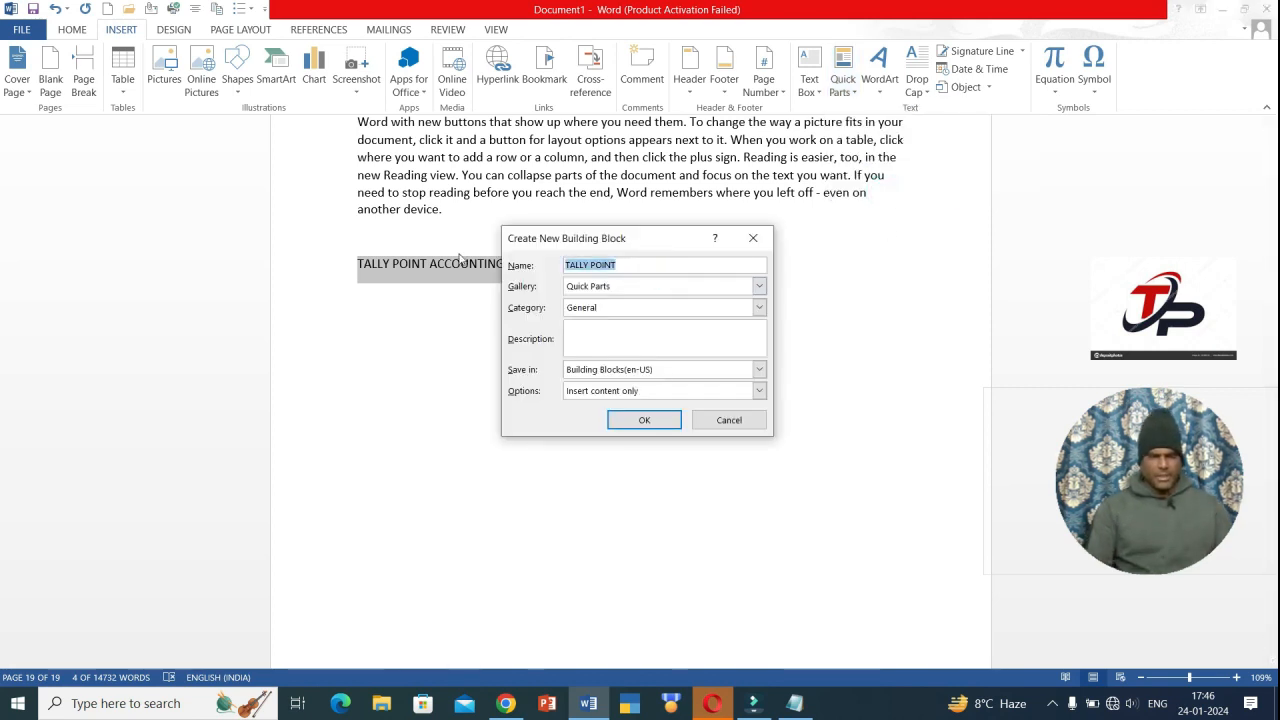
pyautogui.write('TP')
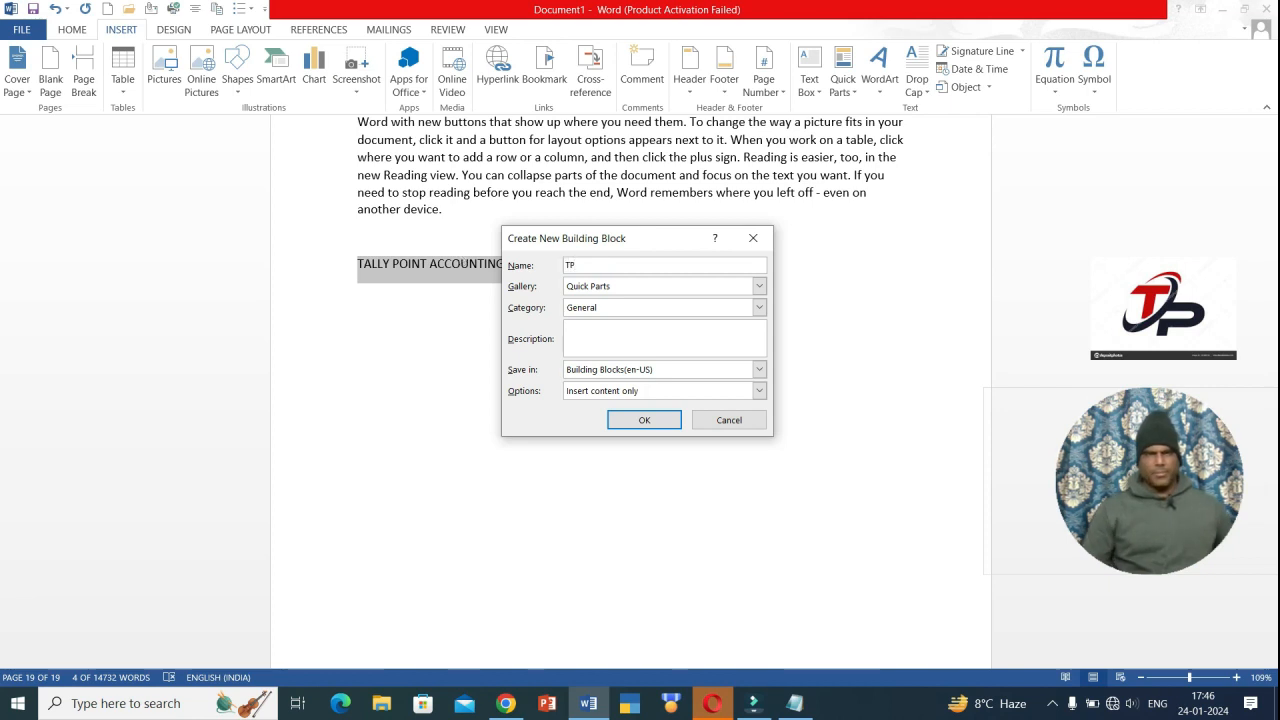
pyautogui.click(643, 422)
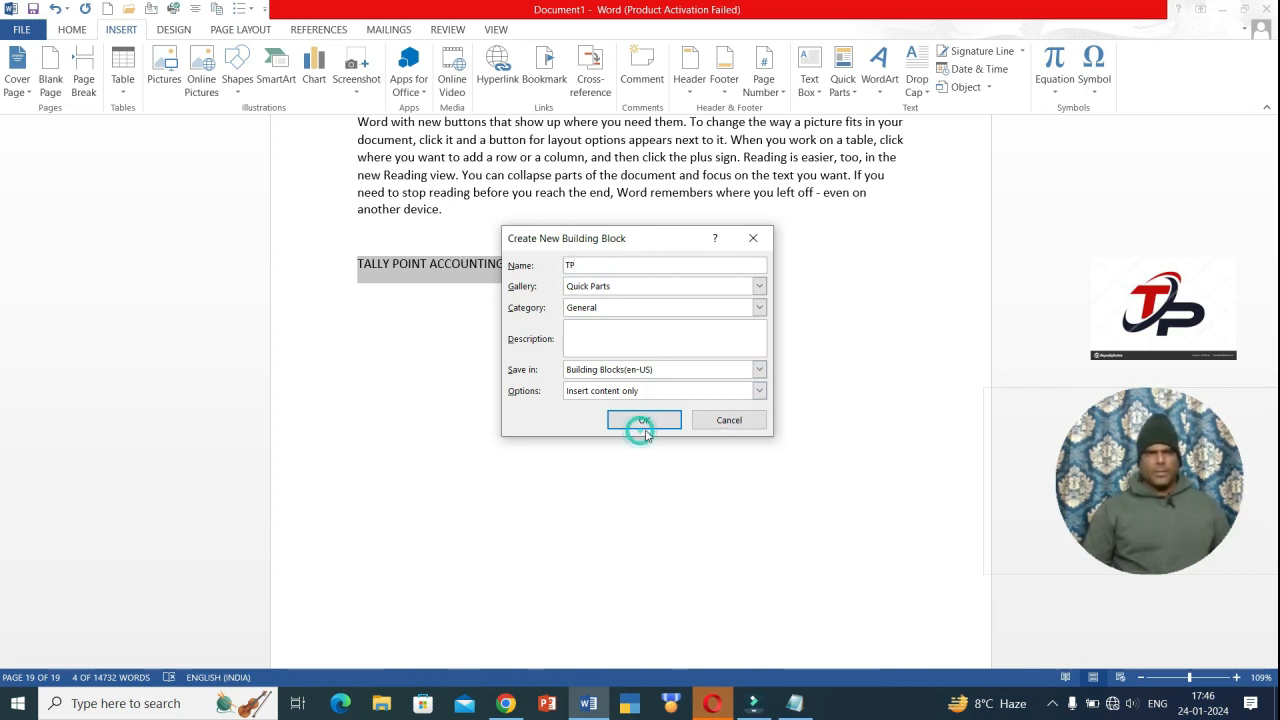
# - Insert a second copy of the heading on a new line below the first
pyautogui.click(610, 295)
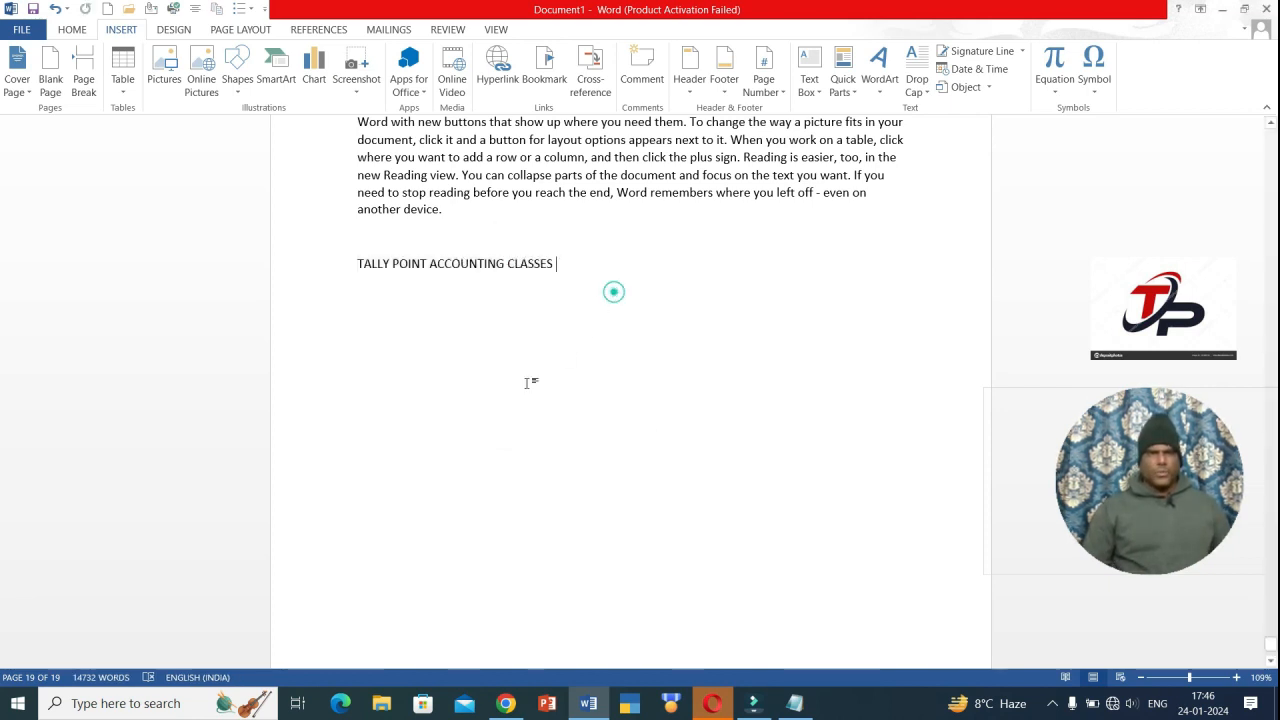
pyautogui.press('Return')
pyautogui.press('Return')
pyautogui.press('Return')
pyautogui.press('Return')
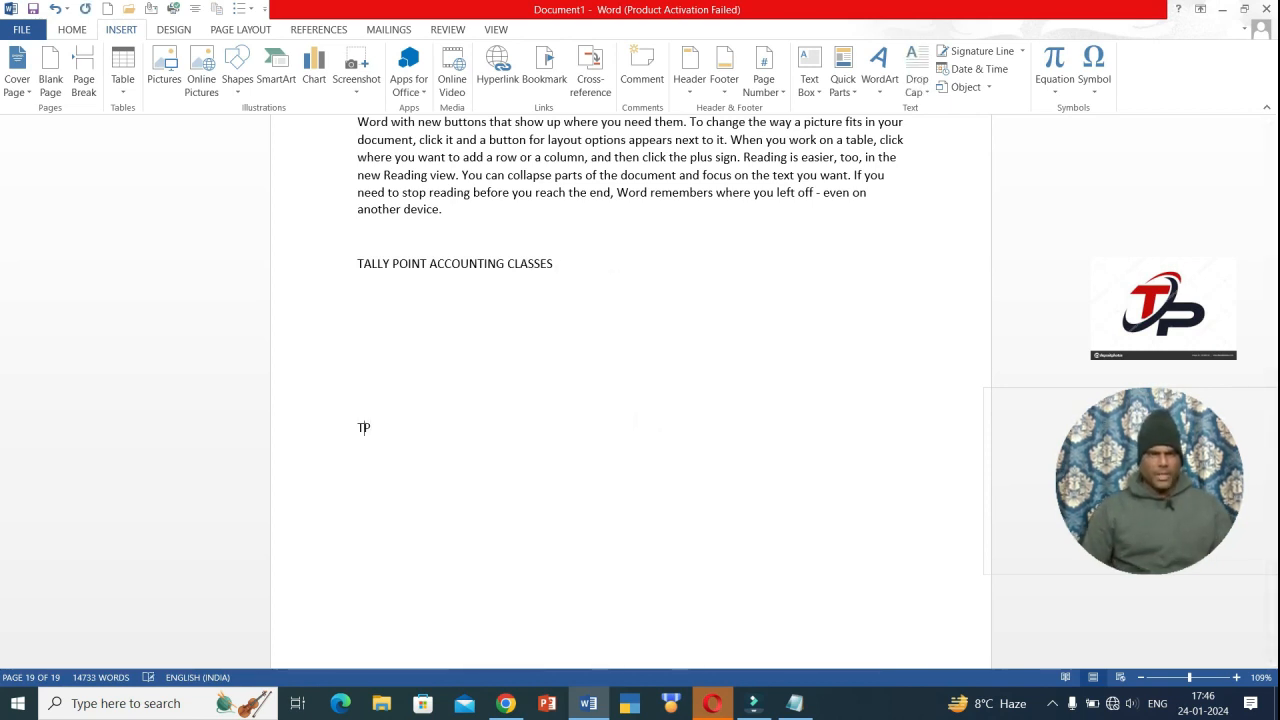
pyautogui.hotkey('ctrl', 'v')
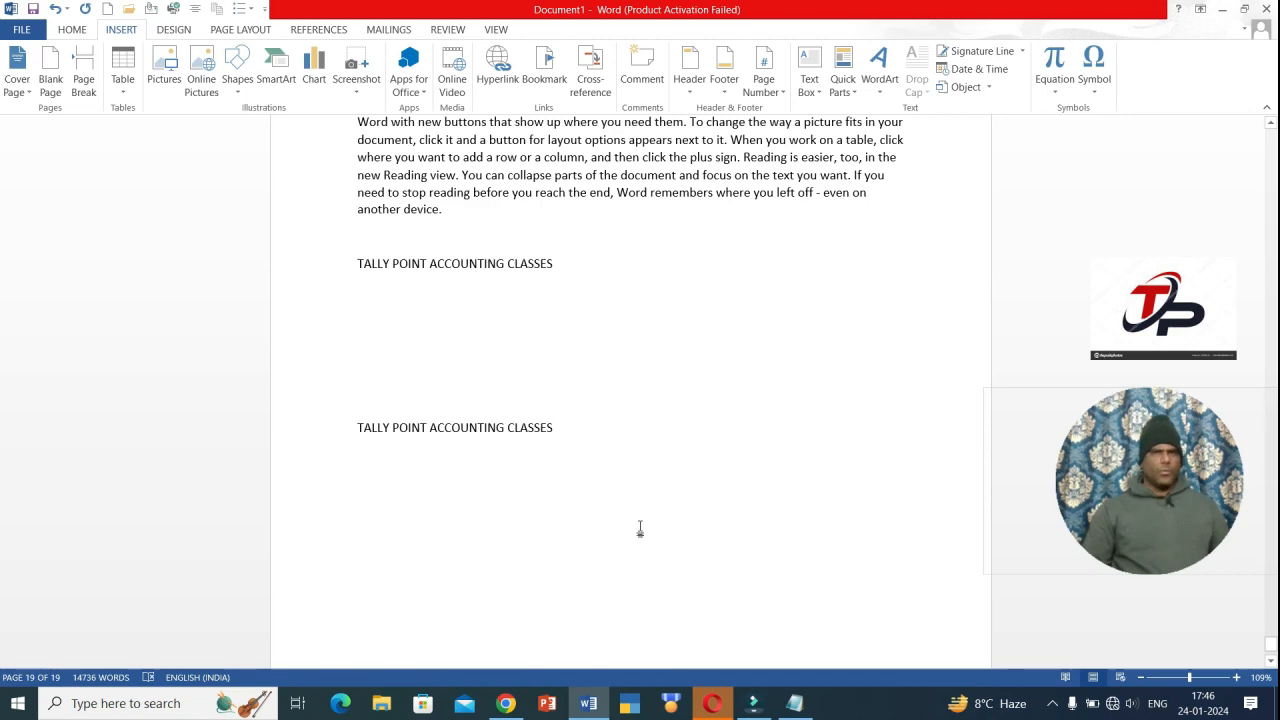
pyautogui.scroll(2, 689, 308)
pyautogui.scroll(-2, 366, 320)
pyautogui.click(370, 318)
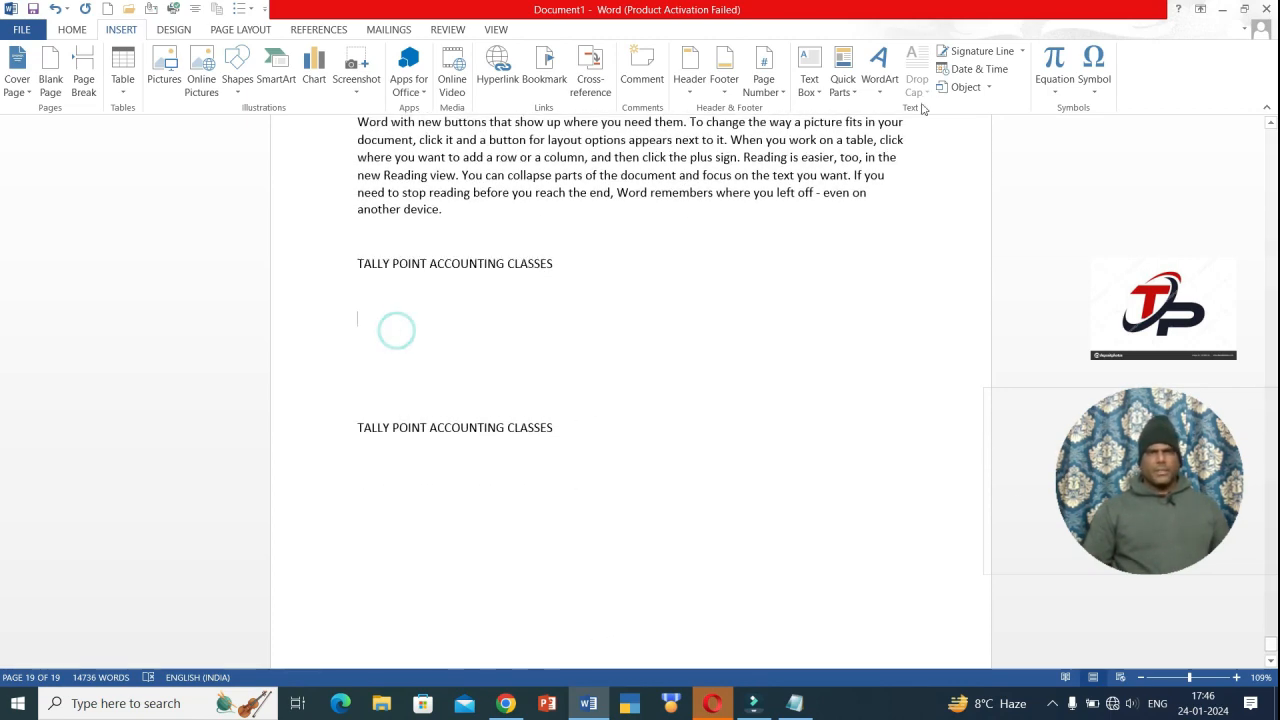
# - Insert 'TALLY POINT' as WordArt in the orange outlined style
pyautogui.click(879, 75)
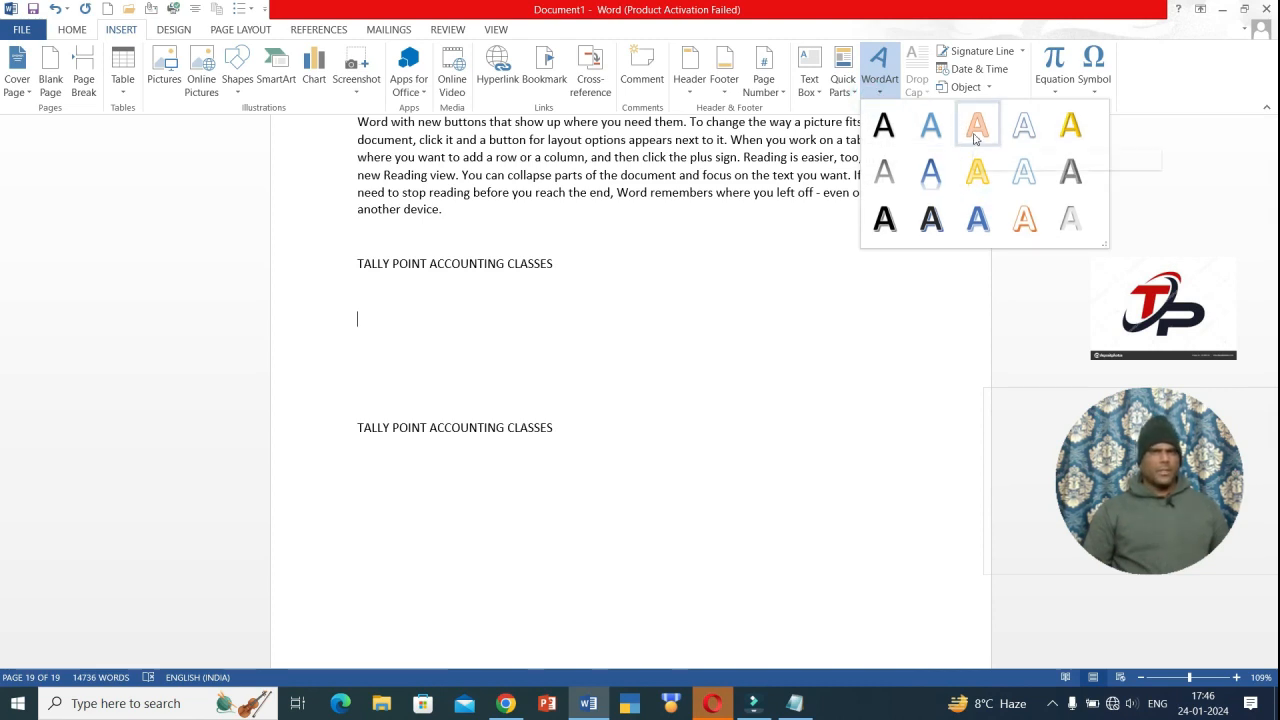
pyautogui.click(975, 130)
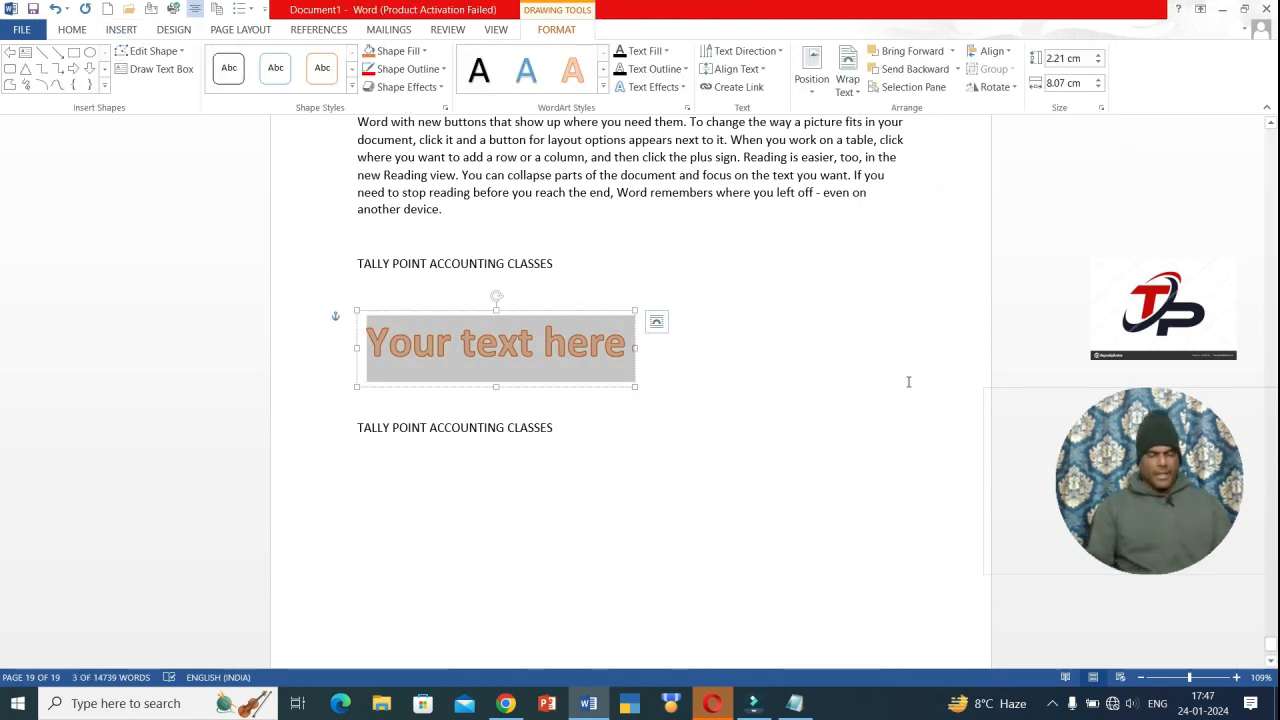
pyautogui.write('TALLY')
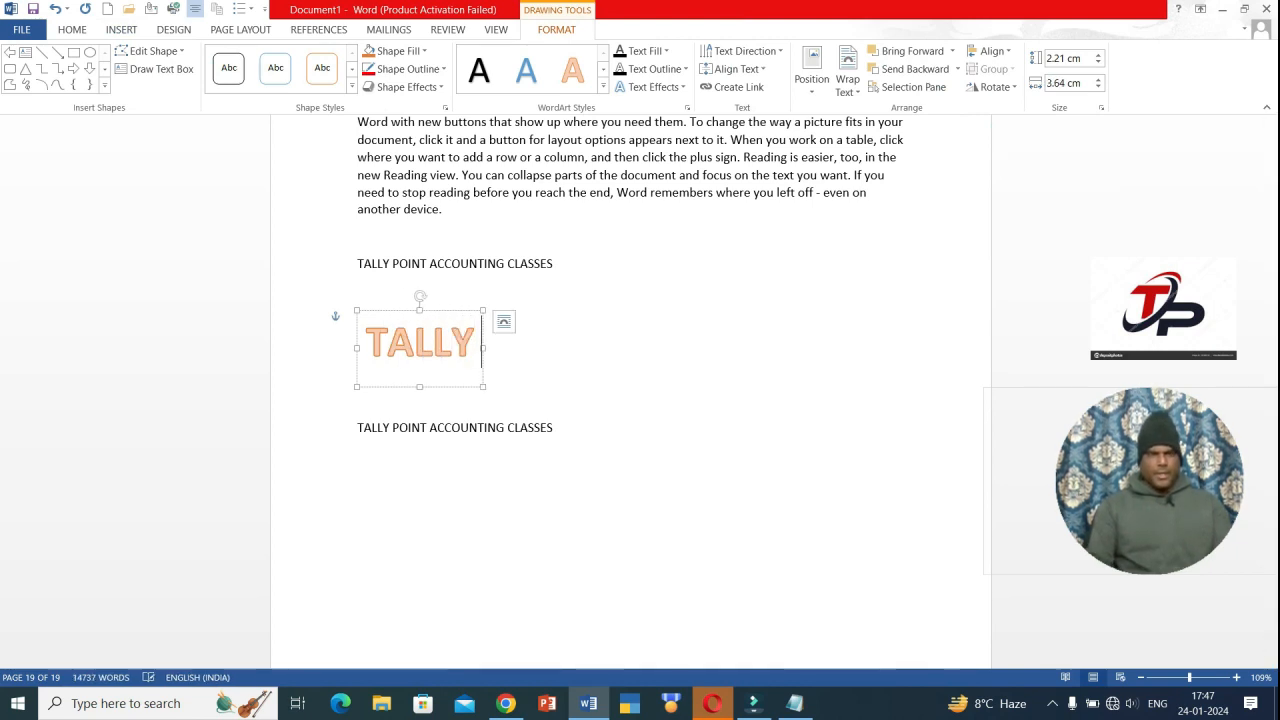
pyautogui.write(' POINT')
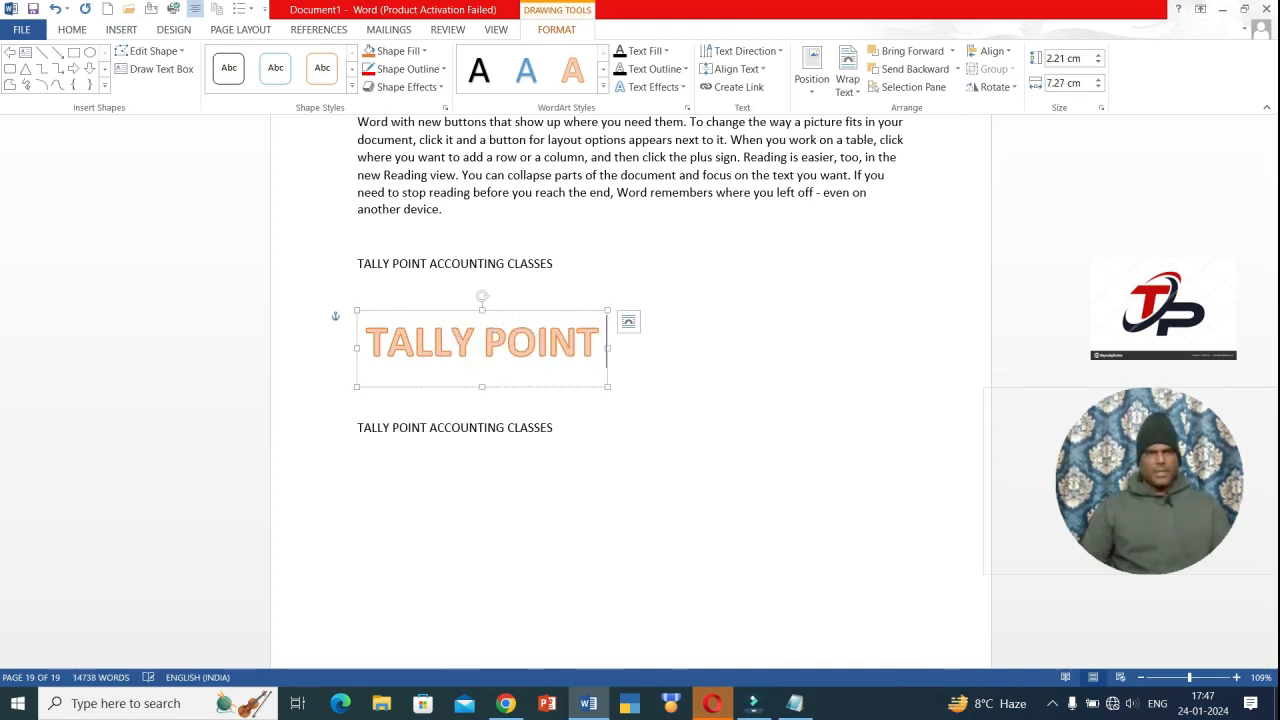
pyautogui.click(654, 377)
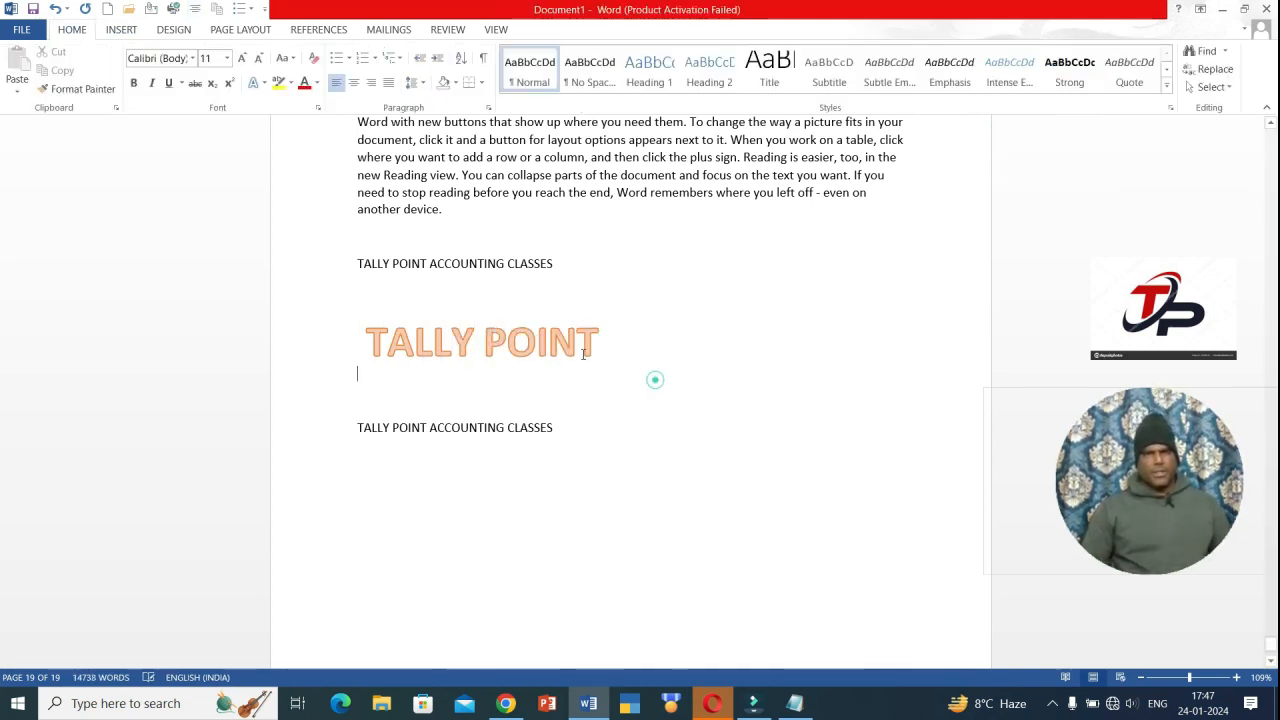
# - Select the whole TALLY POINT WordArt shape and delete it
pyautogui.click(513, 350)
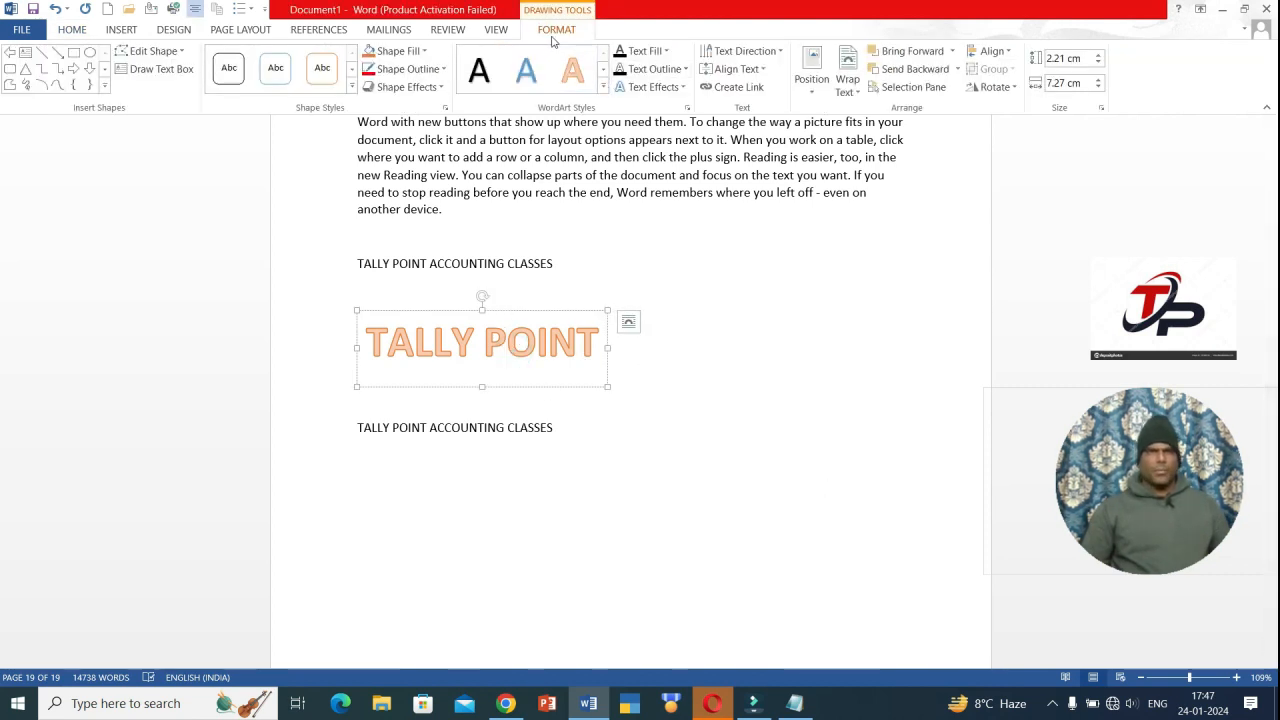
pyautogui.click(550, 310)
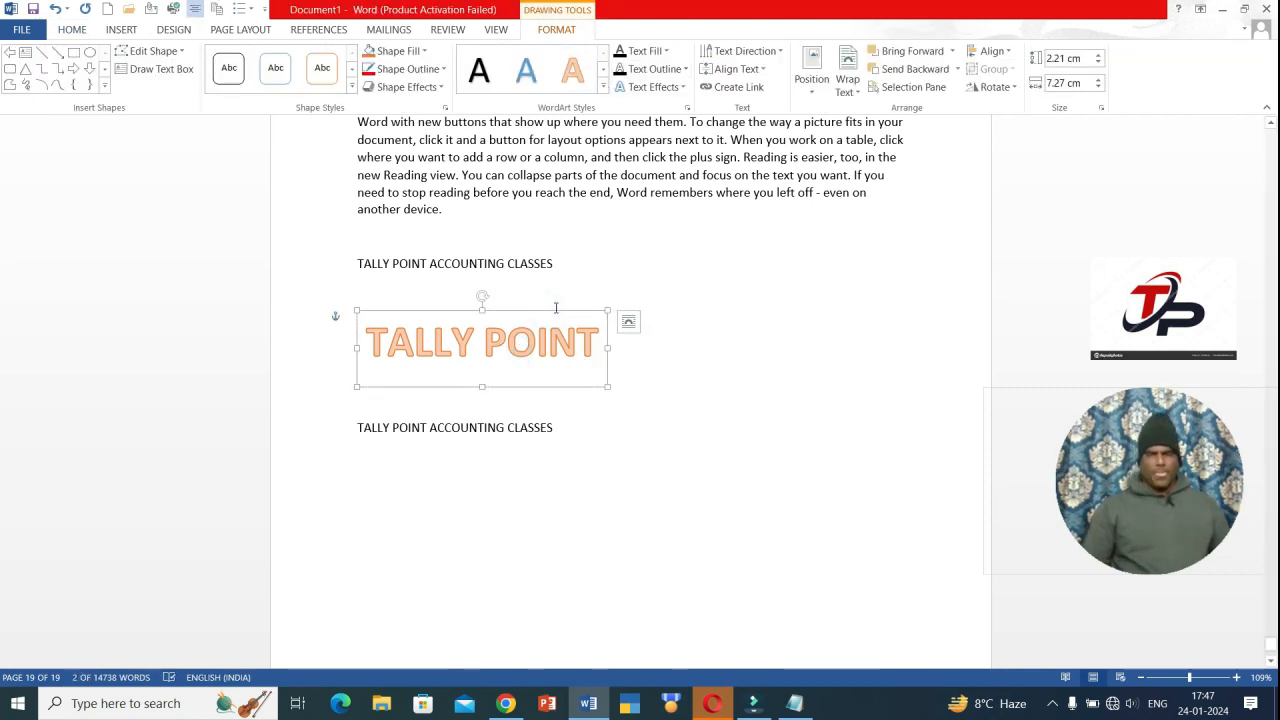
pyautogui.press('Delete')
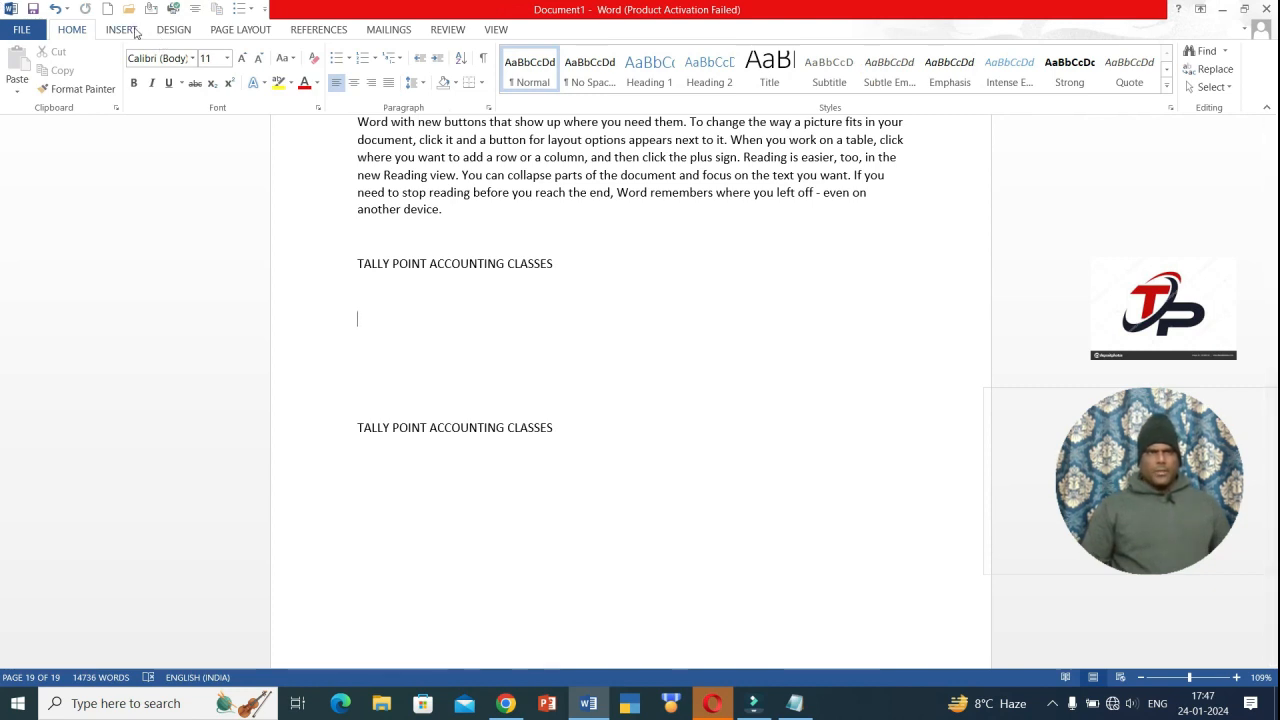
pyautogui.click(122, 30)
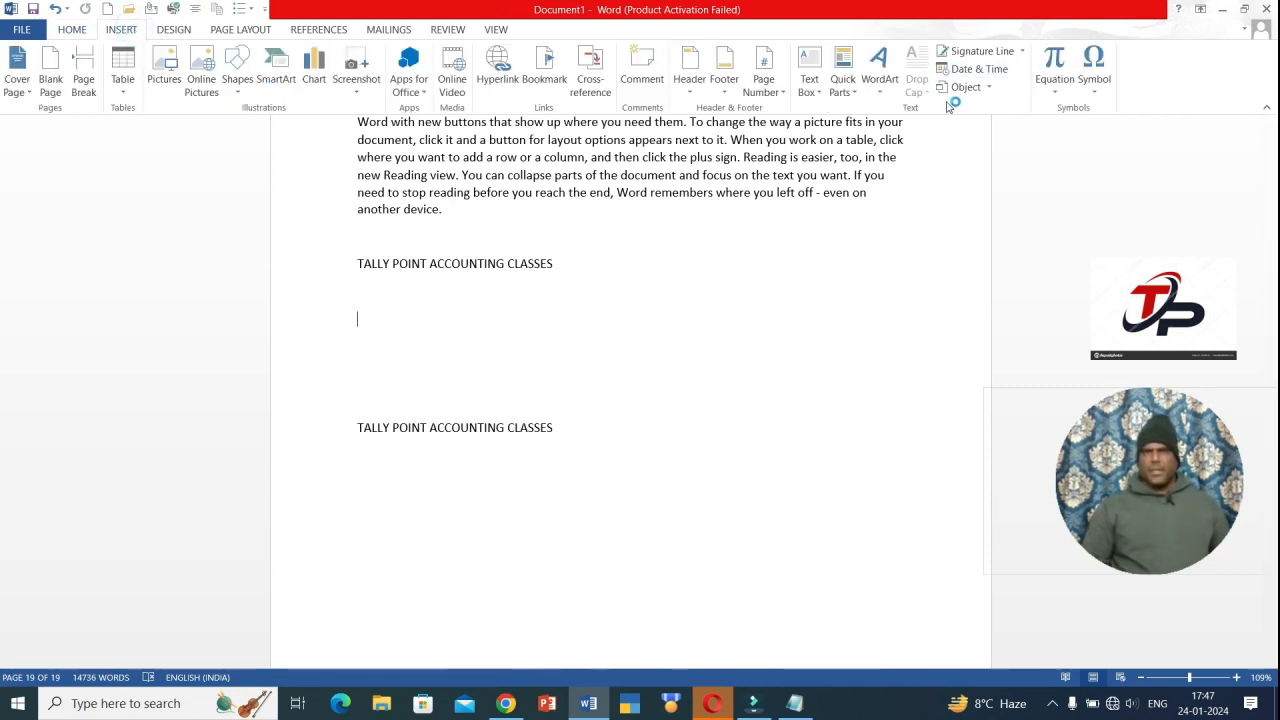
pyautogui.scroll(3, 800, 489)
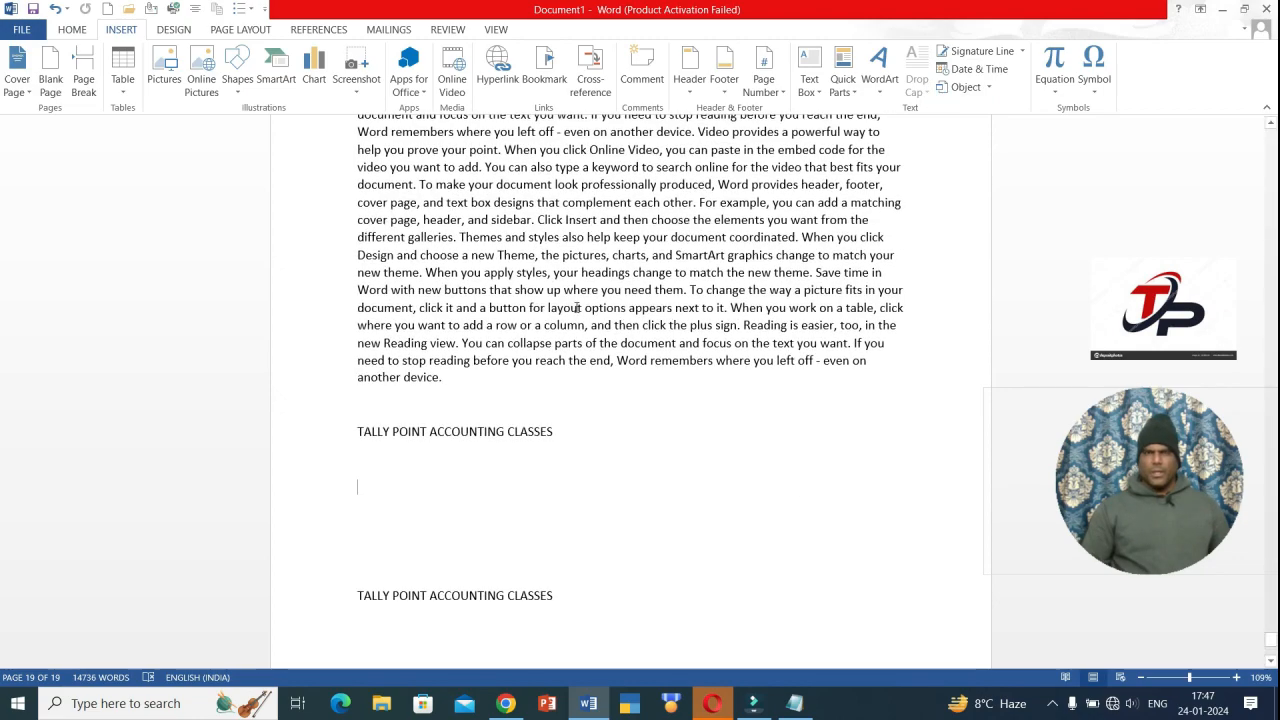
pyautogui.hotkey('ctrl', 'Home')
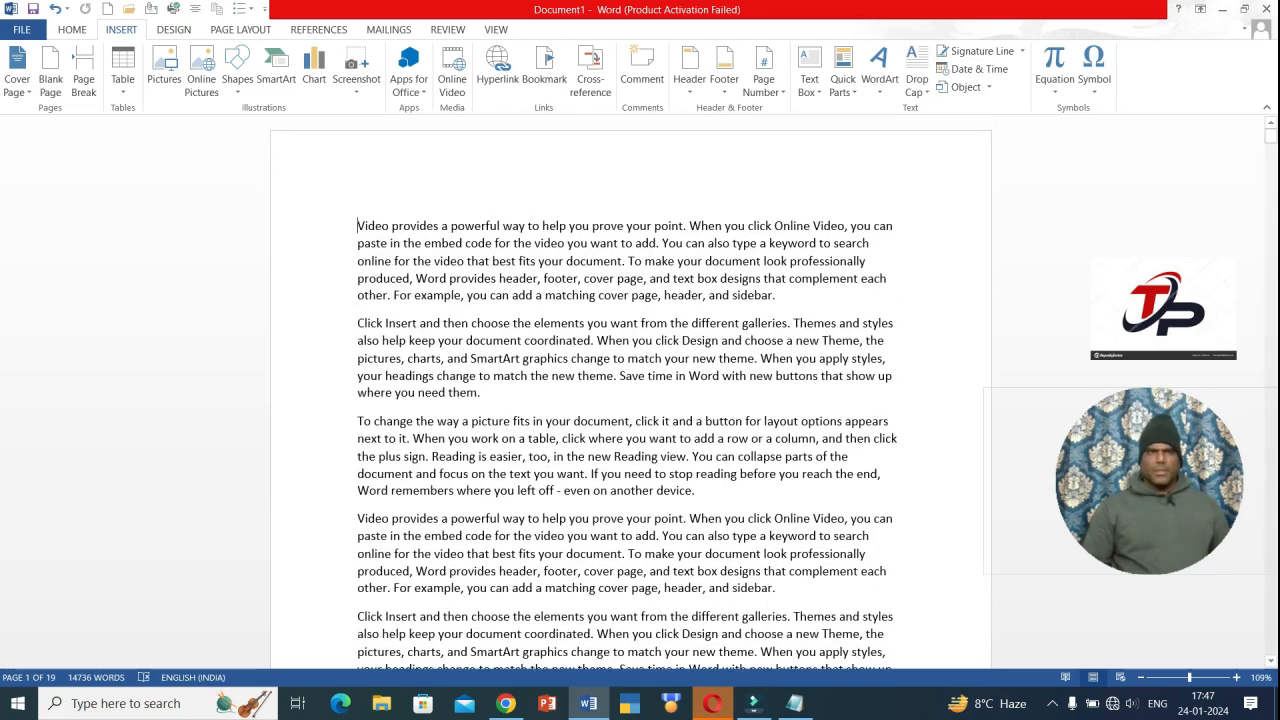
pyautogui.click(360, 226)
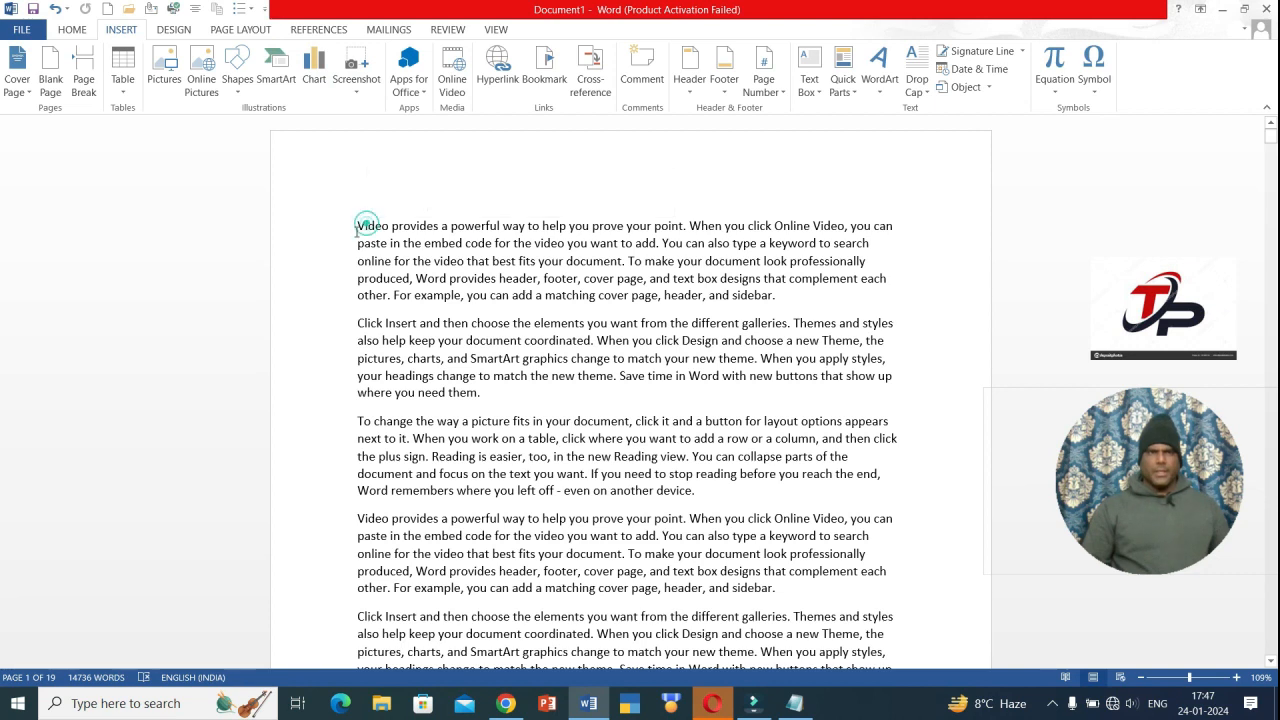
pyautogui.press('Right')
pyautogui.hotkey('shift', 'Left')
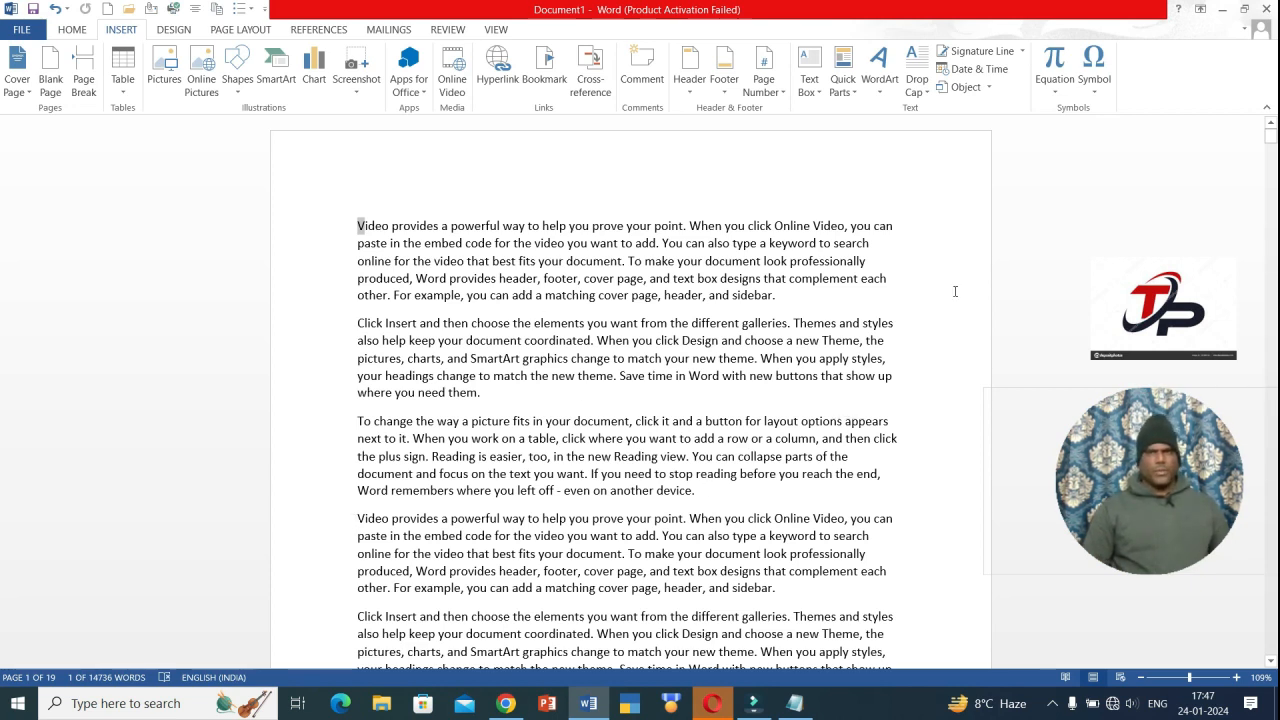
pyautogui.click(916, 72)
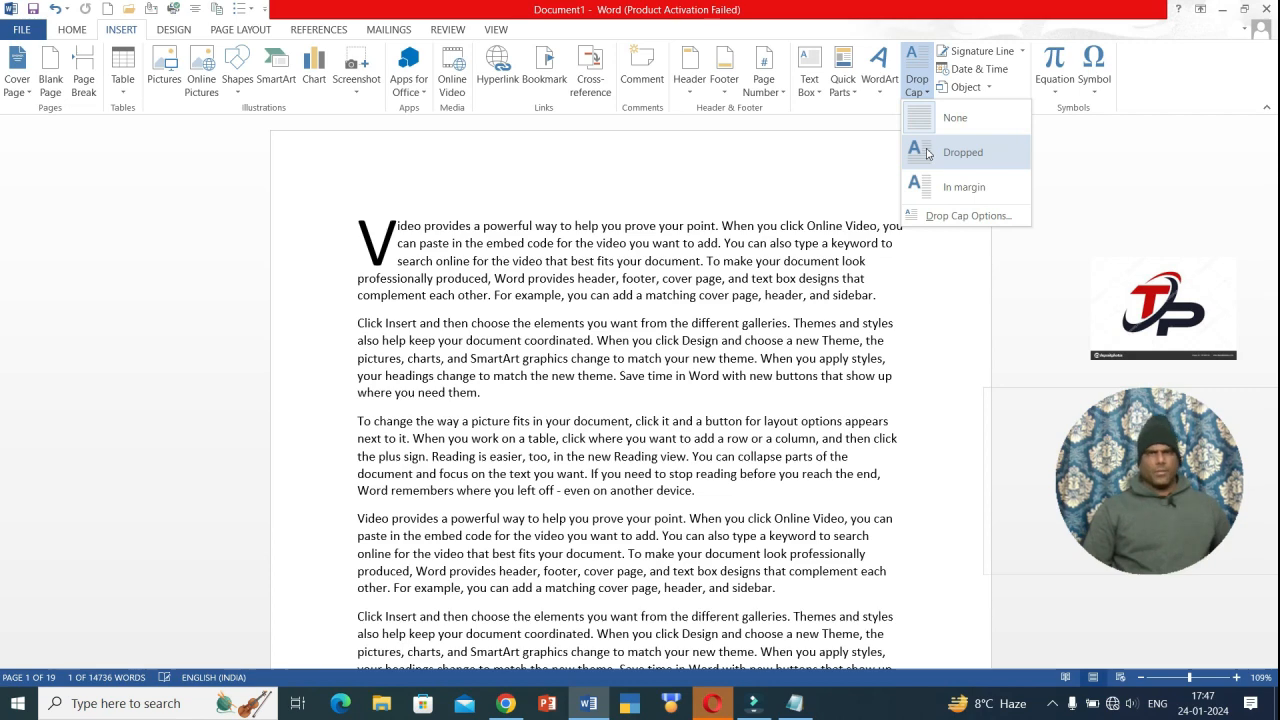
pyautogui.click(725, 160)
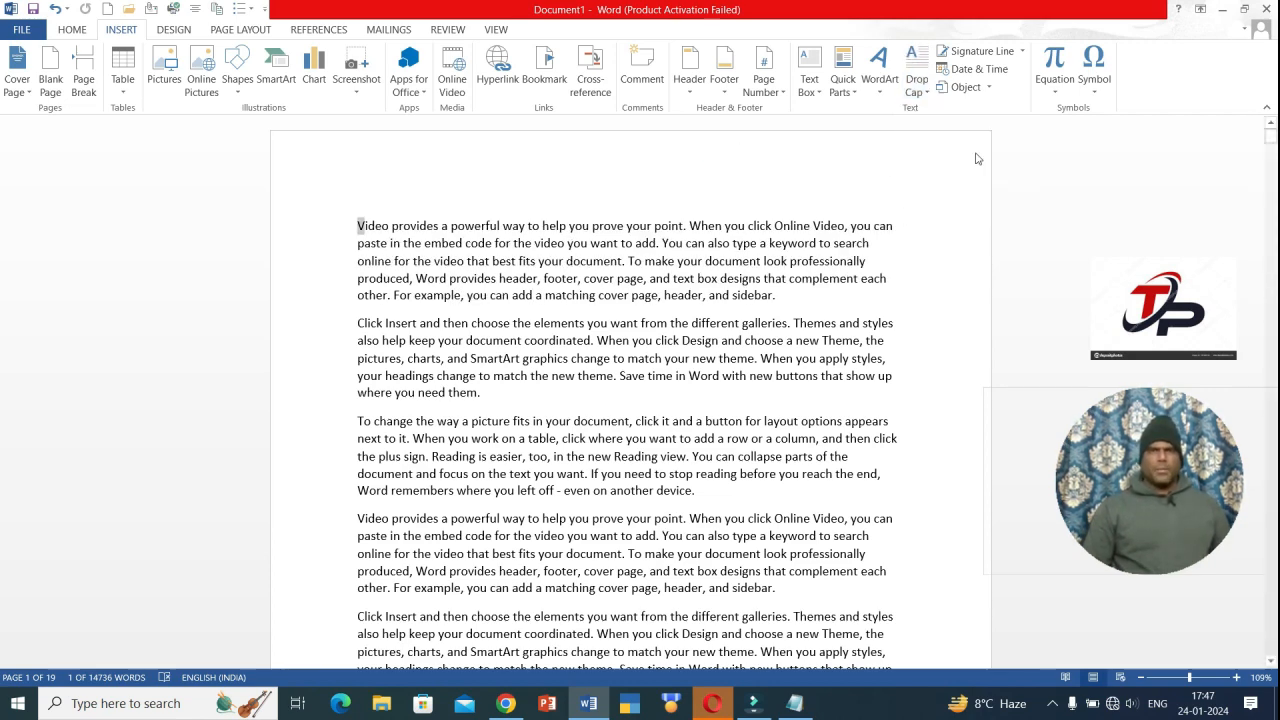
# - Delete the trailing TALLY POINT lines at the end of the document
pyautogui.hotkey('ctrl', 'End')
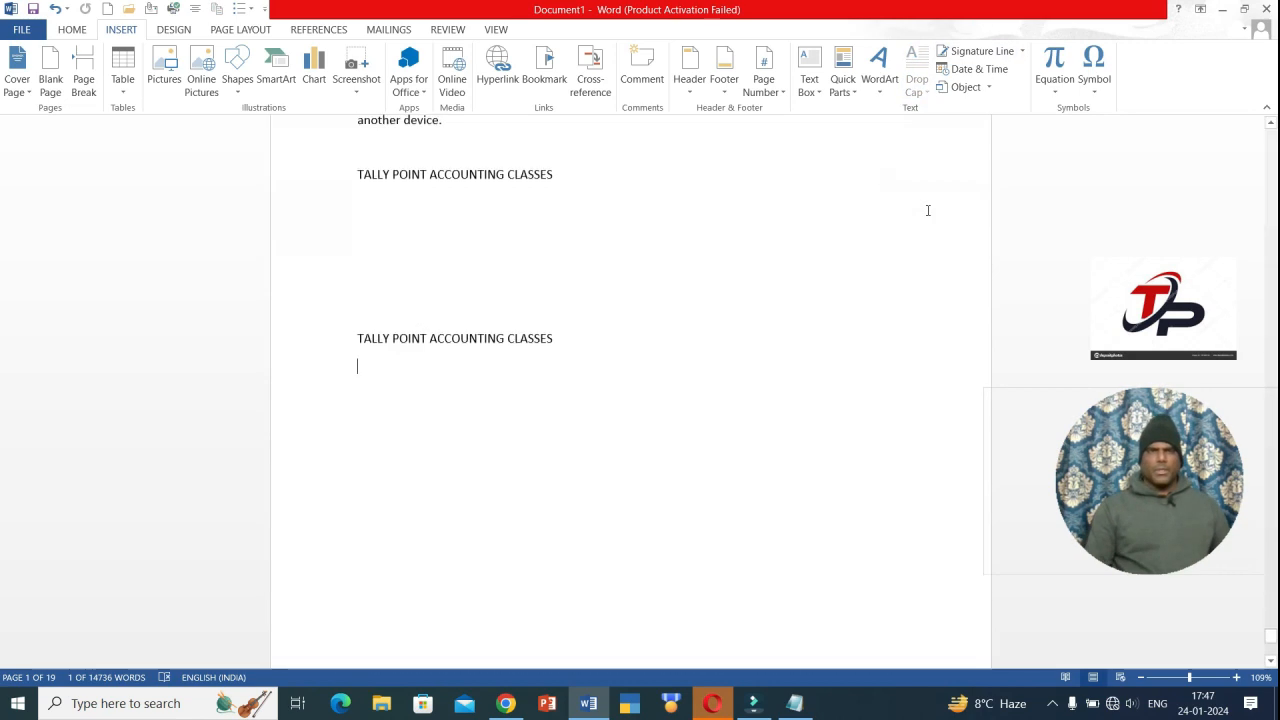
pyautogui.moveTo(613, 383); pyautogui.dragTo(196, 117)
pyautogui.press('Delete')
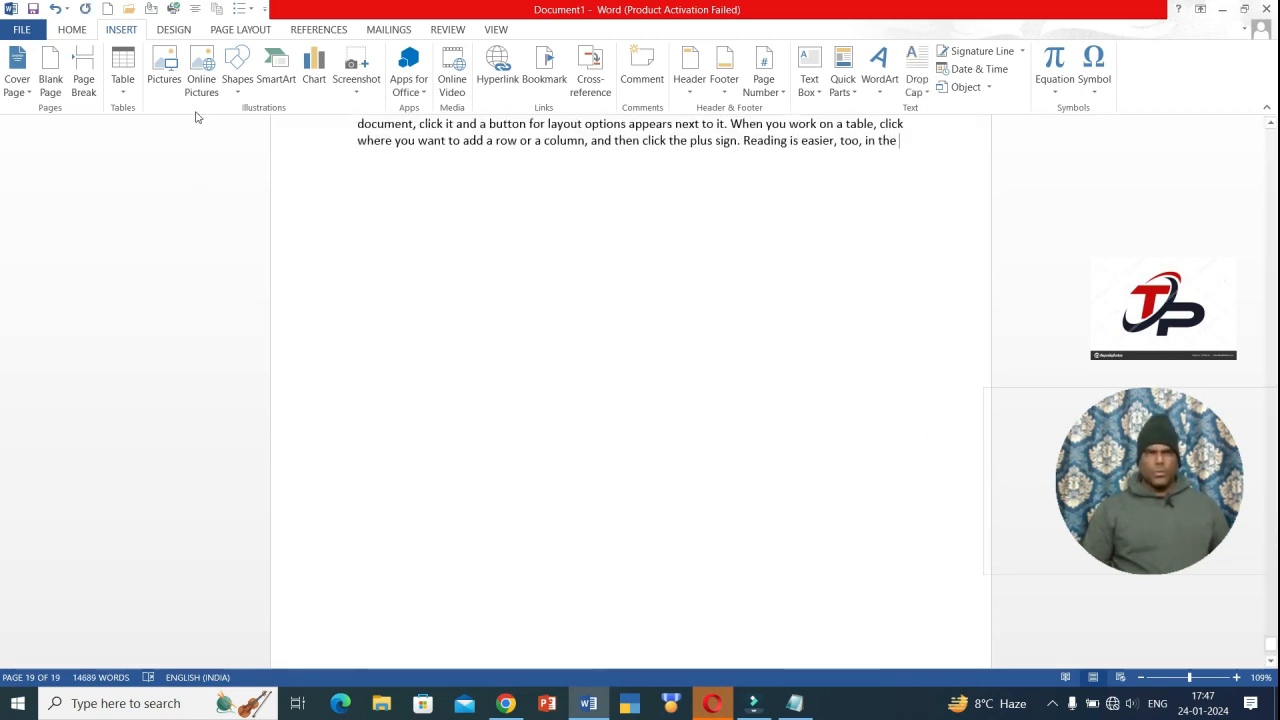
pyautogui.click(471, 256)
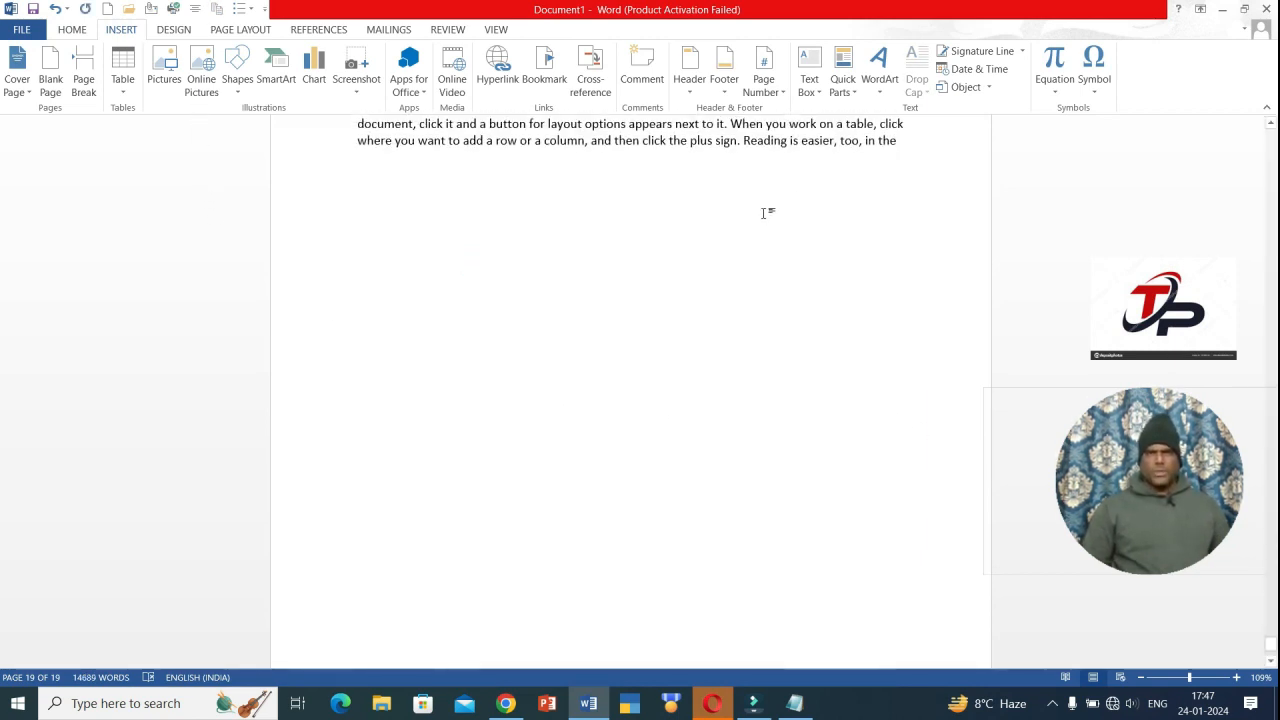
# - Insert a signature line with the signer's details, then delete it again
pyautogui.click(980, 51)
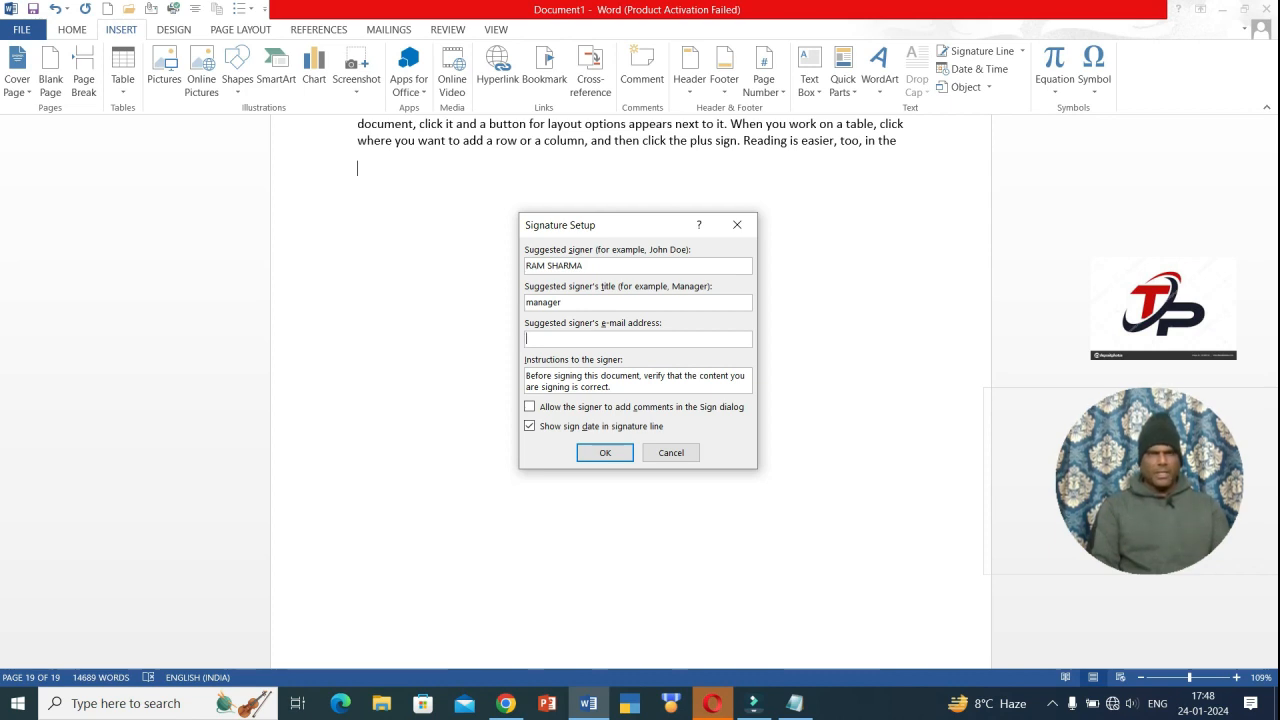
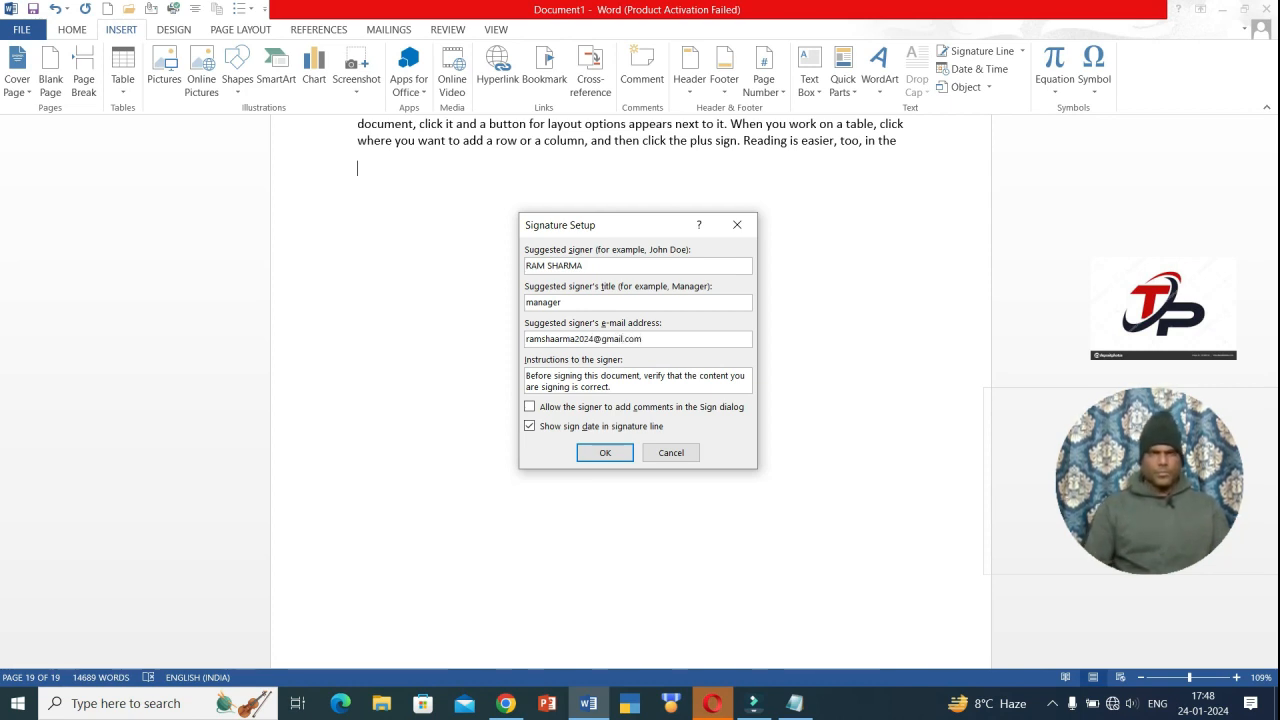
pyautogui.click(604, 455)
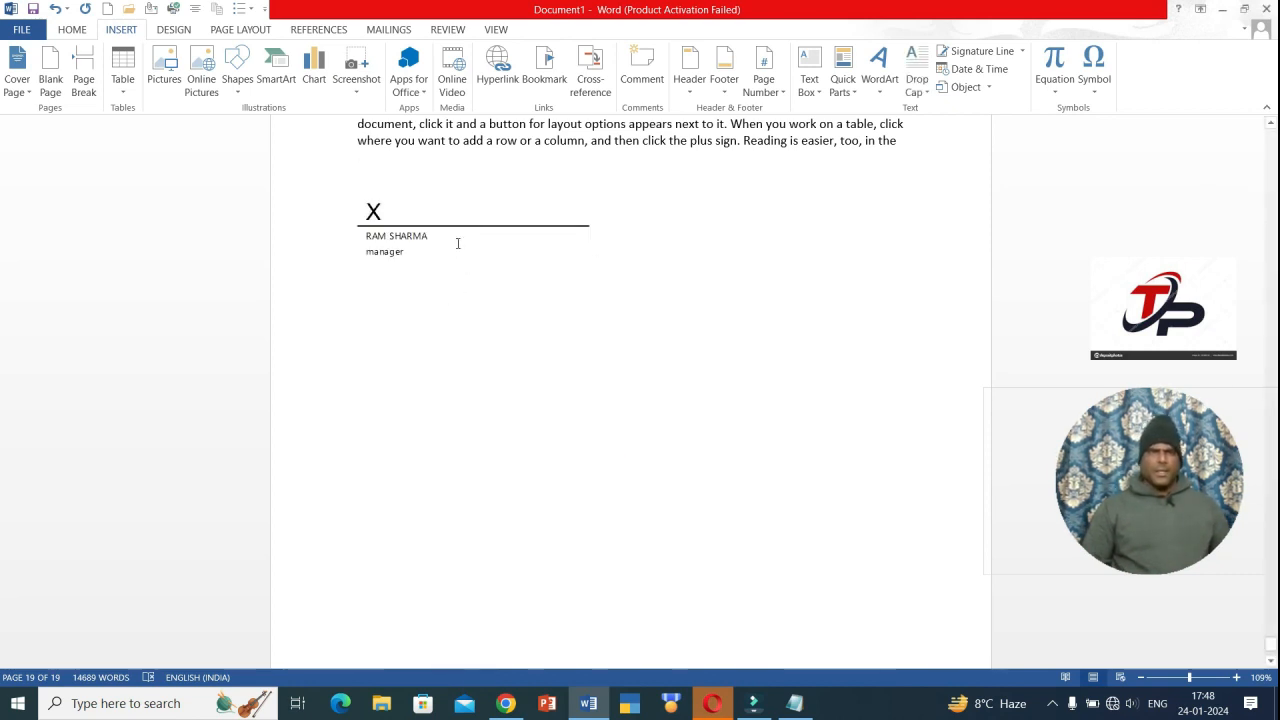
pyautogui.click(457, 237)
pyautogui.press('Delete')
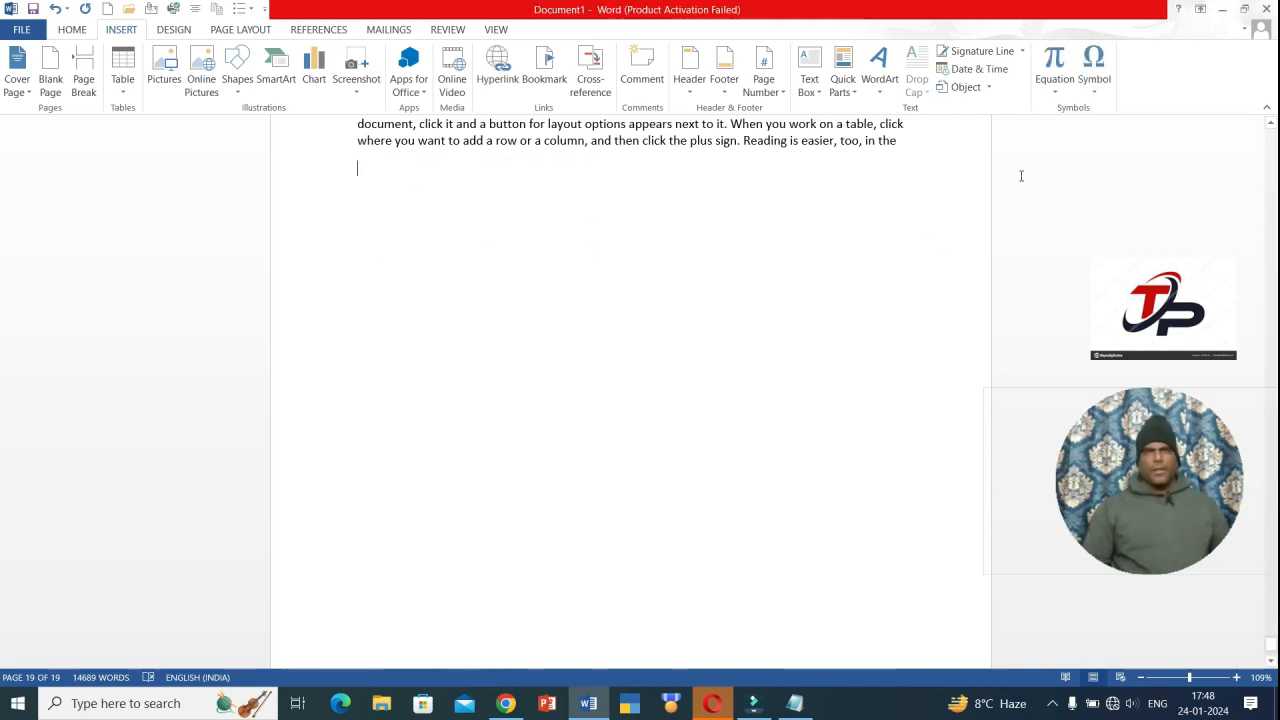
# - Preview the Equation and Symbol galleries, then open More Symbols with Alt+N, U, M
pyautogui.click(1053, 85)
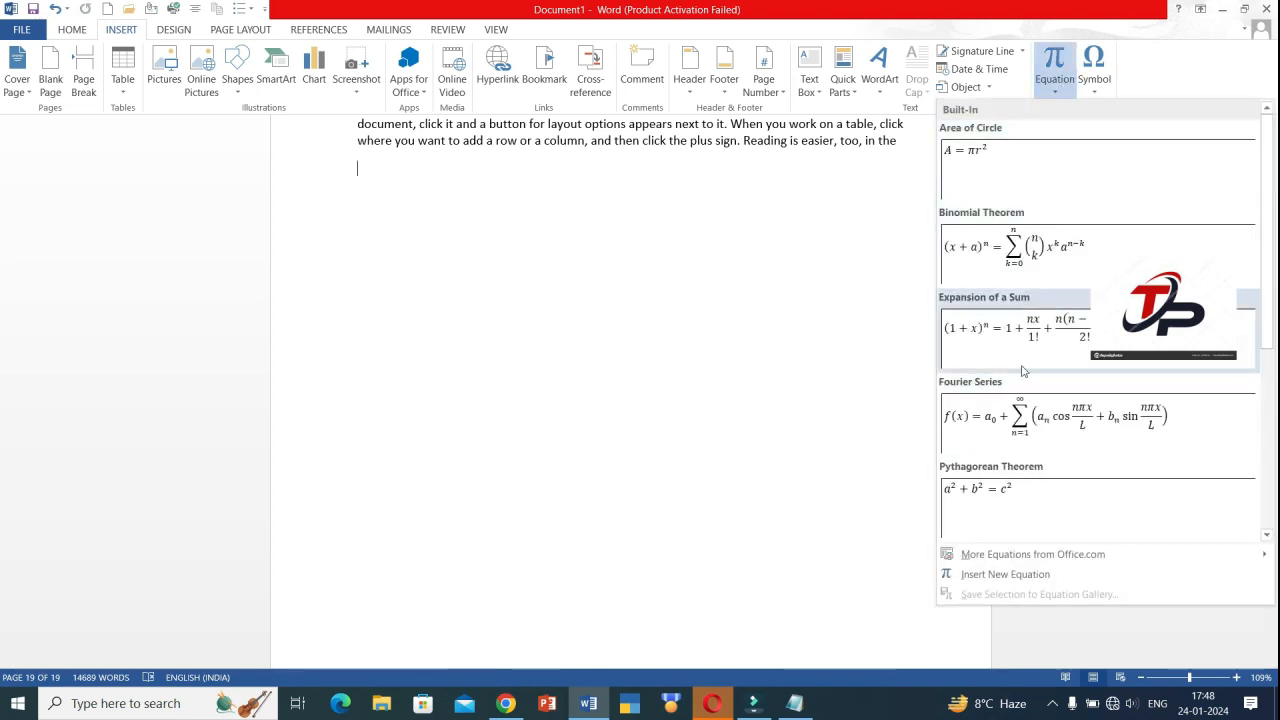
pyautogui.click(566, 357)
pyautogui.click(1093, 90)
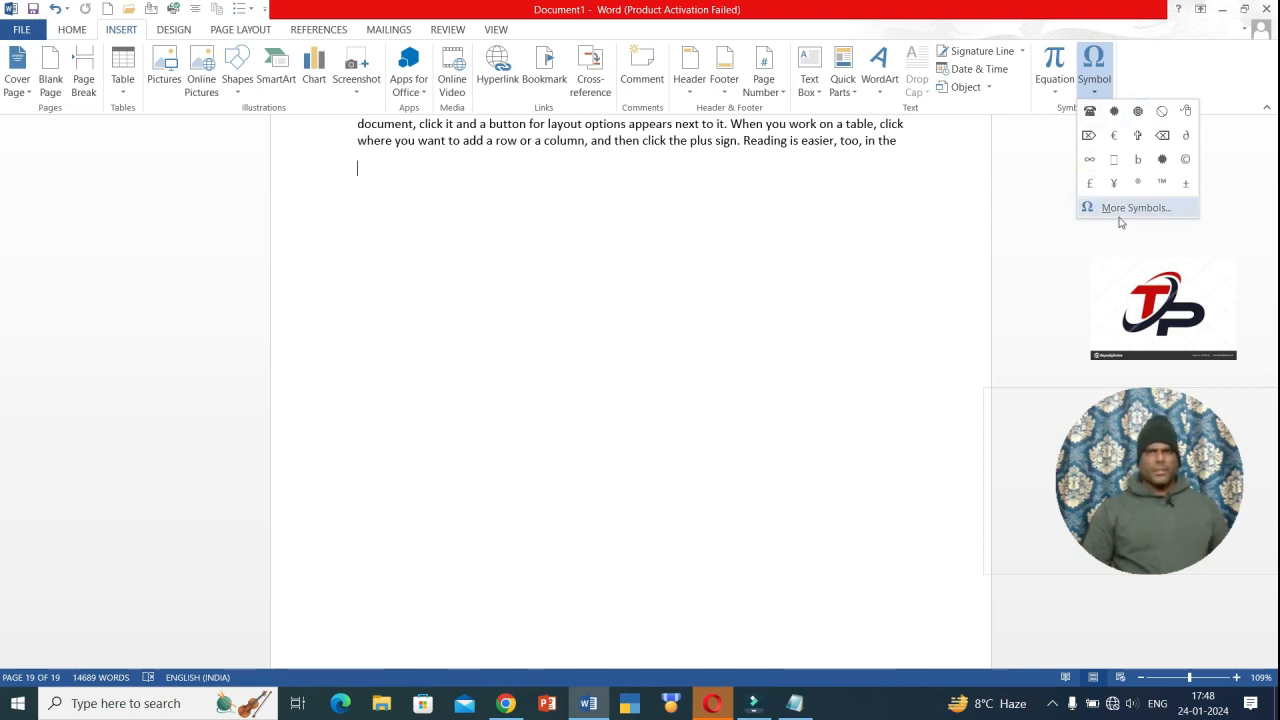
pyautogui.press('Escape')
pyautogui.hotkey('alt', 'n')
pyautogui.press('u')
pyautogui.press('m')
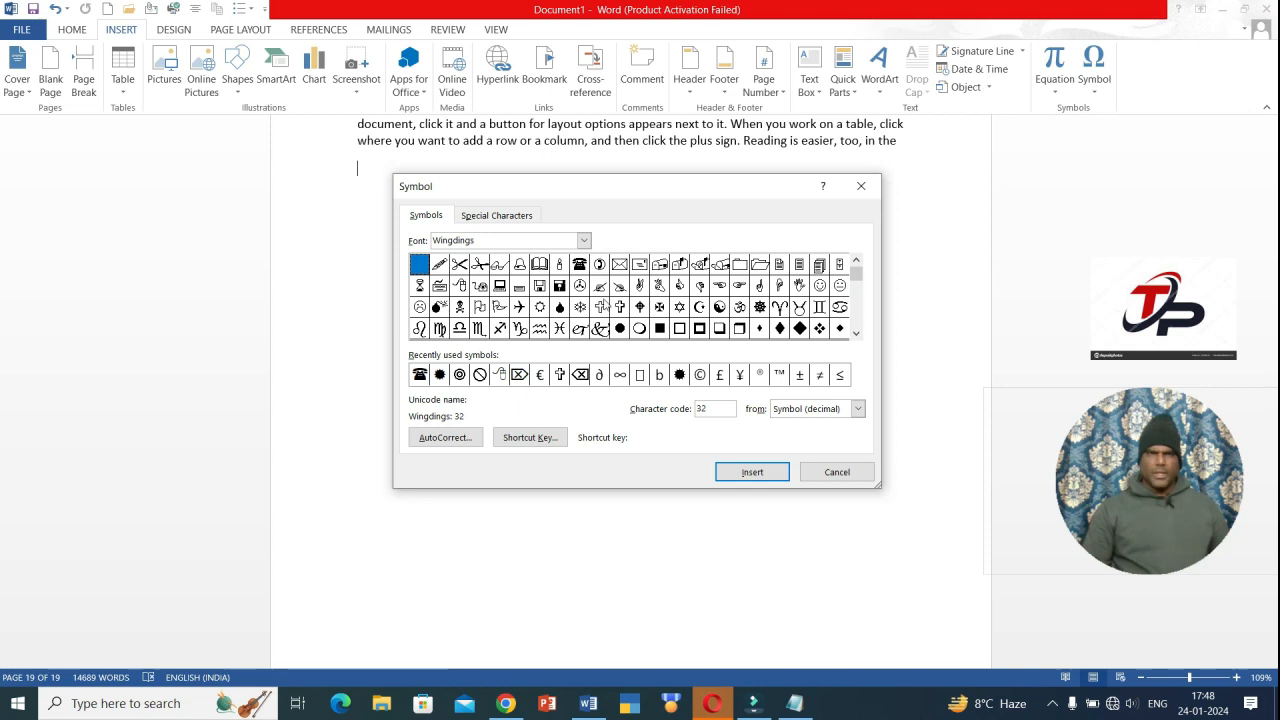
# - Switch the symbol font to Wingdings 2, then Times New Roman, and insert a space character
pyautogui.click(584, 241)
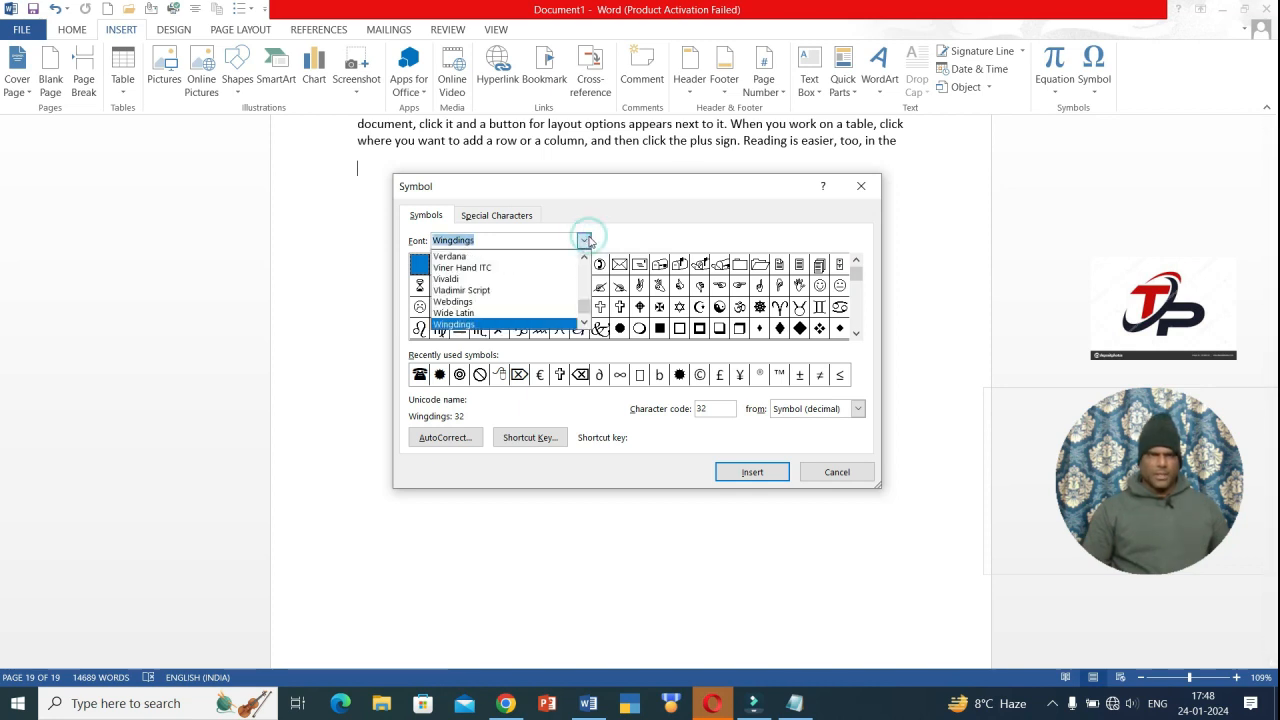
pyautogui.press('Down')
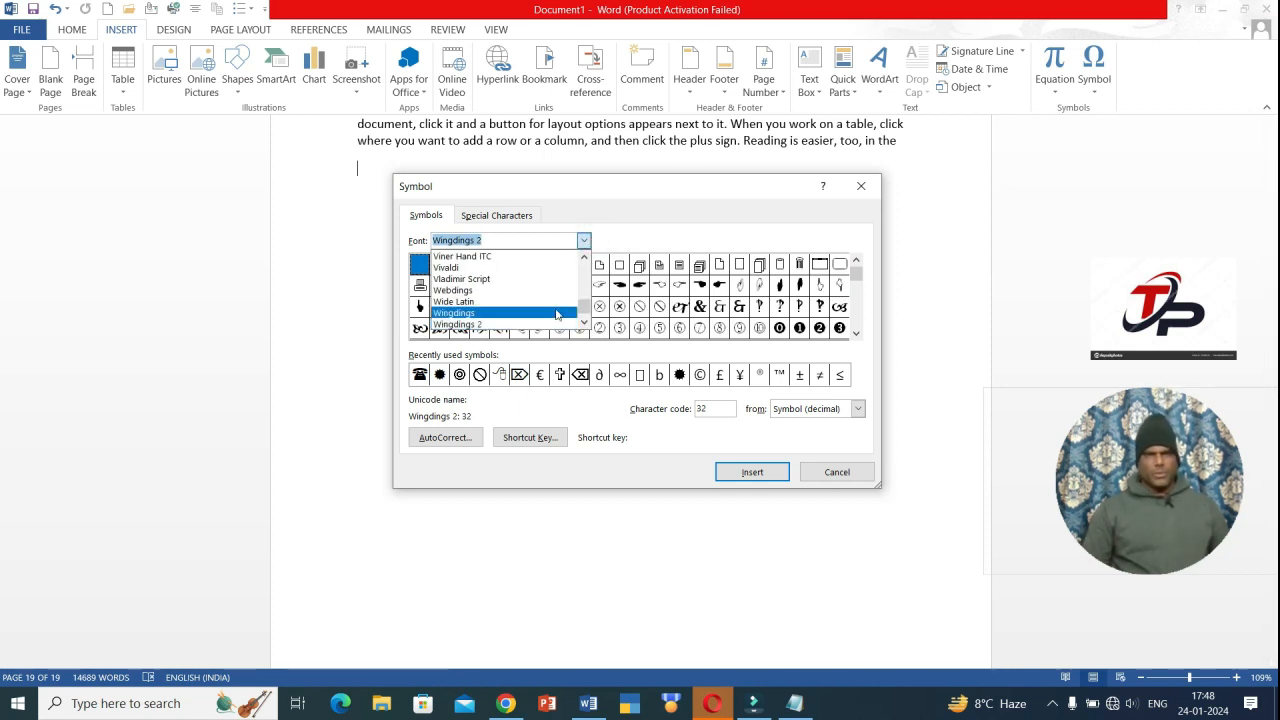
pyautogui.click(513, 326)
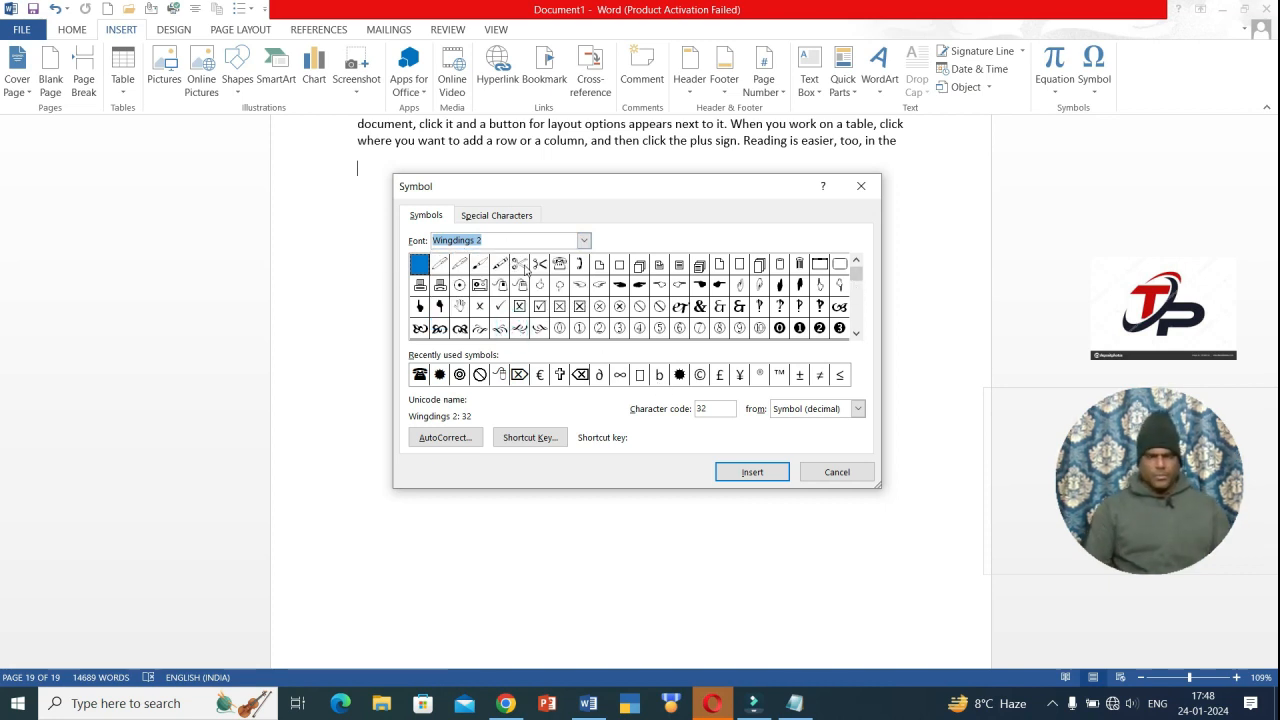
pyautogui.write('kru')
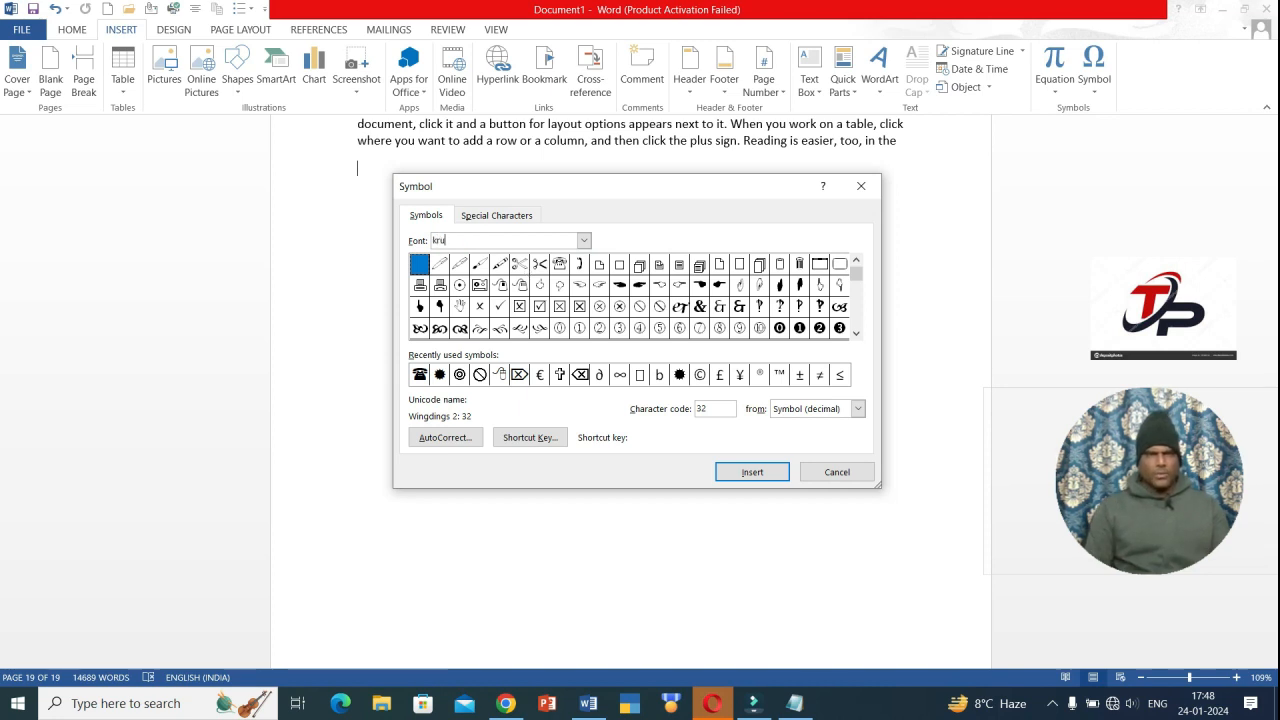
pyautogui.press('Return')
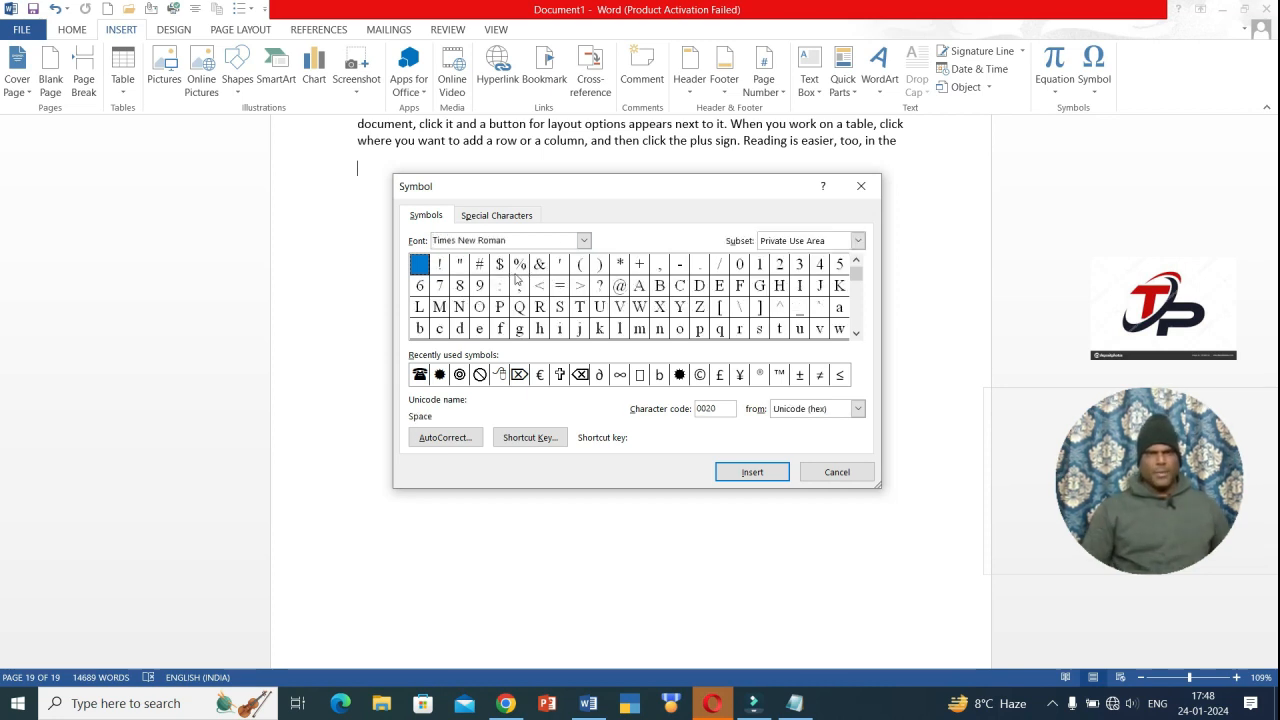
pyautogui.click(584, 241)
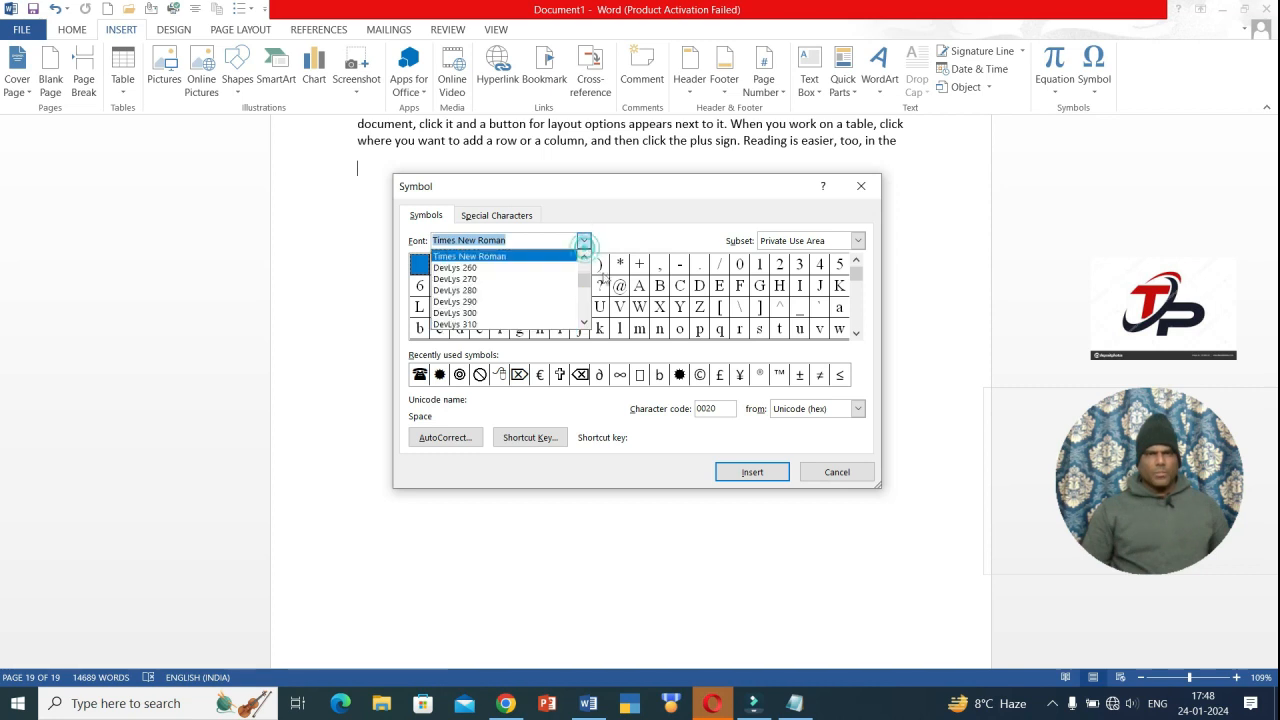
pyautogui.moveTo(588, 289); pyautogui.dragTo(593, 249)
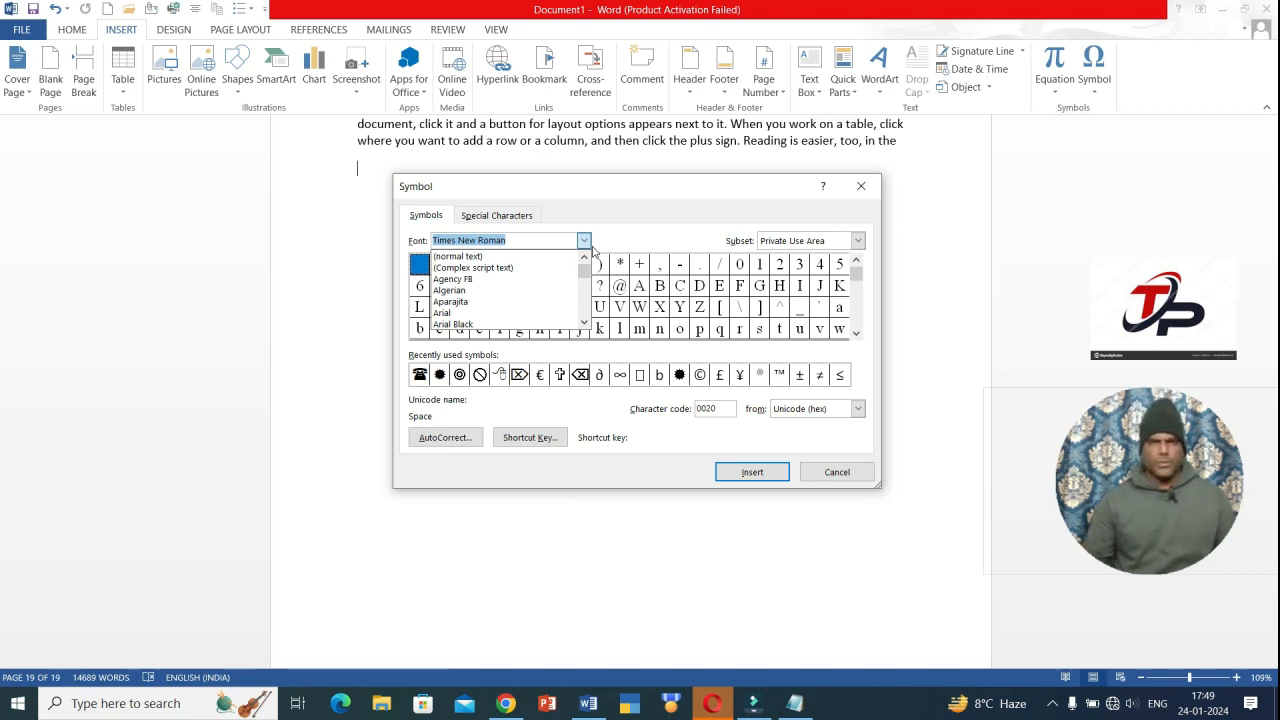
pyautogui.click(752, 474)
pyautogui.click(740, 471)
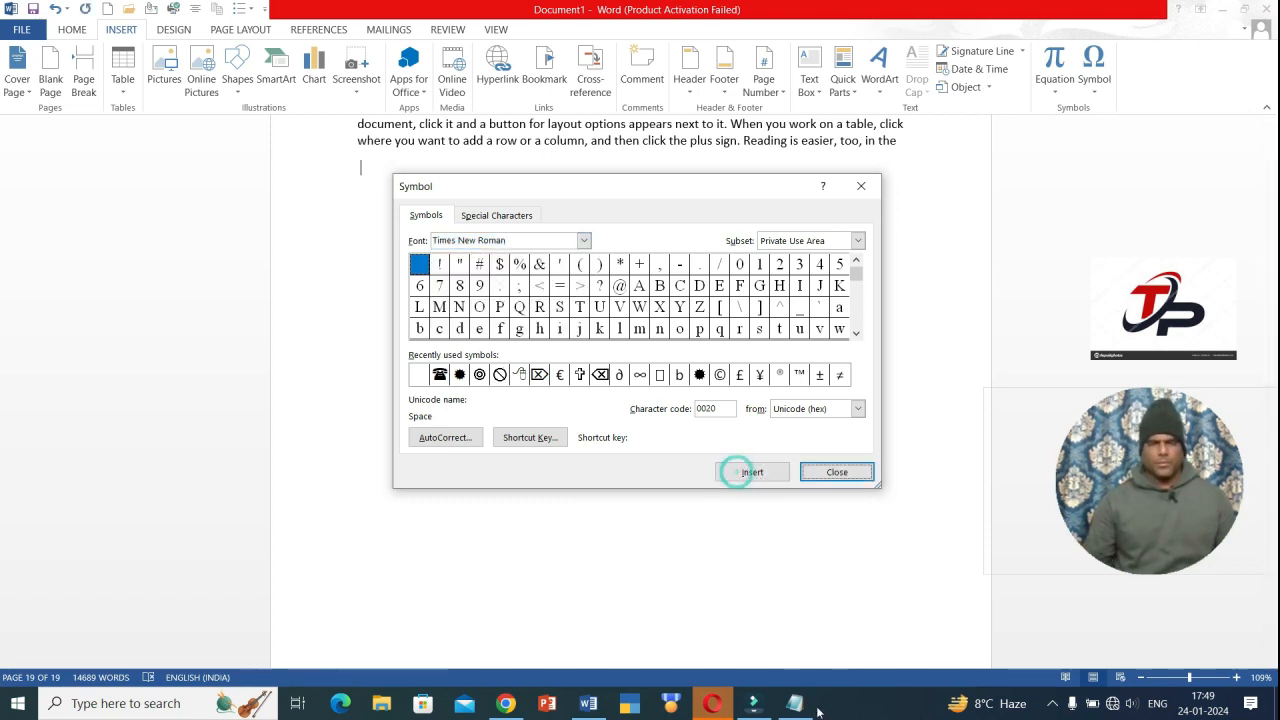